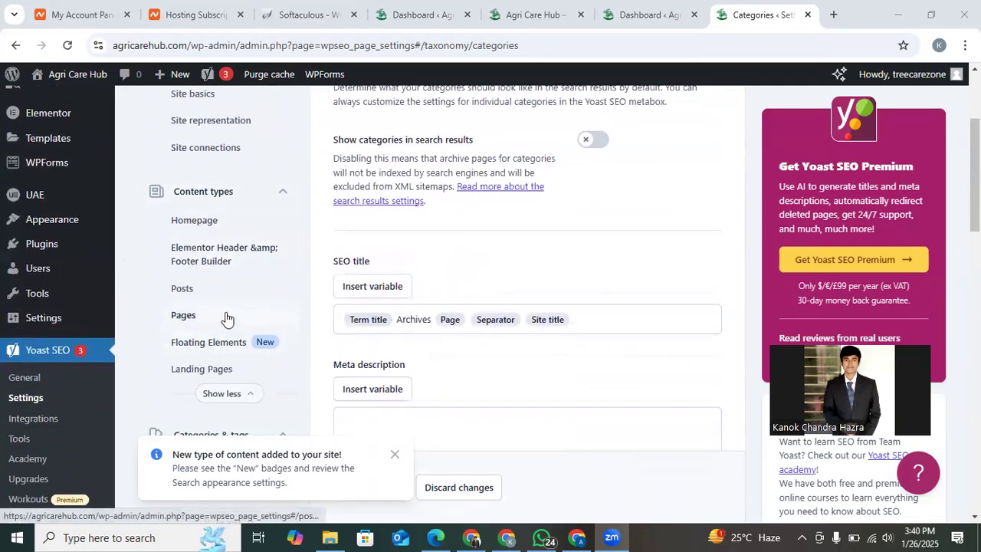
pyautogui.scroll(-2, 225, 320)
# Open the Yoast SEO settings for tags and turn off showing tags in search results.
pyautogui.click(197, 349)
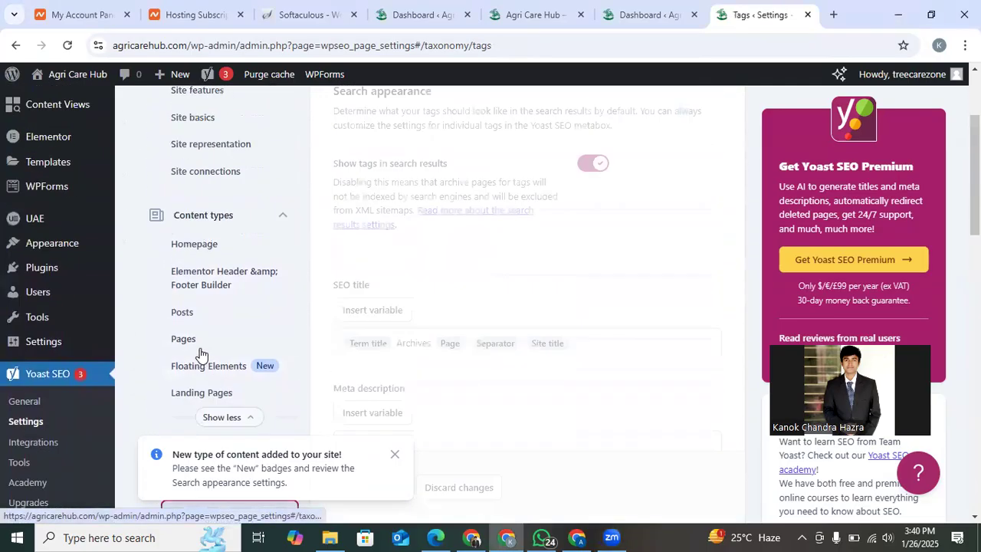
pyautogui.click(594, 322)
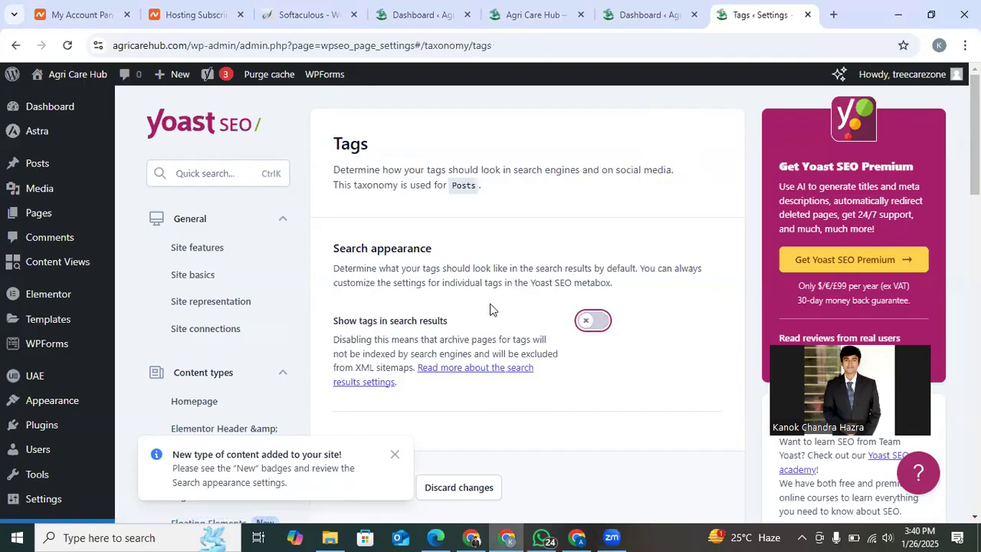
pyautogui.scroll(-2, 378, 307)
pyautogui.scroll(2, 378, 311)
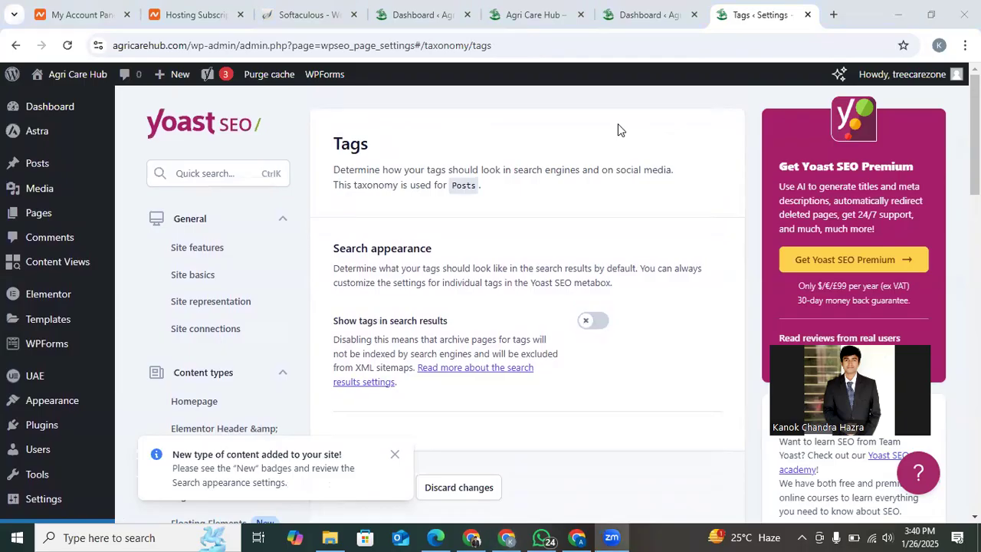
# Expand the advanced Yoast SEO settings and review the crawl optimization options for removing unwanted metadata.
pyautogui.scroll(-5, 506, 304)
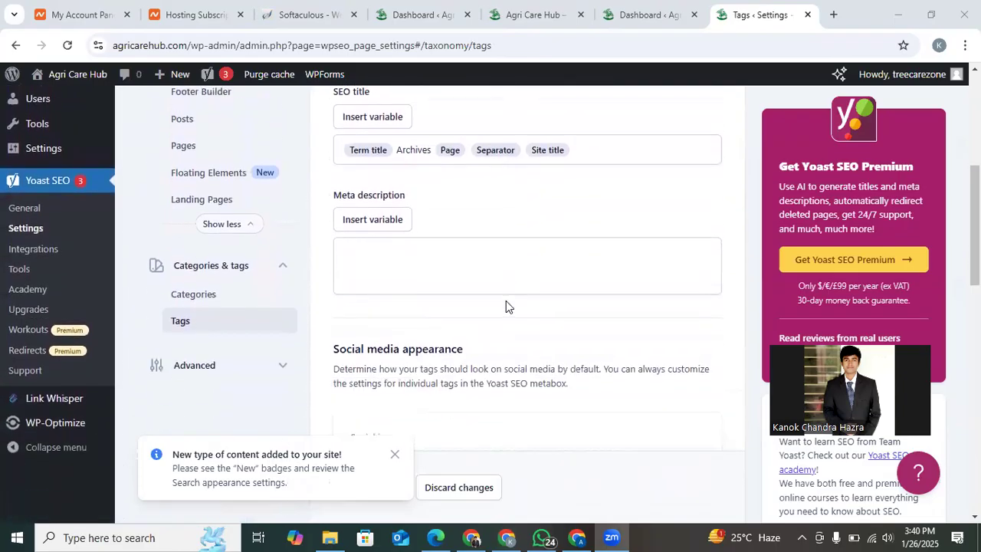
pyautogui.click(256, 367)
pyautogui.scroll(-1, 257, 368)
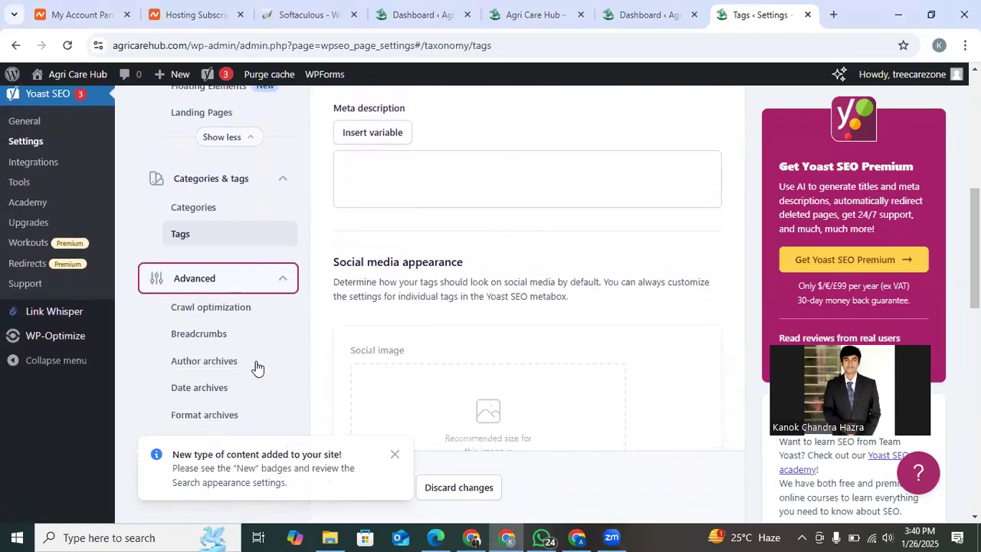
pyautogui.click(227, 298)
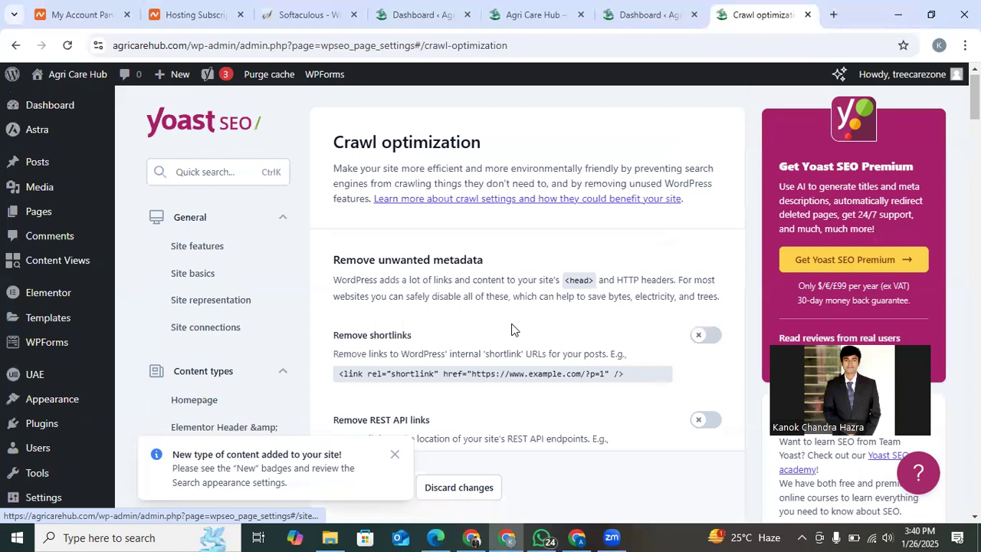
pyautogui.scroll(-12, 513, 330)
pyautogui.scroll(-9, 513, 330)
# Load agricarehub.com/sitemap.xml in place of the site's homepage and inspect the sitemap index.
pyautogui.click(523, 7)
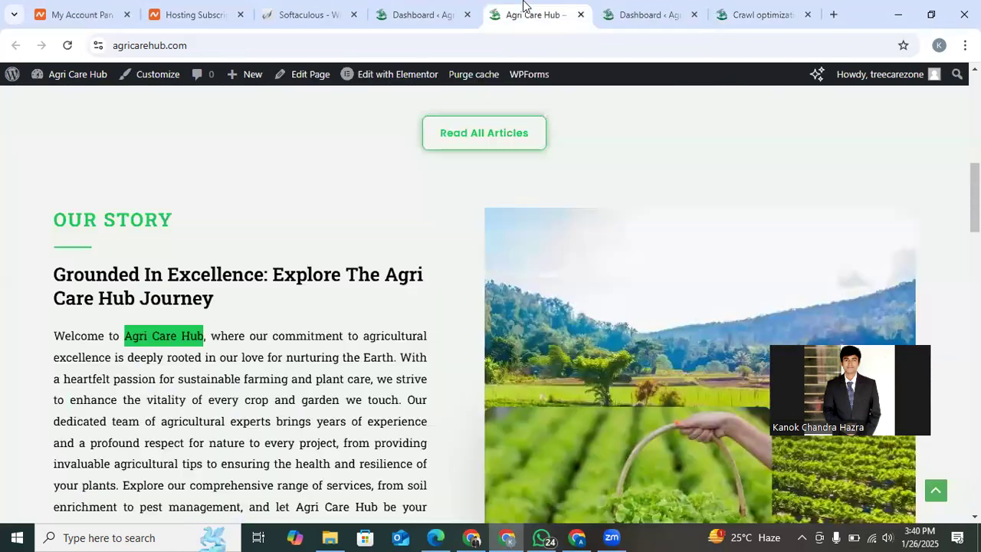
pyautogui.click(221, 45)
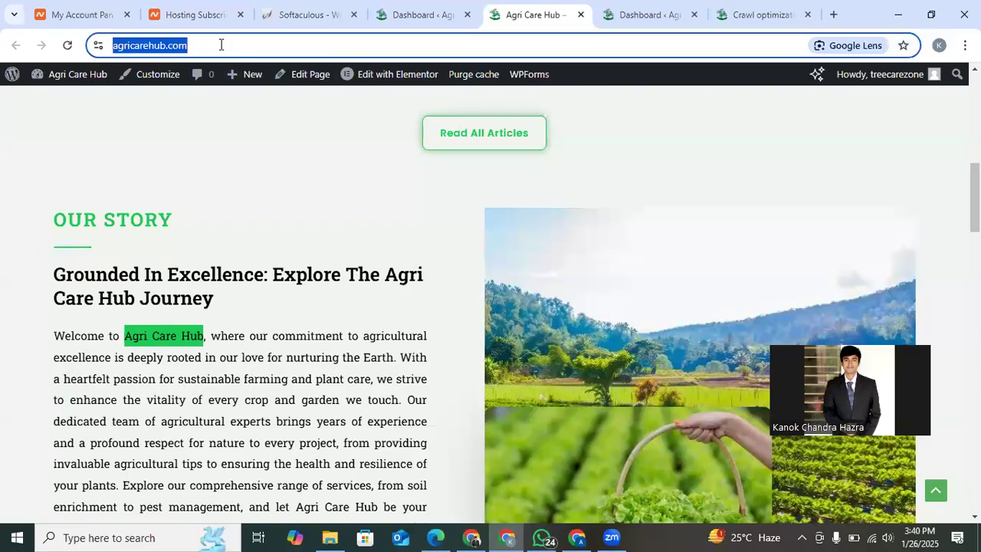
pyautogui.press('End')
pyautogui.write('/')
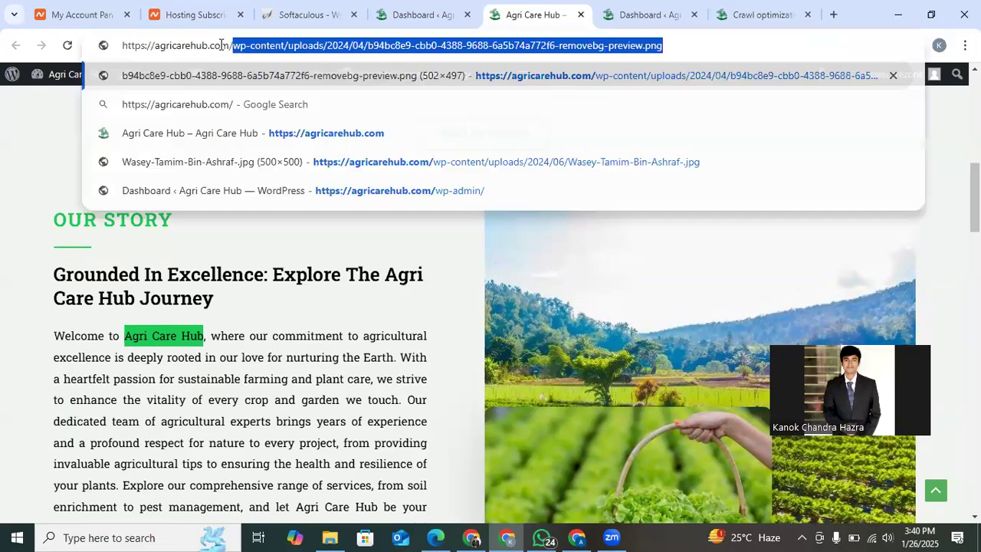
pyautogui.write('site')
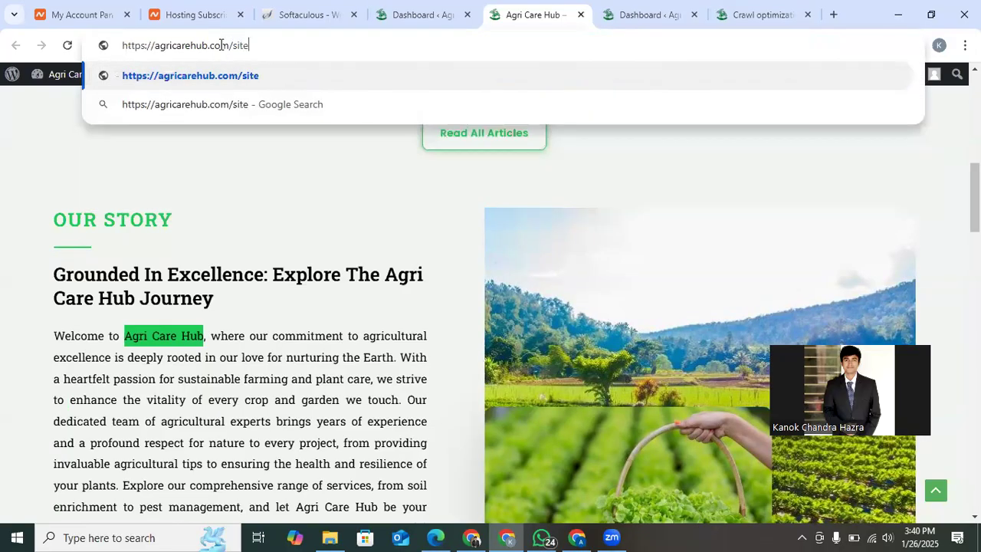
pyautogui.write('map/')
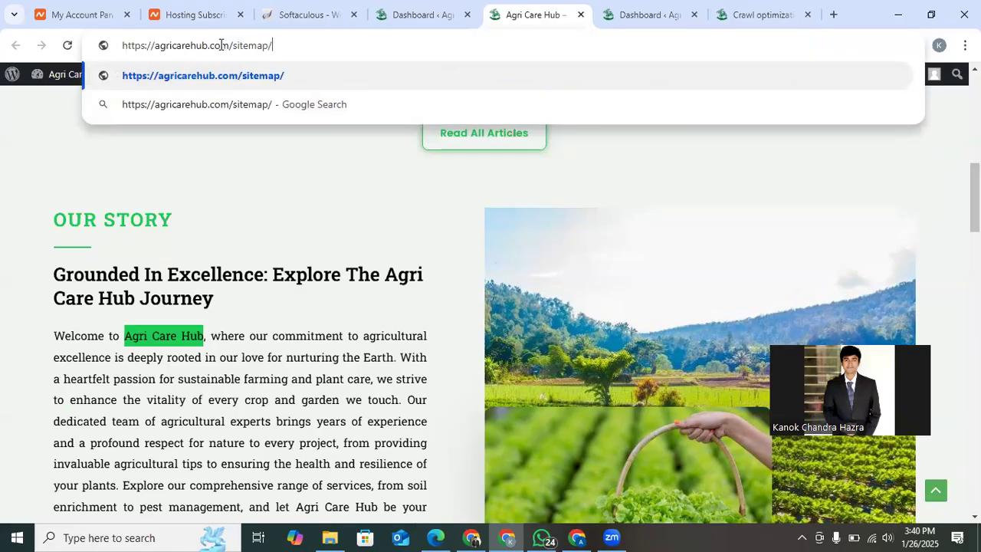
pyautogui.press('BackSpace')
pyautogui.write('.xm')
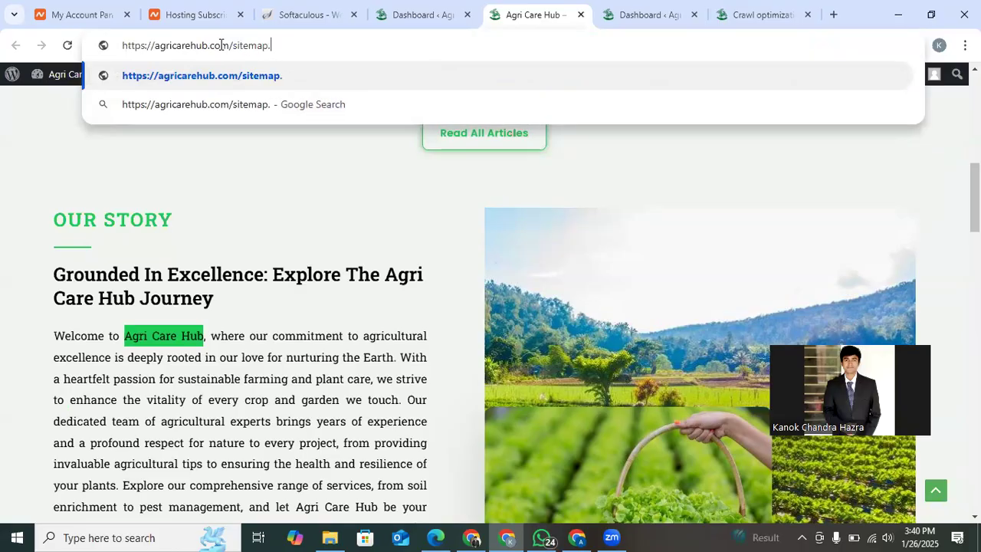
pyautogui.write('l')
pyautogui.press('Return')
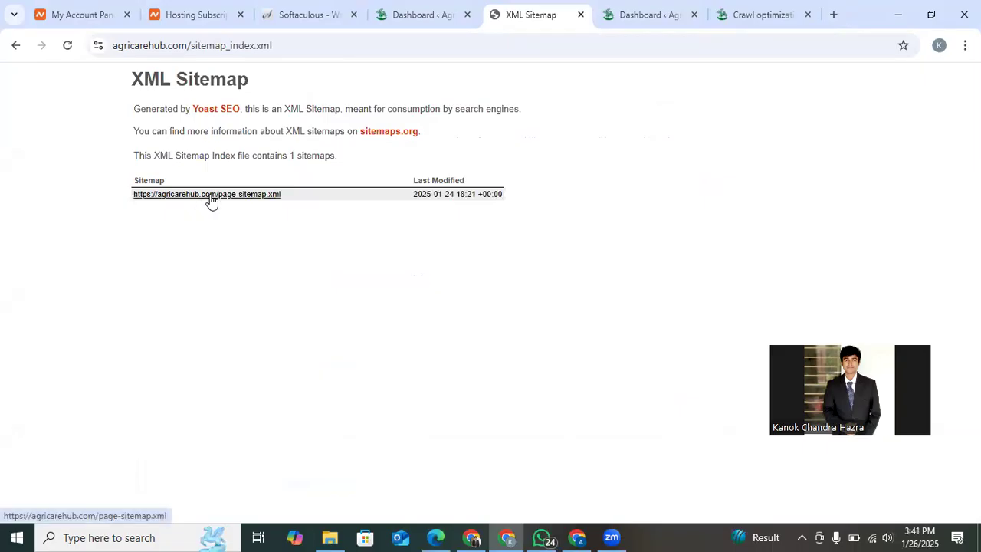
pyautogui.scroll(5, 241, 235)
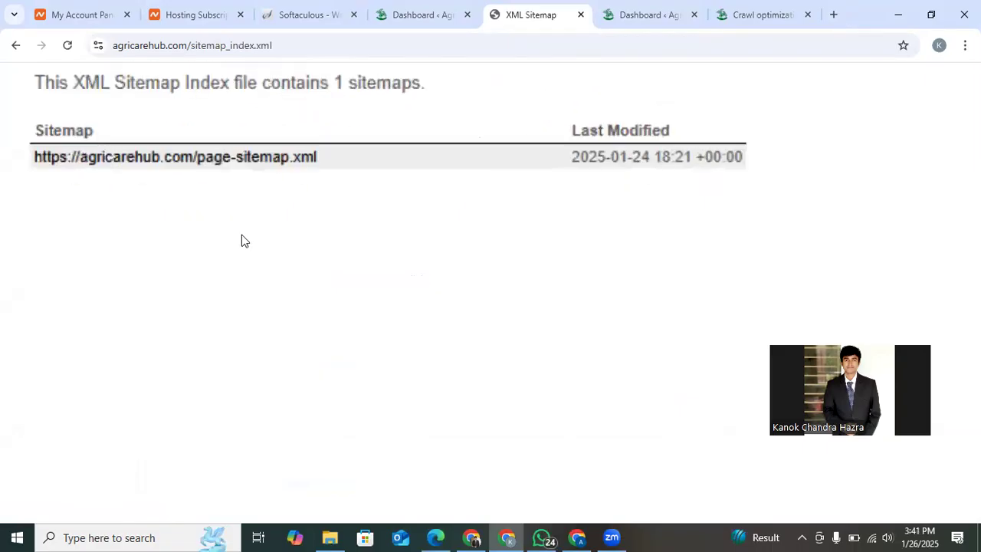
pyautogui.scroll(-5, 233, 207)
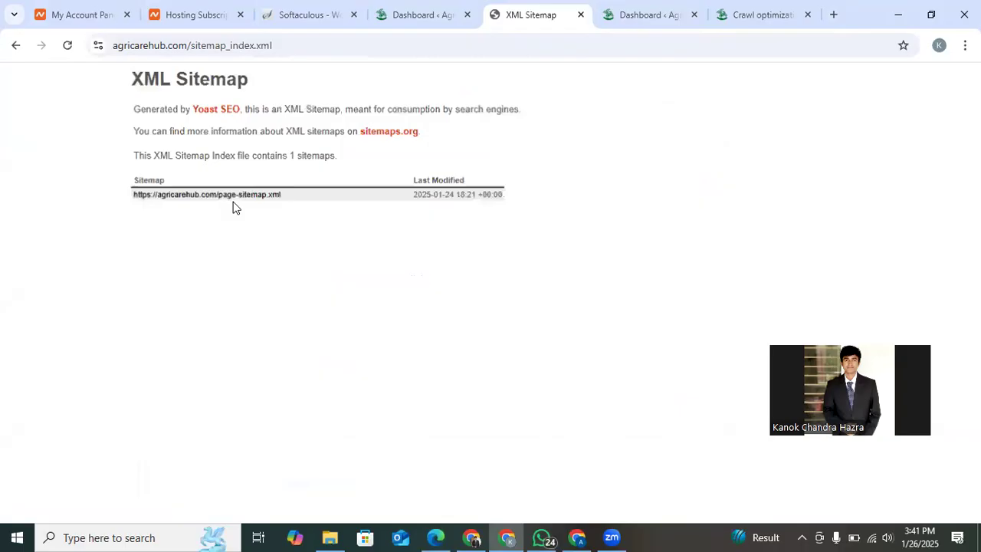
# Return to the Yoast SEO settings and review the search and social media appearance options for posts.
pyautogui.click(406, 11)
pyautogui.click(649, 8)
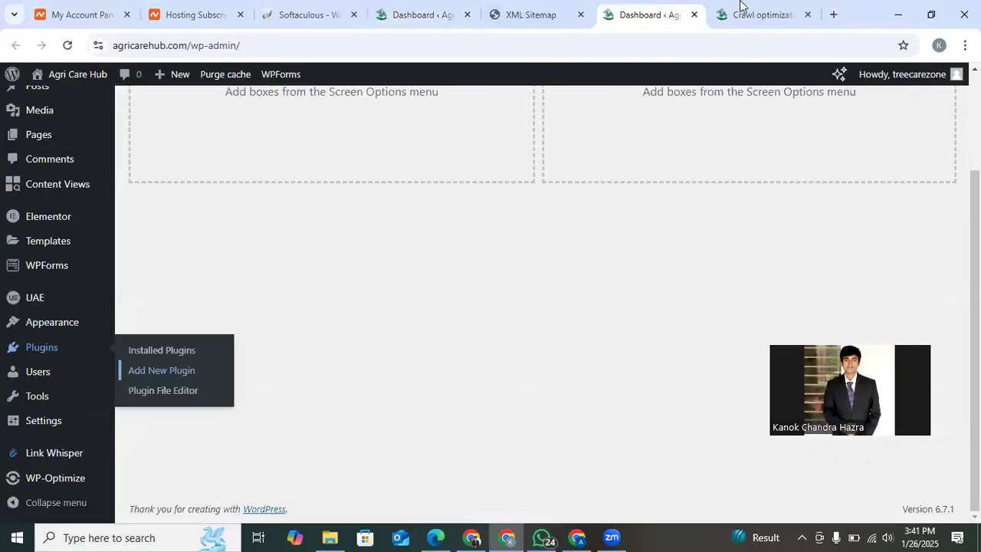
pyautogui.hotkey('ctrl', 'Tab')
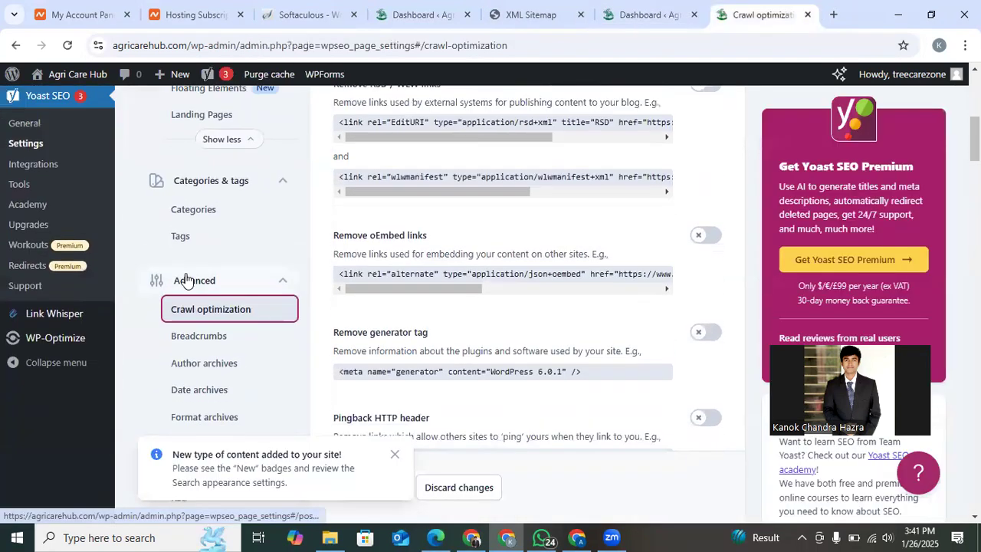
pyautogui.scroll(1, 218, 299)
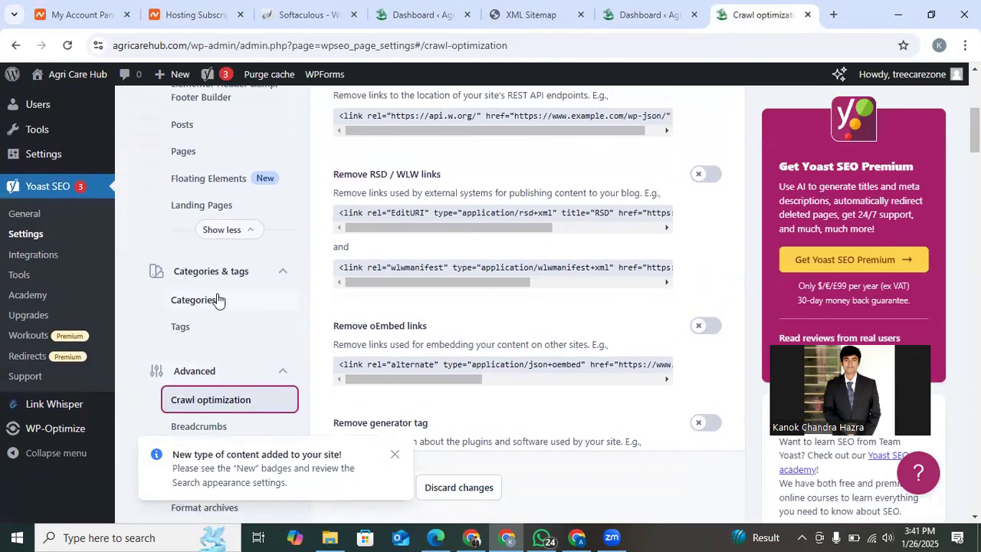
pyautogui.scroll(1, 217, 298)
pyautogui.click(208, 216)
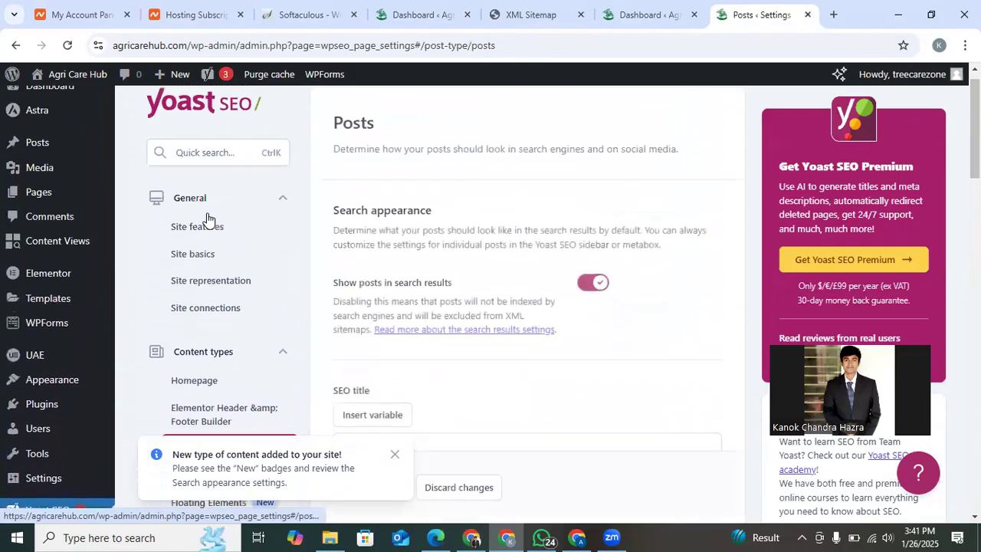
pyautogui.scroll(-2, 610, 325)
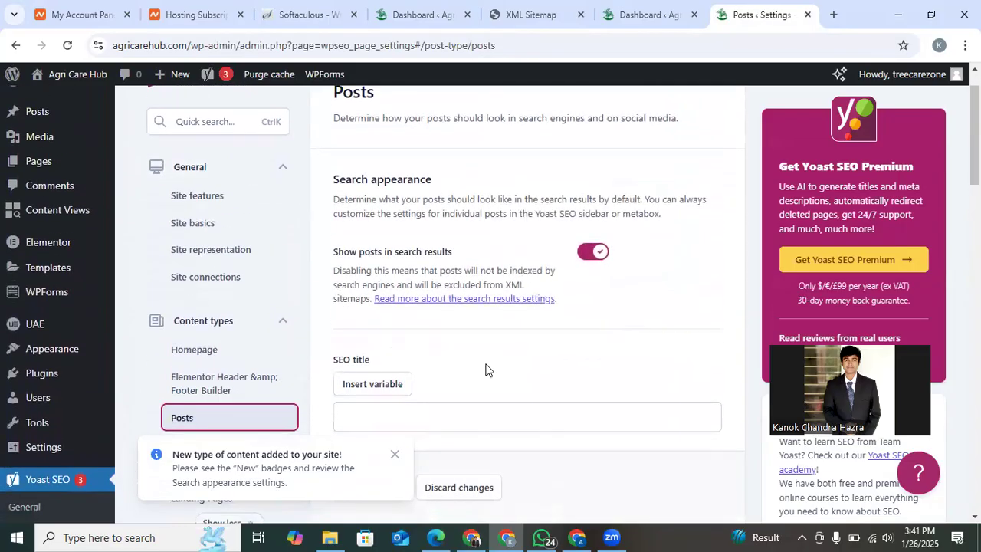
pyautogui.scroll(-5, 486, 370)
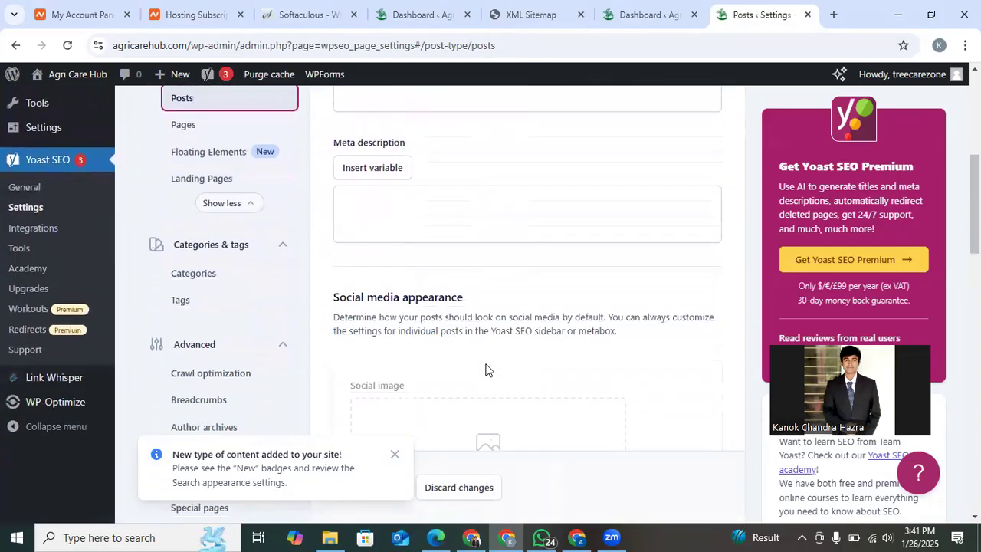
pyautogui.scroll(-4, 485, 370)
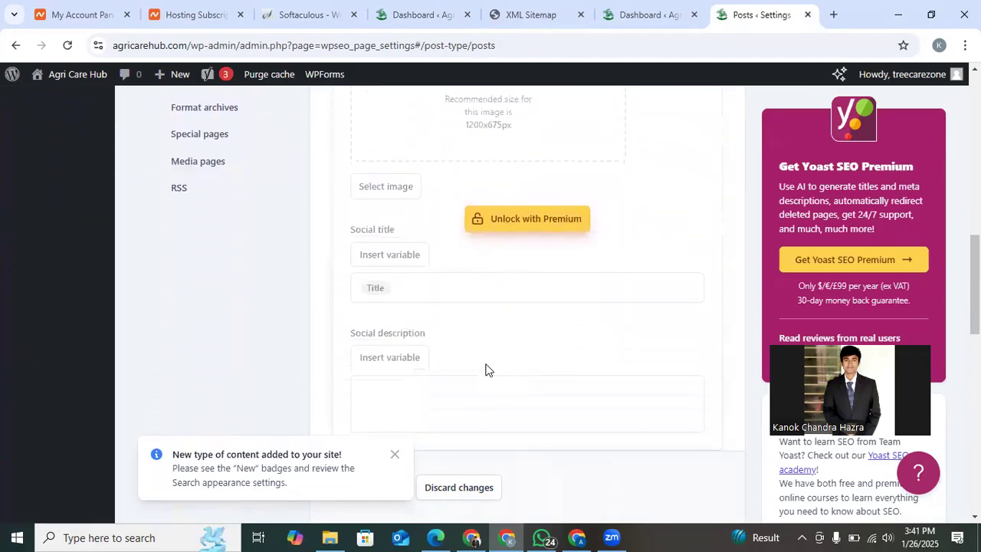
pyautogui.scroll(2, 485, 365)
pyautogui.scroll(9, 486, 365)
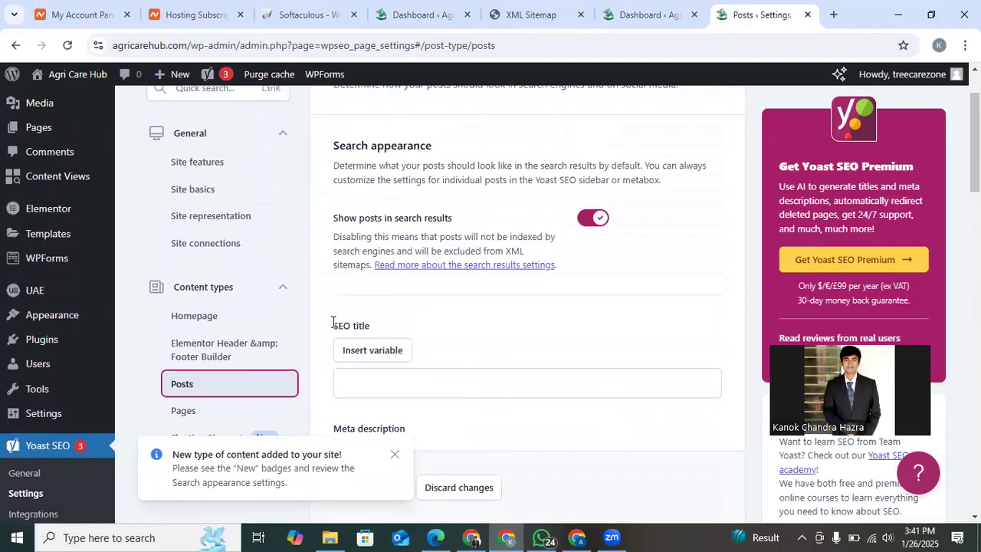
# Go back to the XML sitemap index and open page-sitemap.xml to examine its listed URLs.
pyautogui.click(632, 6)
pyautogui.click(512, 8)
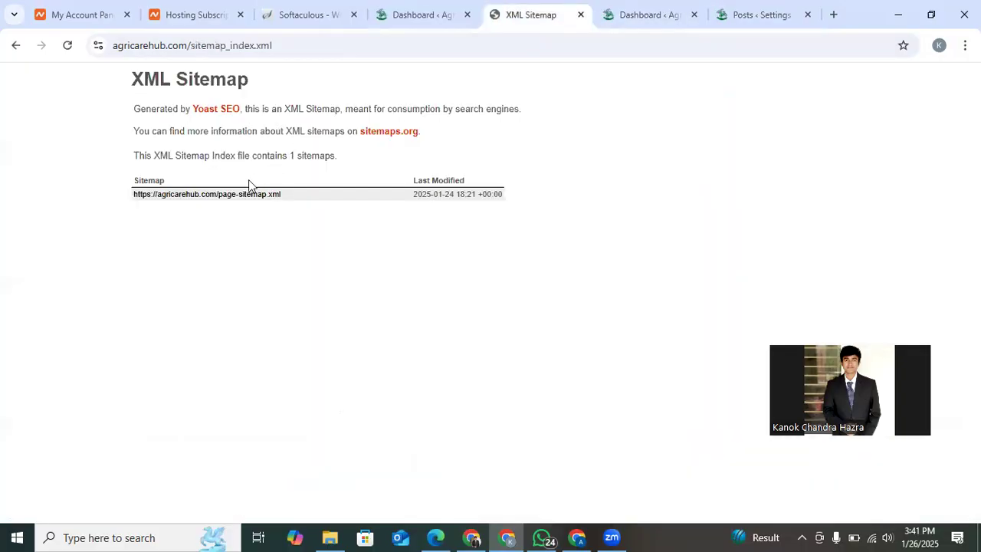
pyautogui.scroll(3, 213, 219)
pyautogui.scroll(-3, 213, 219)
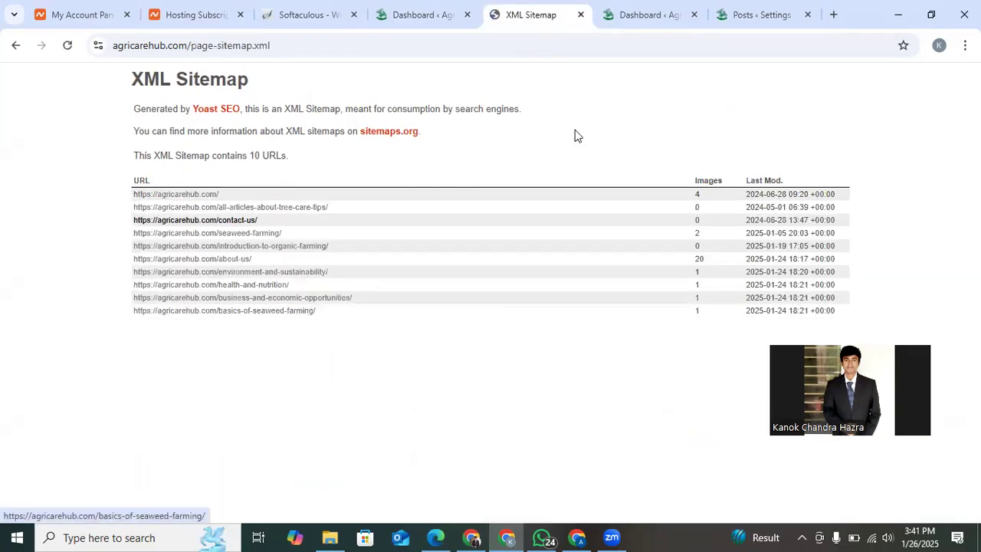
# Recheck the Yoast search appearance settings for posts, and return from the page sitemap to the sitemap index.
pyautogui.click(744, 4)
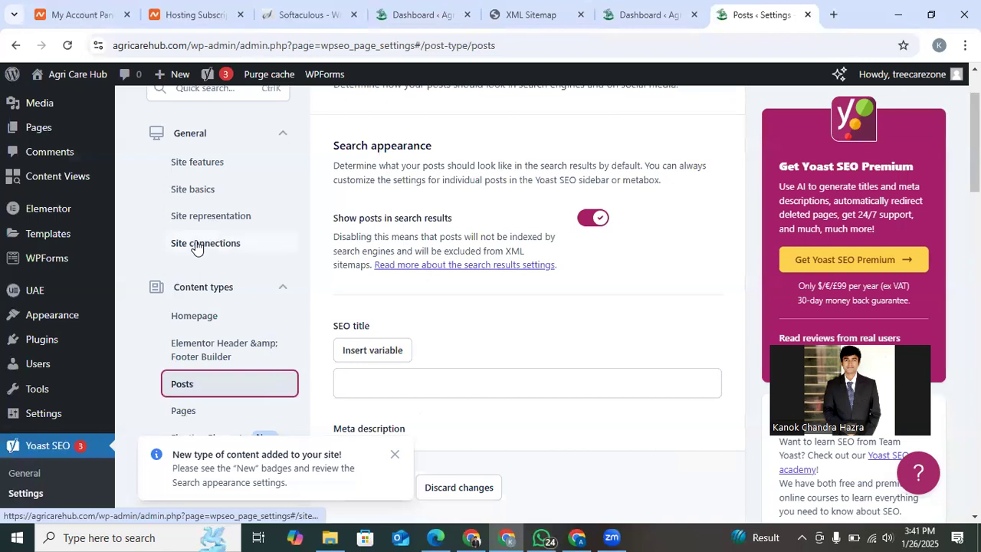
pyautogui.moveTo(46, 217)
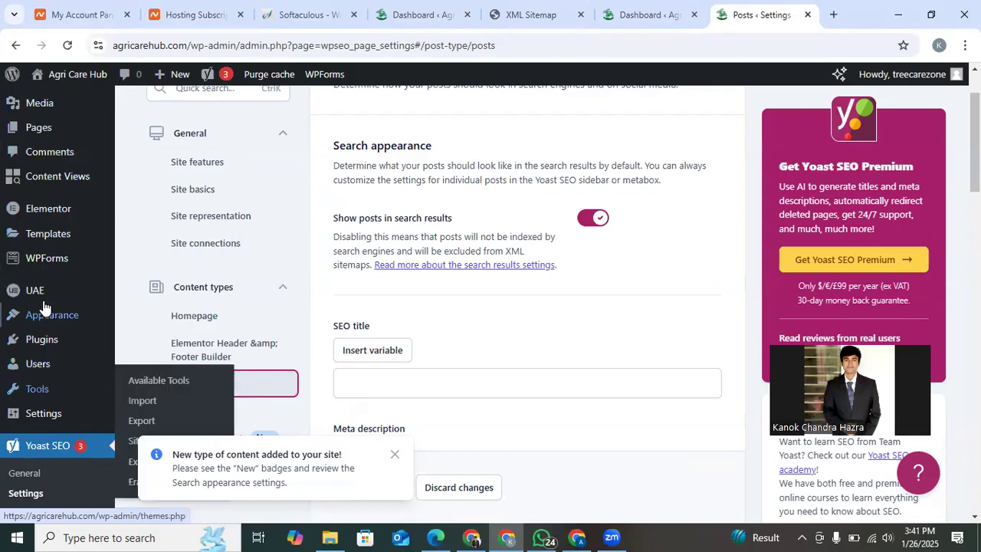
pyautogui.click(616, 5)
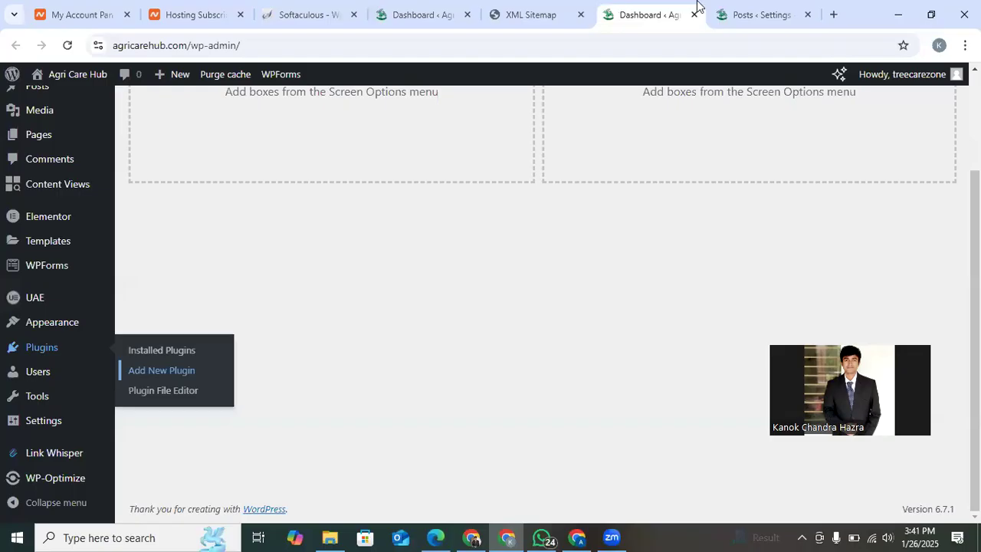
pyautogui.click(534, 20)
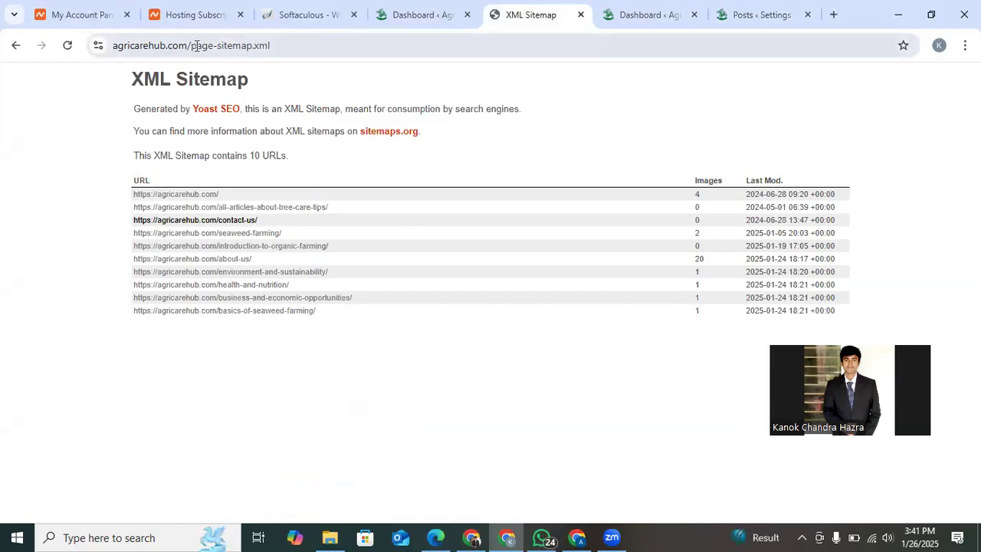
pyautogui.click(16, 47)
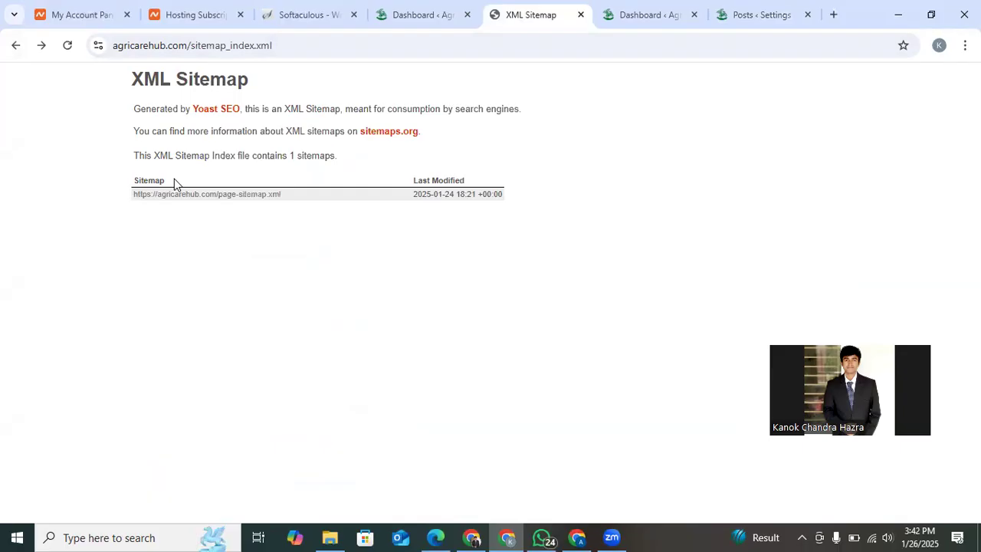
pyautogui.click(415, 6)
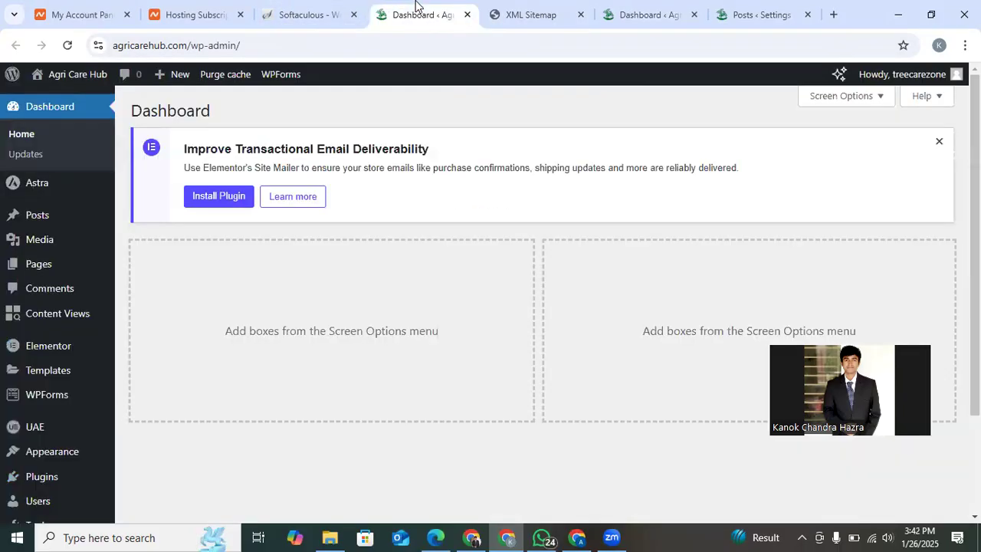
pyautogui.click(537, 8)
pyautogui.click(427, 8)
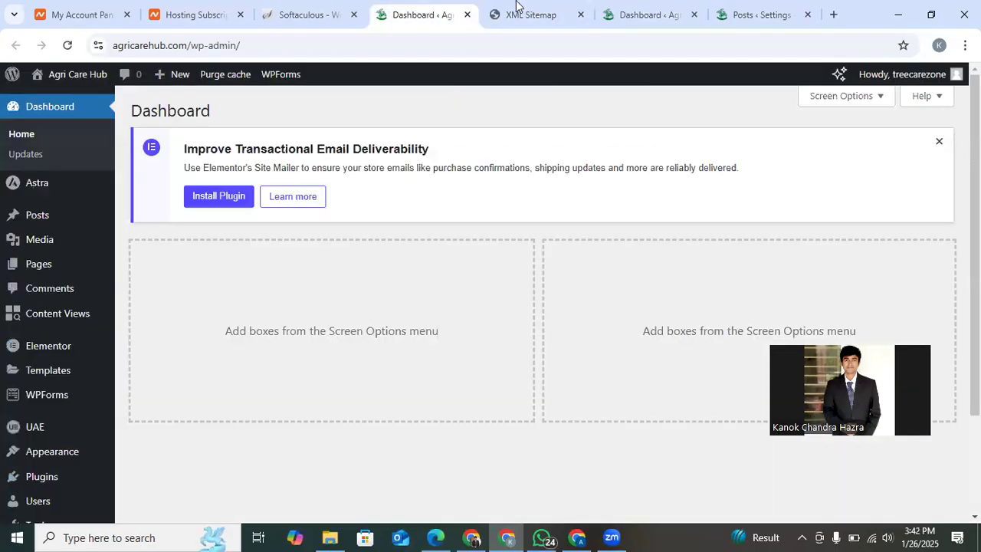
pyautogui.click(619, 6)
pyautogui.moveTo(108, 326)
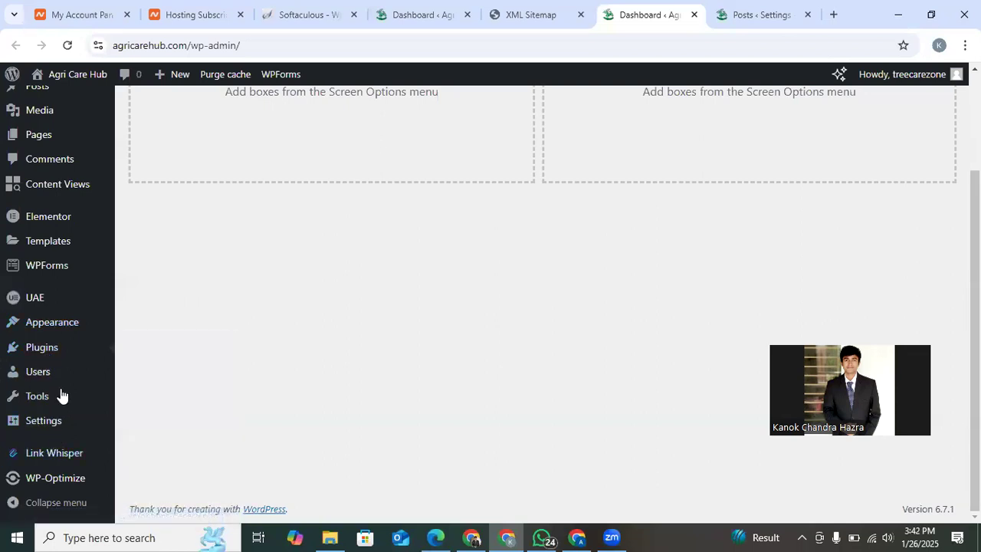
pyautogui.moveTo(31, 303)
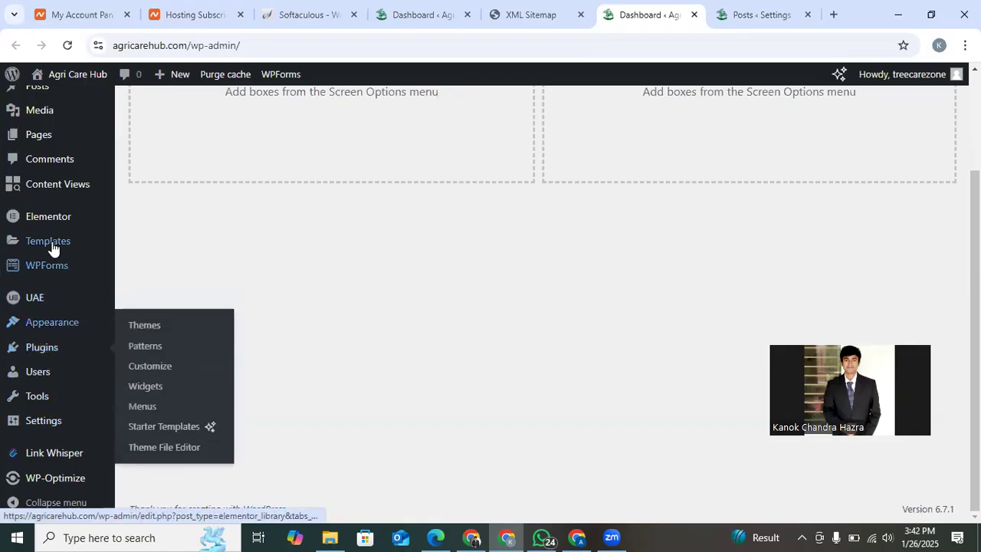
pyautogui.moveTo(59, 465)
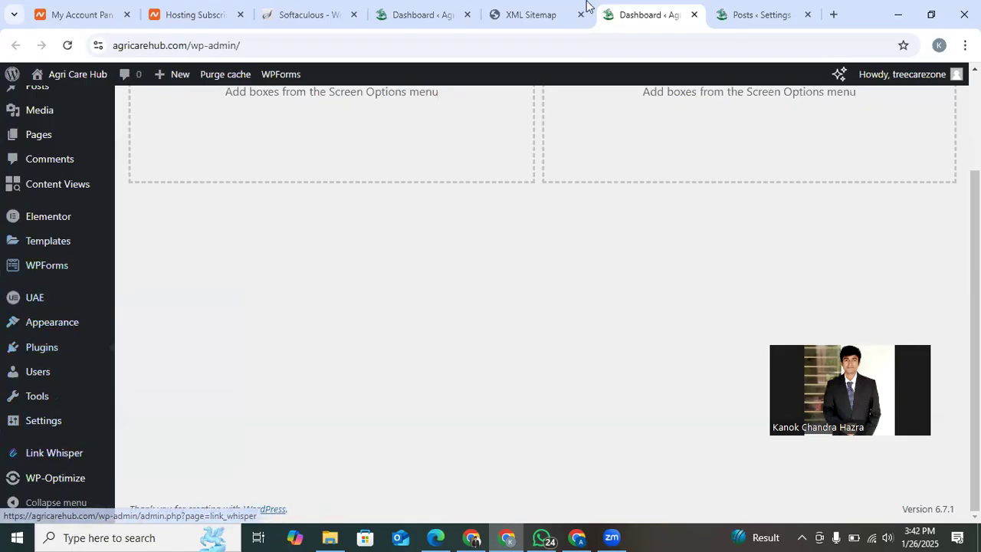
# Reload the Agri Care Hub WordPress dashboard and open the Yoast SEO Tools page in a new tab.
pyautogui.click(425, 11)
pyautogui.click(65, 47)
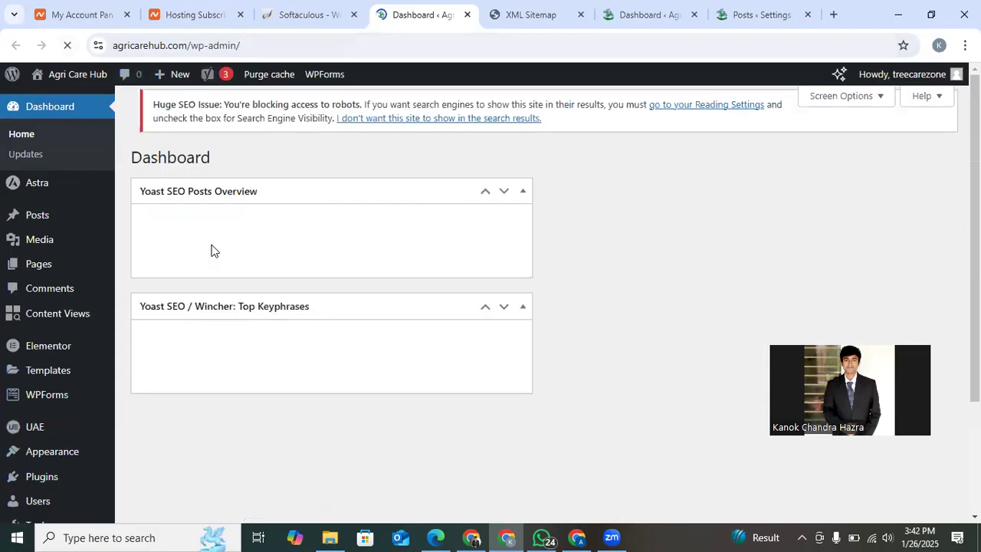
pyautogui.scroll(-2, 90, 435)
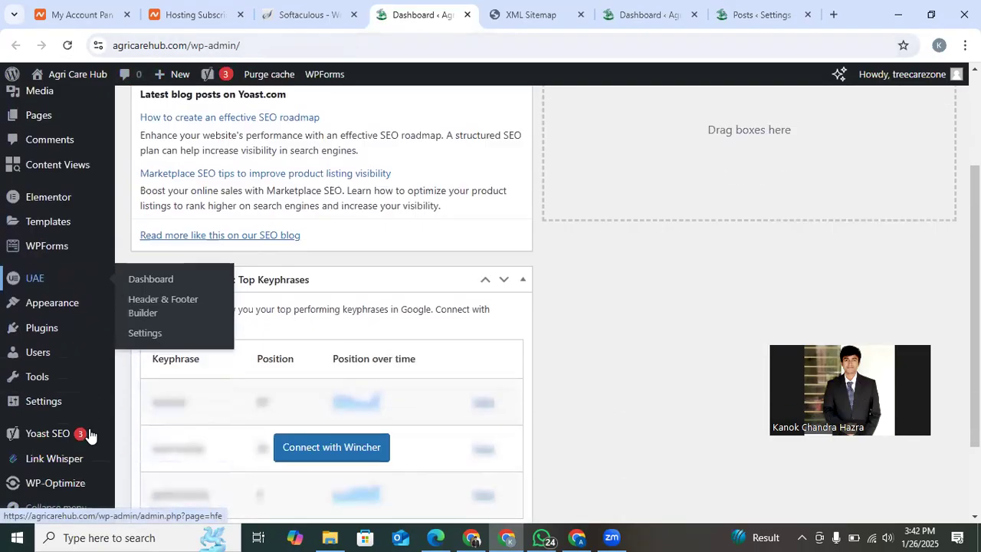
pyautogui.scroll(-2, 90, 435)
pyautogui.moveTo(47, 308)
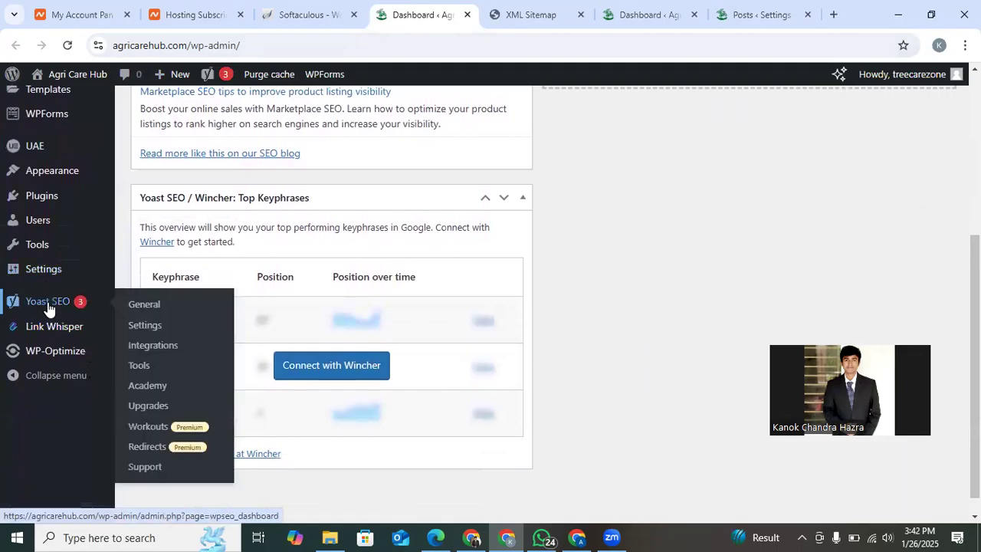
pyautogui.rightClick(147, 369)
pyautogui.click(199, 206)
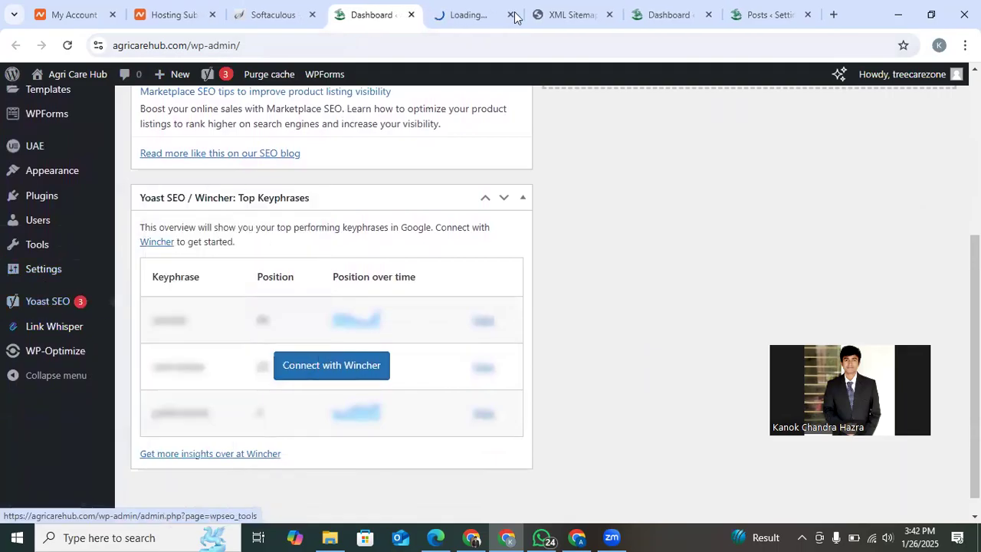
pyautogui.click(449, 10)
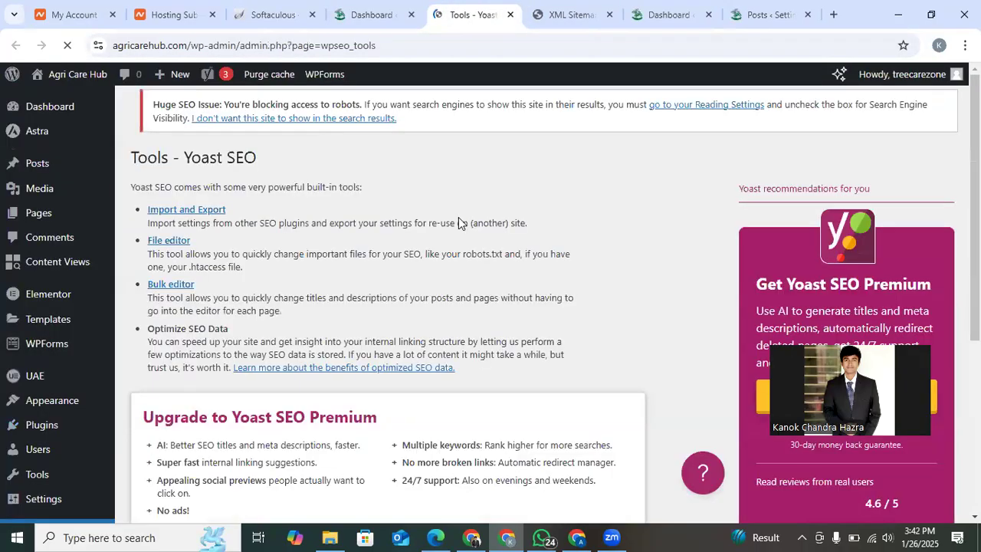
# Open the File editor from the Yoast SEO tools and create a robots.txt file for the site.
pyautogui.scroll(-3, 445, 342)
pyautogui.scroll(3, 445, 342)
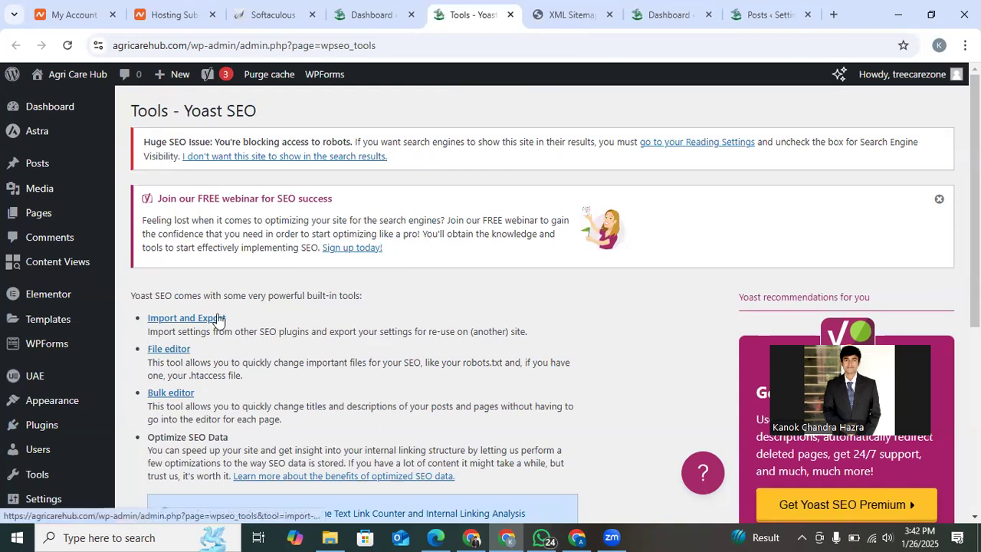
pyautogui.scroll(-2, 249, 364)
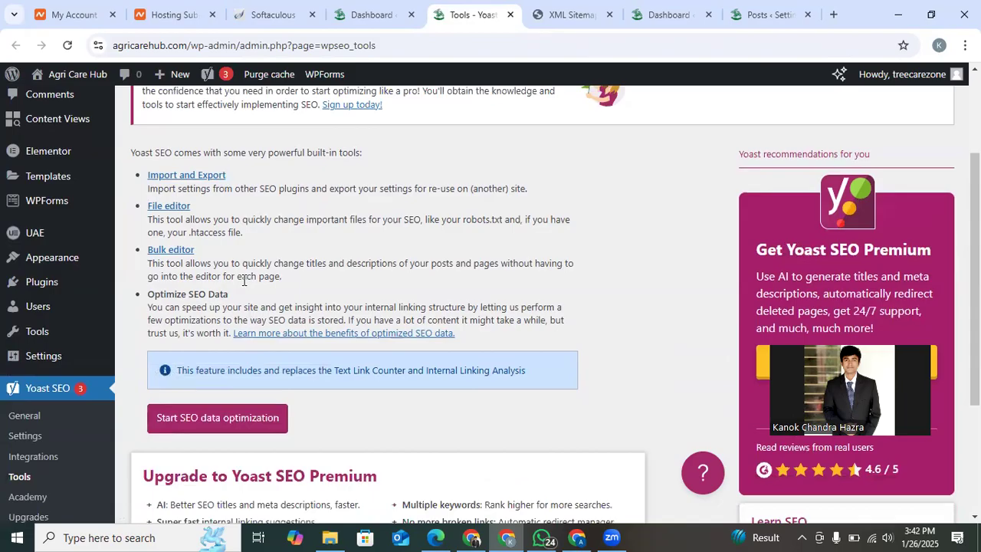
pyautogui.scroll(1, 244, 281)
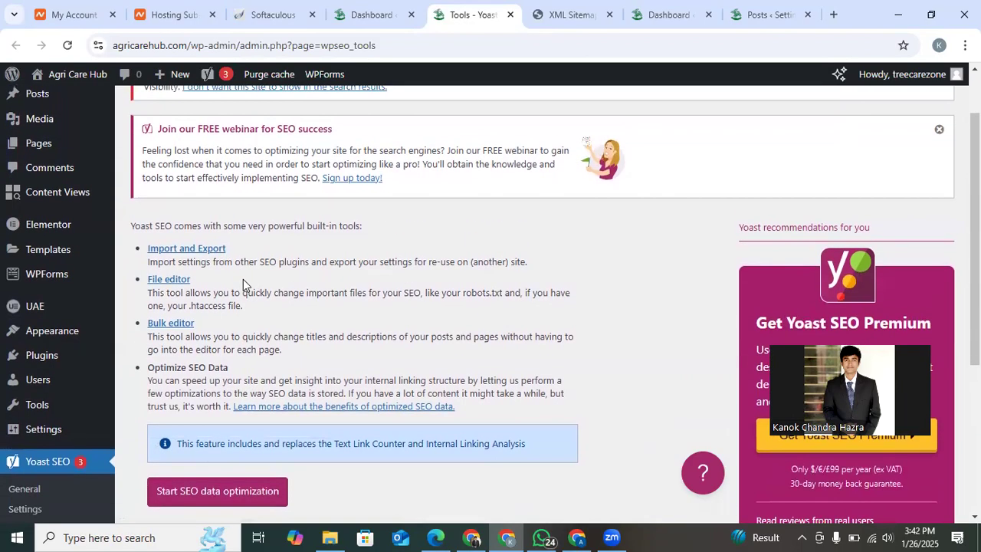
pyautogui.click(175, 279)
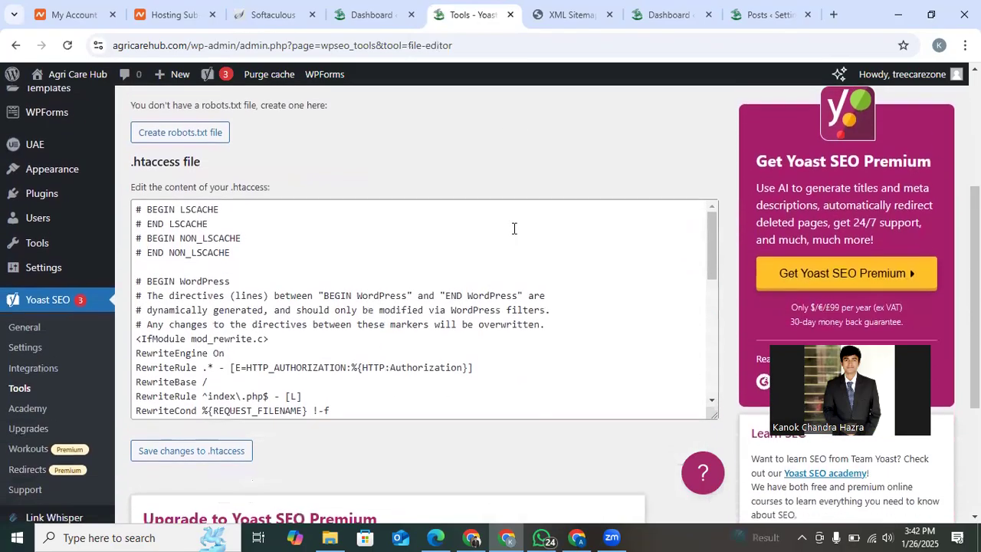
pyautogui.scroll(-4, 421, 307)
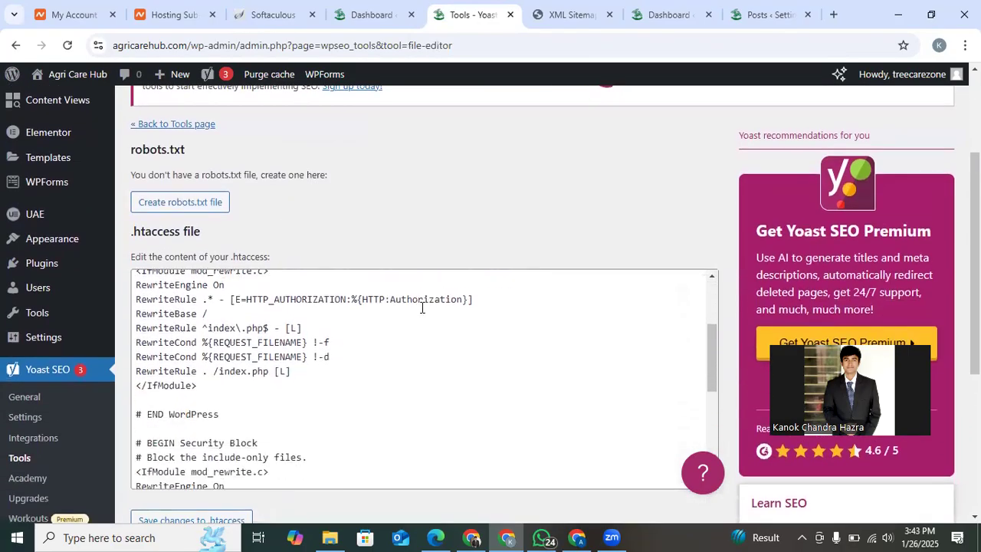
pyautogui.scroll(1, 422, 308)
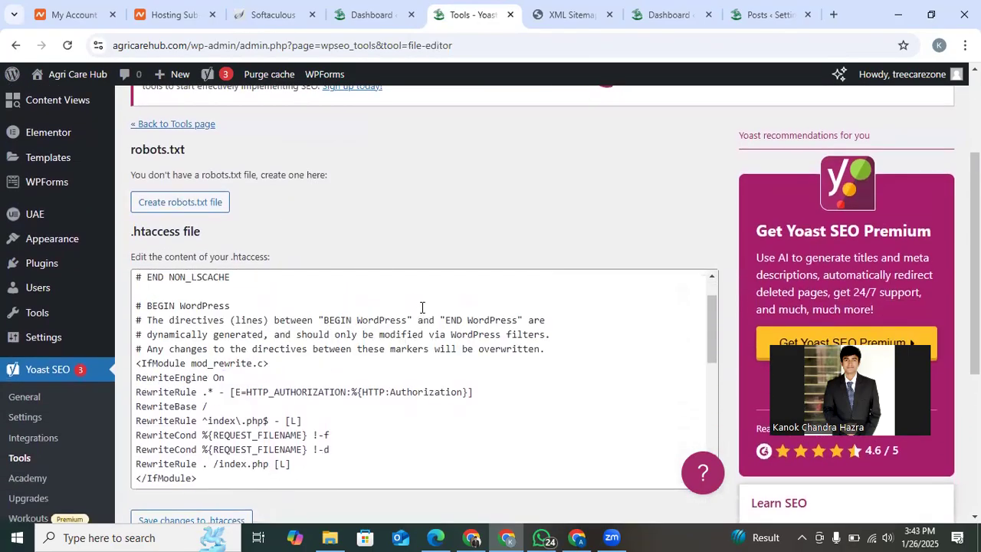
pyautogui.click(212, 199)
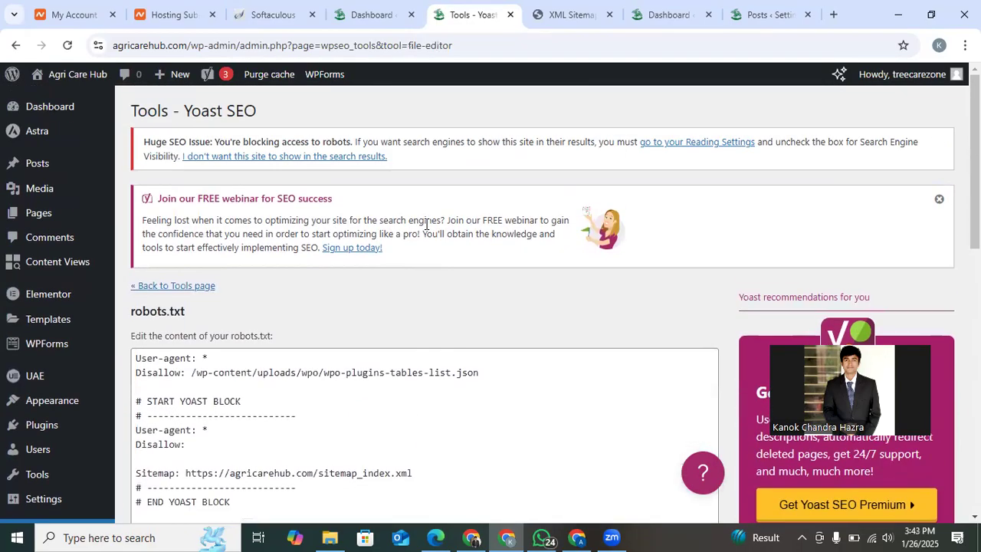
# Search Google for "the pet fantasy" in a new tab and open thepetfantasy.com from the results.
pyautogui.click(842, 13)
pyautogui.write('t')
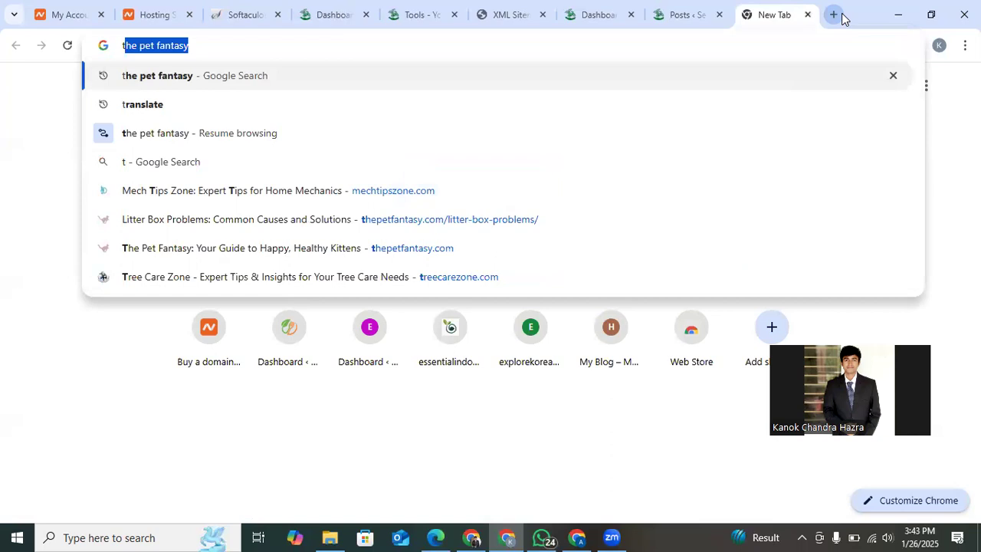
pyautogui.press('Return')
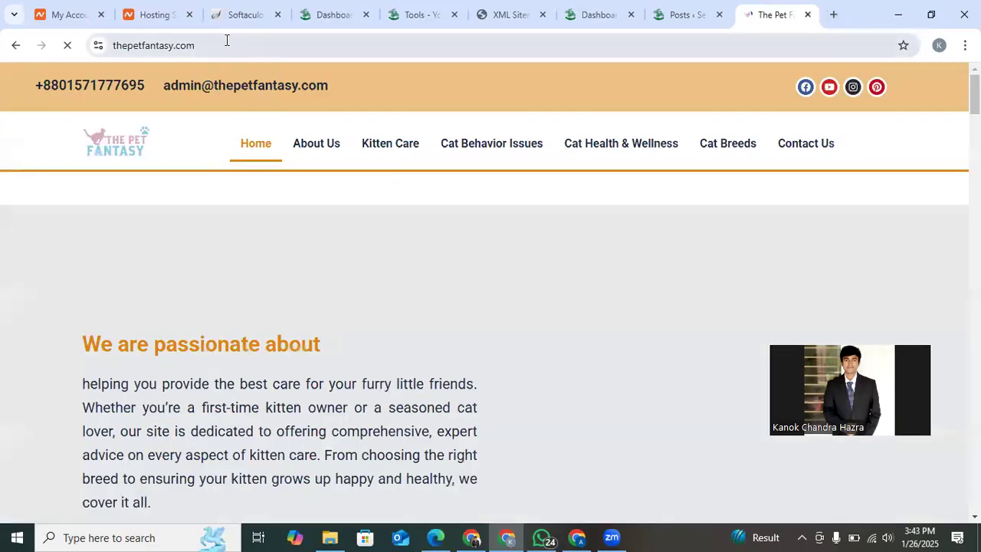
# Load thepetfantasy.com/robots.txt in place of that site's homepage.
pyautogui.click(227, 45)
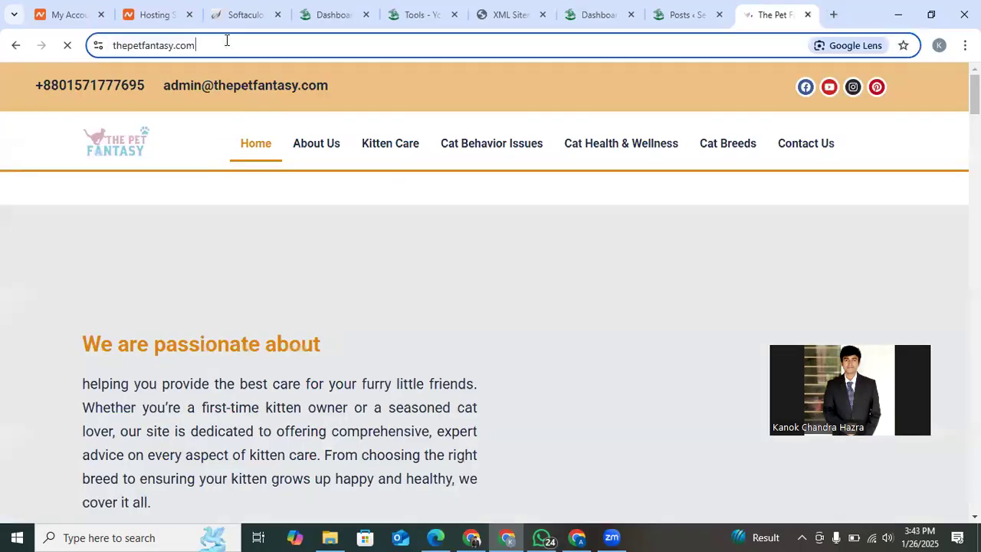
pyautogui.click(227, 45)
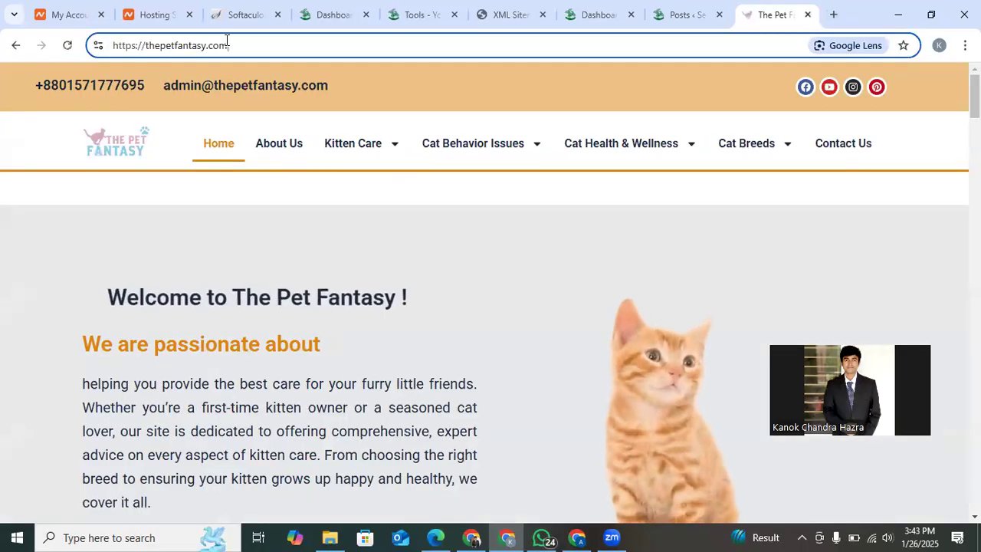
pyautogui.write('/robots.txt')
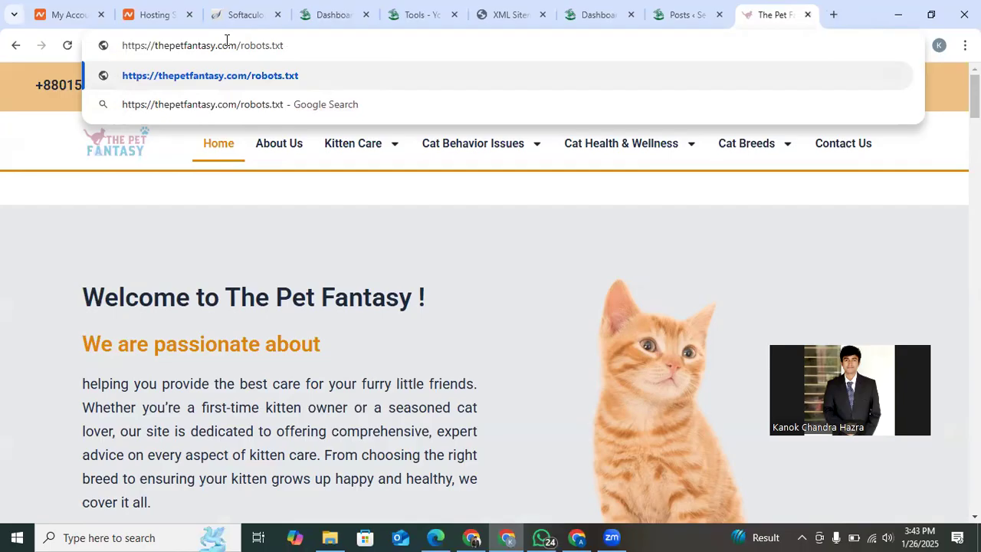
pyautogui.press('Return')
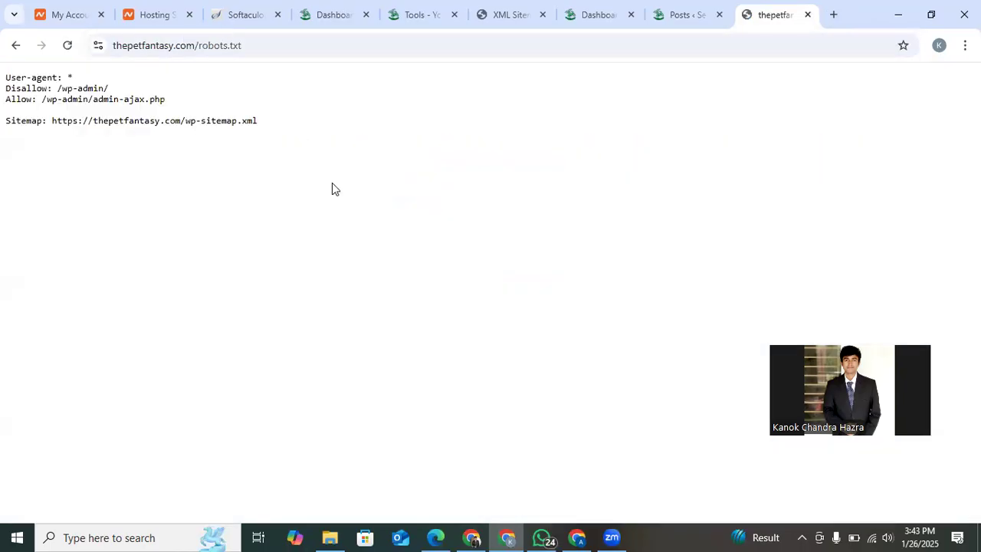
# Copy all the robots.txt rules of thepetfantasy.com, from the User-agent line through the Sitemap line.
pyautogui.moveTo(272, 128); pyautogui.dragTo(1, 83)
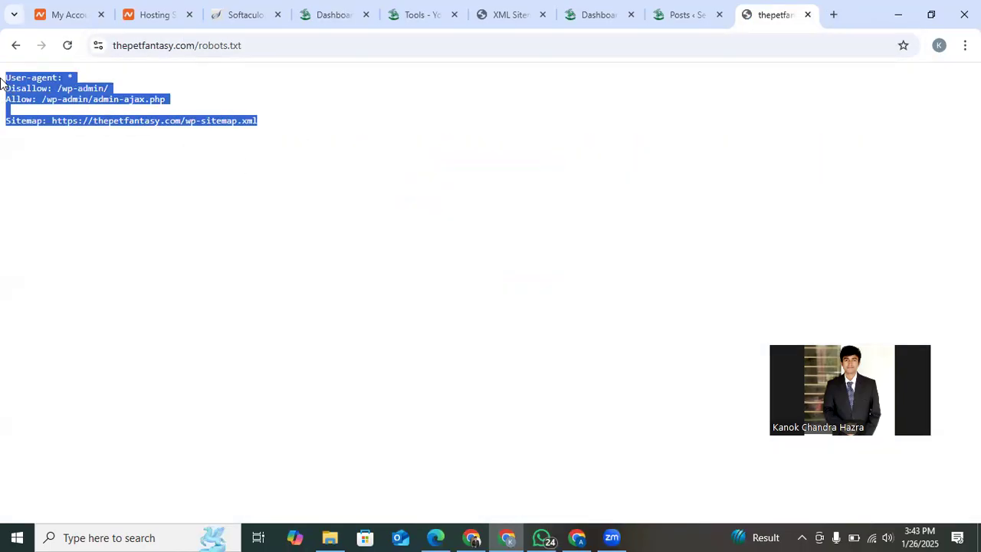
pyautogui.rightClick(118, 110)
pyautogui.click(135, 122)
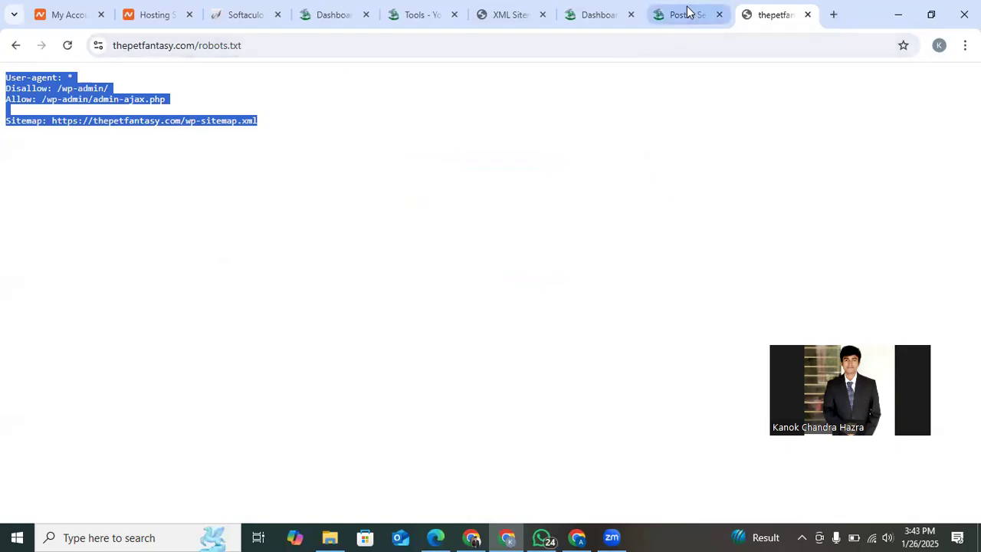
# Replace the entire robots.txt content in the Yoast file editor with the rules copied from thepetfantasy.com.
pyautogui.click(502, 13)
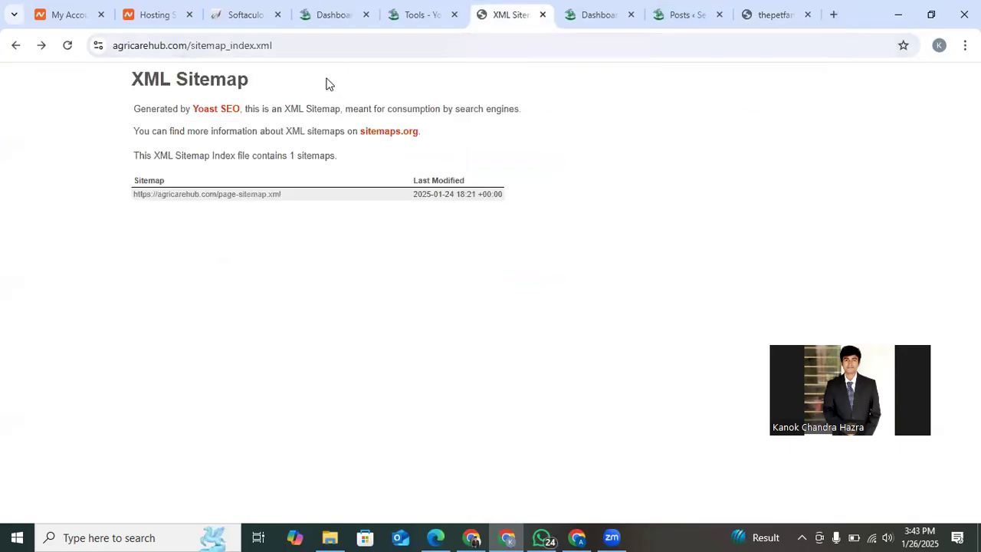
pyautogui.click(328, 10)
pyautogui.click(395, 11)
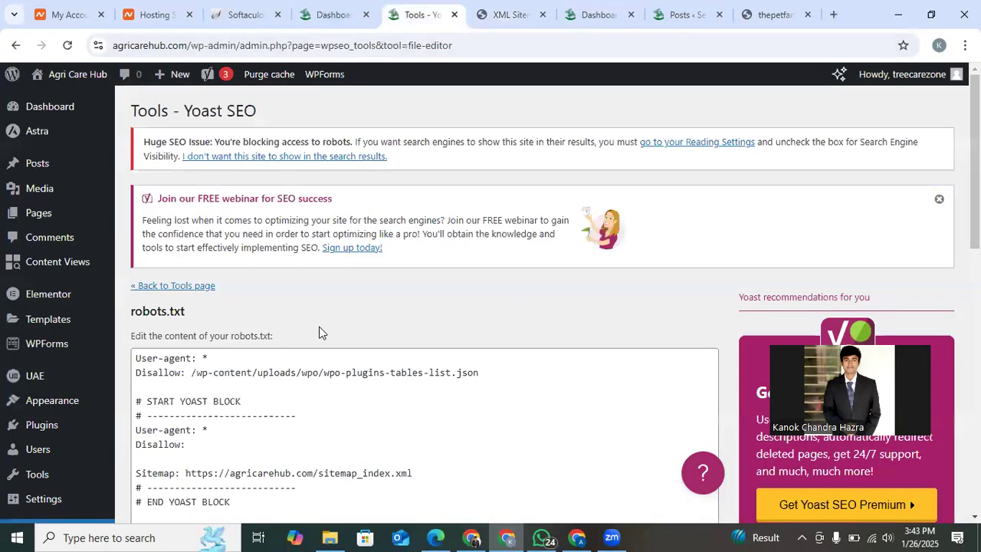
pyautogui.scroll(-1, 292, 406)
pyautogui.click(293, 406)
pyautogui.hotkey('ctrl', 'a')
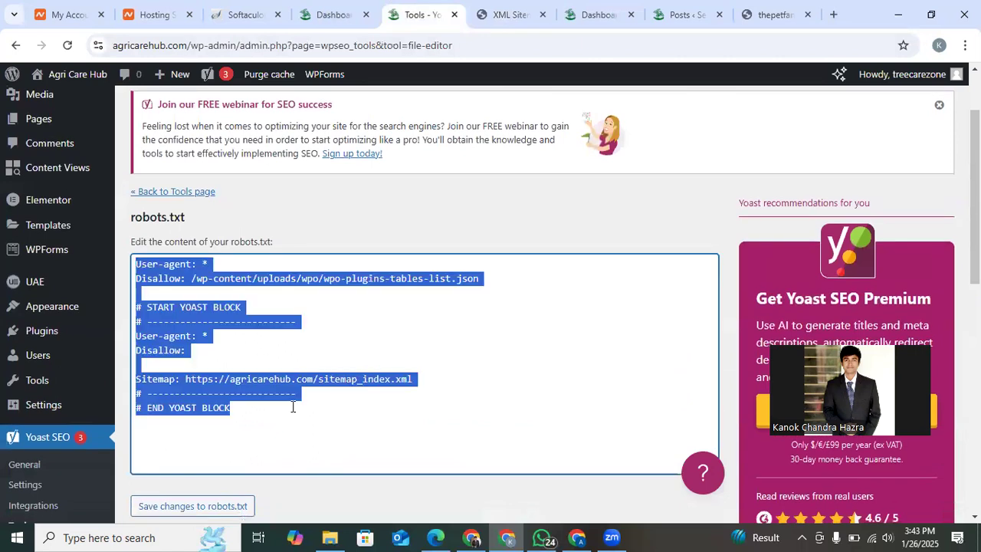
pyautogui.hotkey('ctrl', 'v')
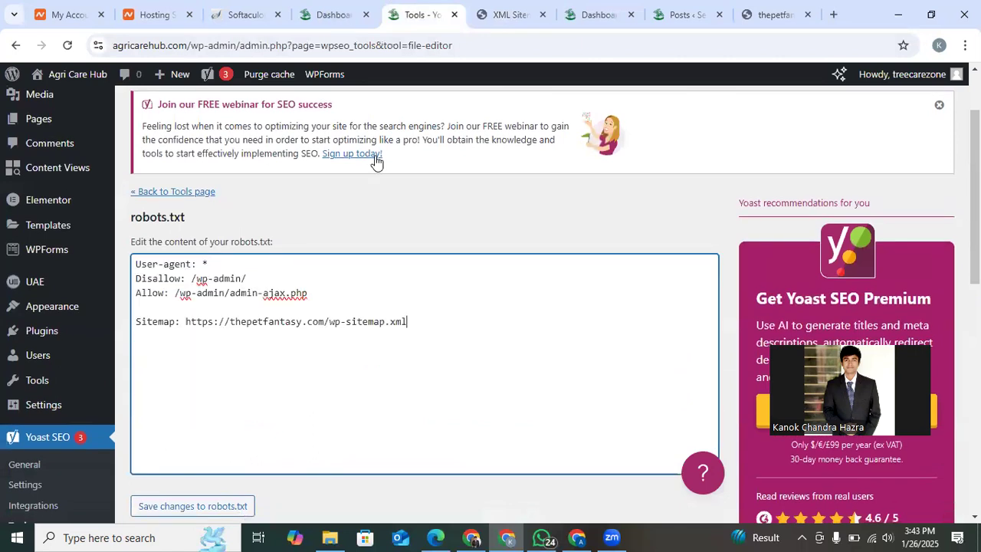
# Visit the Agri Care Hub homepage and copy the domain name "agricarehub" from its web address.
pyautogui.click(610, 8)
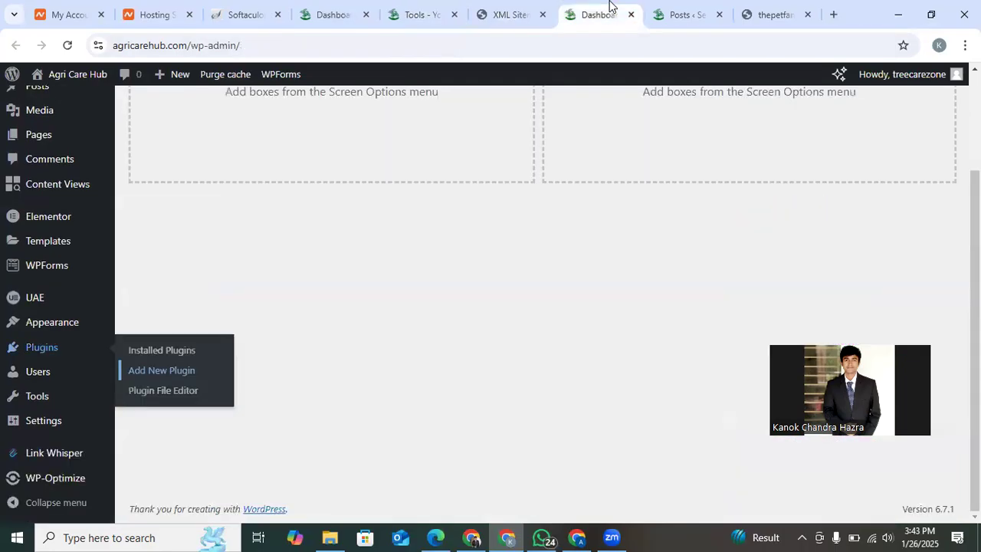
pyautogui.moveTo(74, 74)
pyautogui.click(67, 99)
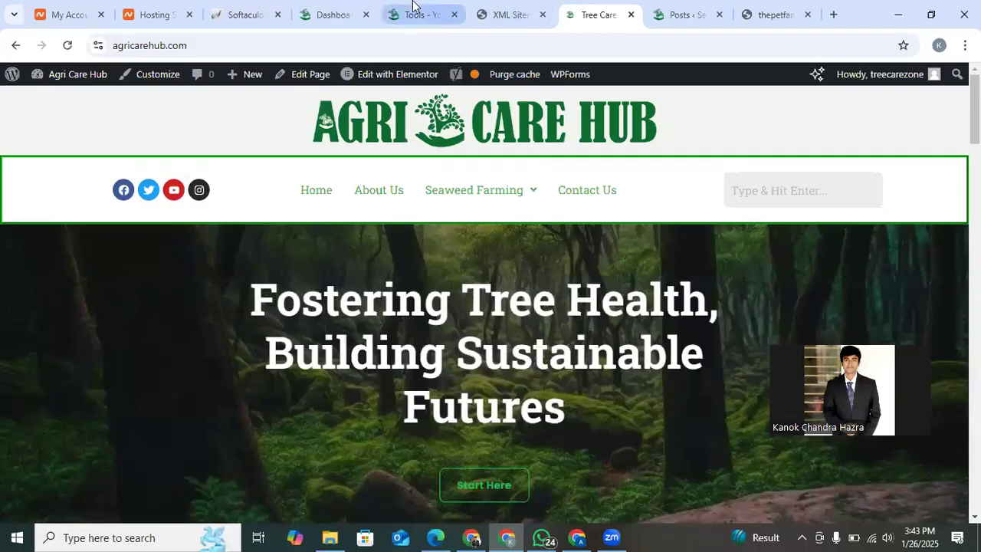
pyautogui.click(414, 10)
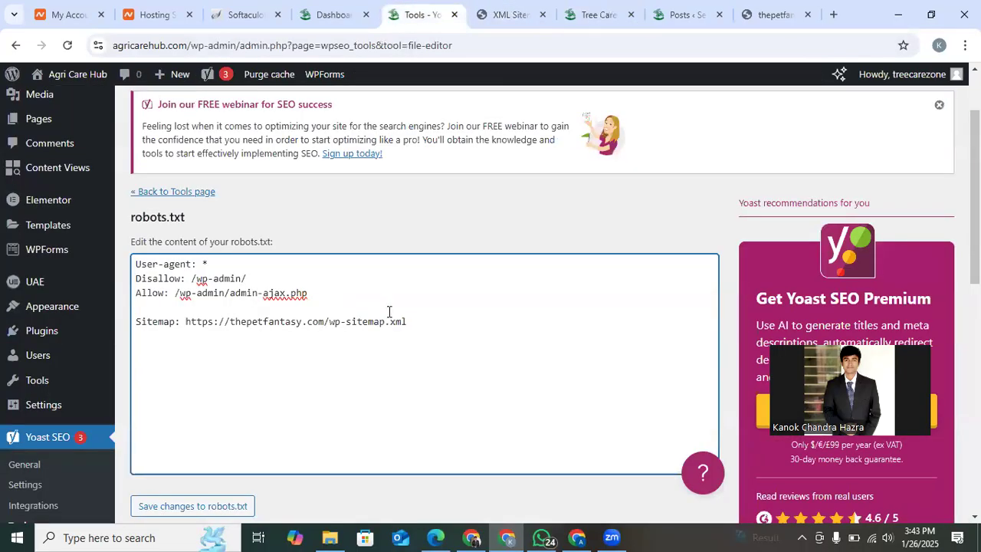
pyautogui.click(569, 9)
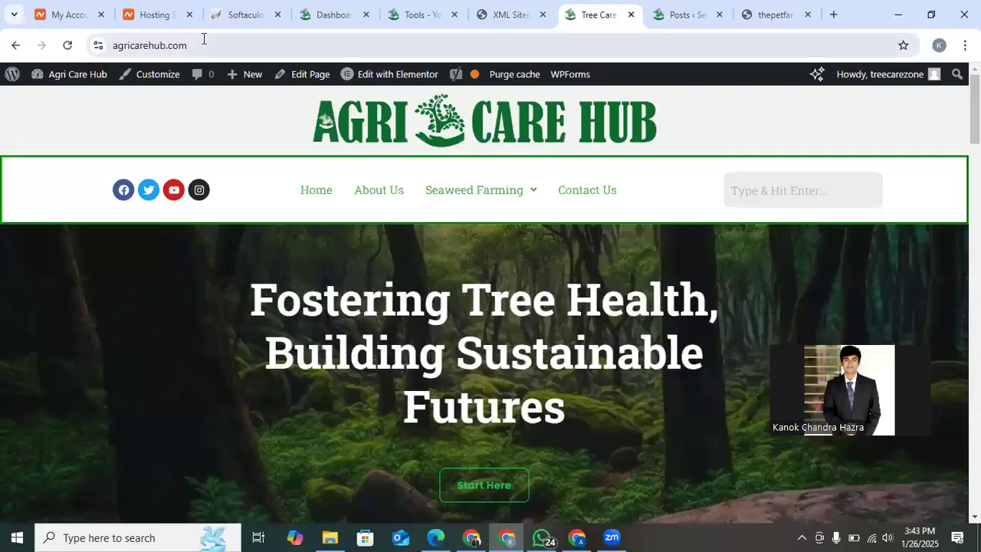
pyautogui.doubleClick(147, 48)
pyautogui.hotkey('ctrl', 'c')
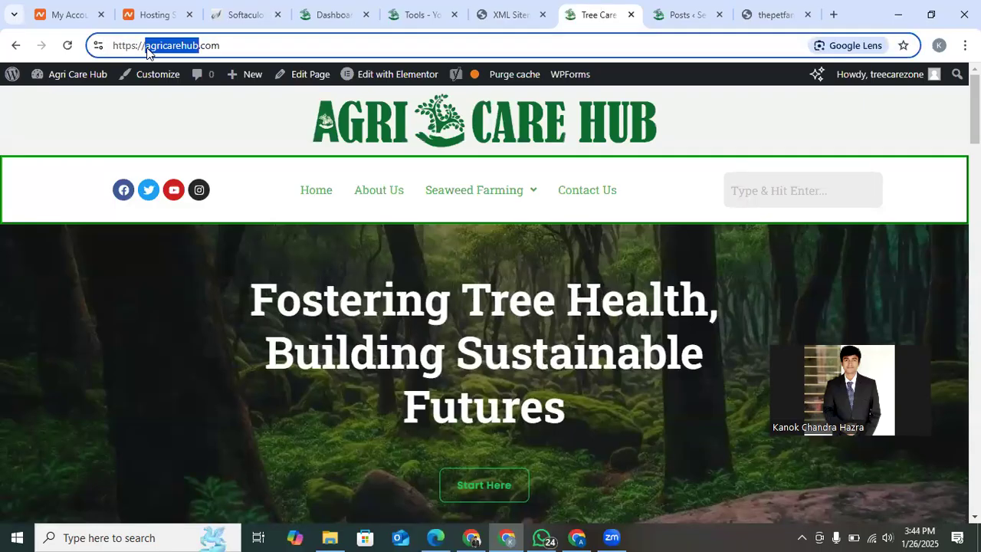
# Replace "thepetfantasy" with "agricarehub" in the Sitemap line of robots.txt in the Yoast file editor.
pyautogui.click(329, 13)
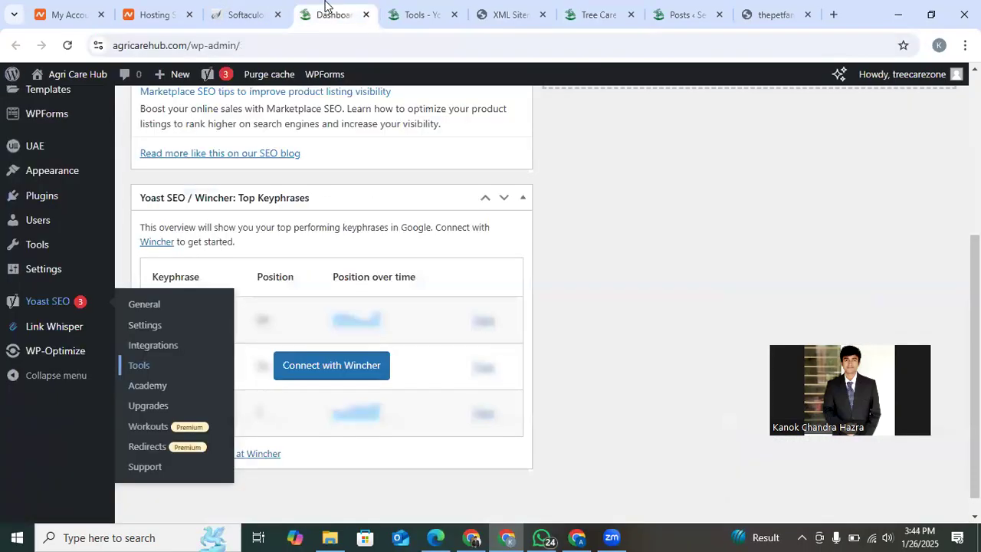
pyautogui.click(458, 8)
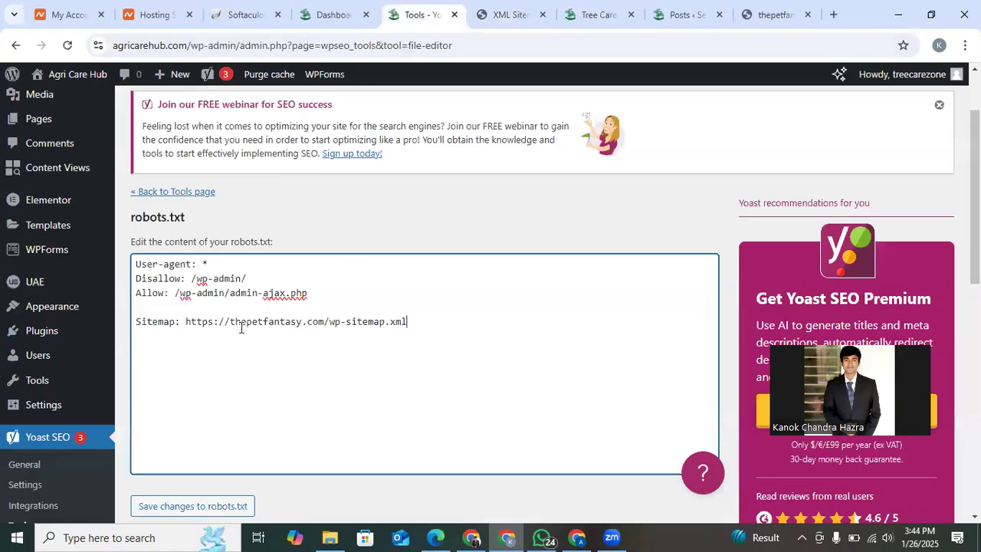
pyautogui.moveTo(231, 322); pyautogui.dragTo(301, 322)
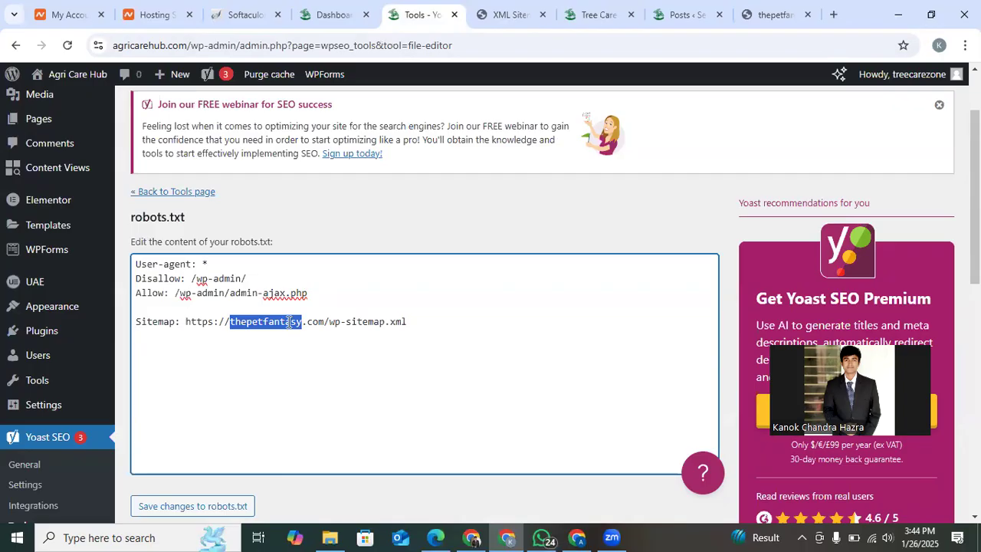
pyautogui.rightClick(287, 321)
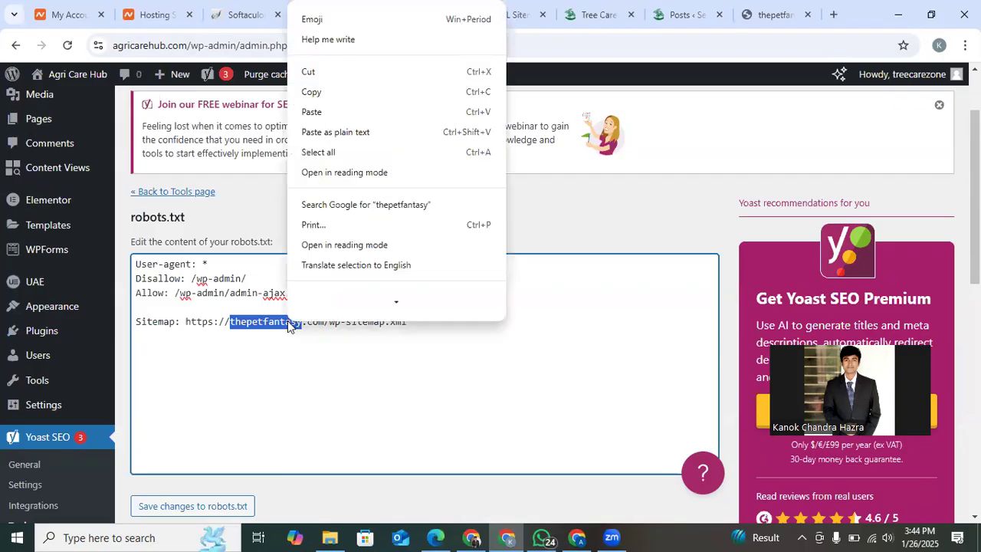
pyautogui.click(355, 132)
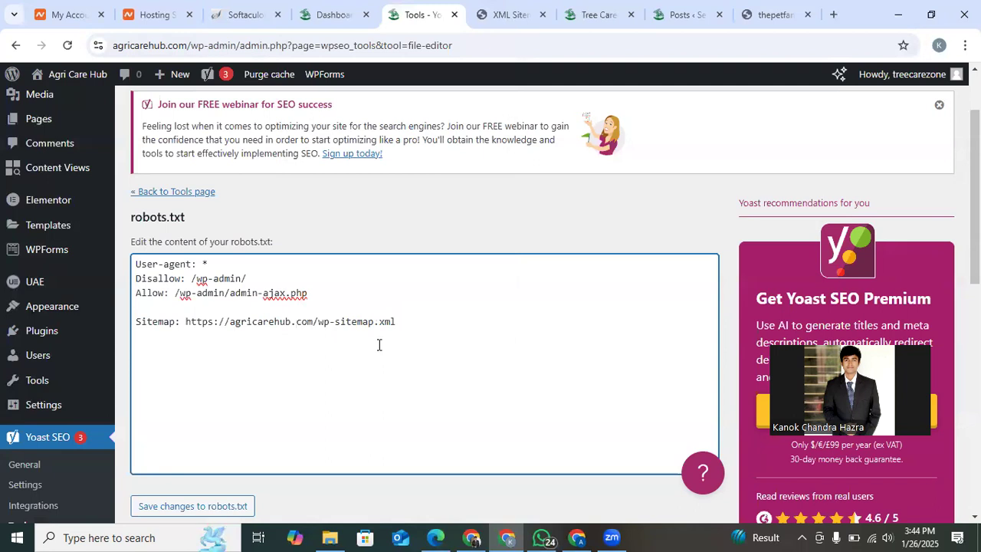
pyautogui.scroll(-1, 330, 379)
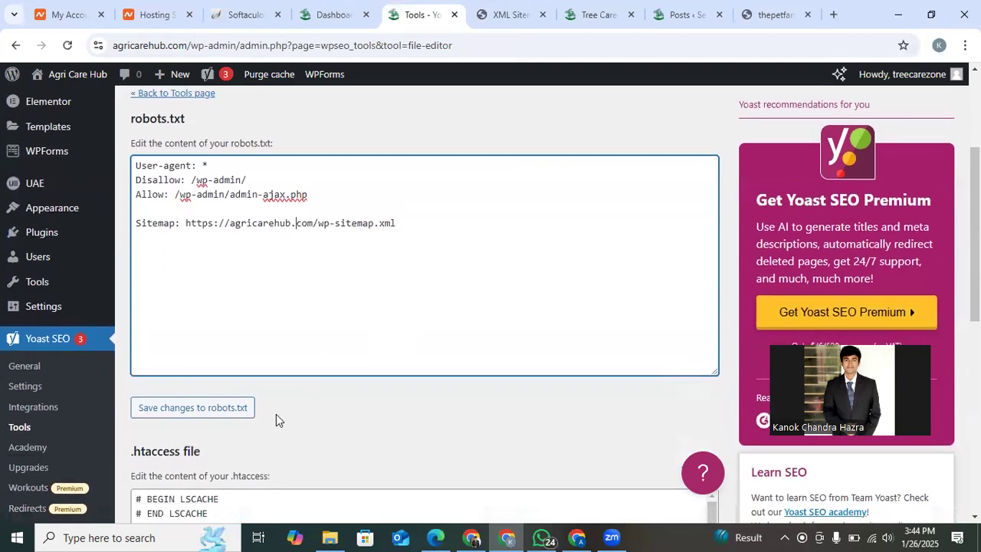
# Save the changes to robots.txt and copy the sitemap address from its Sitemap line.
pyautogui.click(216, 414)
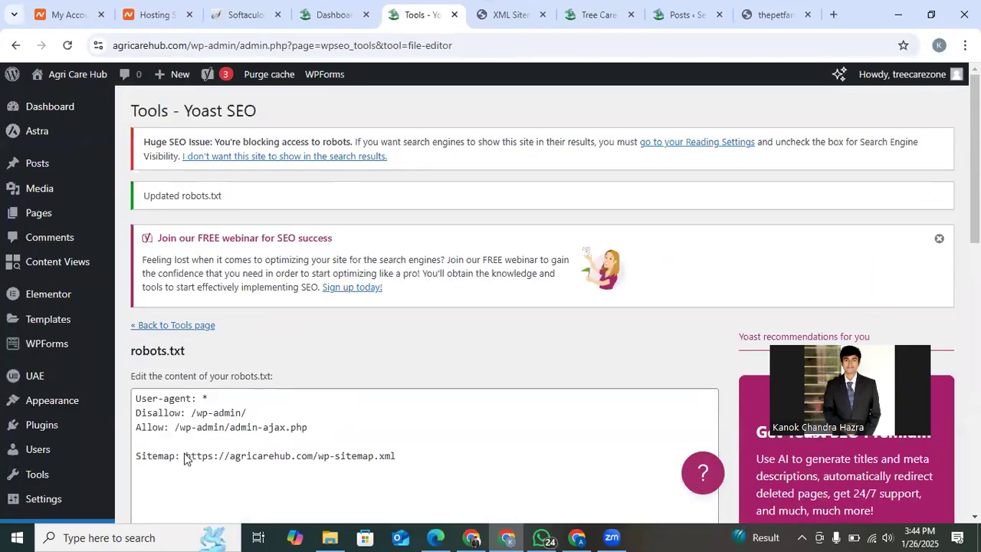
pyautogui.moveTo(184, 458); pyautogui.dragTo(431, 497)
pyautogui.scroll(-7, 414, 383)
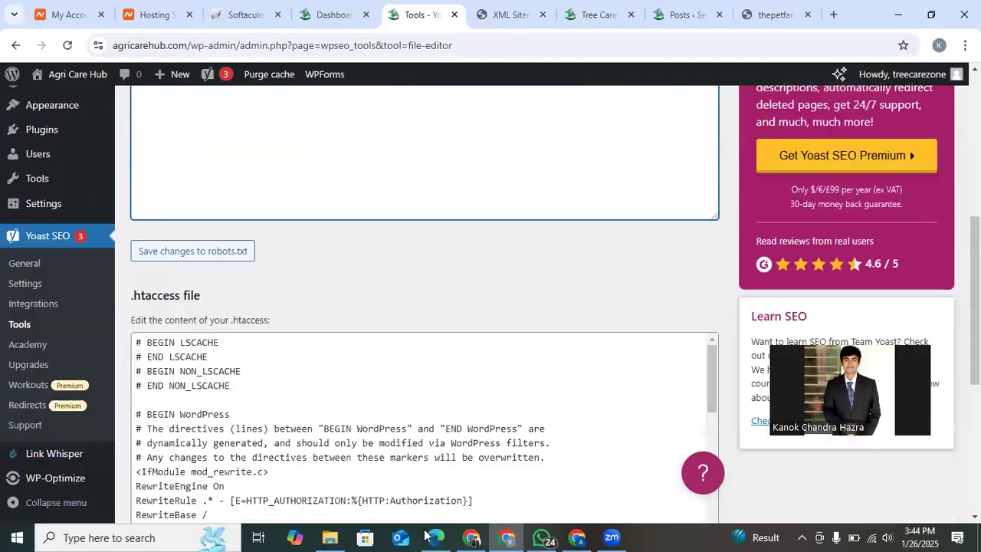
pyautogui.moveTo(413, 397); pyautogui.dragTo(378, 454)
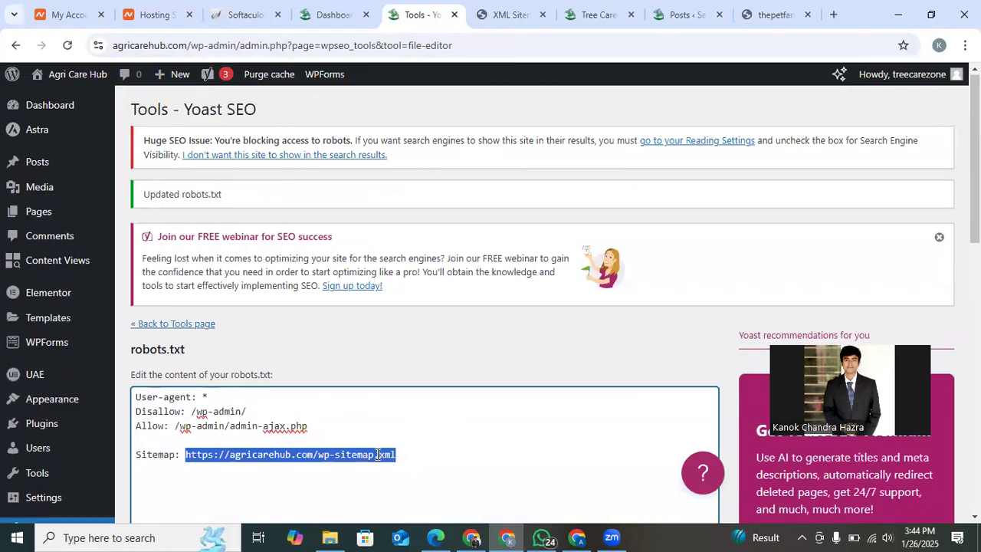
pyautogui.rightClick(378, 455)
pyautogui.click(421, 181)
pyautogui.click(432, 356)
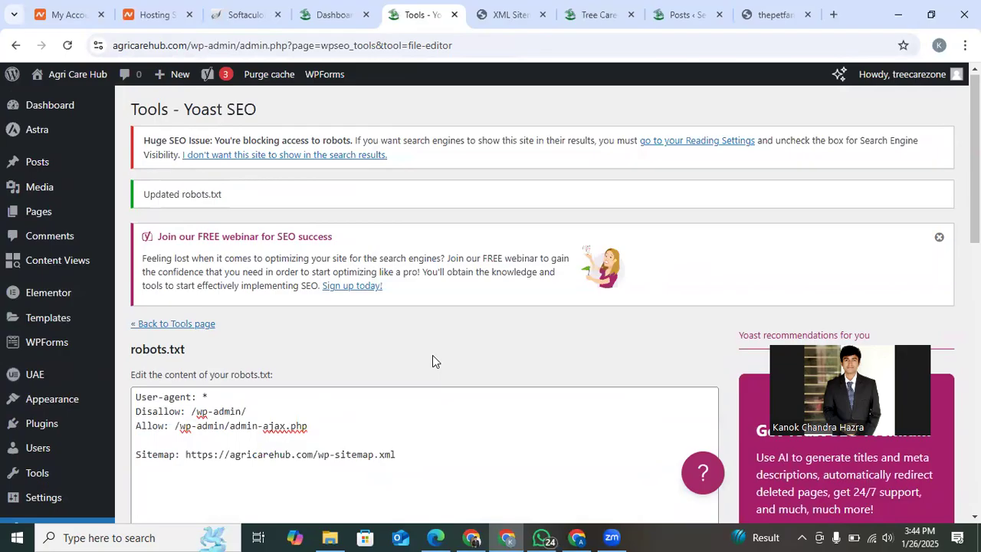
# Open the copied agricarehub.com sitemap address in a new browser tab and check the XML sitemap.
pyautogui.click(833, 15)
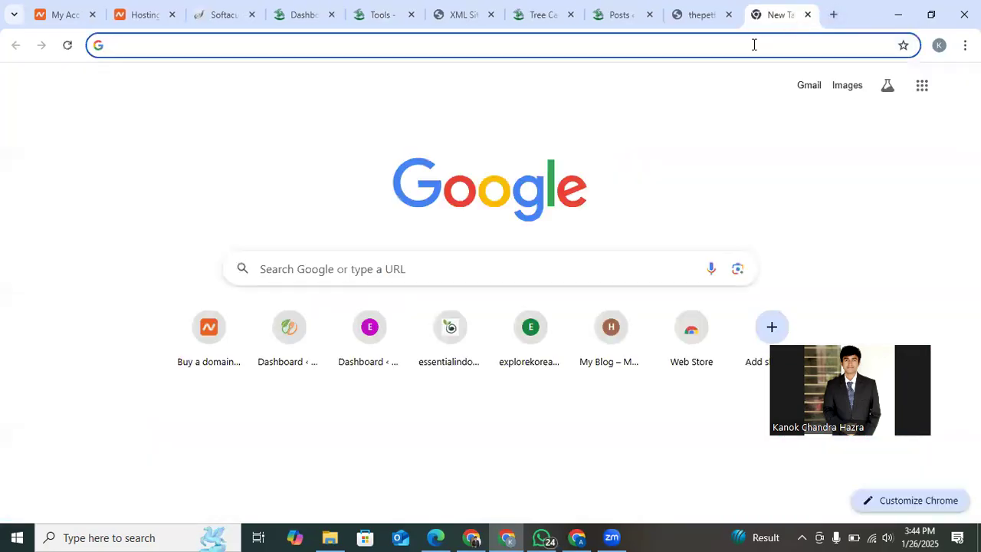
pyautogui.rightClick(754, 44)
pyautogui.click(672, 190)
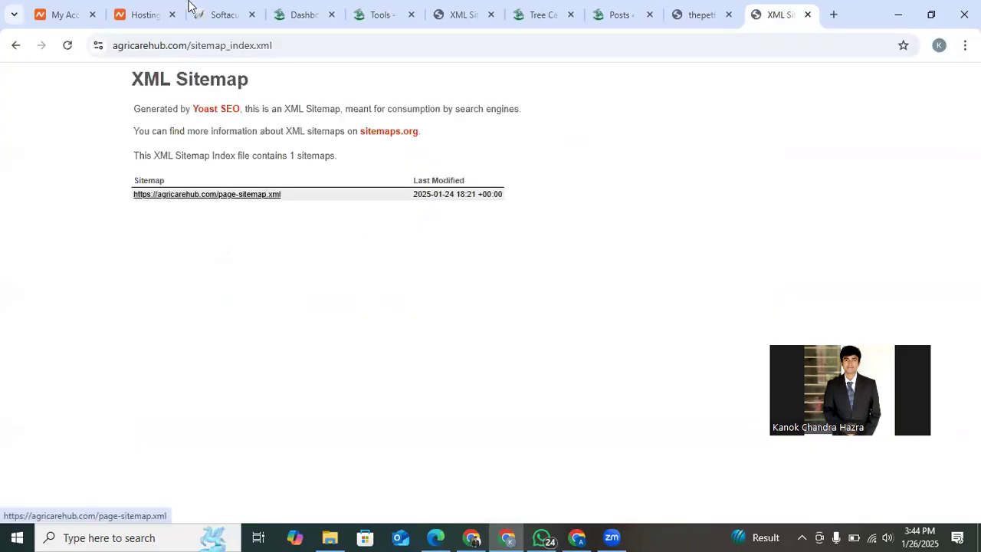
pyautogui.click(283, 7)
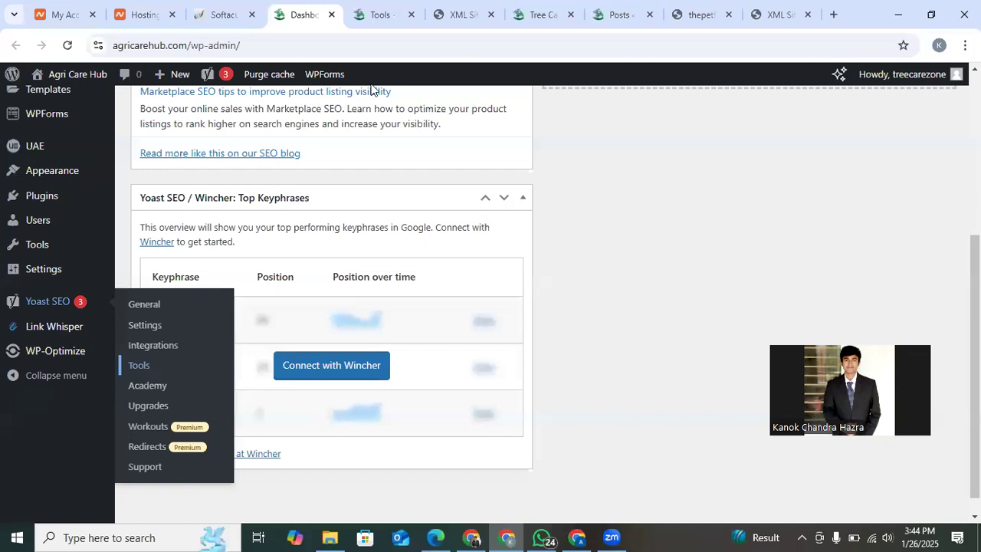
pyautogui.click(756, 6)
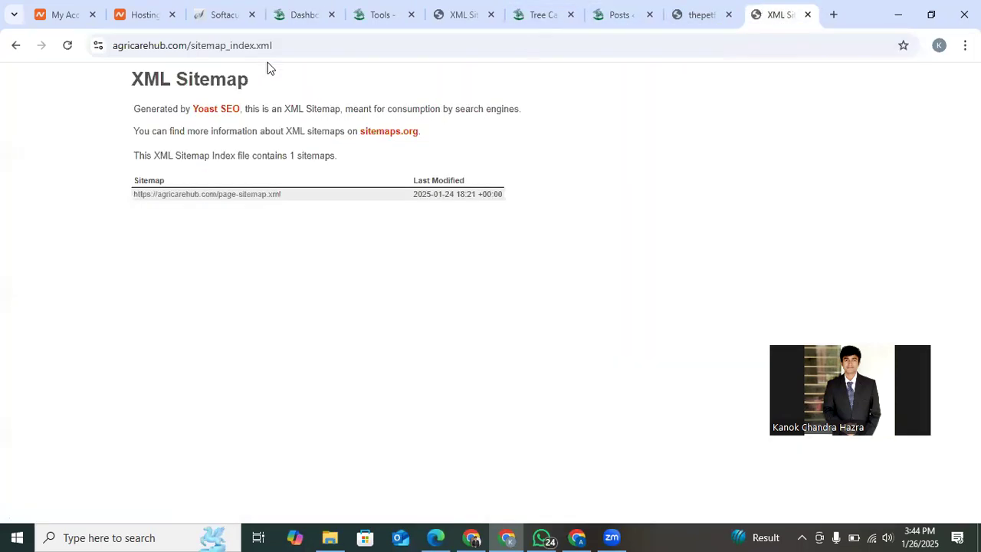
# Load agricarehub.com/robots.txt in place of the sitemap address and examine the published rules.
pyautogui.click(192, 45)
pyautogui.moveTo(192, 45); pyautogui.dragTo(422, 48)
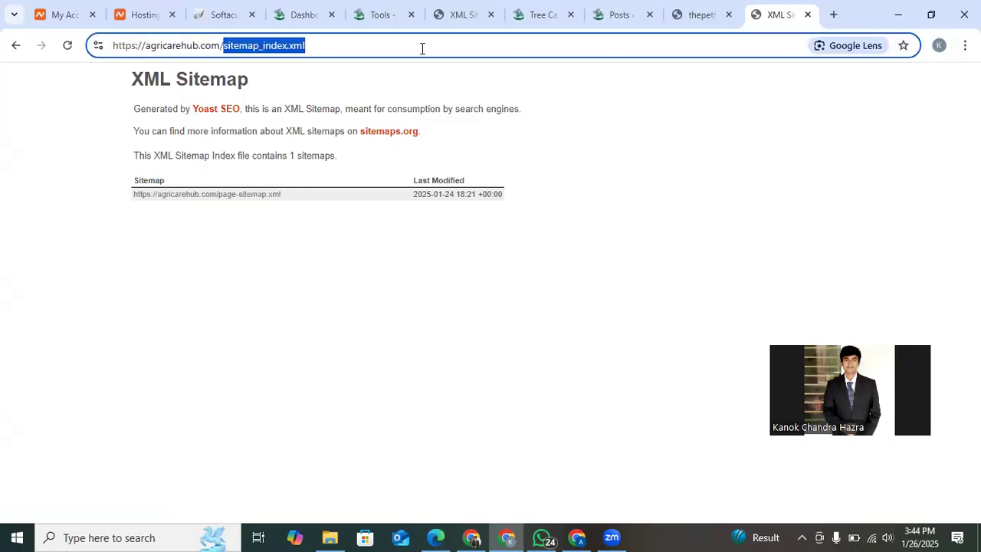
pyautogui.press('BackSpace')
pyautogui.write('ro')
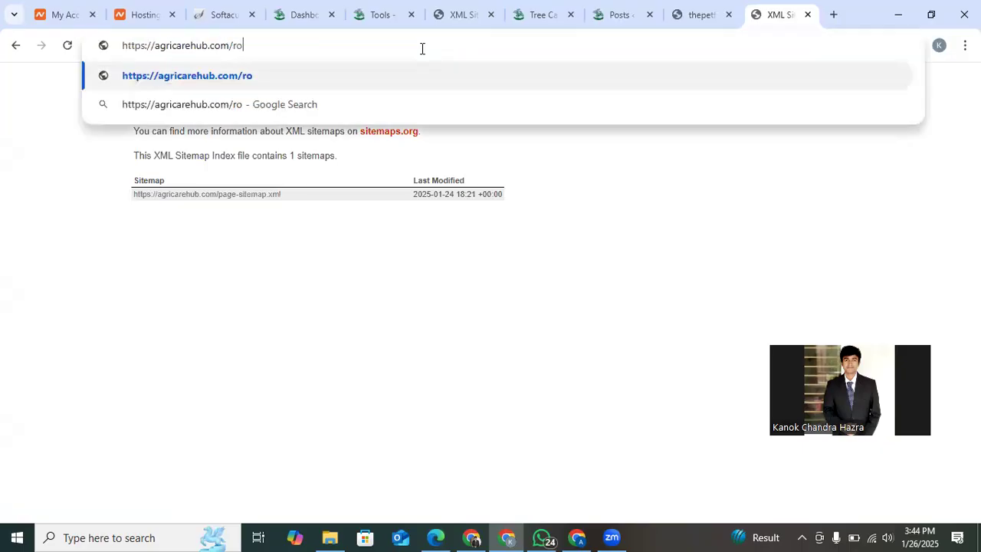
pyautogui.write('bots.txt')
pyautogui.press('Return')
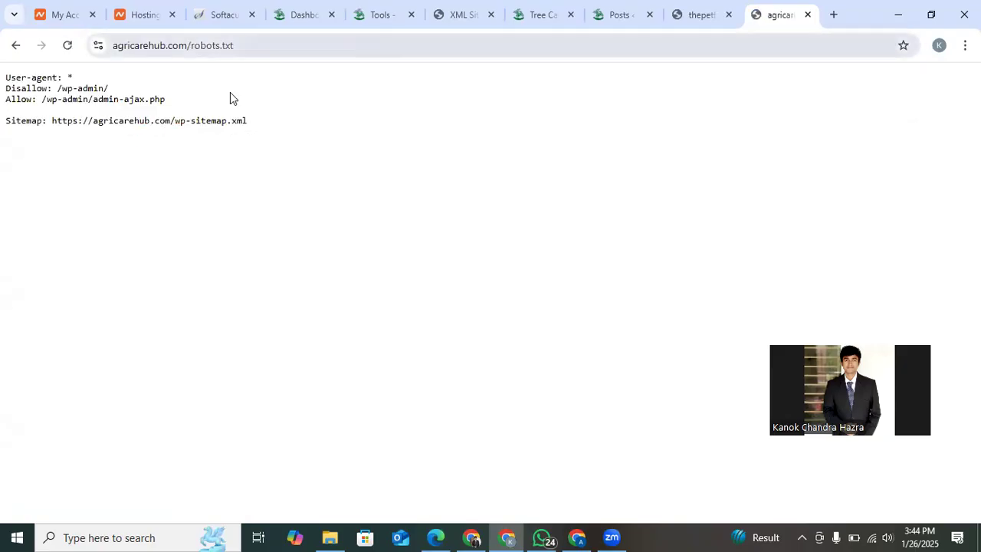
pyautogui.scroll(5, 53, 141)
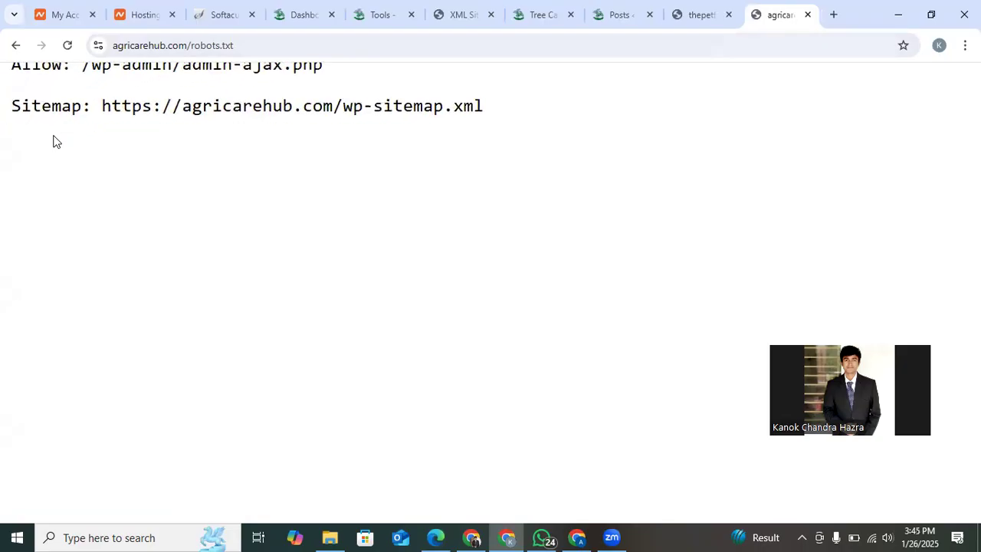
pyautogui.scroll(2, 54, 141)
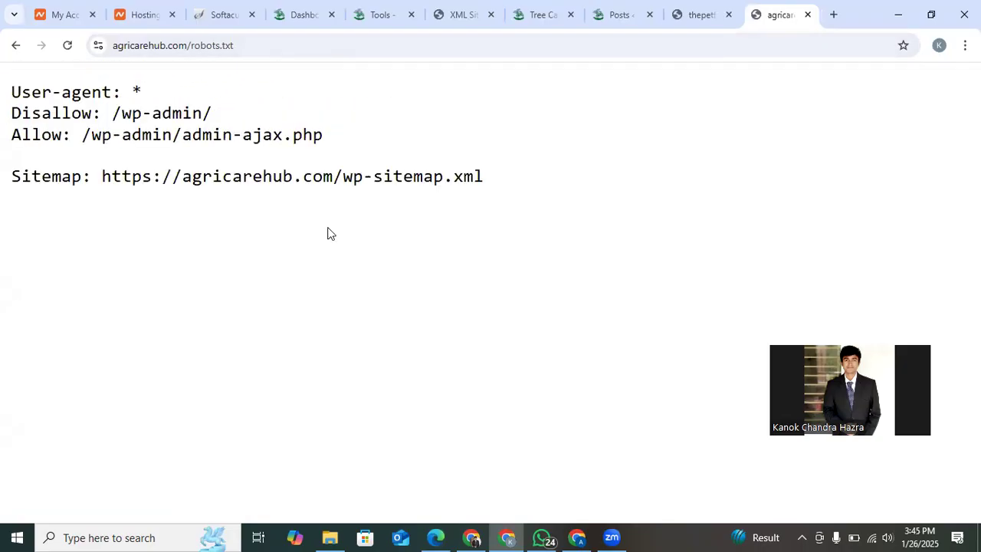
pyautogui.scroll(-5, 327, 233)
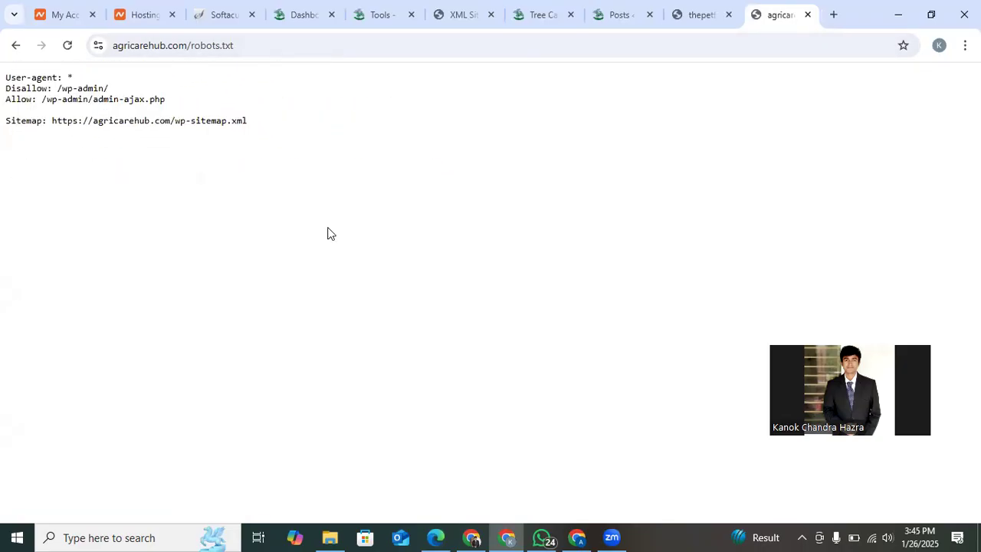
# Visit the live Agri Care Hub homepage from the WordPress dashboard in a new browser tab.
pyautogui.click(373, 10)
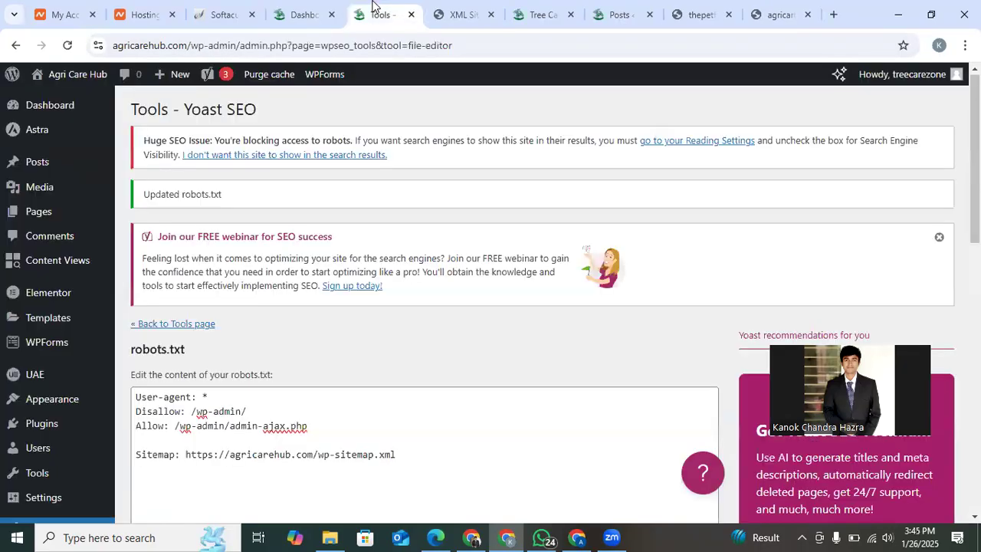
pyautogui.click(297, 15)
pyautogui.moveTo(87, 76)
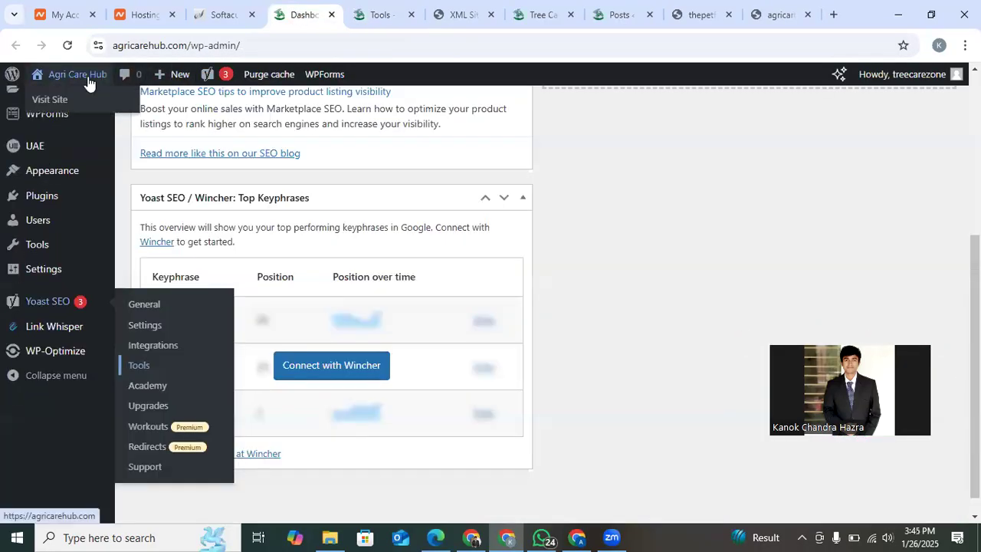
pyautogui.rightClick(77, 99)
pyautogui.click(108, 113)
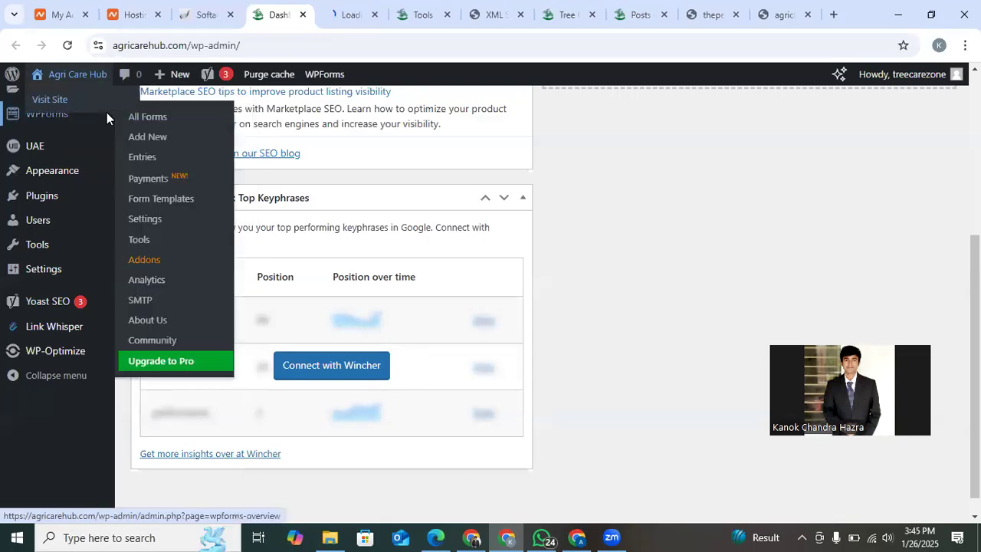
pyautogui.click(360, 9)
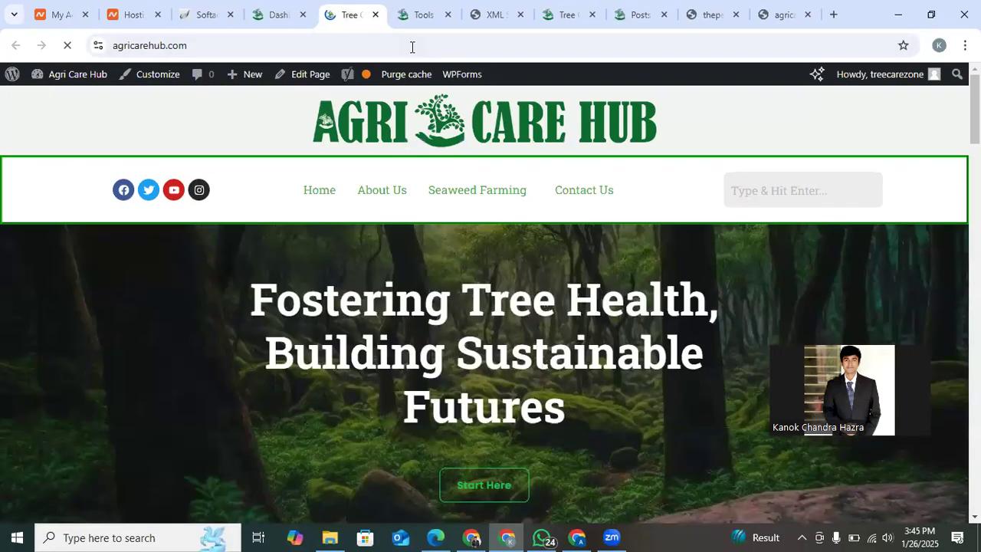
pyautogui.moveTo(394, 88)
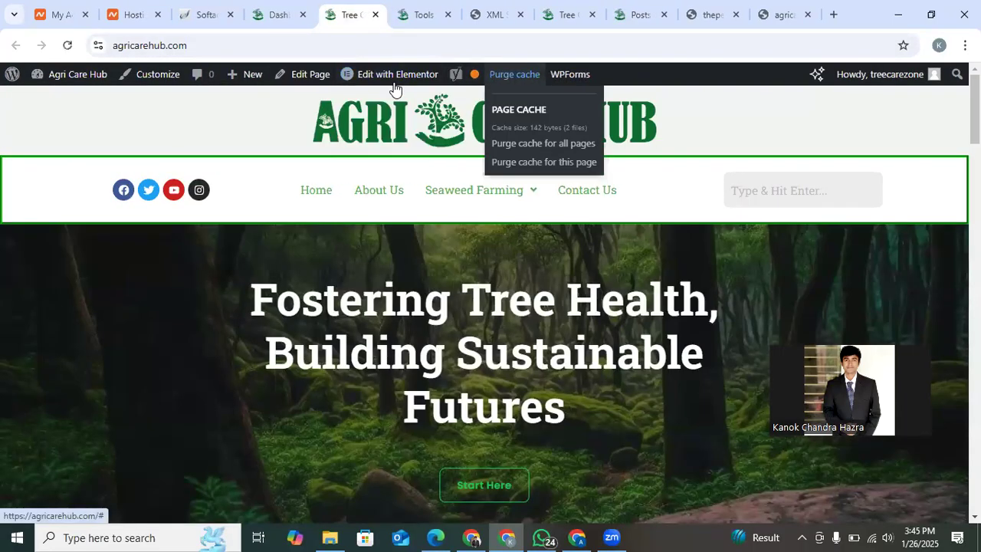
pyautogui.moveTo(456, 75)
# Close the Yoast Tools, XML sitemap, old homepage, Posts settings and both robots.txt tabs, discarding the unsaved Posts settings changes.
pyautogui.click(447, 15)
pyautogui.click(448, 15)
pyautogui.click(447, 15)
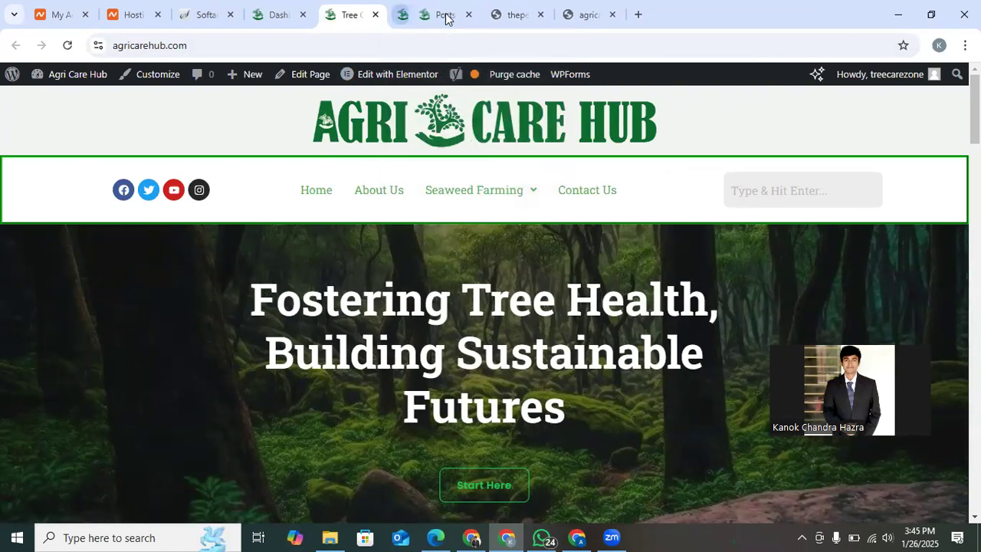
pyautogui.click(447, 15)
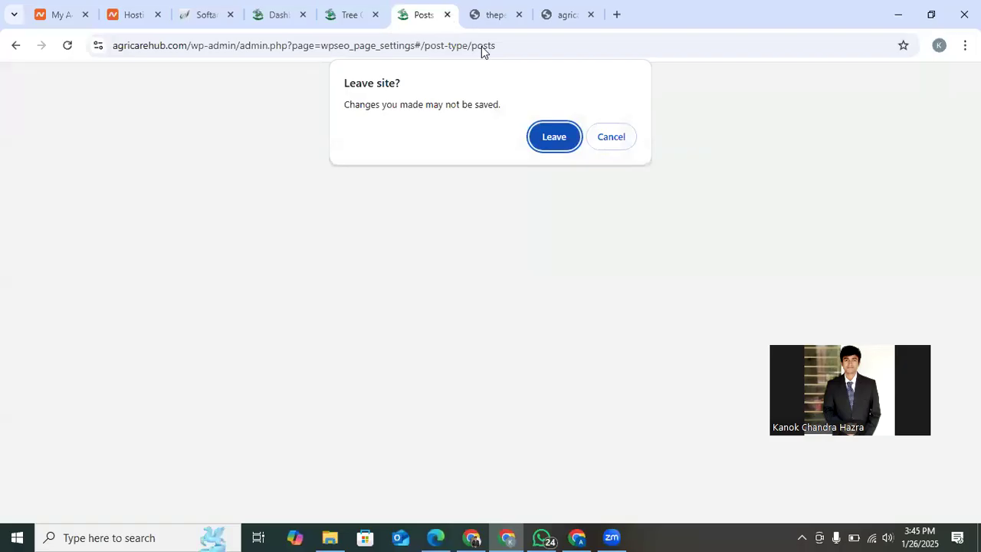
pyautogui.press('Escape')
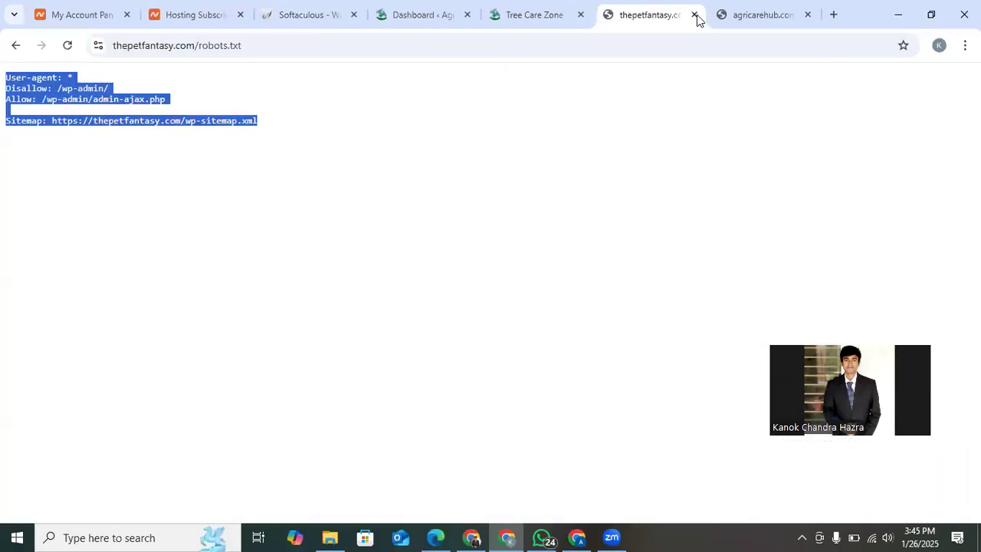
pyautogui.click(693, 14)
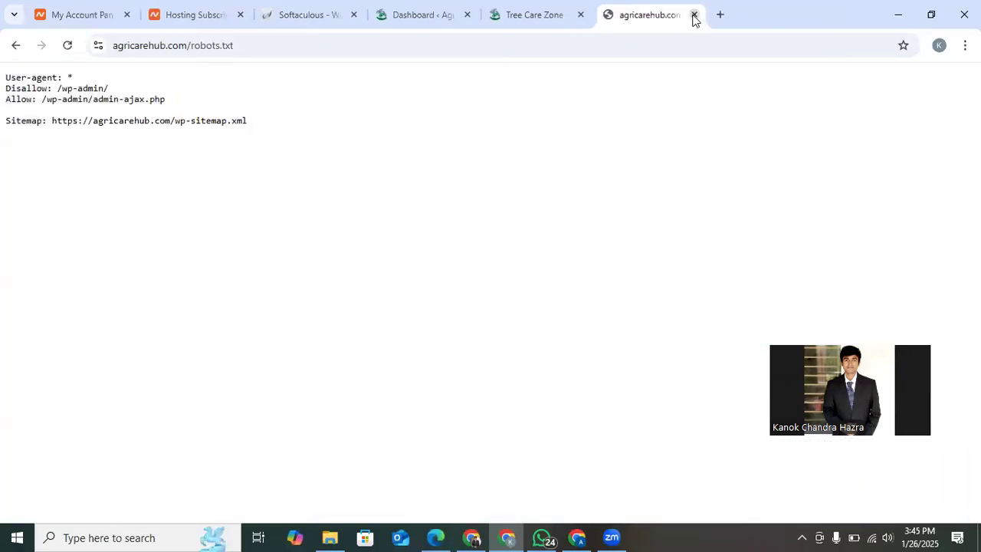
pyautogui.click(693, 14)
# Open the homepage for editing in WordPress and go to its Yoast SEO section.
pyautogui.moveTo(474, 189)
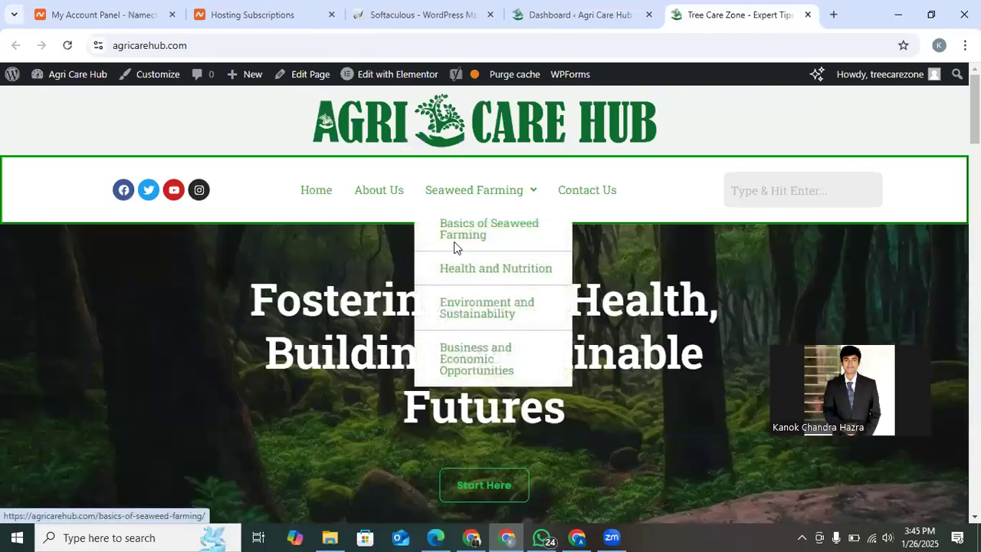
pyautogui.click(296, 71)
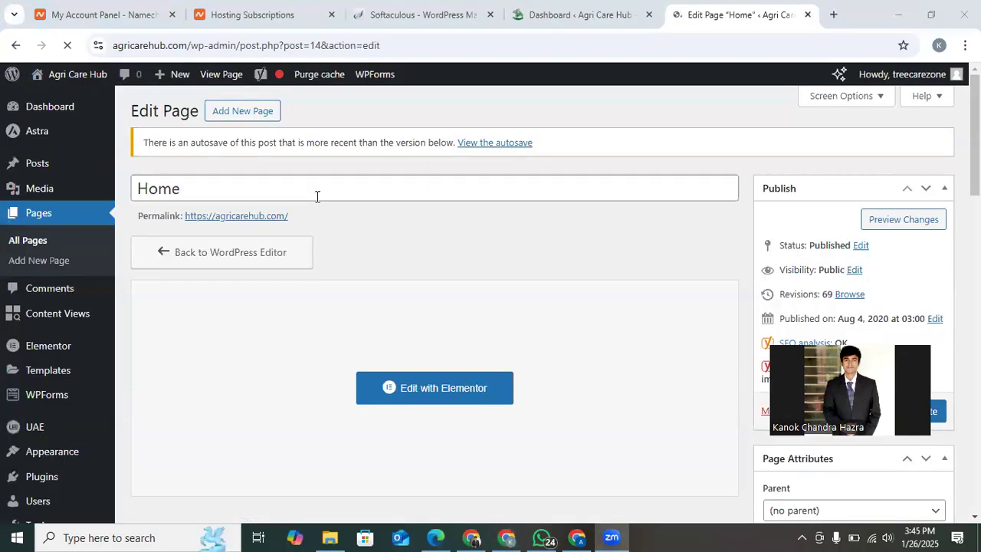
pyautogui.scroll(-5, 405, 240)
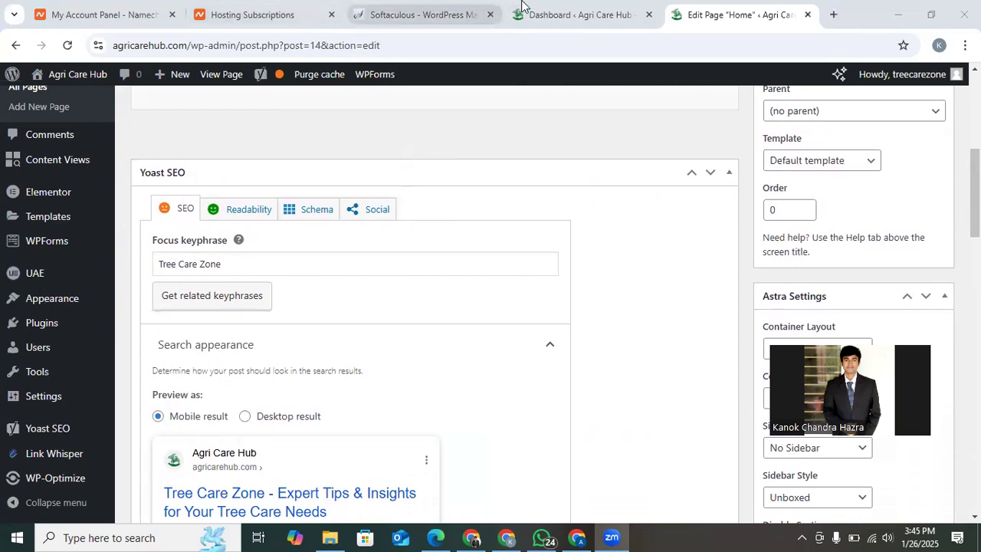
# Visit the live site from the dashboard and copy "Agri Care Hub" from the Our Story paragraph.
pyautogui.click(541, 14)
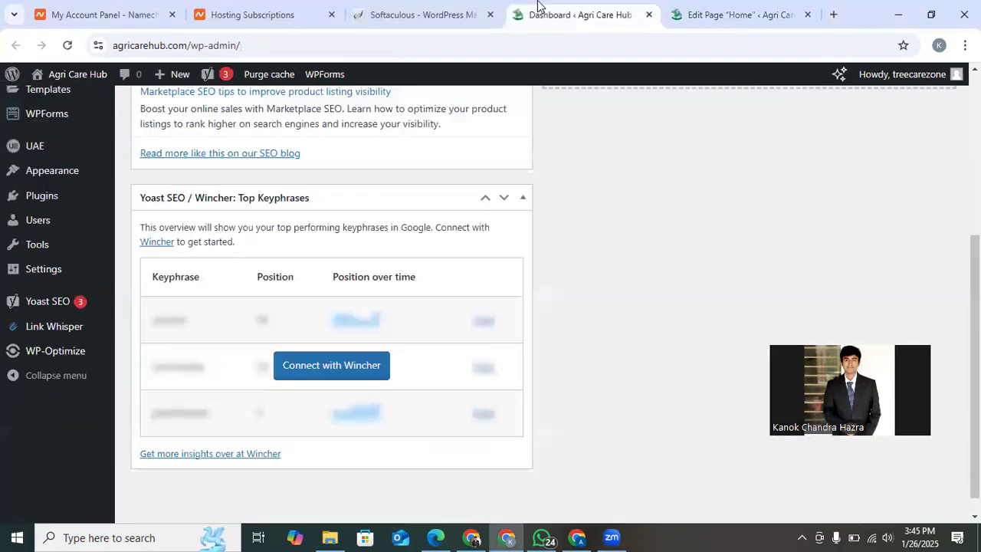
pyautogui.moveTo(66, 81)
pyautogui.click(58, 100)
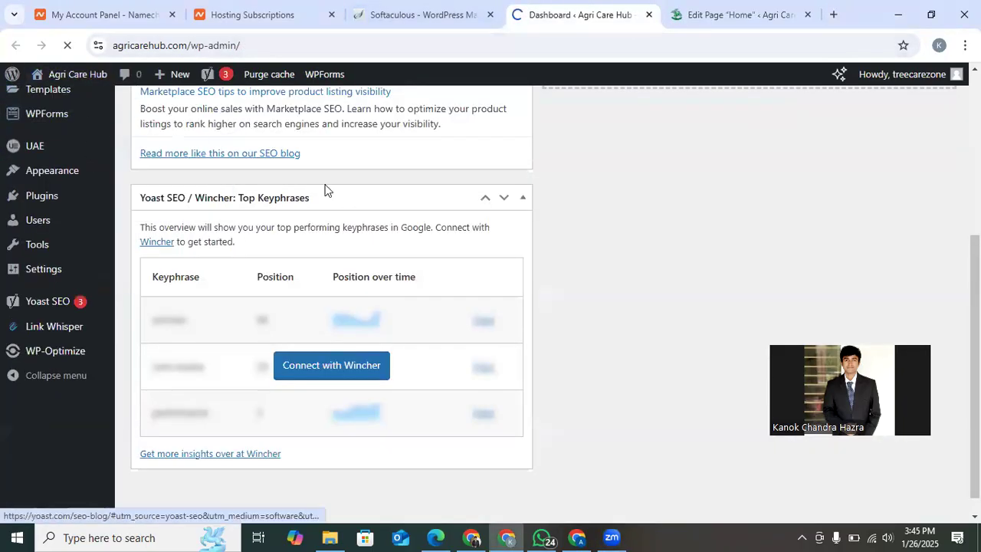
pyautogui.scroll(-10, 325, 190)
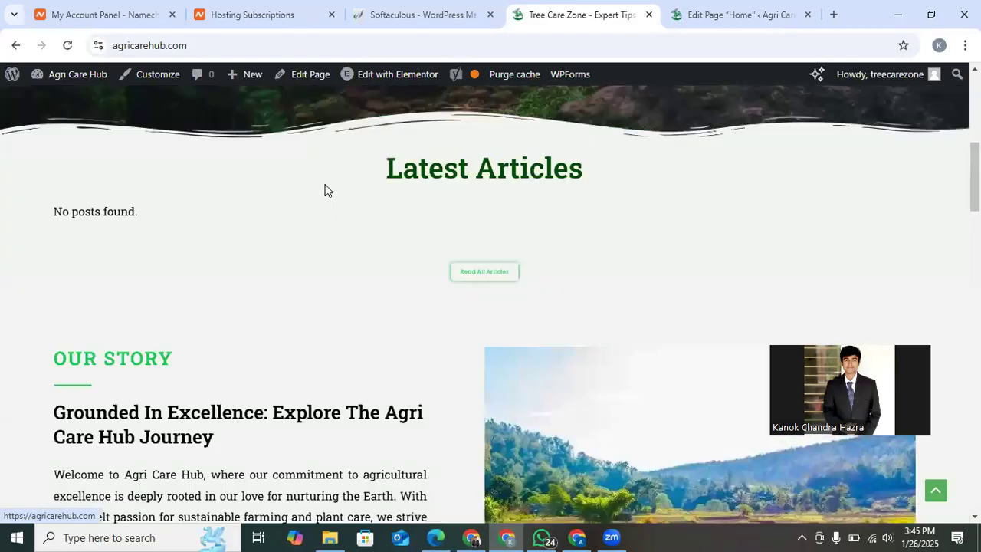
pyautogui.moveTo(126, 355); pyautogui.dragTo(196, 355)
pyautogui.rightClick(197, 355)
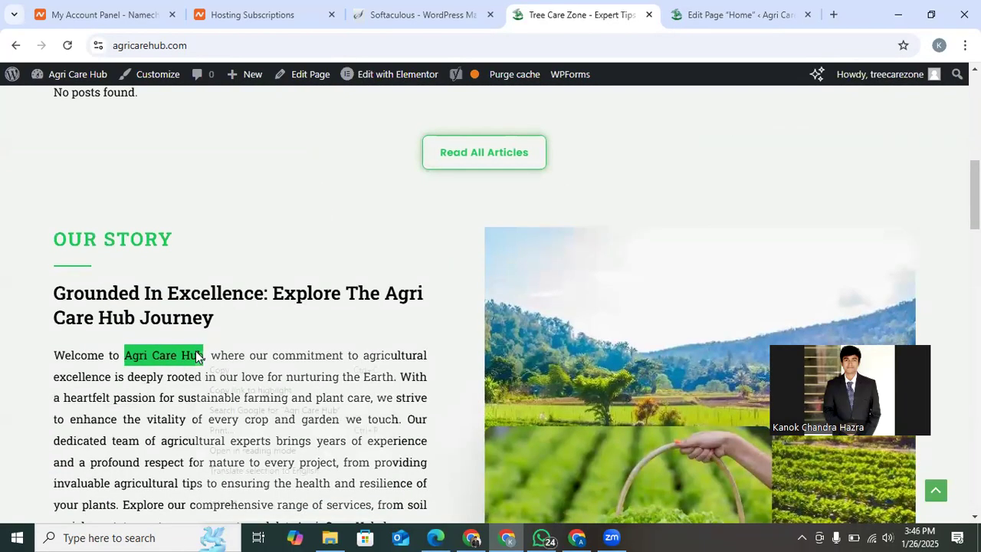
pyautogui.click(218, 371)
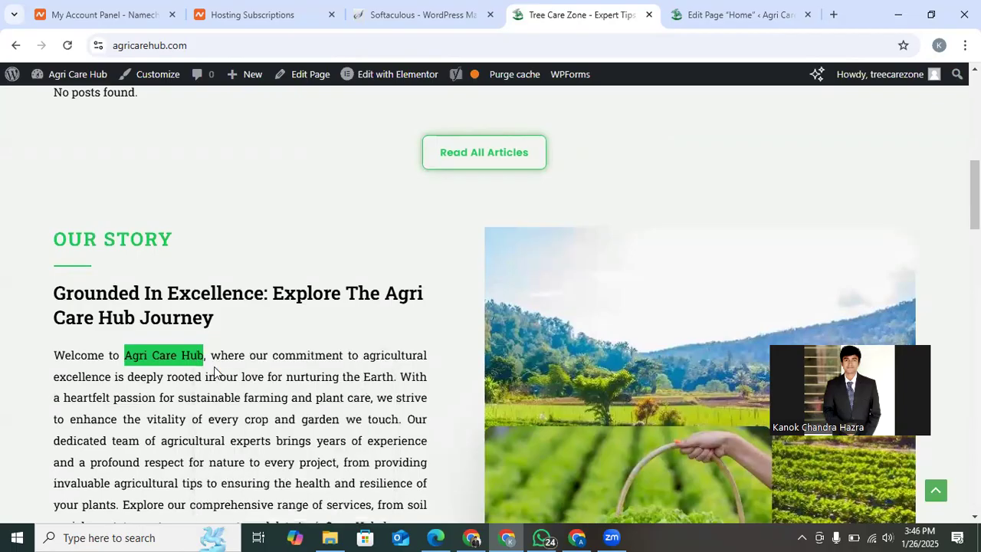
# Replace the Home page's focus keyphrase with the copied "Agri Care Hub".
pyautogui.click(690, 8)
pyautogui.click(324, 263)
pyautogui.hotkey('ctrl', 'shift', 'Left')
pyautogui.hotkey('ctrl', 'shift', 'Left')
pyautogui.hotkey('ctrl', 'shift', 'Left')
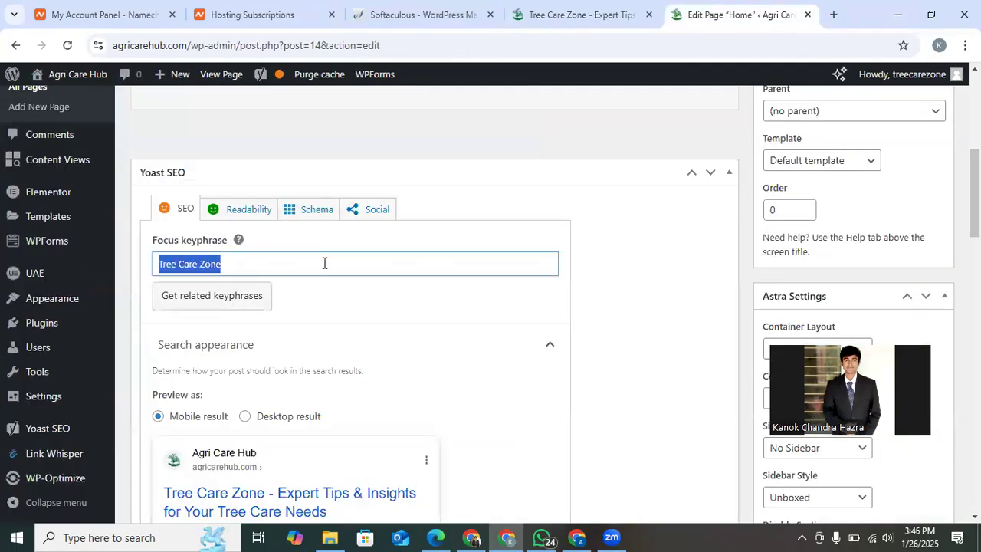
pyautogui.hotkey('ctrl', 'v')
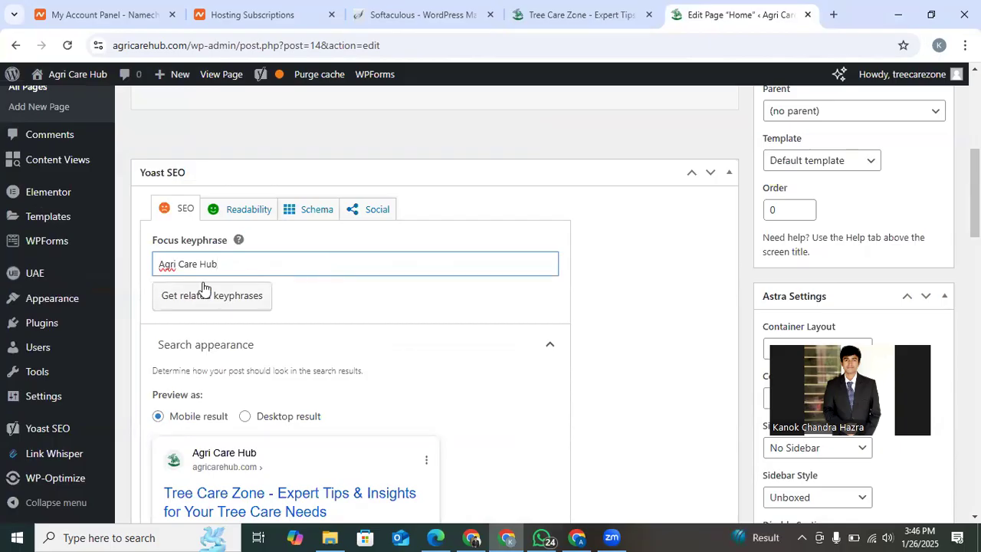
pyautogui.click(620, 301)
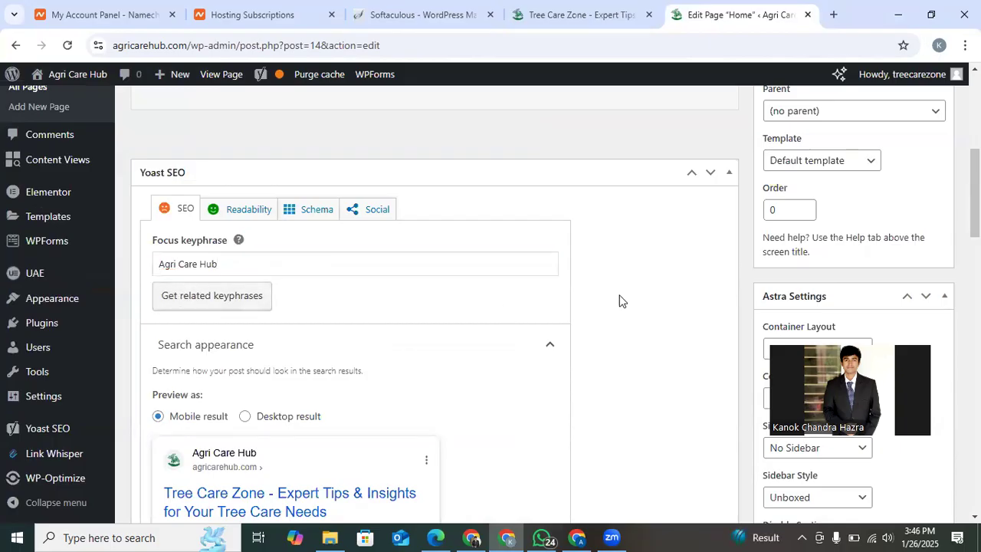
pyautogui.scroll(-5, 351, 265)
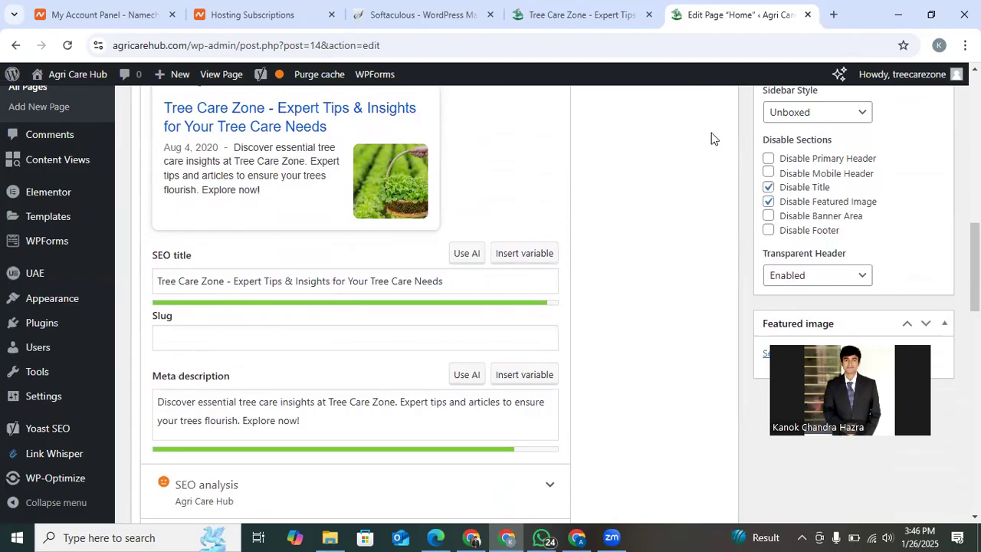
# Create a new Google Docs document and write the line "Website Name: Agri Care Hub".
pyautogui.click(834, 14)
pyautogui.write('d')
pyautogui.press('Return')
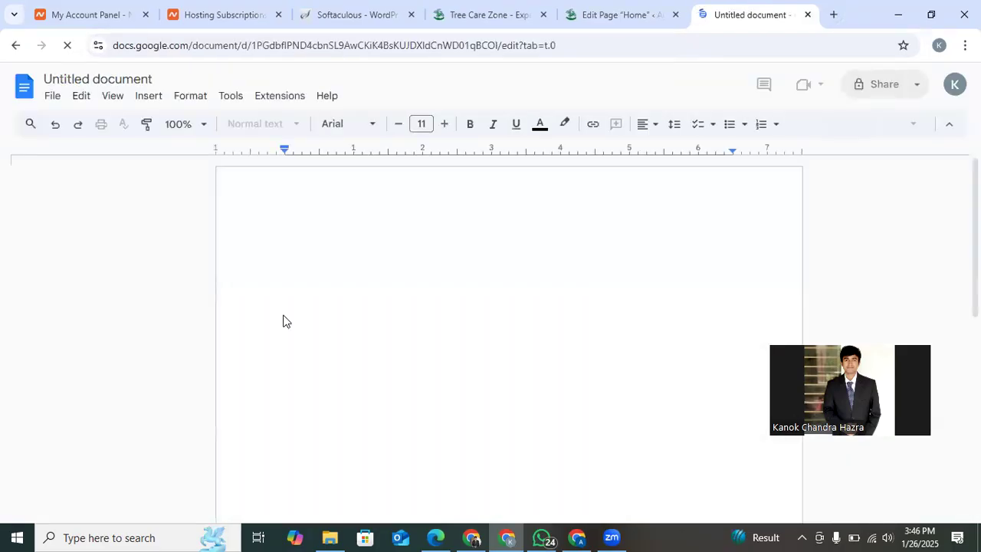
pyautogui.write('We')
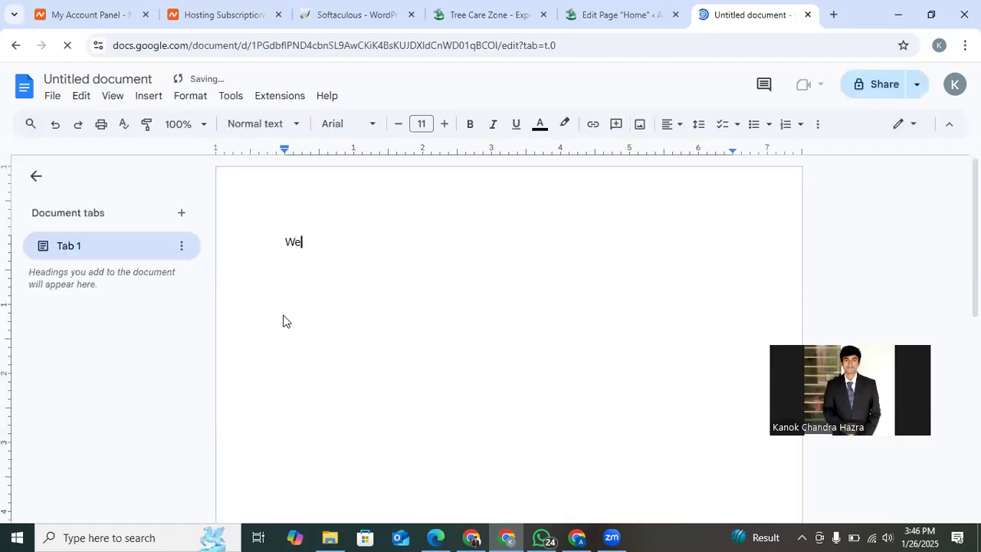
pyautogui.write('bsite ')
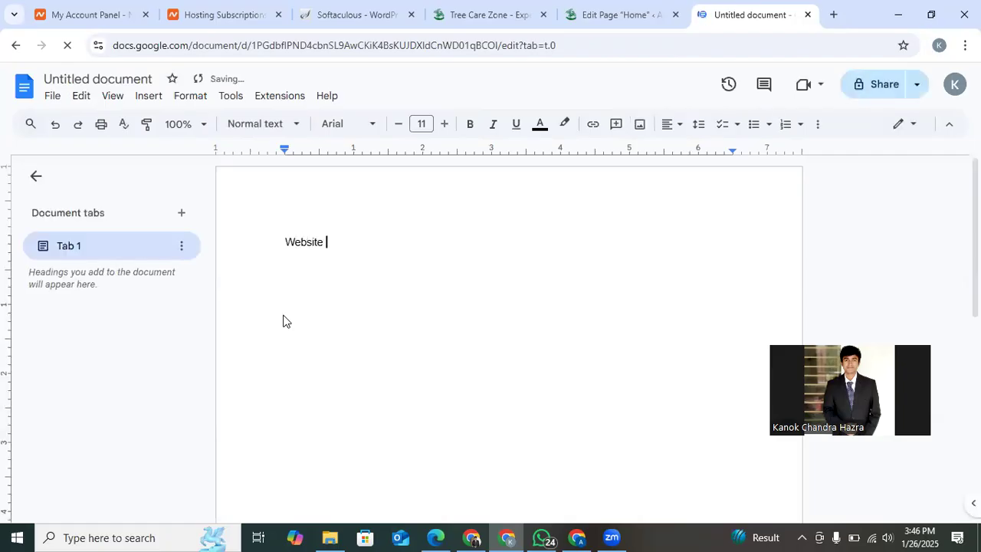
pyautogui.write('Name')
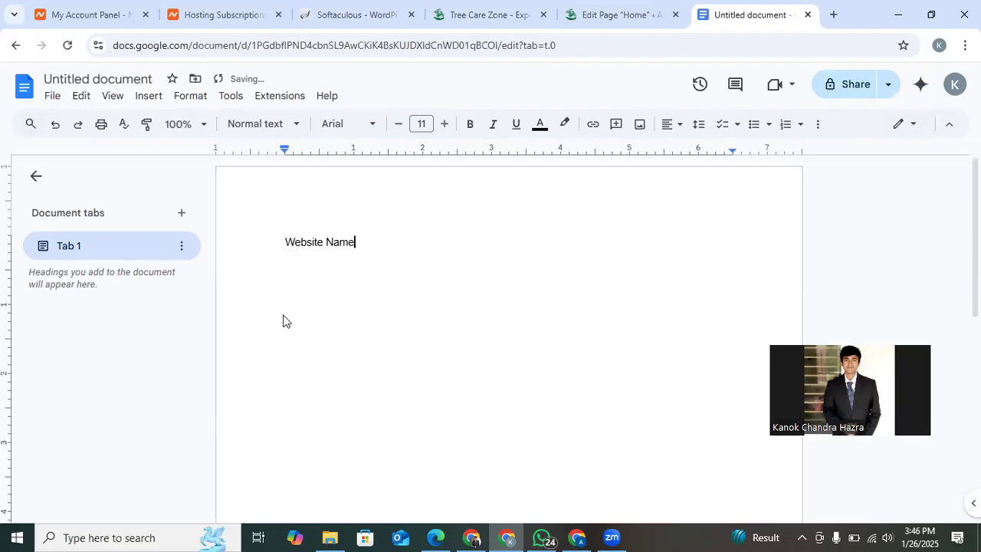
pyautogui.write(': Agri Care Hub')
pyautogui.press('Return')
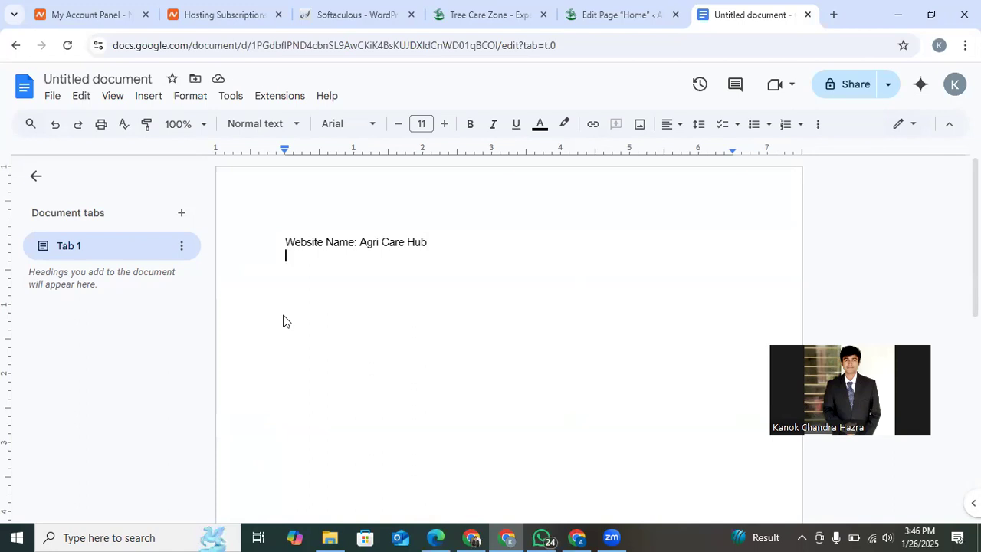
# Copy the Our Story paragraph from the live site and return to the Google Docs document.
pyautogui.click(628, 11)
pyautogui.click(491, 11)
pyautogui.scroll(5, 309, 229)
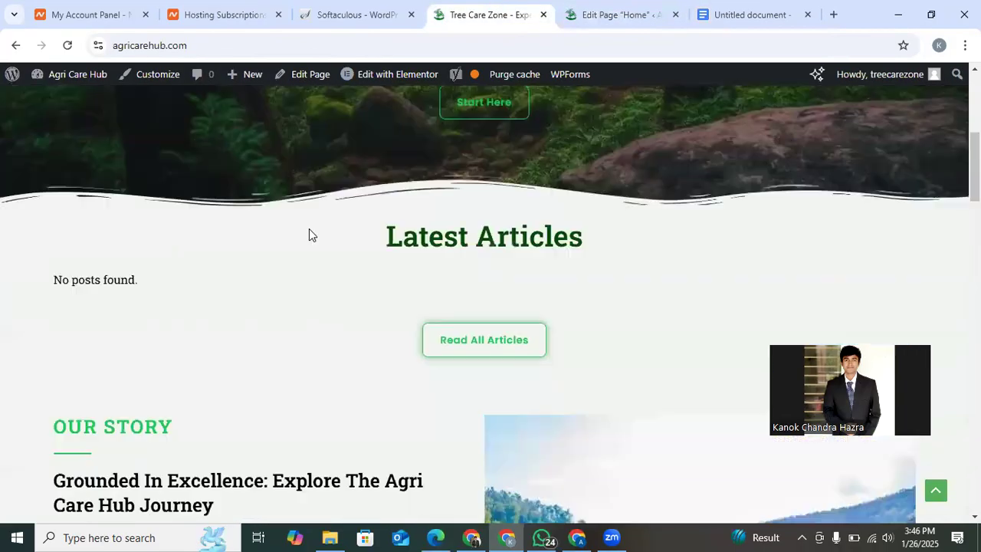
pyautogui.scroll(-5, 309, 230)
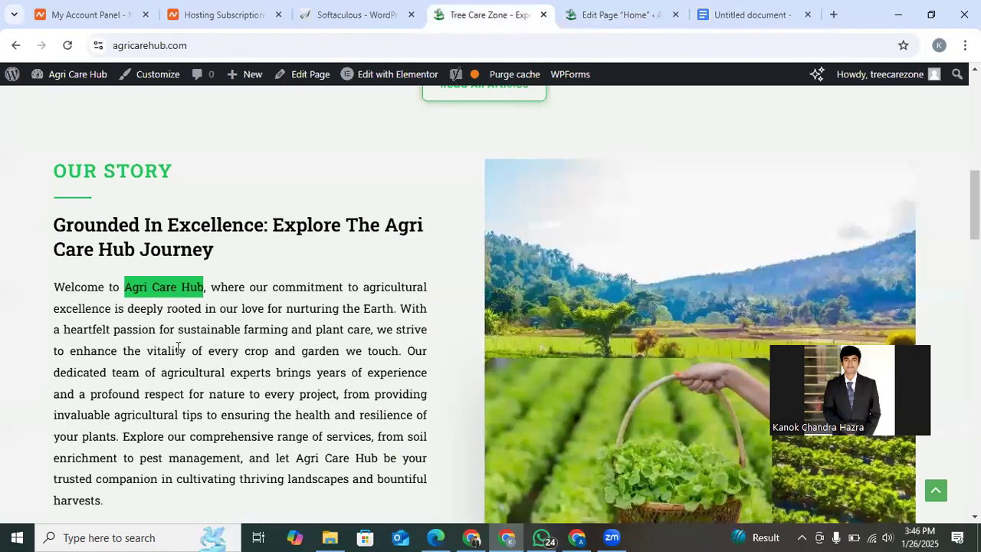
pyautogui.click(177, 349)
pyautogui.scroll(-1, 179, 348)
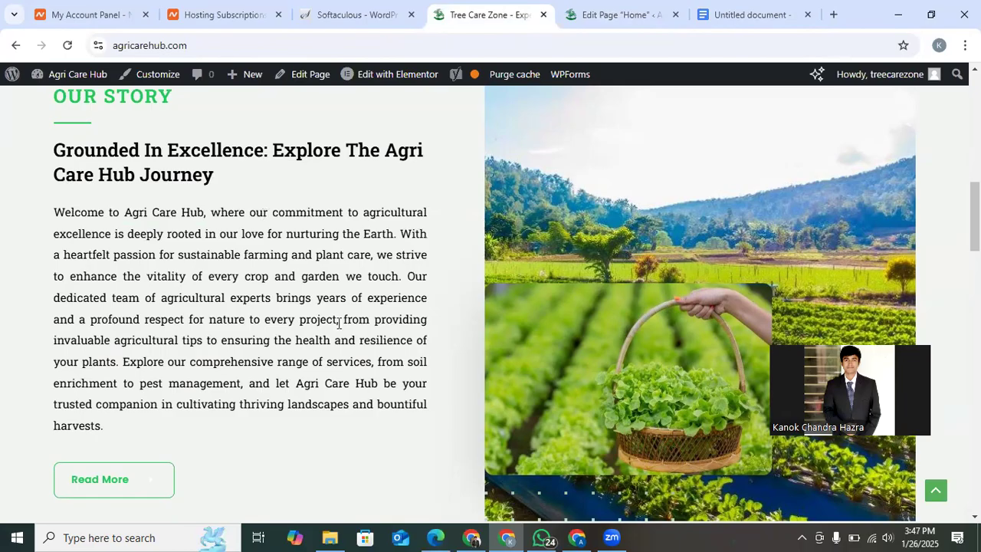
pyautogui.tripleClick(212, 296)
pyautogui.rightClick(212, 296)
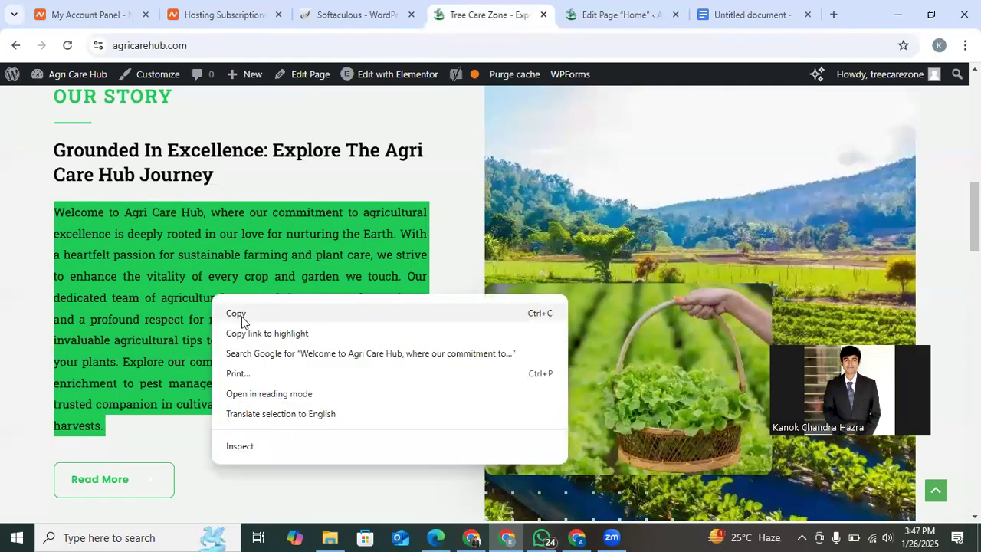
pyautogui.click(239, 316)
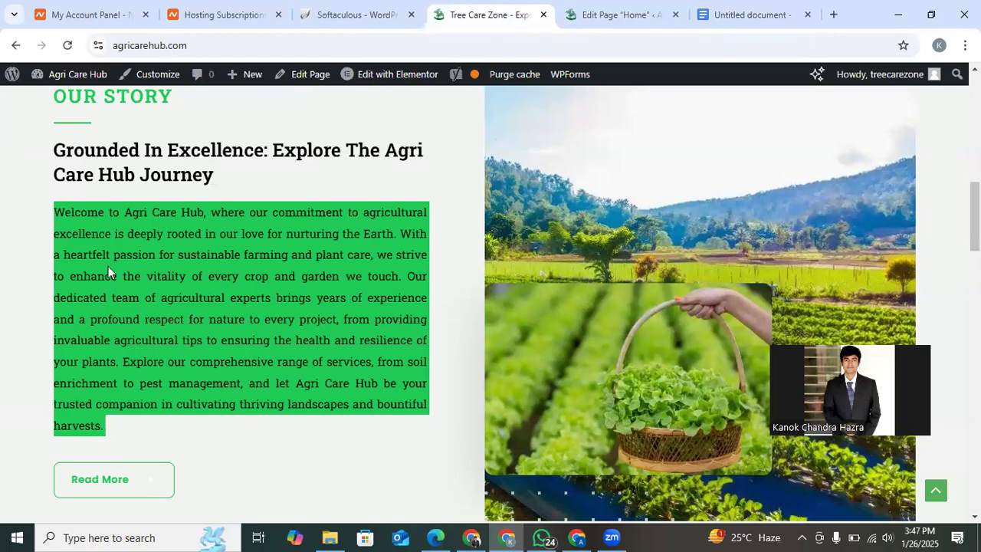
pyautogui.click(237, 274)
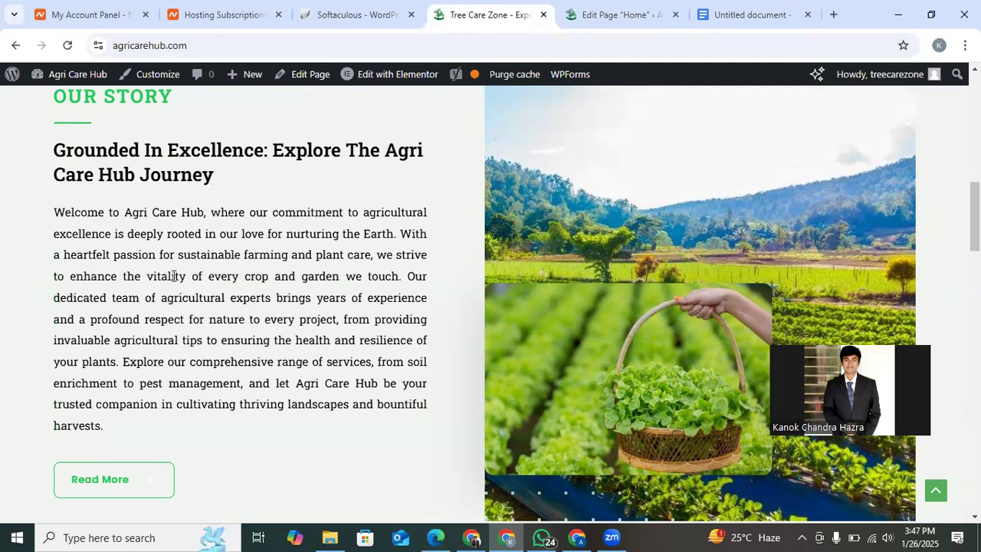
pyautogui.click(718, 5)
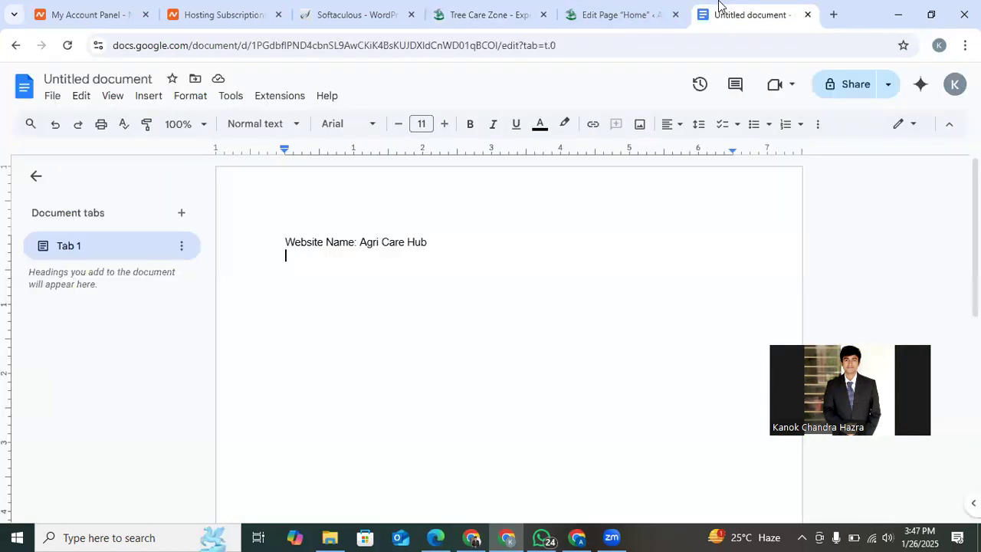
pyautogui.write('Details')
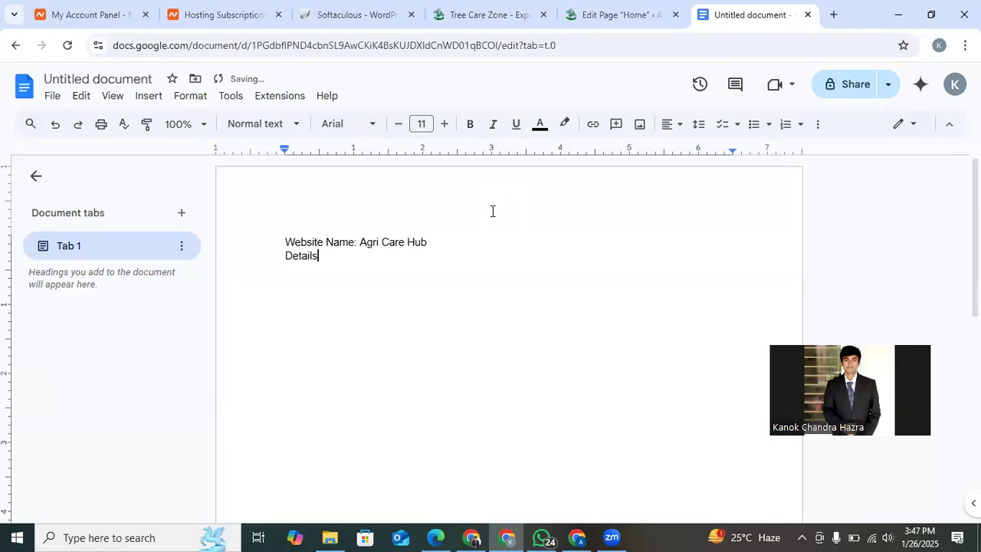
pyautogui.press('BackSpace')
pyautogui.press('BackSpace')
pyautogui.press('BackSpace')
pyautogui.press('BackSpace')
pyautogui.press('BackSpace')
pyautogui.press('BackSpace')
pyautogui.press('BackSpace')
pyautogui.press('BackSpace')
# Add a "Website Topic:" line below the website name, separated from it by a blank line.
pyautogui.press('Return')
pyautogui.write('Website Topic:')
pyautogui.click(449, 240)
pyautogui.press('Return')
pyautogui.click(374, 270)
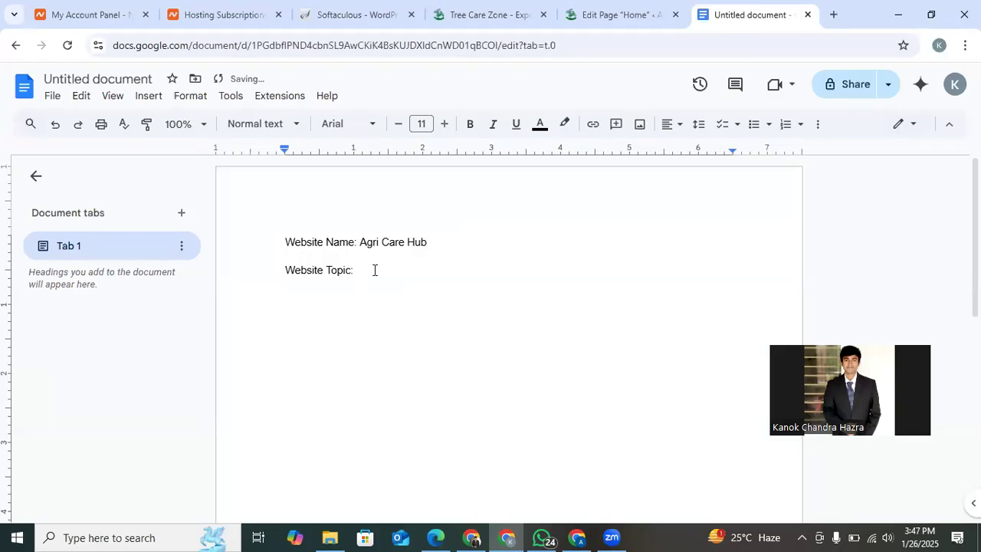
# Fill in the website topic as "Agricultural Tips, Organic Farming, Tree and Plant Care".
pyautogui.press('Return')
pyautogui.click(395, 271)
pyautogui.write('G')
pyautogui.press('BackSpace')
pyautogui.write('A')
pyautogui.write('gricu')
pyautogui.write('ltural')
pyautogui.write(' T')
pyautogui.write('ip')
pyautogui.write('s')
pyautogui.write(', ')
pyautogui.write('Orga')
pyautogui.write('nic ')
pyautogui.write('Fai')
pyautogui.press('BackSpace')
pyautogui.write('r')
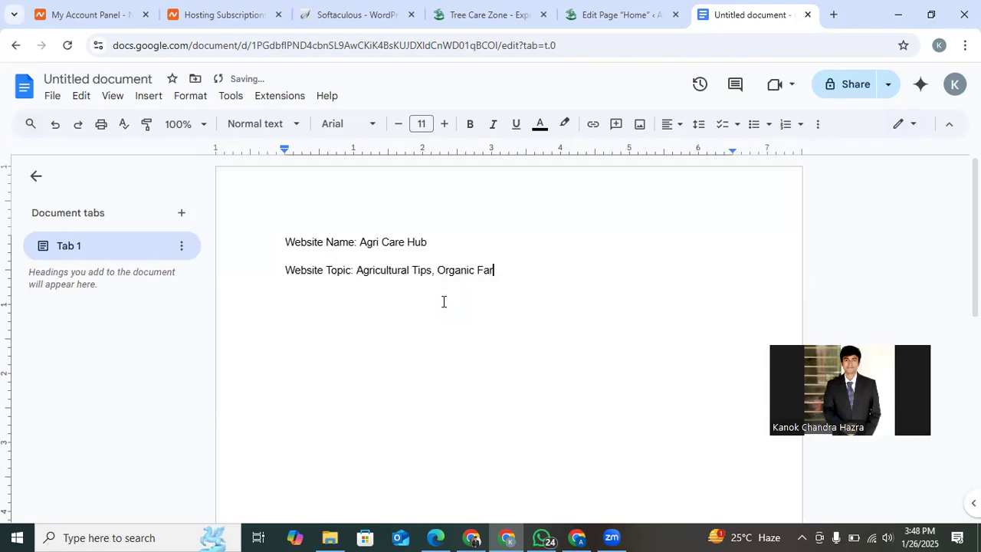
pyautogui.write('ming, Tree and Plant Ca')
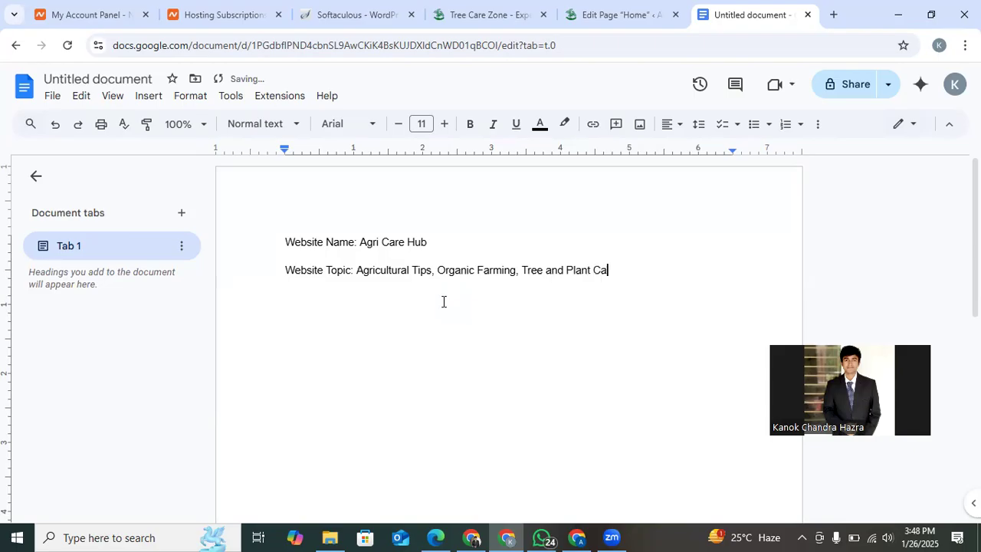
pyautogui.write('re')
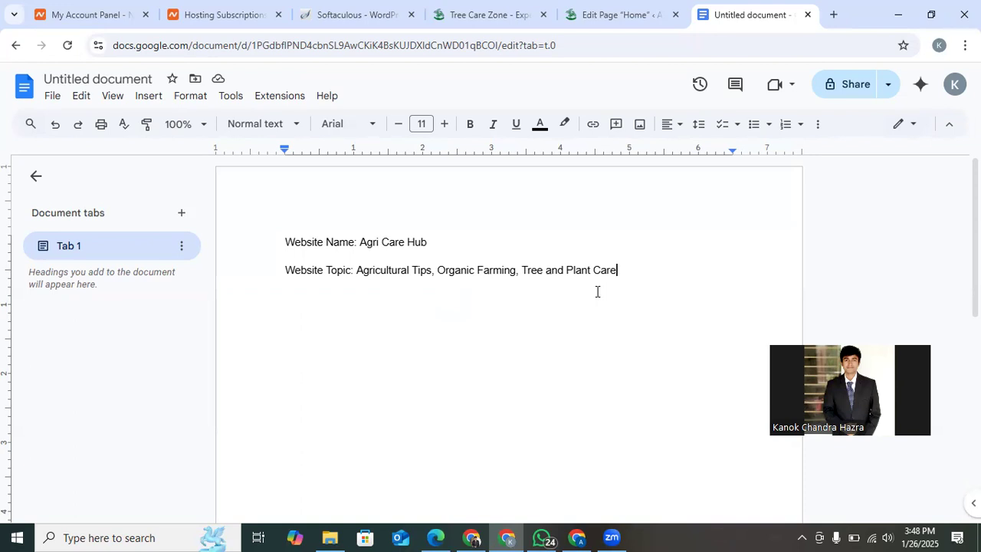
# Add a request line below the website topic reading "Give me some SEO friendly meta title".
pyautogui.press('Return')
pyautogui.write('Give me a ')
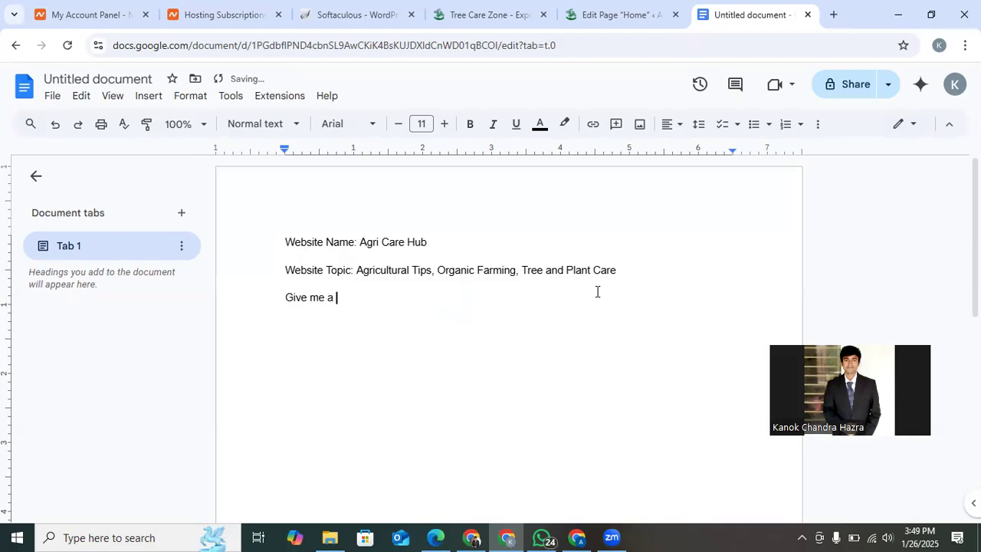
pyautogui.write('SEO friendly m')
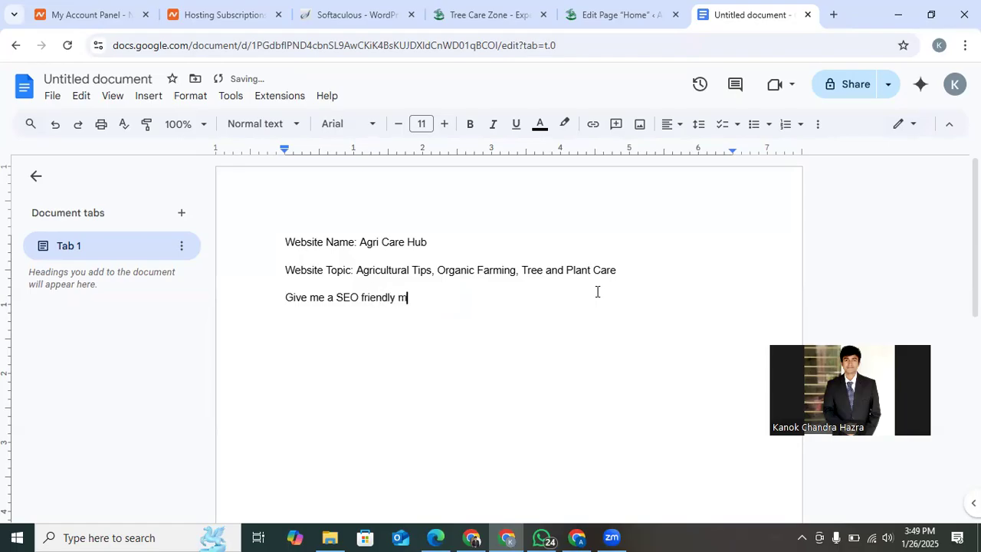
pyautogui.write('eta title')
pyautogui.click(333, 300)
pyautogui.press('BackSpace')
pyautogui.write('some')
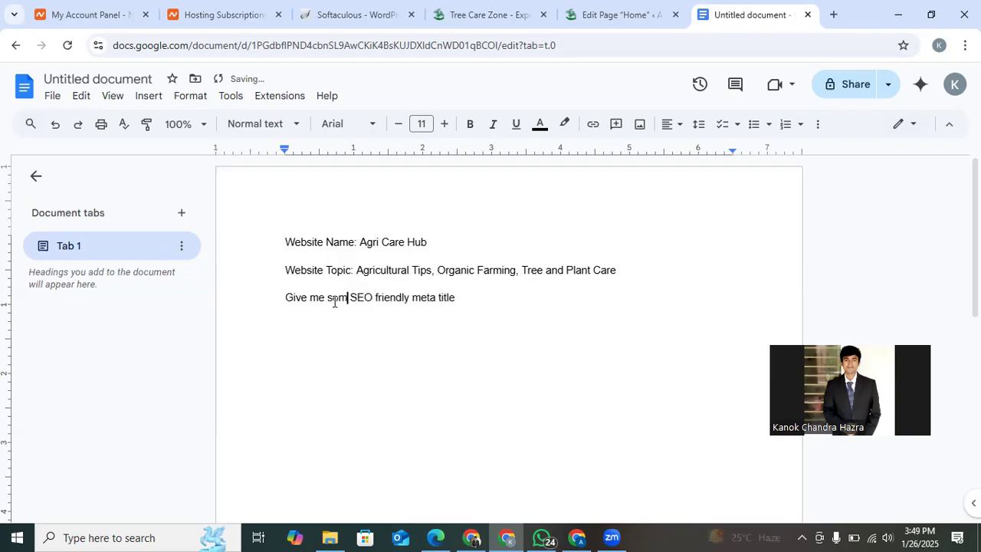
# Extend the request line with "ideas for this websites homepage".
pyautogui.click(481, 297)
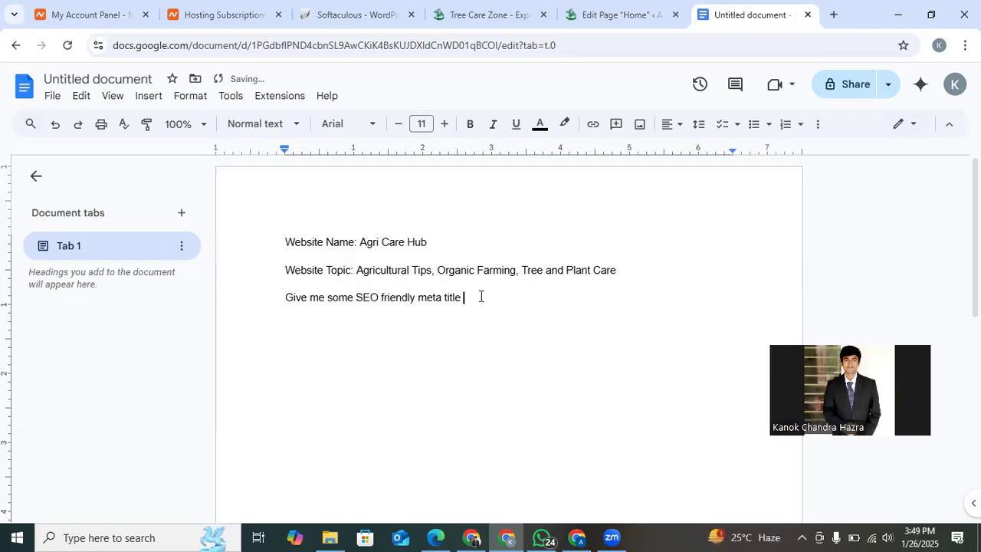
pyautogui.write('ideas for this websites h')
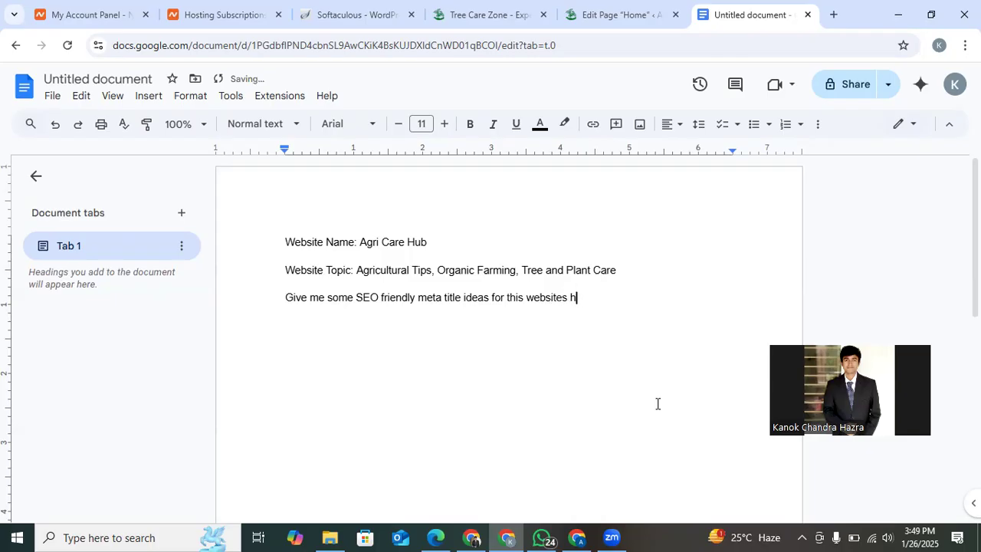
pyautogui.write('omepge')
# Correct the spelling at the end of the request line to "website's homepage" and finish it with a period.
pyautogui.click(556, 297)
pyautogui.click(557, 279)
pyautogui.click(625, 299)
pyautogui.tripleClick(606, 299)
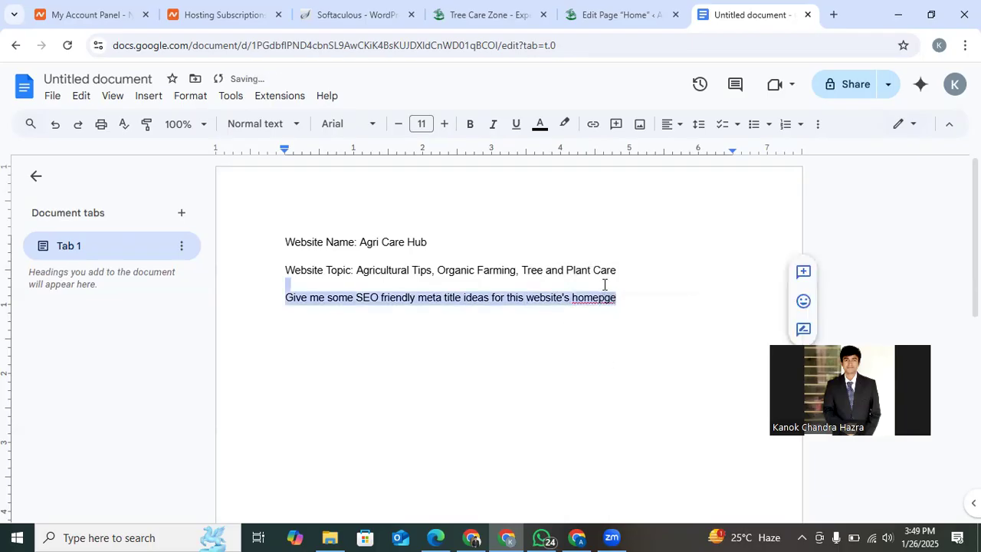
pyautogui.click(599, 322)
pyautogui.click(598, 298)
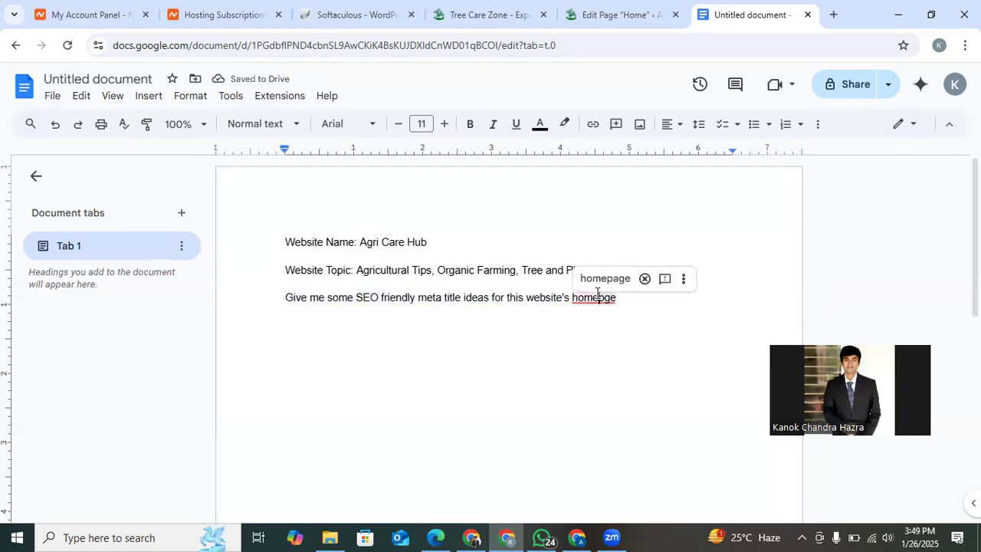
pyautogui.click(602, 279)
pyautogui.write('.')
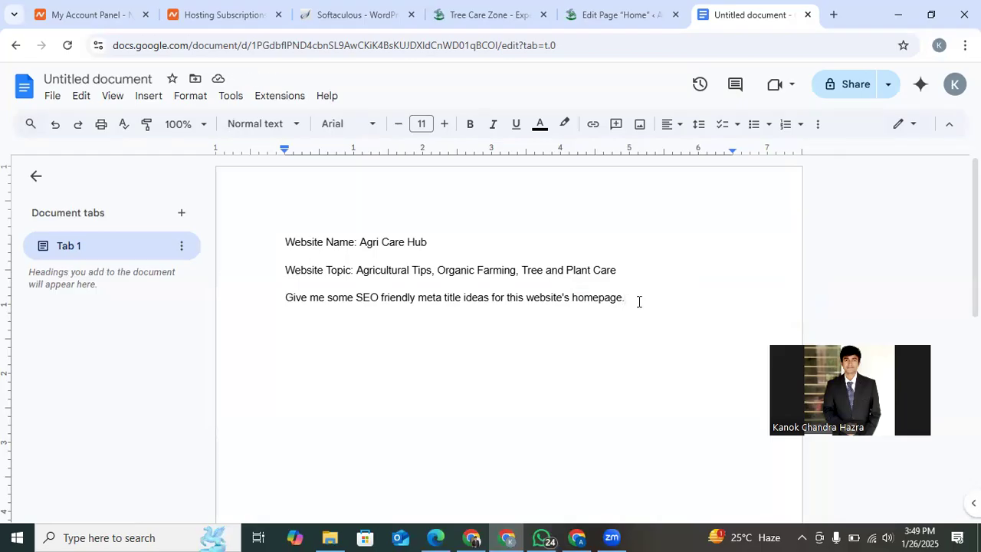
# Copy the whole document text and submit it as a prompt in ChatGPT in a new browser tab.
pyautogui.hotkey('ctrl', 'a')
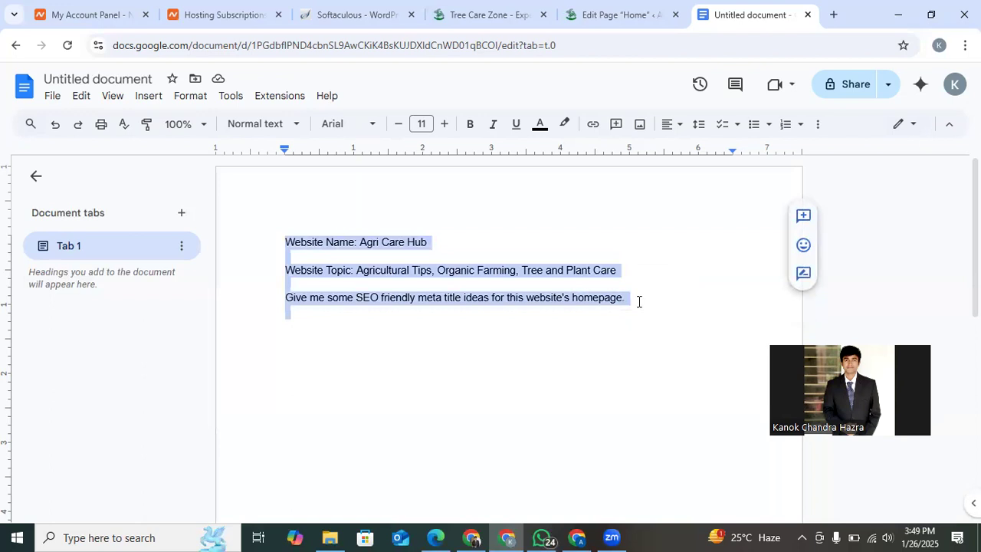
pyautogui.click(833, 15)
pyautogui.write('c')
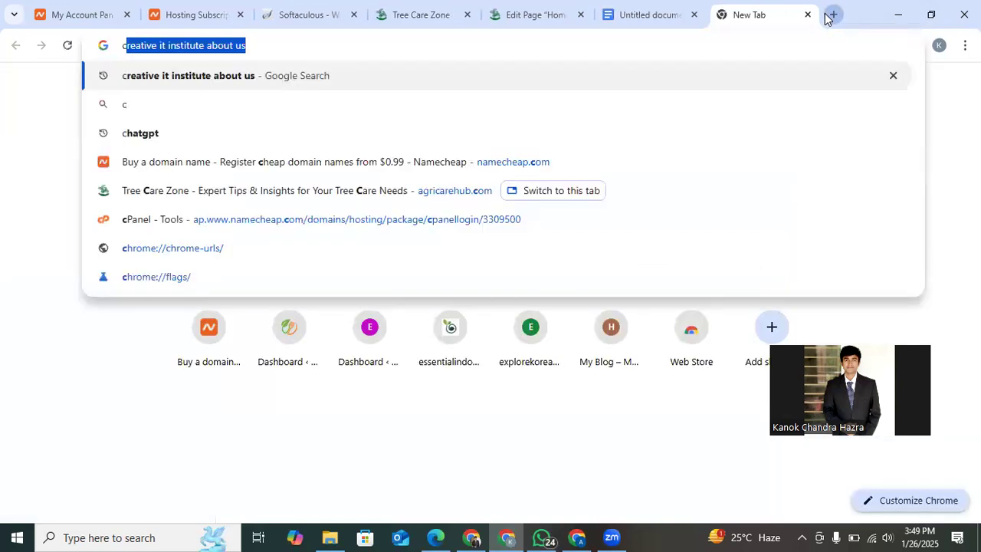
pyautogui.write('h')
pyautogui.press('Return')
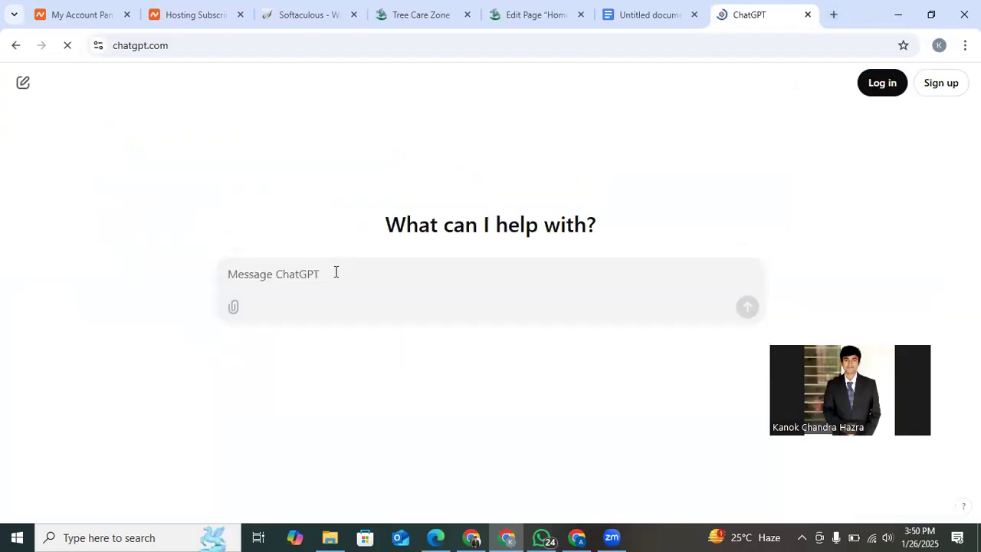
pyautogui.write('Website Name: Agri Care Hub')
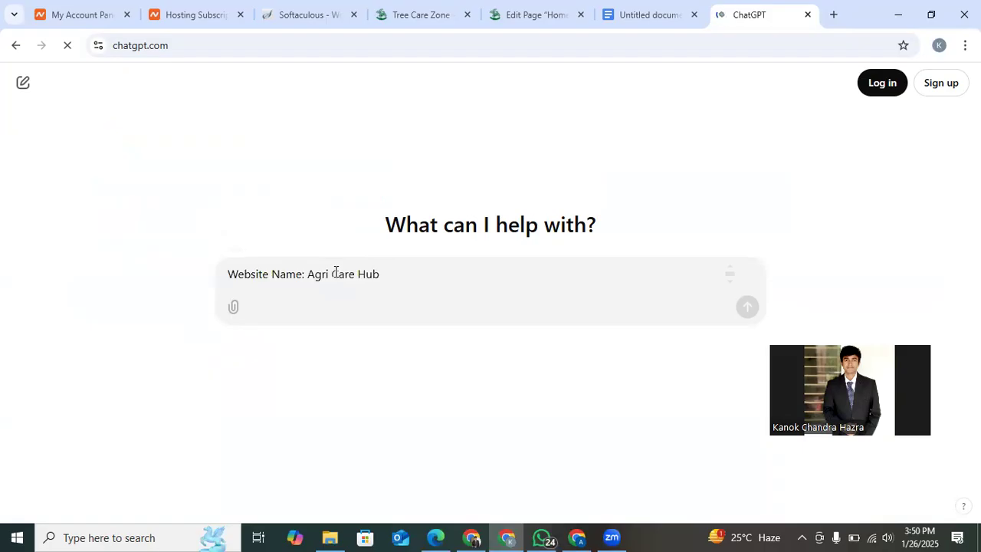
pyautogui.scroll(-2, 335, 273)
pyautogui.press('Return')
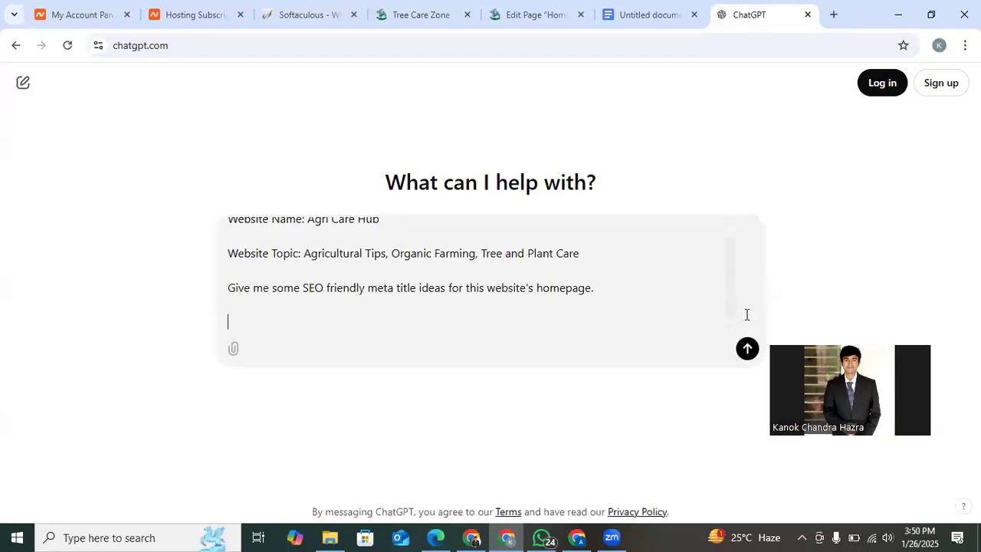
pyautogui.click(747, 354)
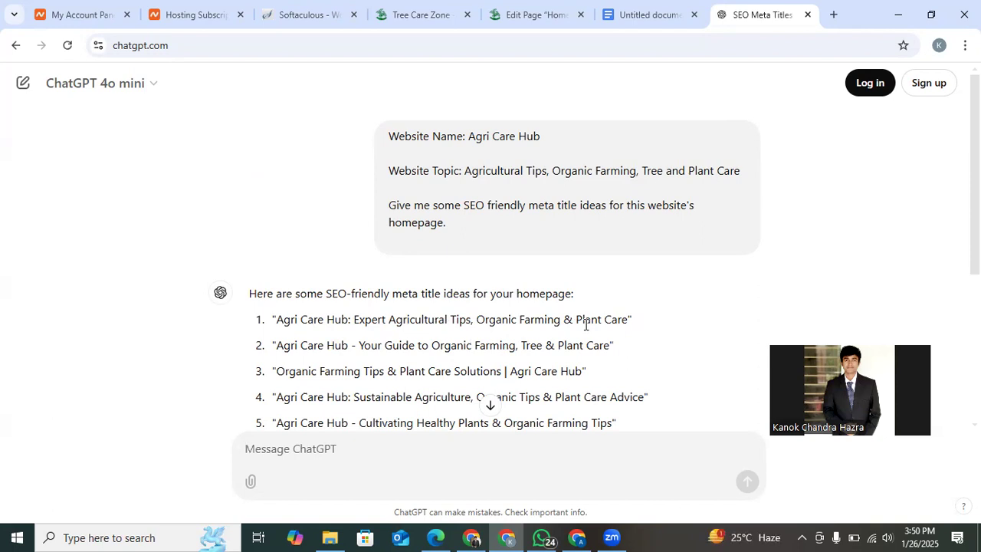
# Copy the suggested title "Agri Care Hub: Sustainable Agriculture, Organic Tips & Plant Care Advice" from ChatGPT's answer.
pyautogui.scroll(-1, 585, 324)
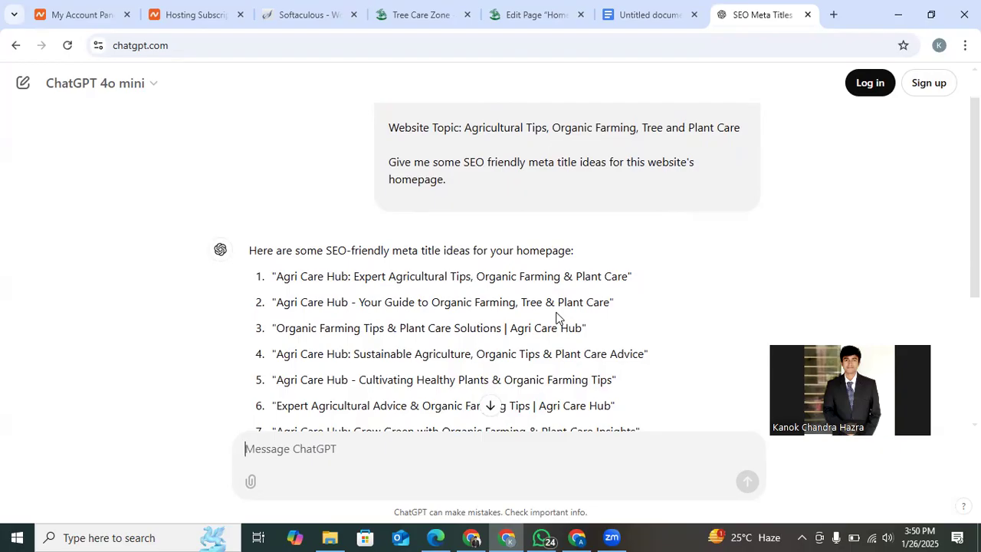
pyautogui.scroll(-1, 557, 317)
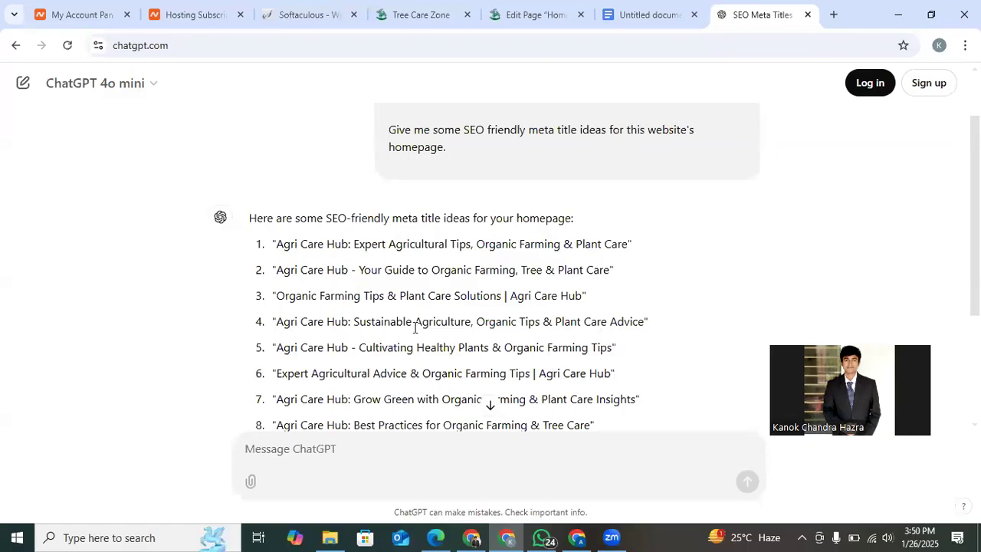
pyautogui.moveTo(274, 320); pyautogui.dragTo(646, 320)
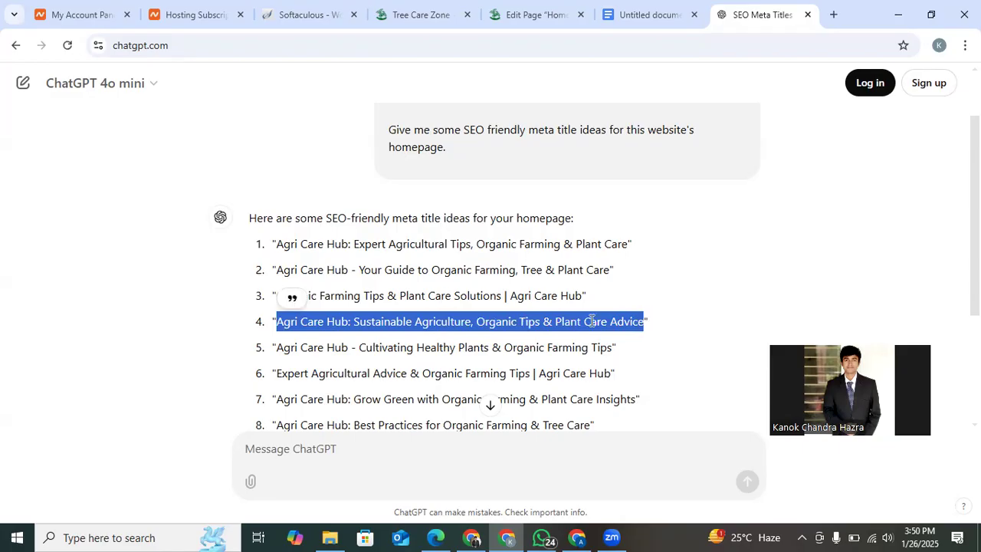
pyautogui.rightClick(592, 320)
pyautogui.click(614, 340)
pyautogui.scroll(-1, 609, 346)
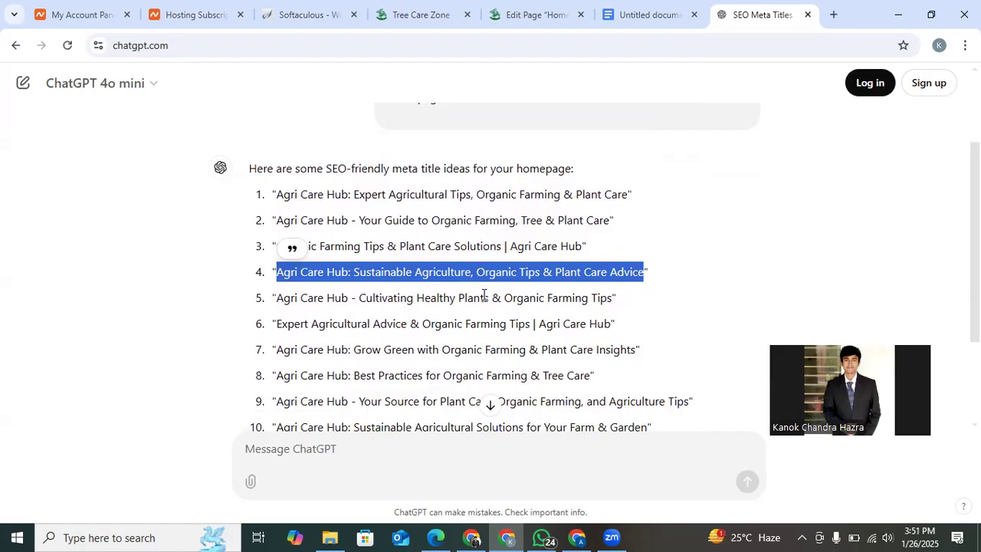
pyautogui.scroll(-1, 479, 294)
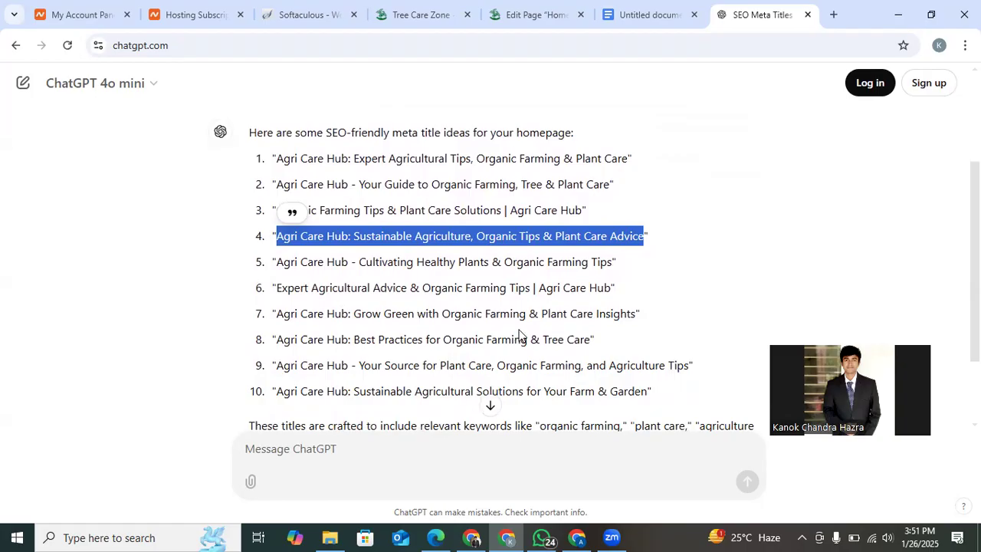
pyautogui.scroll(-2, 519, 335)
pyautogui.scroll(-1, 519, 335)
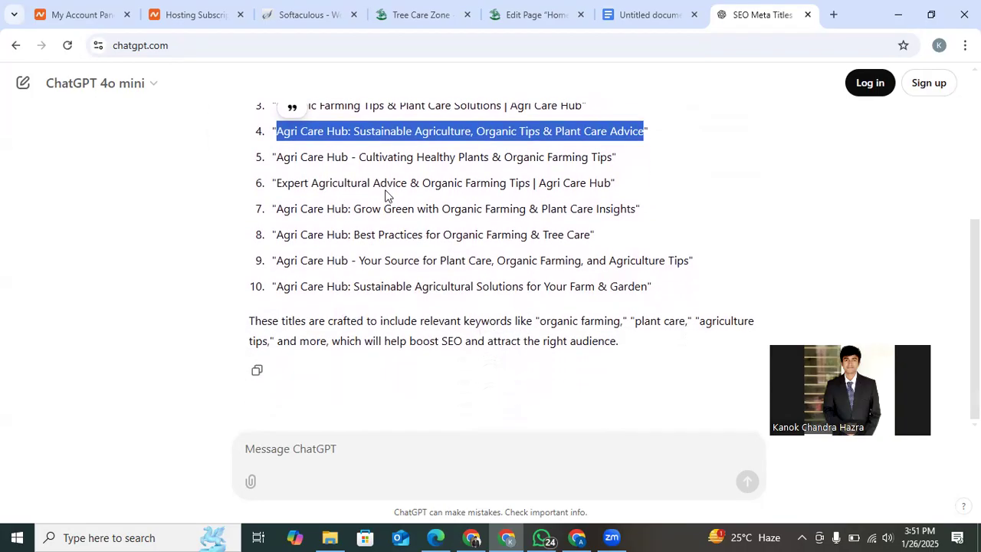
# In the Google Docs prompt, add a separate "Focus Keyword:" line between the website topic and the request.
pyautogui.click(618, 6)
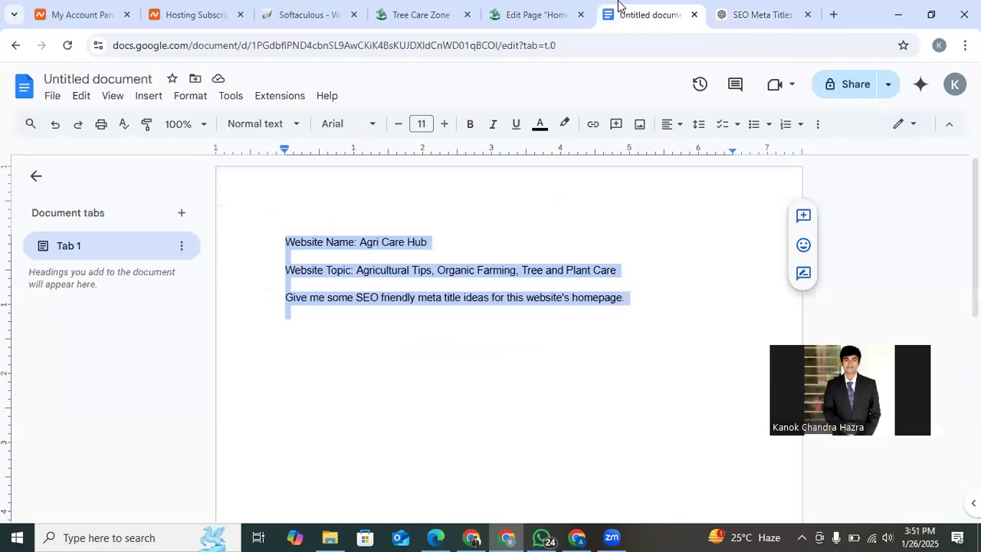
pyautogui.click(644, 302)
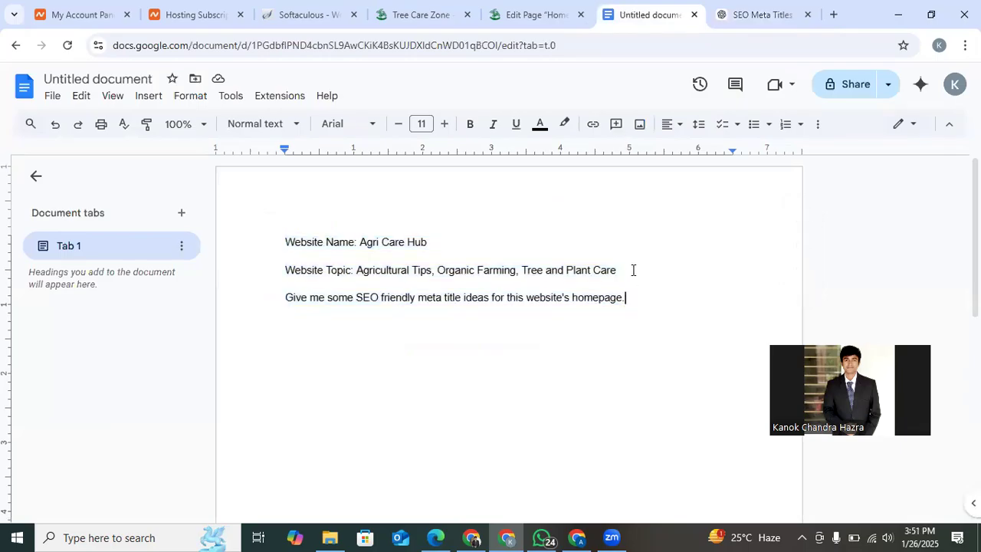
pyautogui.press('Return')
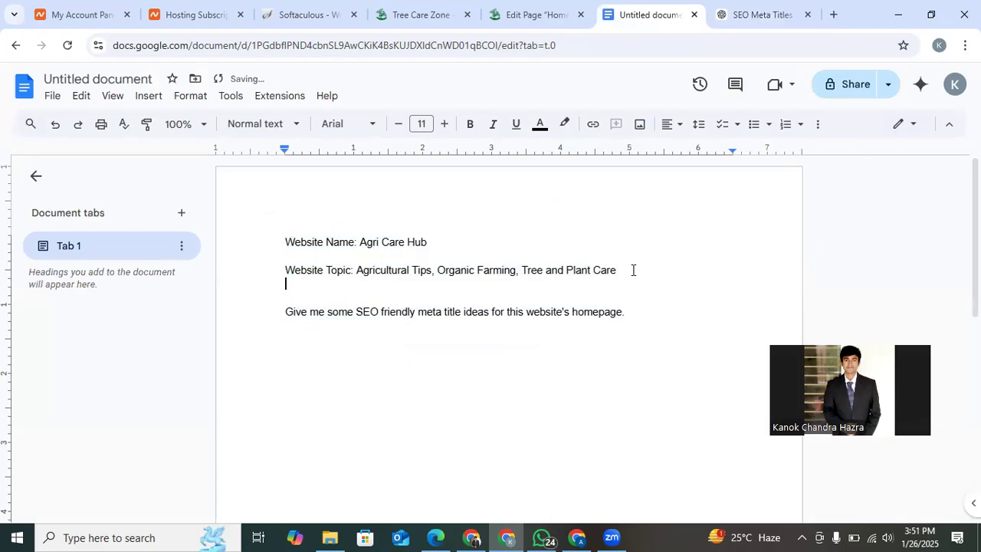
pyautogui.write('Focu')
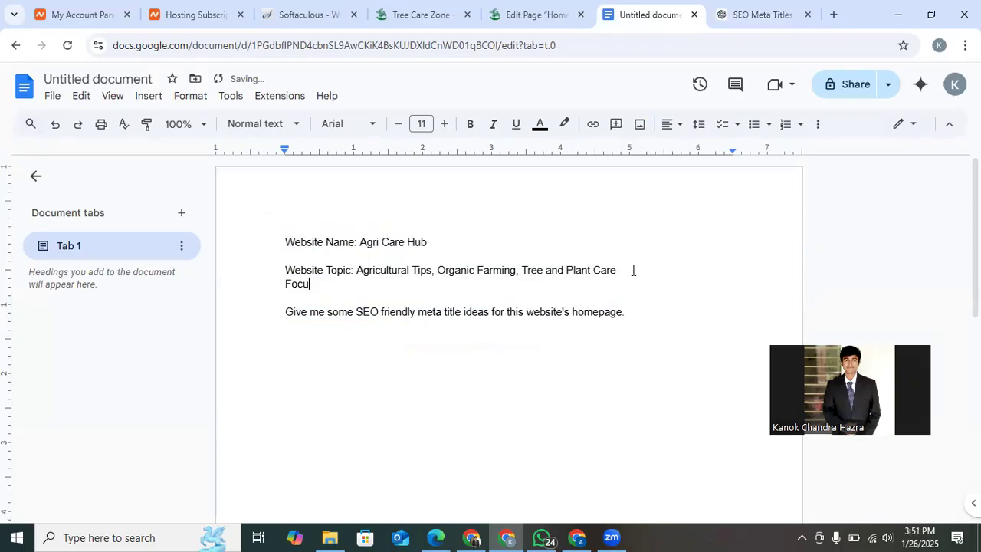
pyautogui.write('s Keyword:')
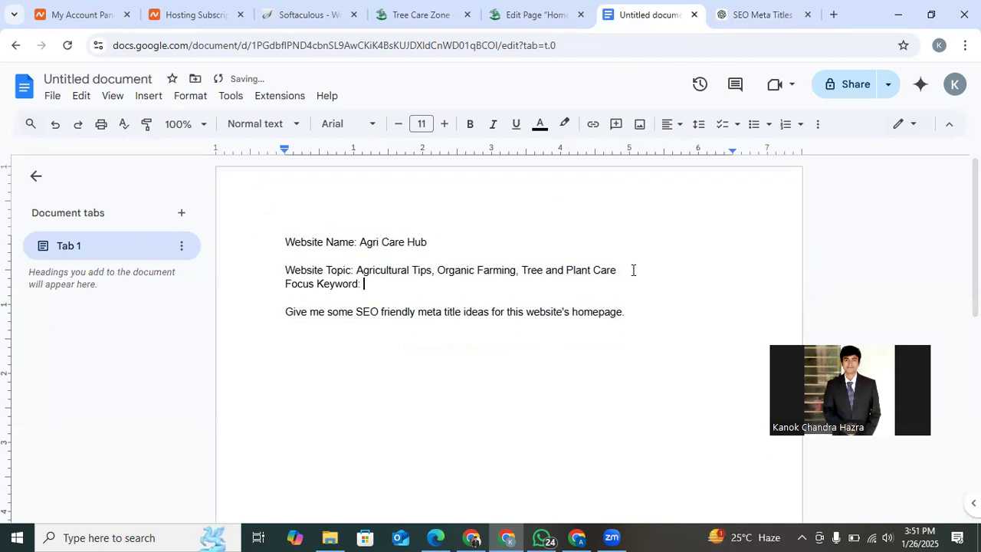
pyautogui.click(623, 269)
pyautogui.press('Return')
pyautogui.click(473, 300)
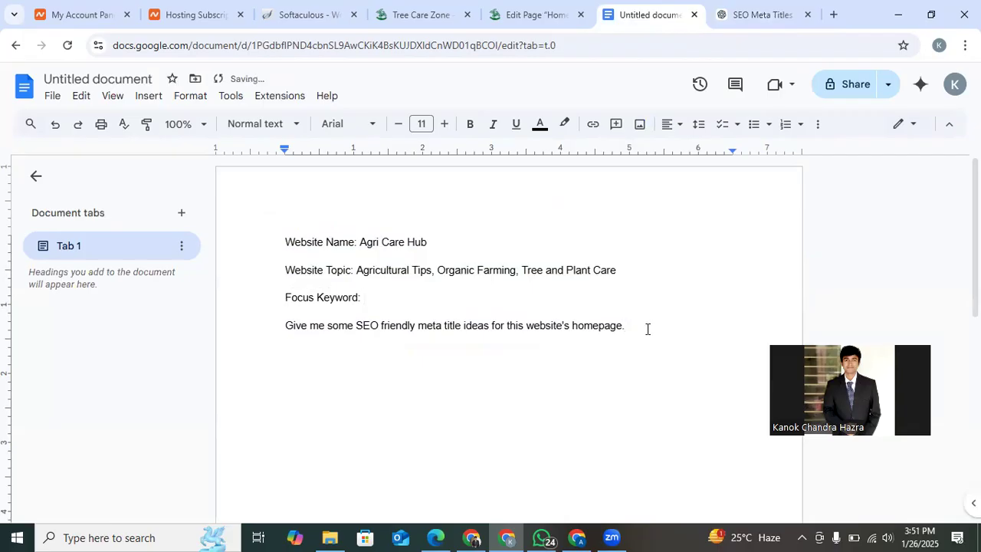
# Extend the request paragraph with the sentence "Make sure the focus keyword is in the meta title.".
pyautogui.write('Make sure the focus keyword i')
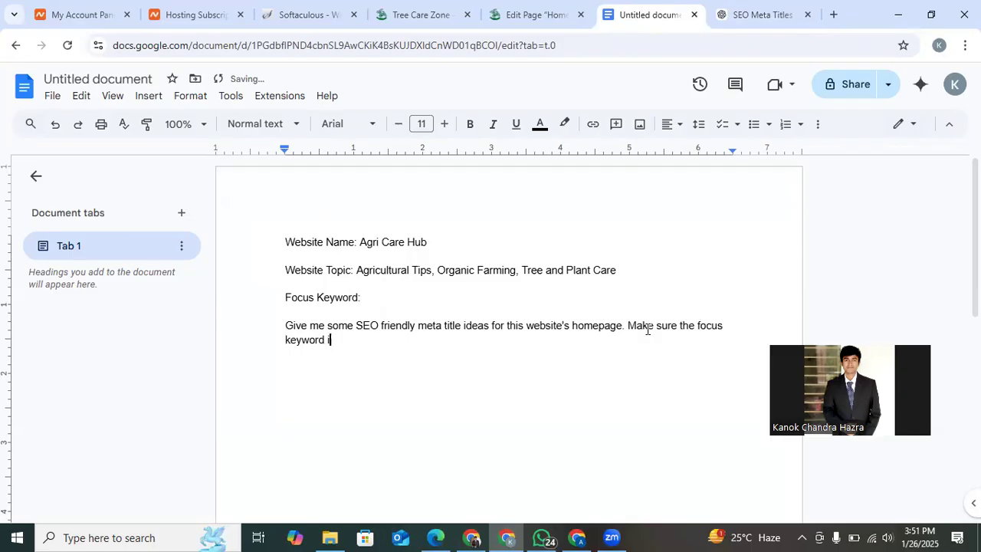
pyautogui.write('s in the meta title.')
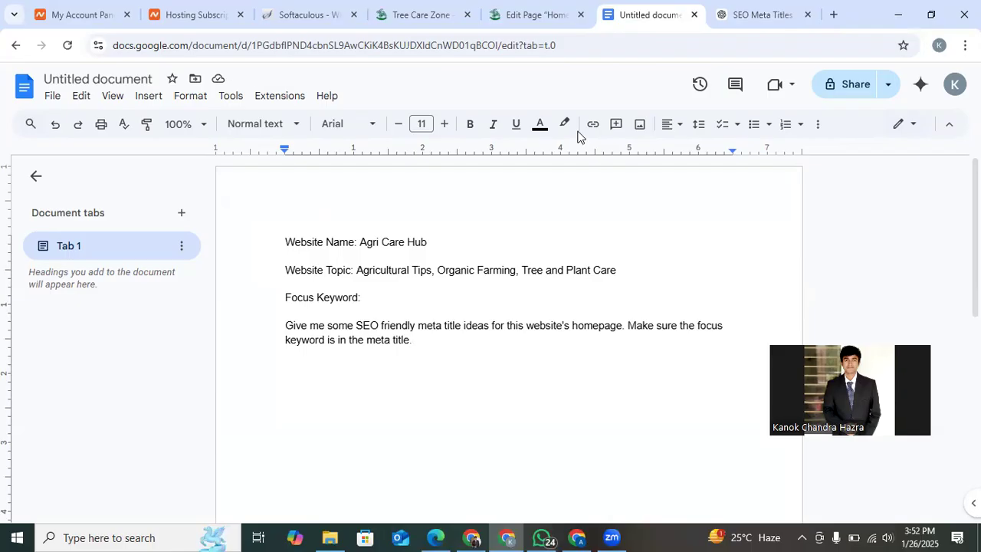
# Copy the suggested title "Agri Care Hub - Cultivating Healthy Plants & Organic Farming Tips" from ChatGPT's answer.
pyautogui.click(752, 8)
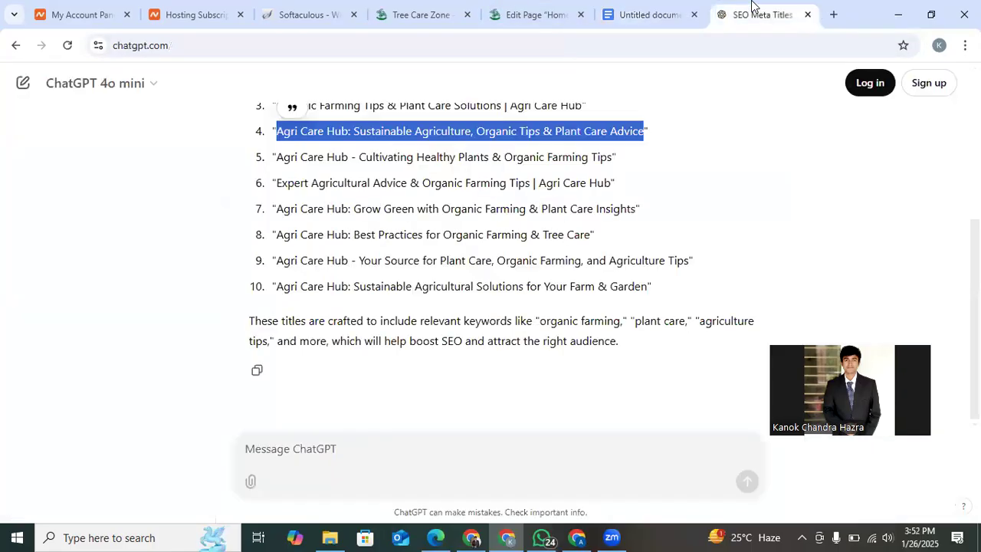
pyautogui.scroll(2, 508, 193)
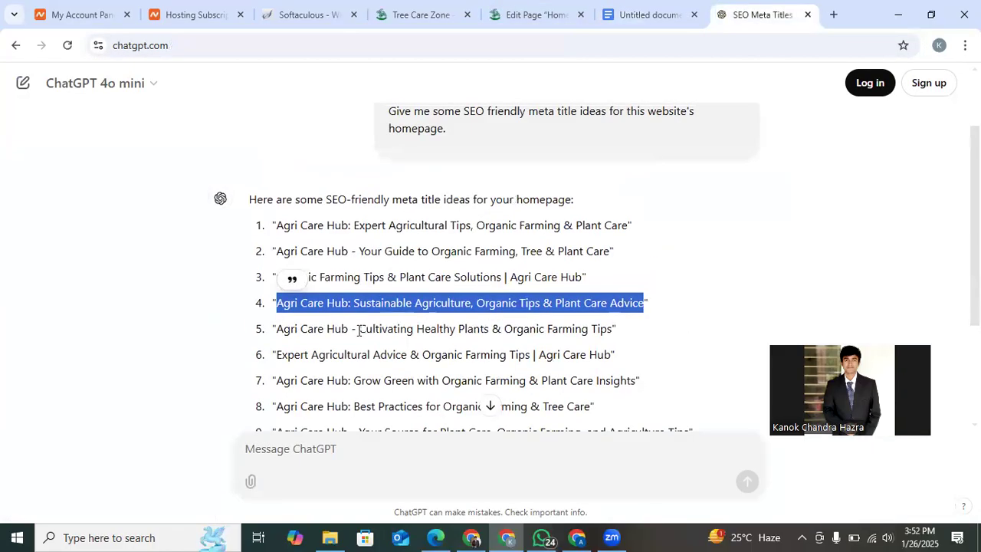
pyautogui.scroll(3, 346, 328)
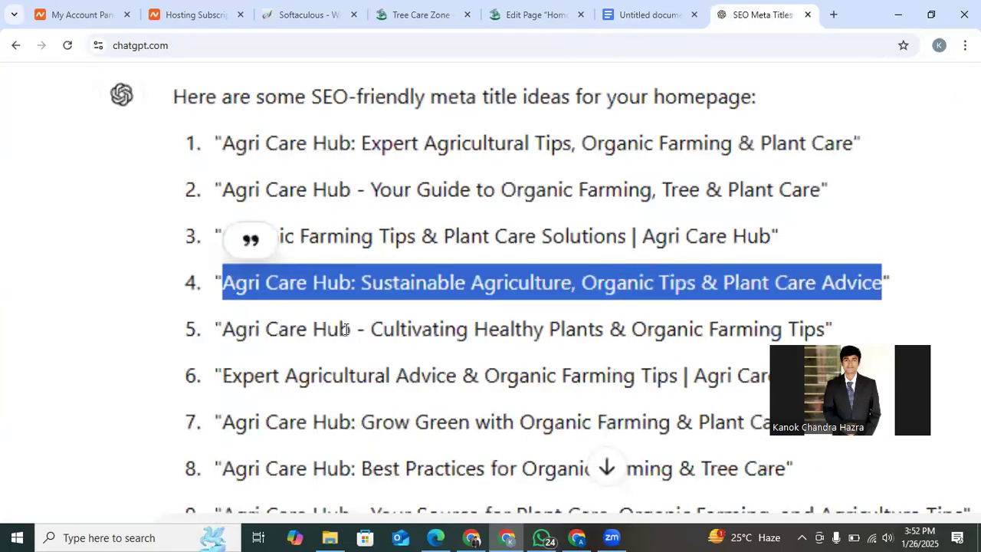
pyautogui.scroll(-3, 482, 334)
pyautogui.scroll(-1, 483, 334)
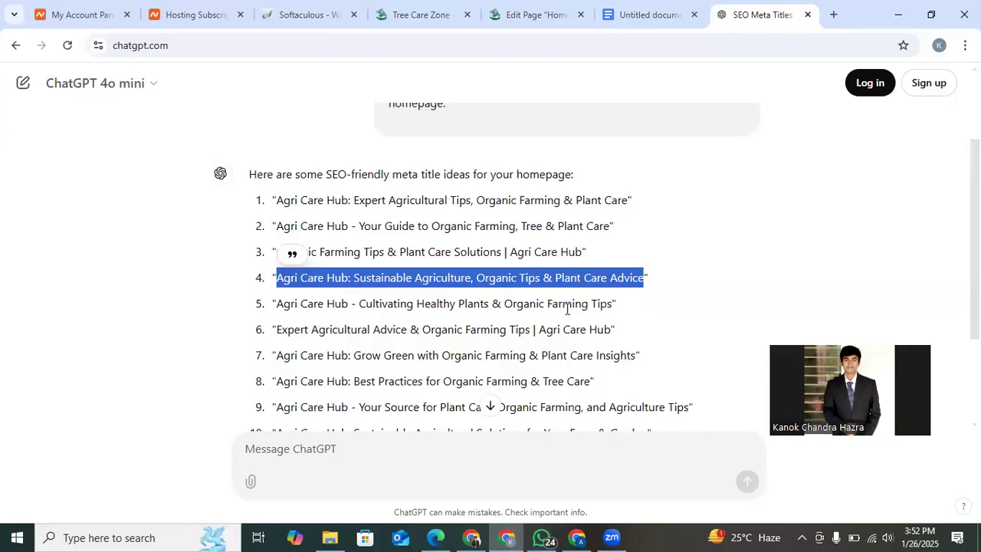
pyautogui.click(526, 321)
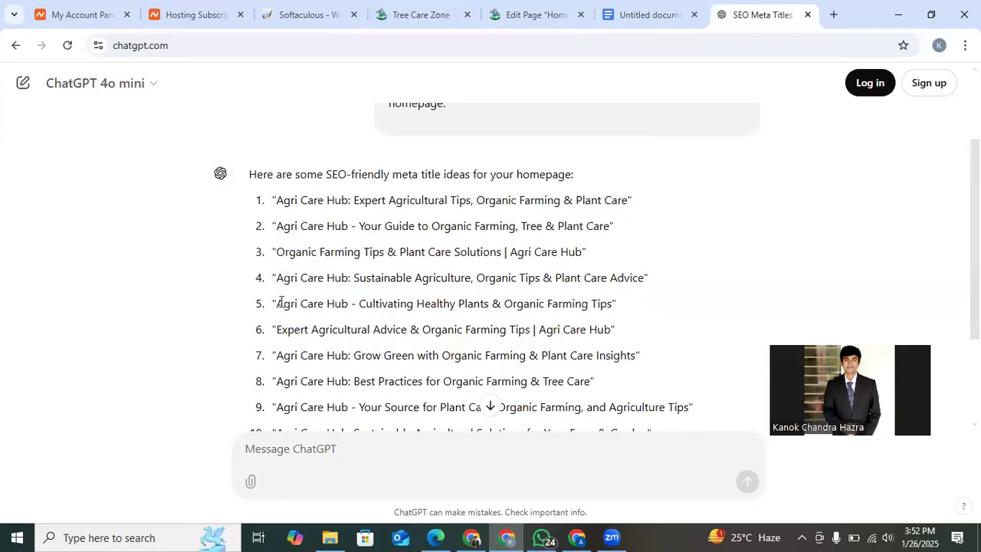
pyautogui.moveTo(279, 302)
pyautogui.mouseDown()
pyautogui.moveTo(622, 310)
pyautogui.moveTo(598, 299)
pyautogui.mouseUp()
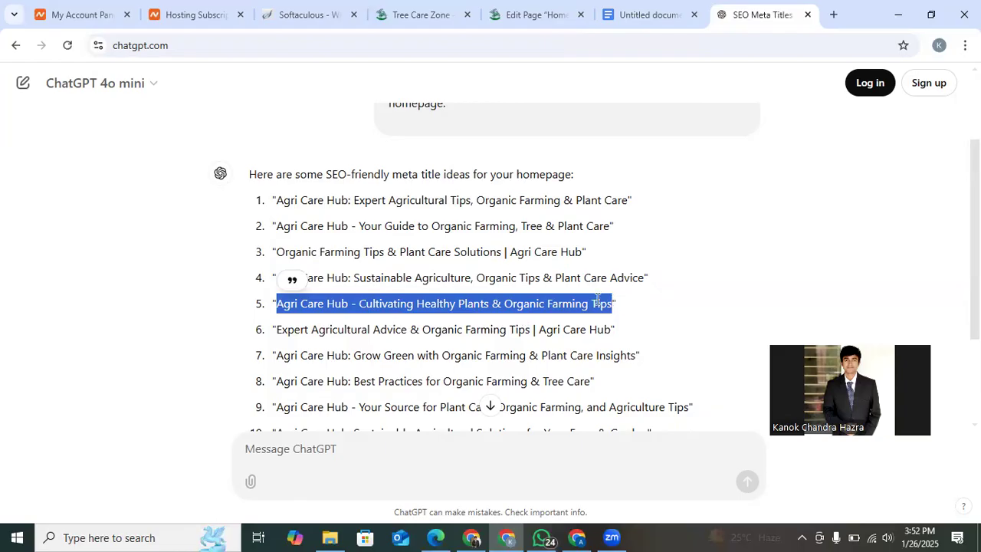
pyautogui.rightClick(597, 301)
pyautogui.click(617, 318)
# Replace the Home page's SEO title with the copied "Agri Care Hub - Cultivating Healthy Plants & Organic Farming Tips".
pyautogui.click(508, 9)
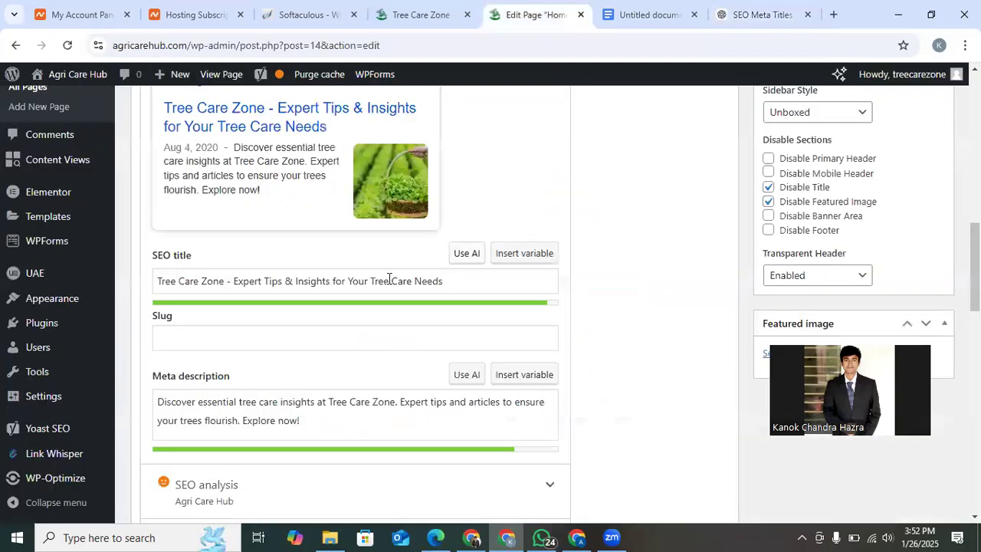
pyautogui.tripleClick(358, 279)
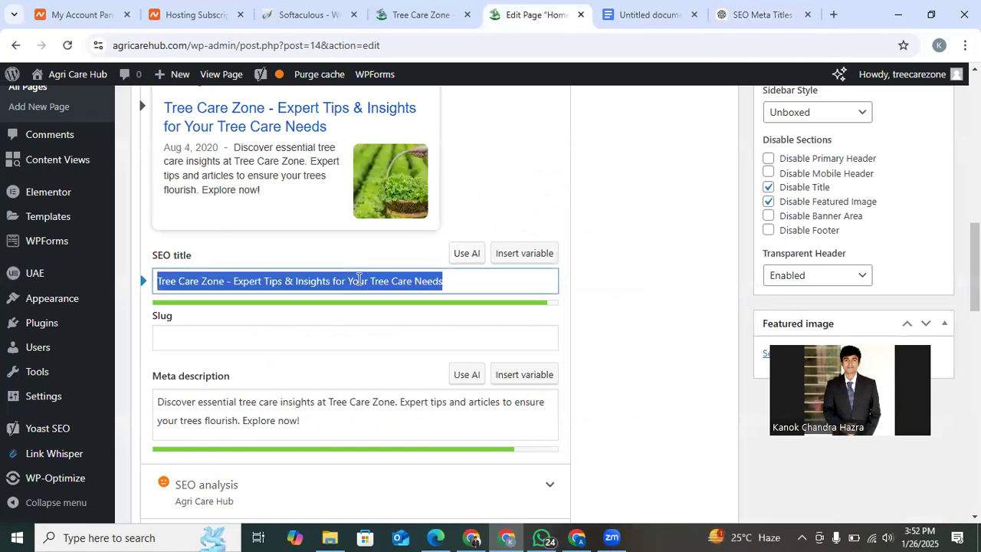
pyautogui.hotkey('ctrl', 'v')
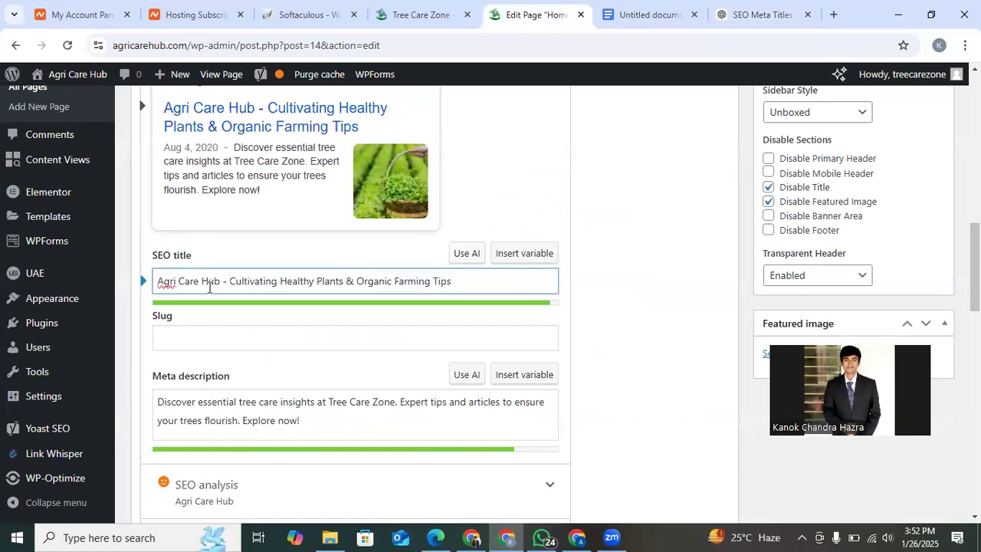
pyautogui.click(450, 307)
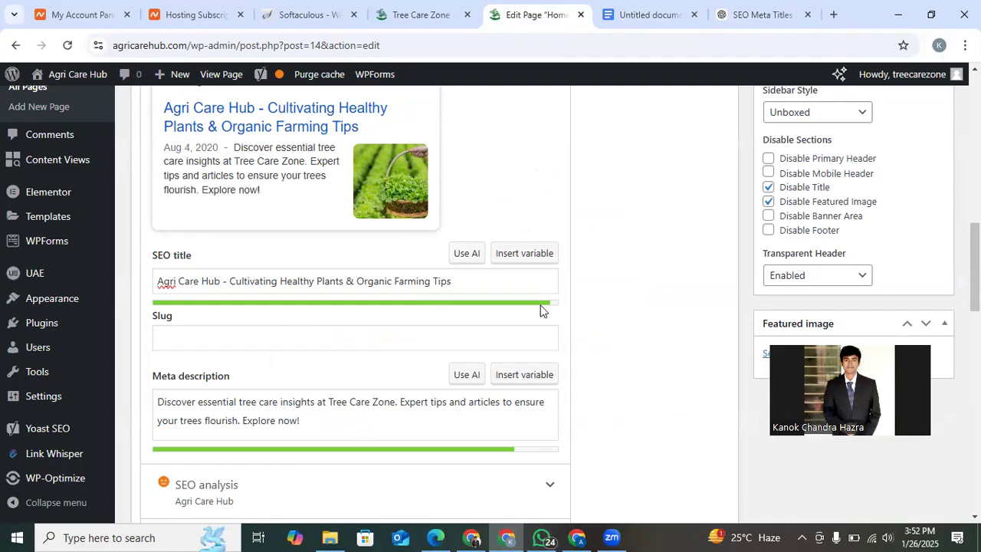
# Test the SEO title's length limit by adding "gv" at its end, and delete the extra characters.
pyautogui.click(502, 282)
pyautogui.write('gv')
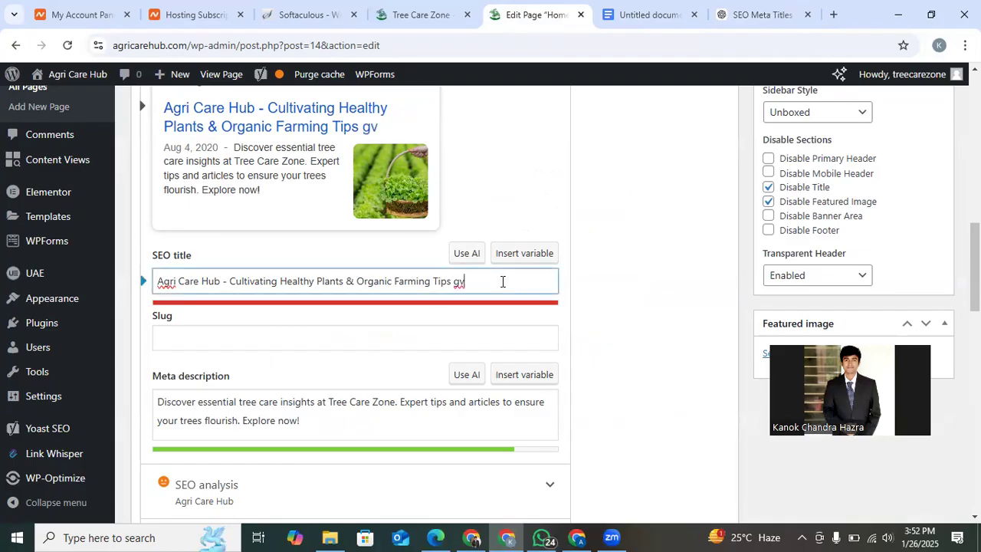
pyautogui.press('BackSpace')
pyautogui.press('BackSpace')
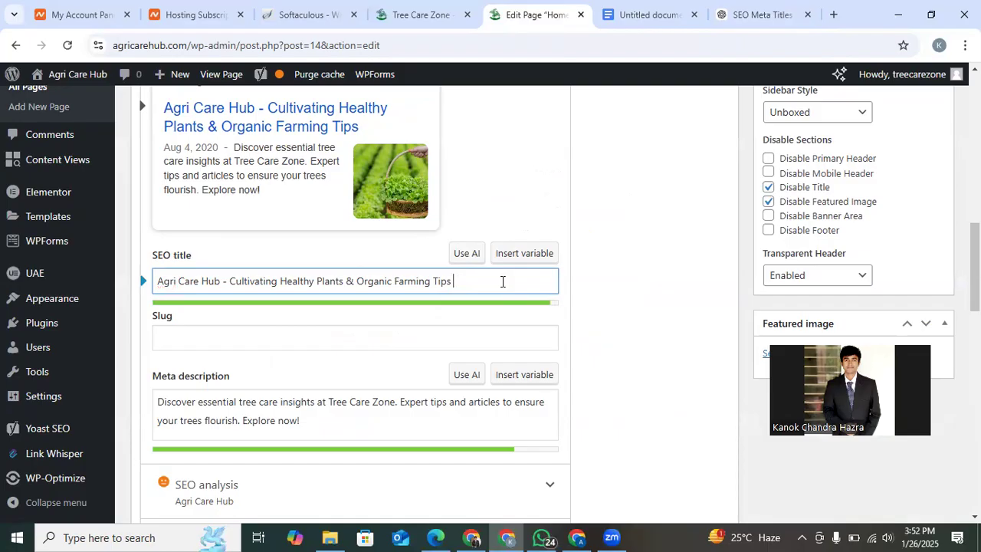
# In the Google Docs document, duplicate the whole prompt below the original, pasting it without formatting.
pyautogui.scroll(-1, 343, 366)
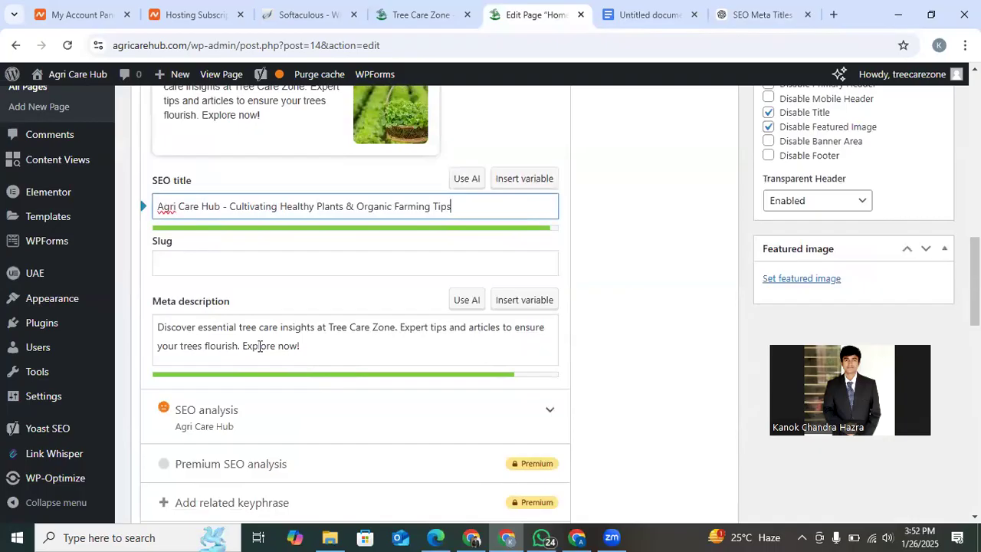
pyautogui.click(616, 15)
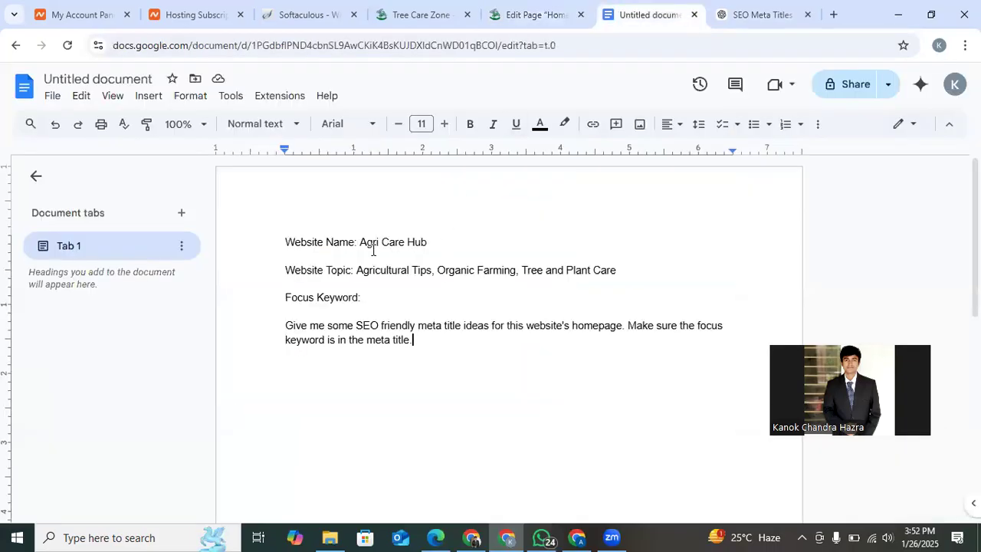
pyautogui.moveTo(360, 242); pyautogui.dragTo(428, 242)
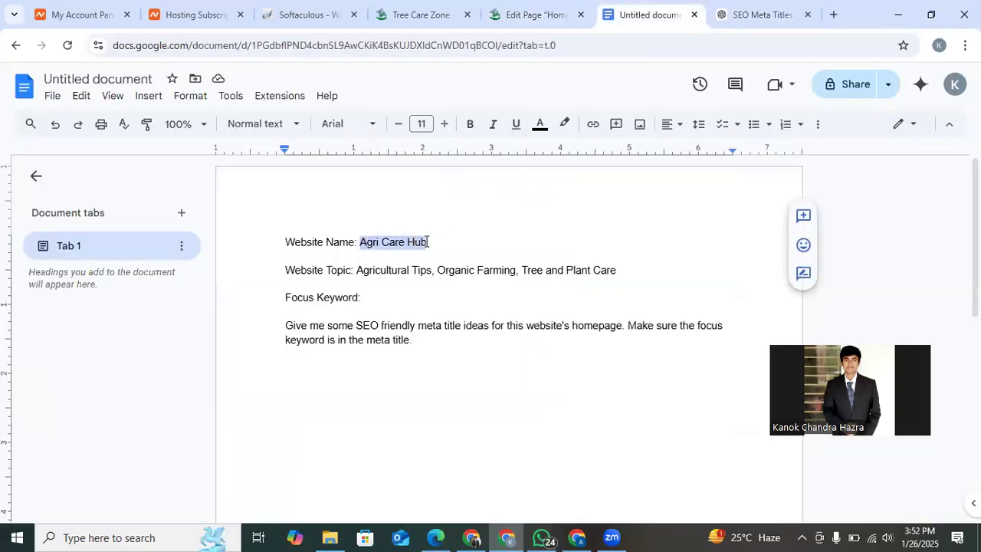
pyautogui.click(425, 326)
pyautogui.moveTo(425, 342); pyautogui.dragTo(268, 230)
pyautogui.hotkey('ctrl', 'c')
pyautogui.rightClick(320, 253)
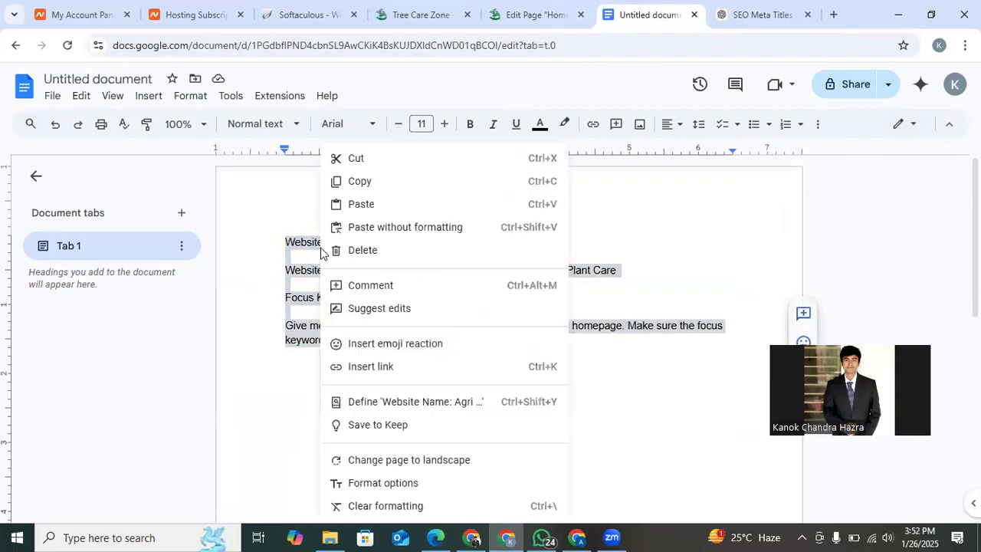
pyautogui.click(362, 184)
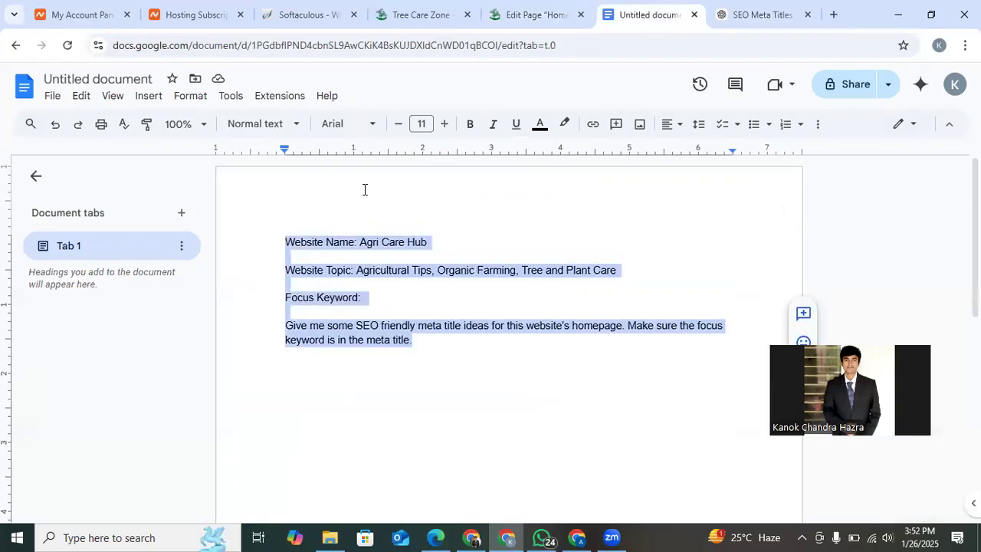
pyautogui.click(436, 358)
pyautogui.press('Return')
pyautogui.scroll(-1, 436, 358)
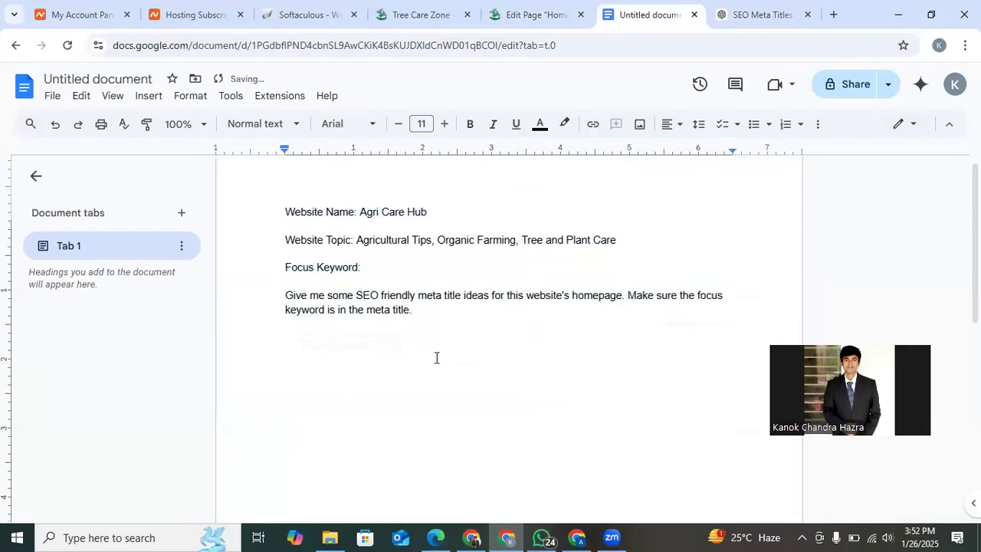
pyautogui.rightClick(315, 320)
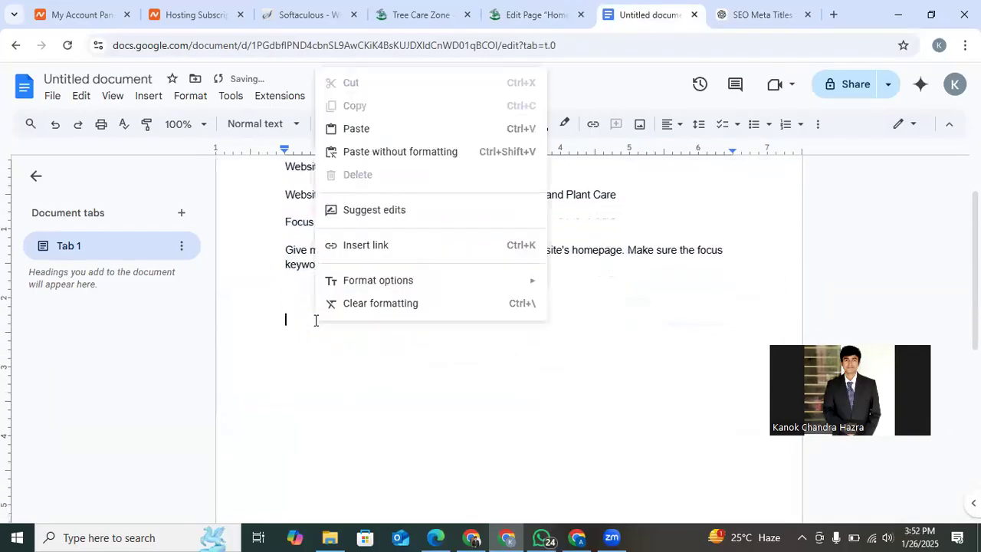
pyautogui.click(416, 152)
# Copy the website name "Agri Care Hub" into the Focus Keyword line of the second prompt.
pyautogui.moveTo(360, 320); pyautogui.dragTo(428, 318)
pyautogui.hotkey('ctrl', 'c')
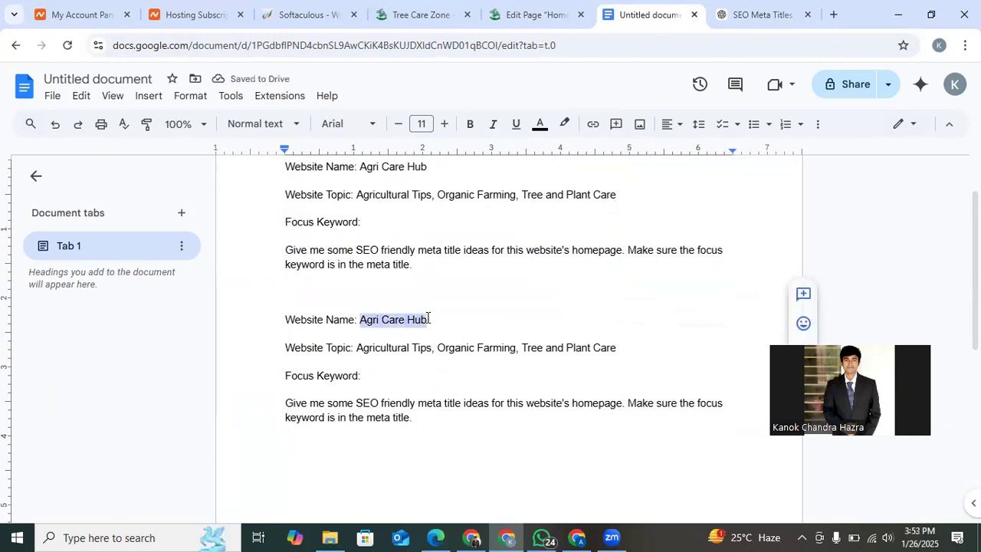
pyautogui.click(381, 378)
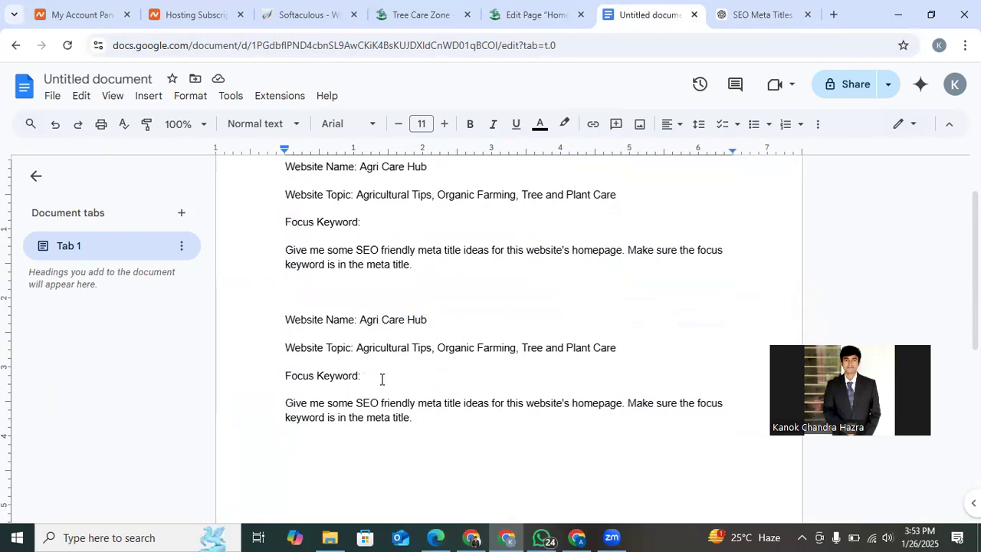
pyautogui.hotkey('ctrl', 'v')
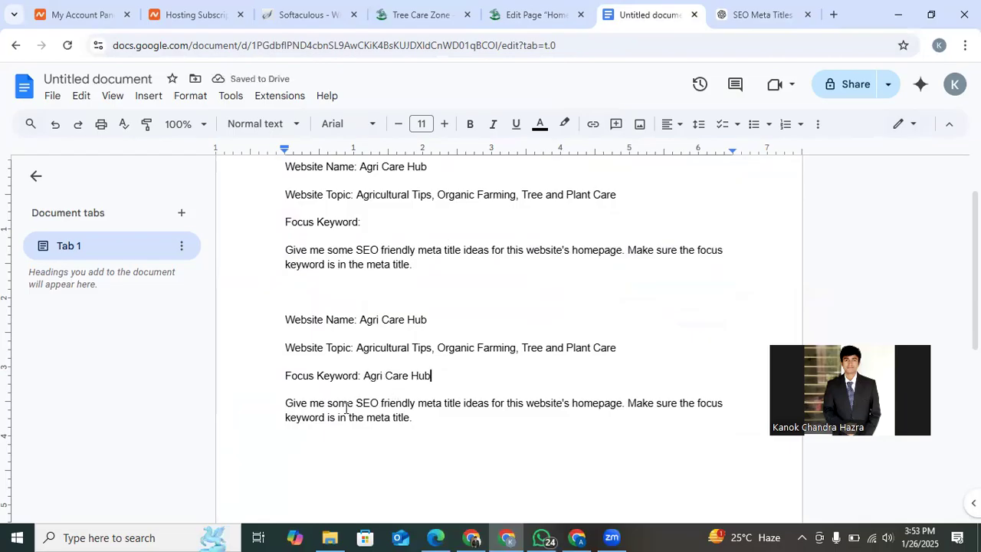
# Change "meta title ideas" to "meta description ideas" in the second prompt's request.
pyautogui.doubleClick(450, 404)
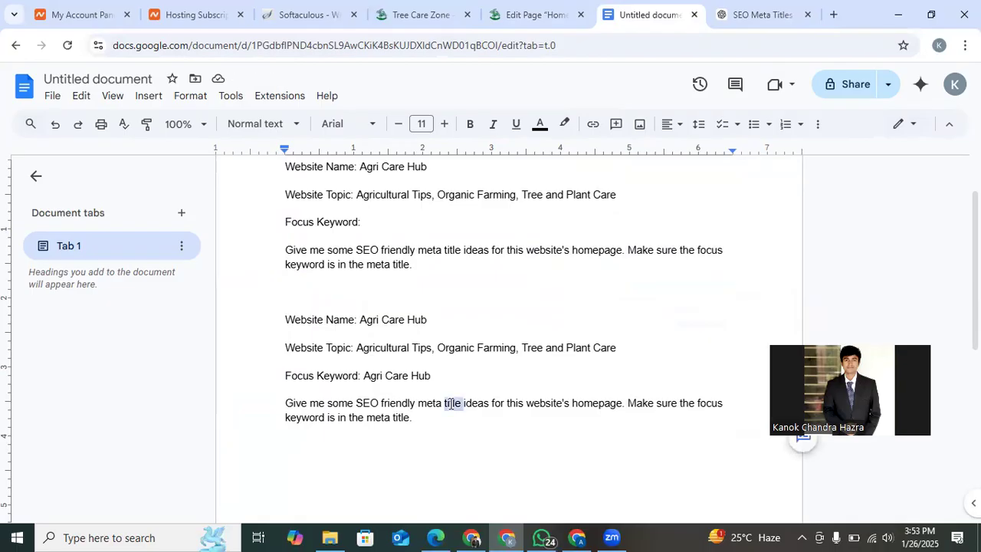
pyautogui.write('descr')
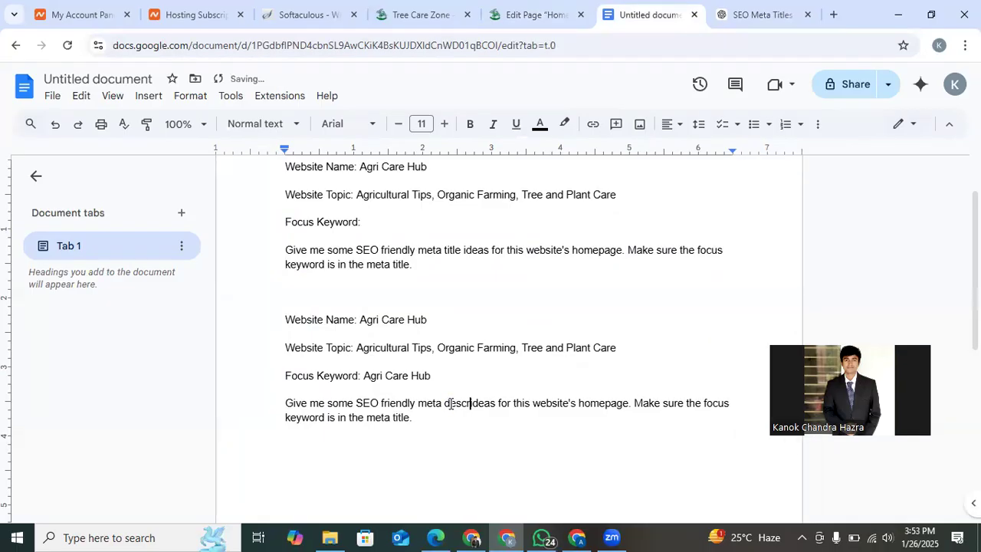
pyautogui.write('iption')
pyautogui.click(577, 413)
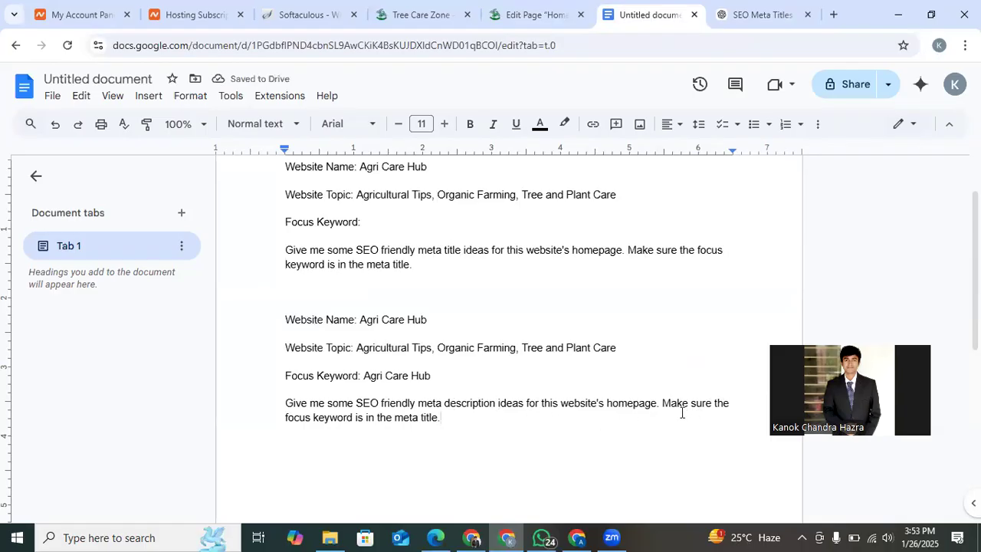
# Replace "title" with "description" in the second prompt's closing sentence so it ends with "meta description.".
pyautogui.doubleClick(462, 402)
pyautogui.hotkey('ctrl', 'c')
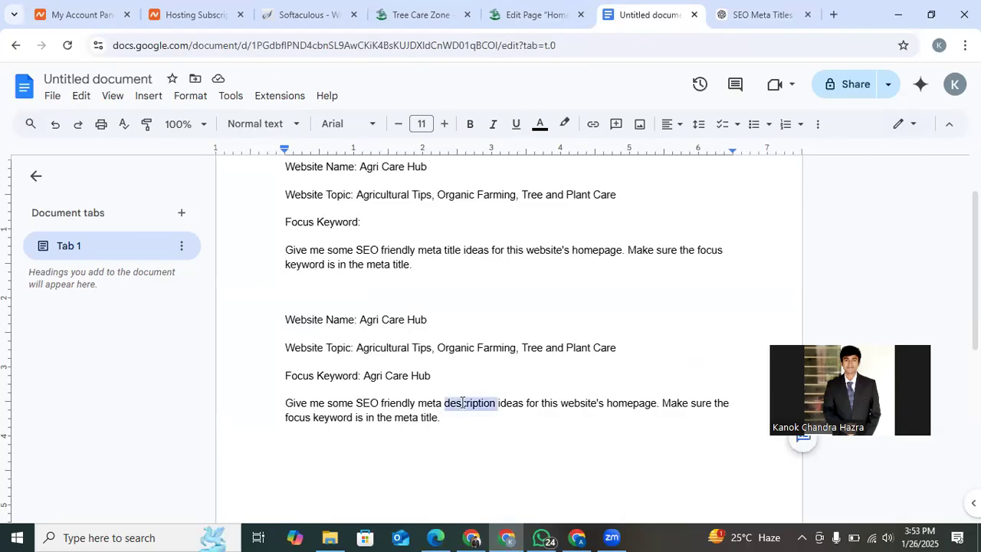
pyautogui.doubleClick(427, 418)
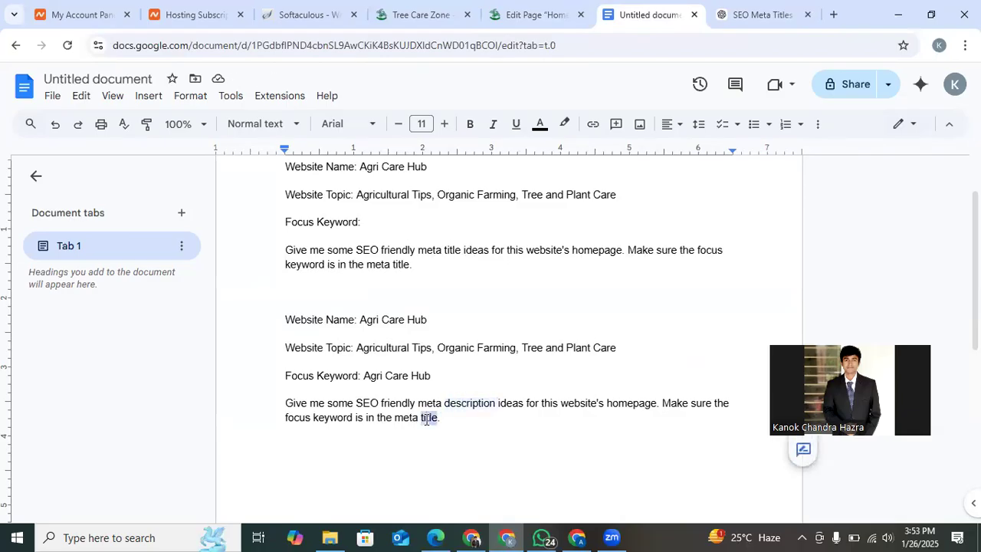
pyautogui.hotkey('ctrl', 'v')
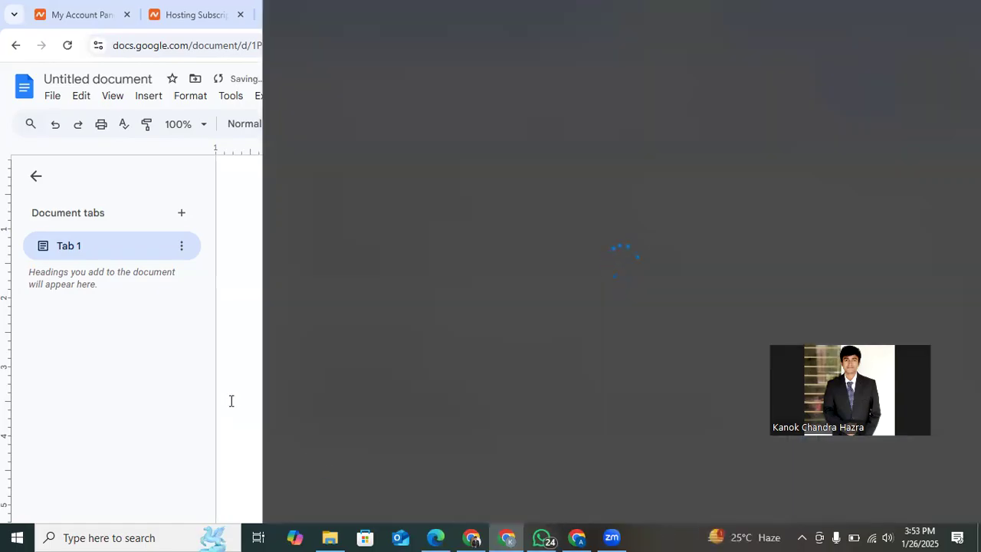
pyautogui.write('.')
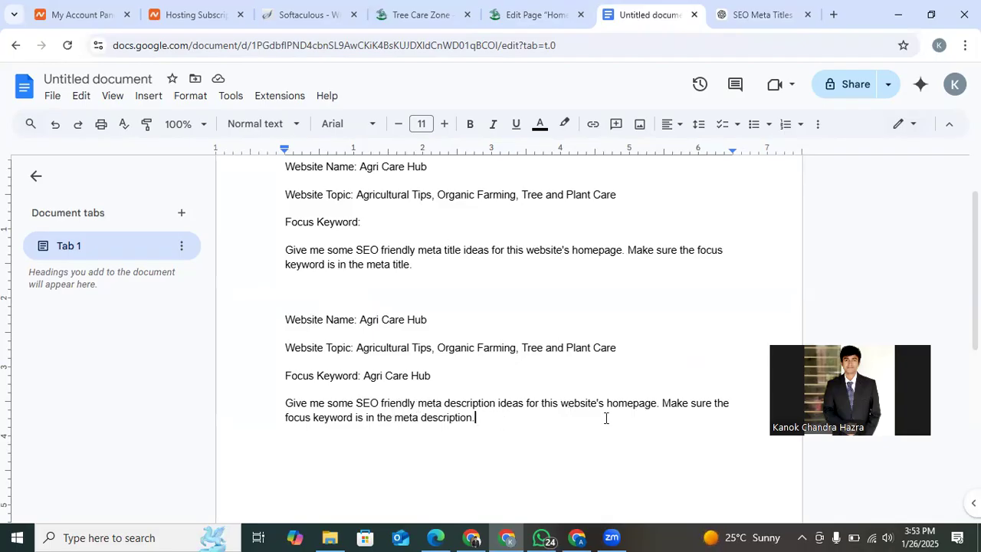
# Copy the whole meta description prompt from the document and submit it in the existing ChatGPT conversation.
pyautogui.moveTo(476, 417); pyautogui.dragTo(281, 322)
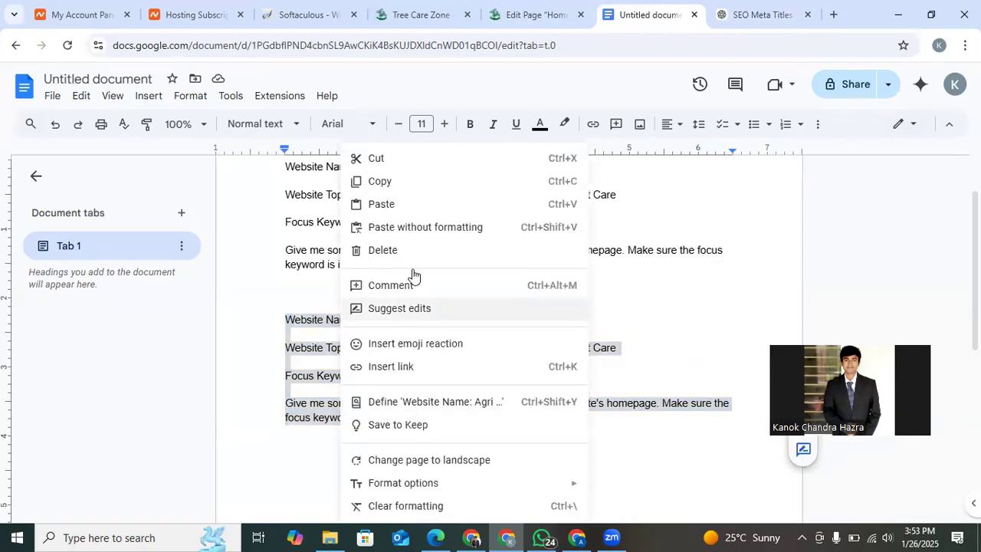
pyautogui.click(395, 181)
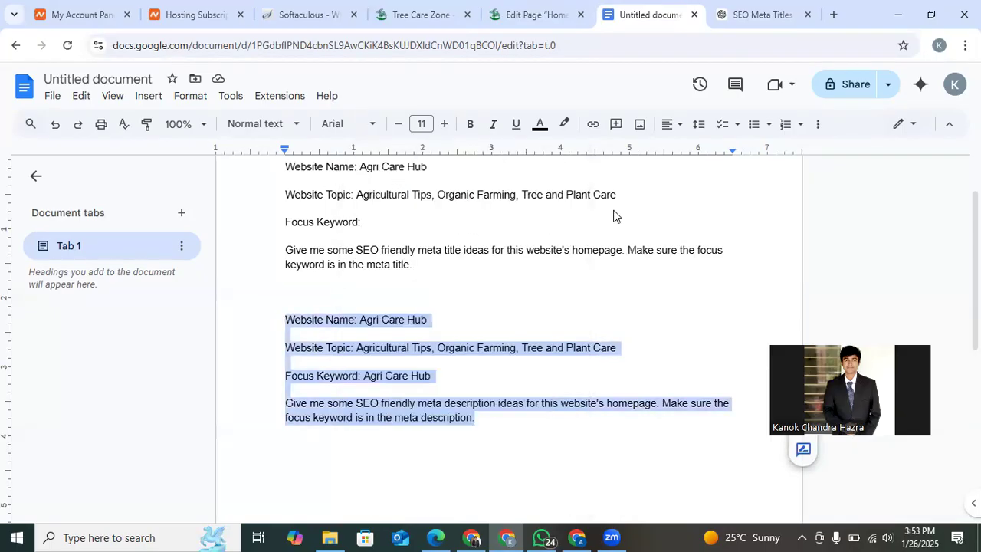
pyautogui.hotkey('ctrl', 'Tab')
pyautogui.click(298, 455)
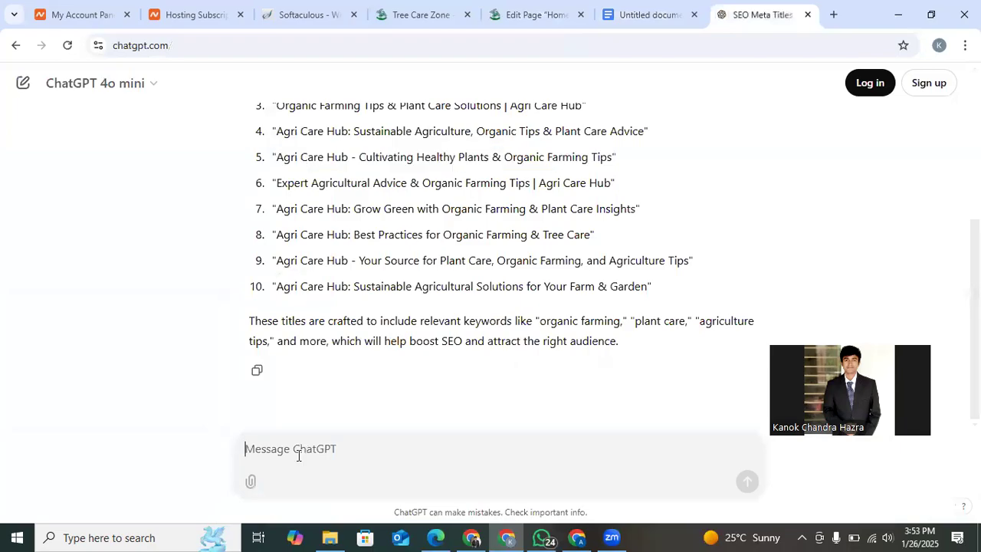
pyautogui.hotkey('ctrl', 'v')
pyautogui.press('Return')
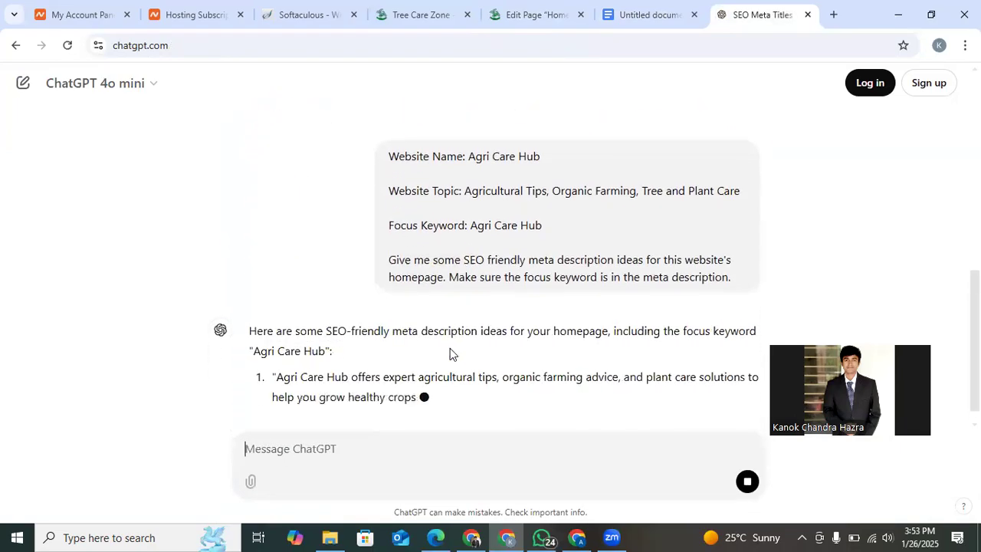
# Copy ChatGPT's third suggestion, without quotation marks, and replace the Home page's meta description with it in the WordPress editor.
pyautogui.scroll(1, 451, 352)
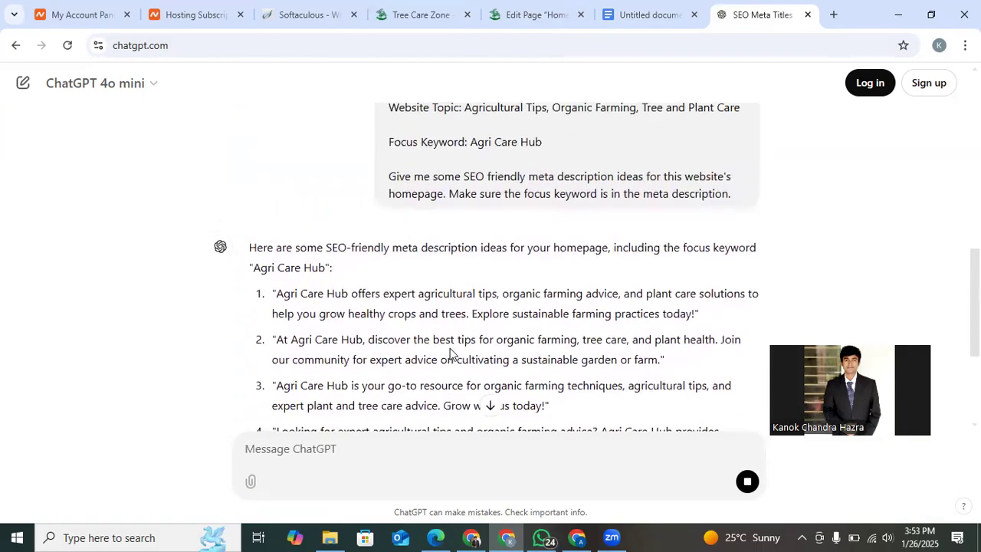
pyautogui.scroll(-1, 452, 348)
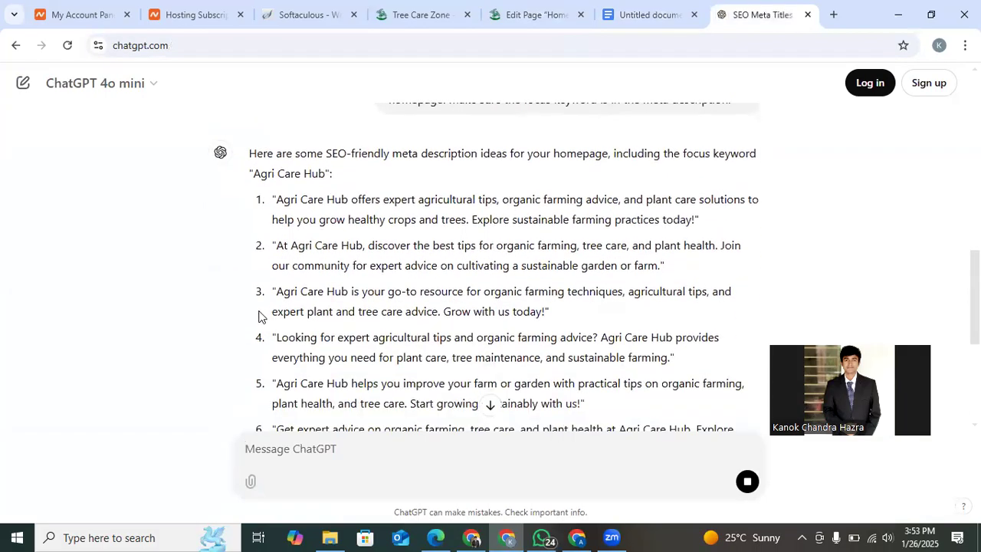
pyautogui.moveTo(279, 289); pyautogui.dragTo(547, 311)
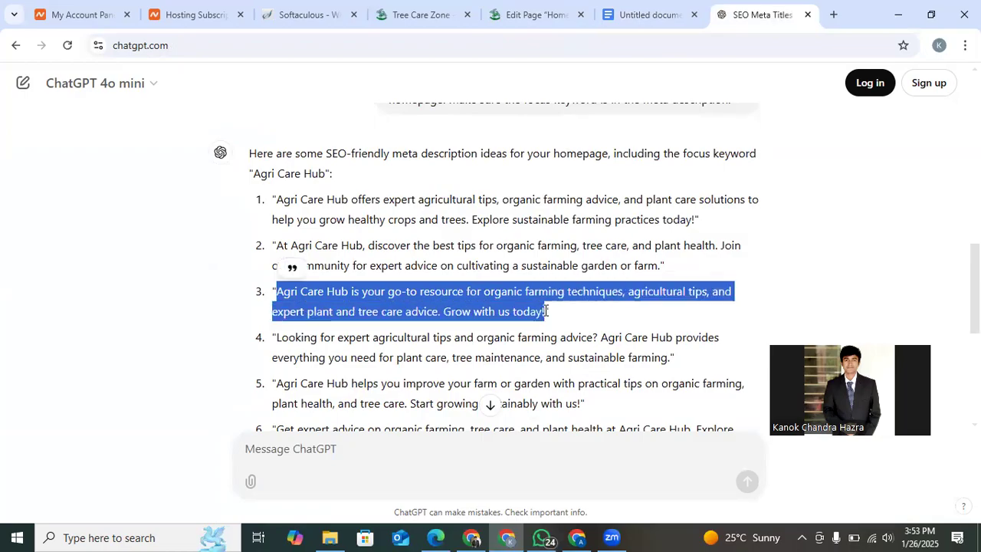
pyautogui.rightClick(525, 304)
pyautogui.click(543, 321)
pyautogui.click(536, 15)
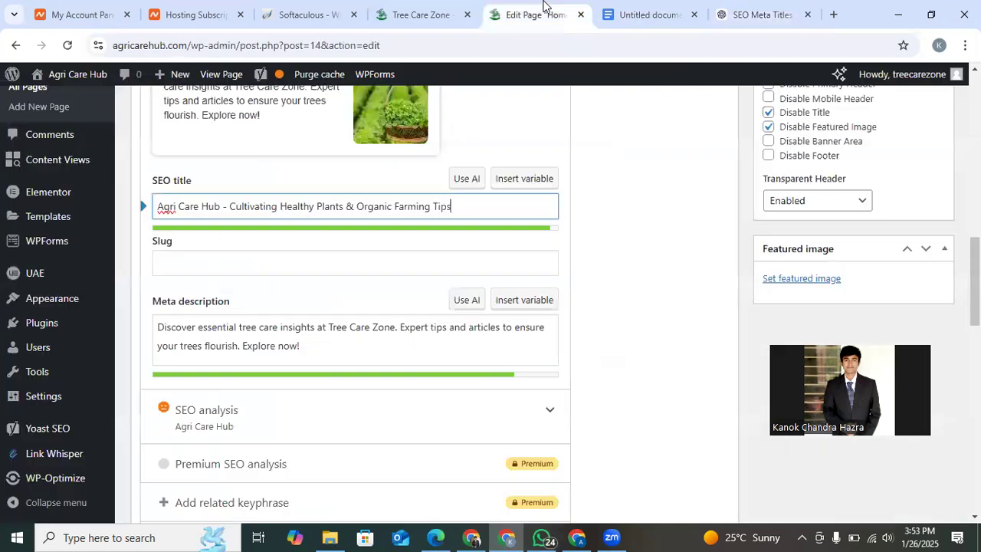
pyautogui.click(249, 328)
pyautogui.hotkey('ctrl', 'a')
pyautogui.hotkey('ctrl', 'v')
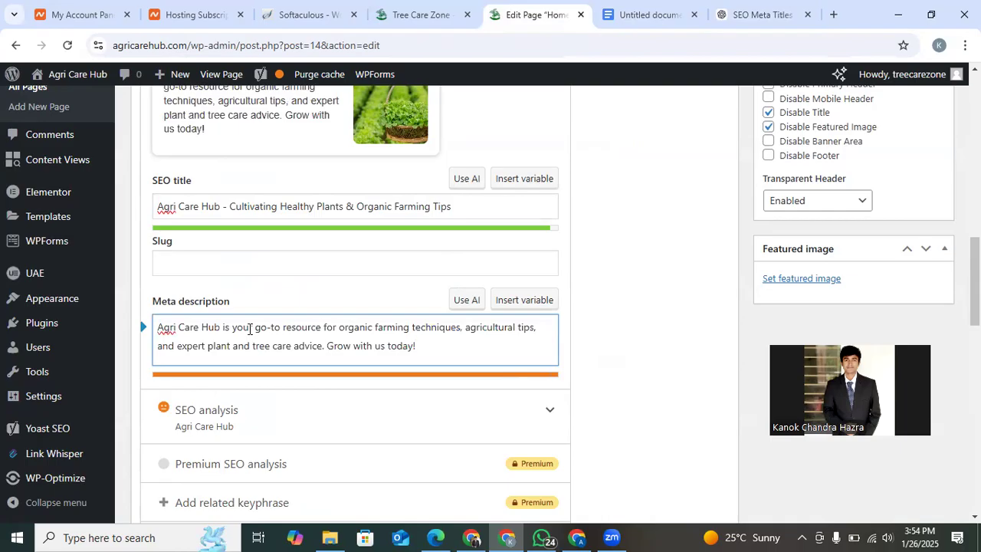
# Shorten the meta description by removing "today" and the extra space so it ends with "Grow with us!".
pyautogui.doubleClick(399, 347)
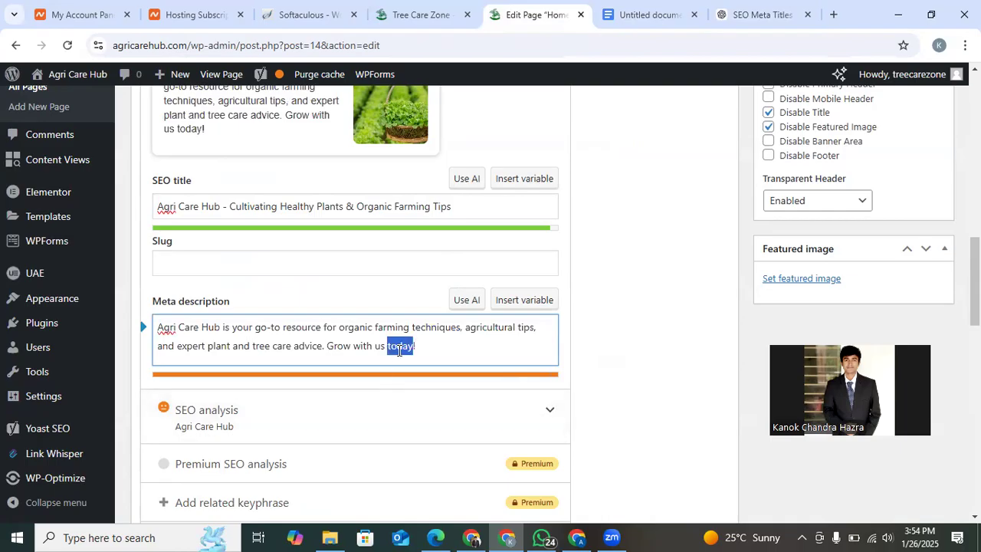
pyautogui.press('BackSpace')
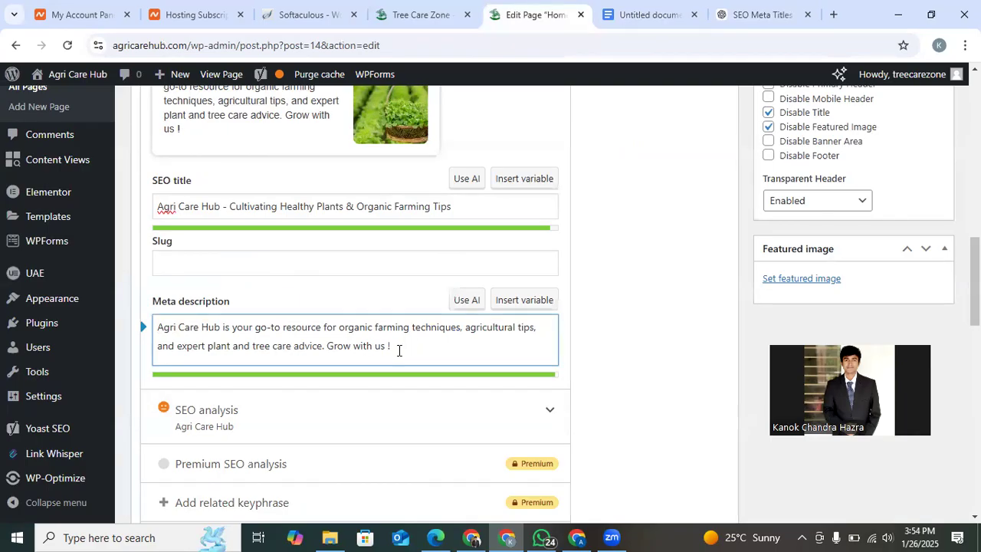
pyautogui.click(609, 362)
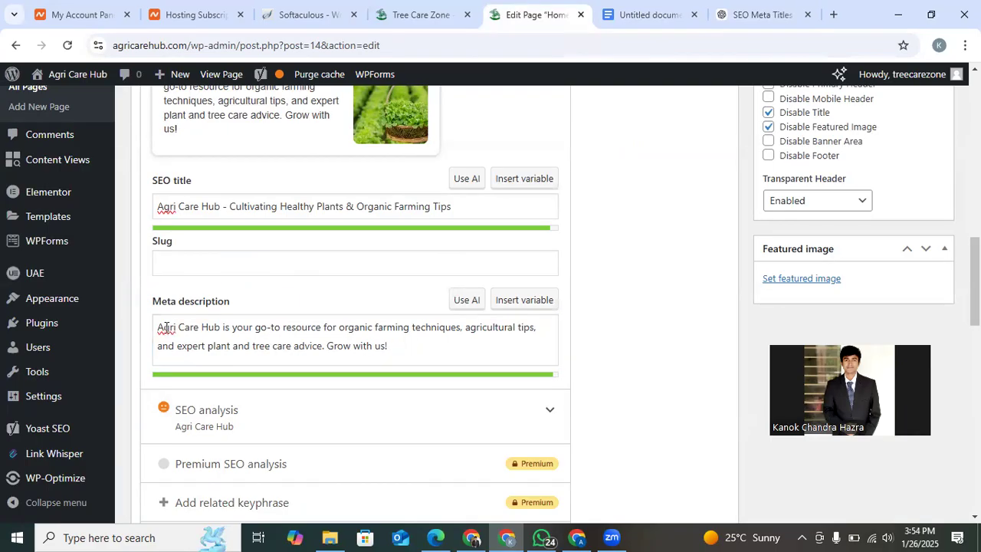
# Update the published Home page to save its new SEO title and meta description.
pyautogui.scroll(-2, 533, 348)
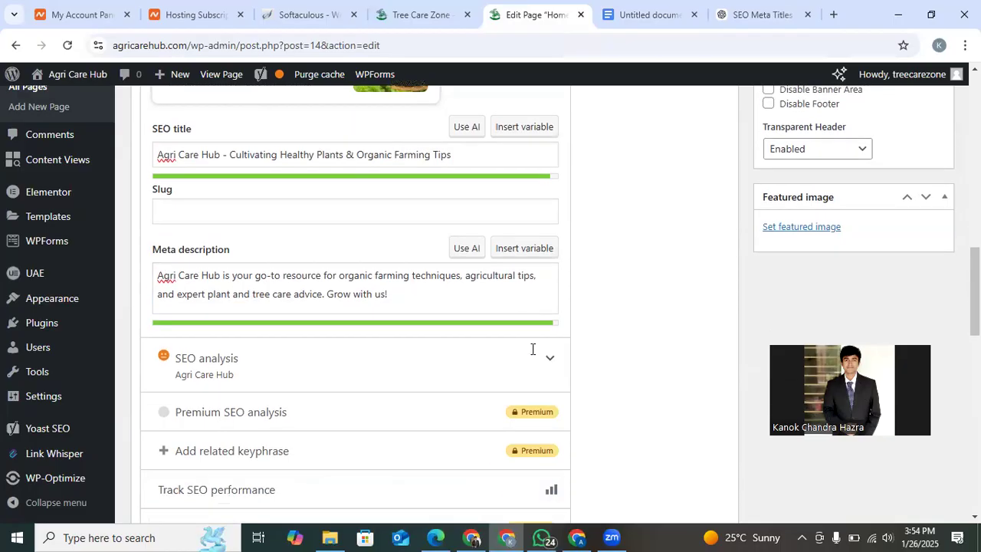
pyautogui.scroll(10, 531, 353)
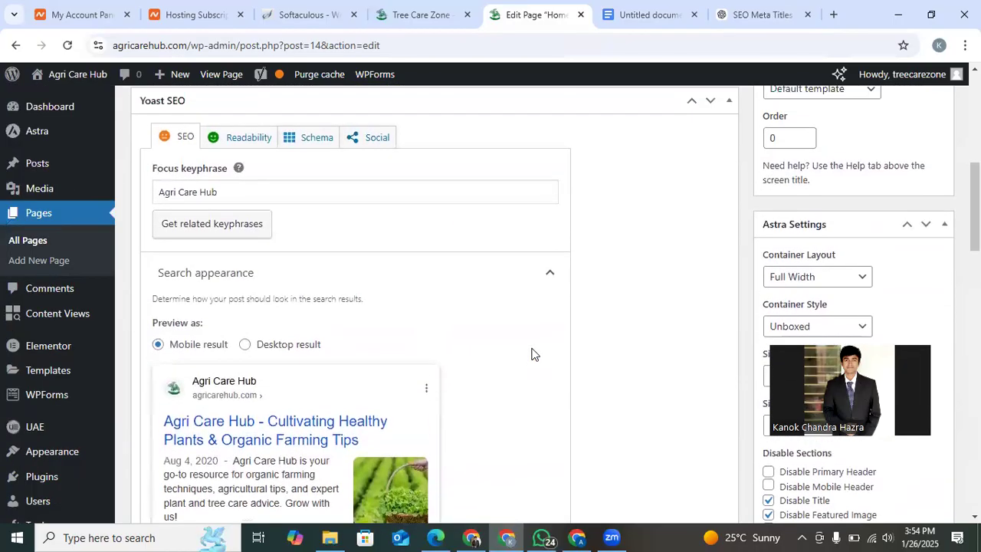
pyautogui.click(915, 278)
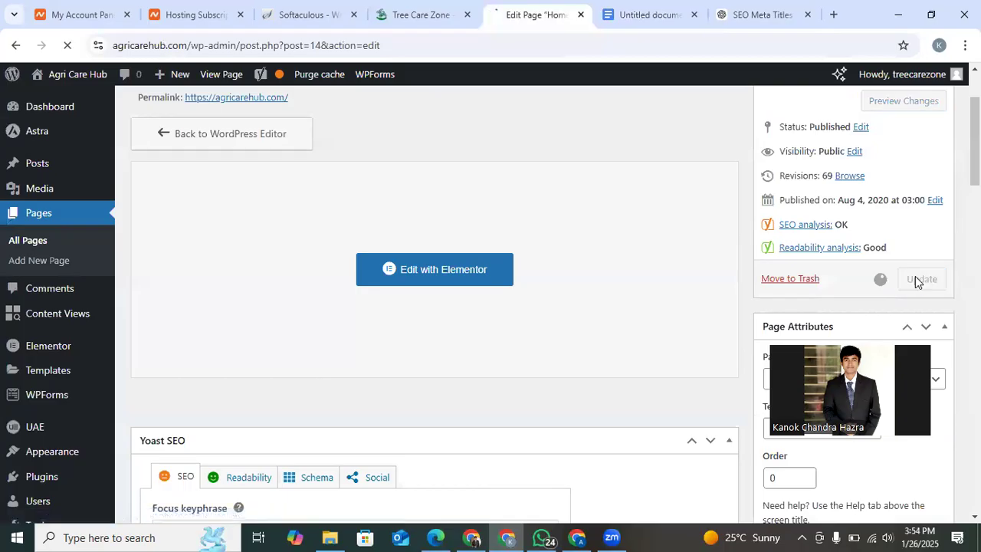
pyautogui.scroll(-3, 633, 349)
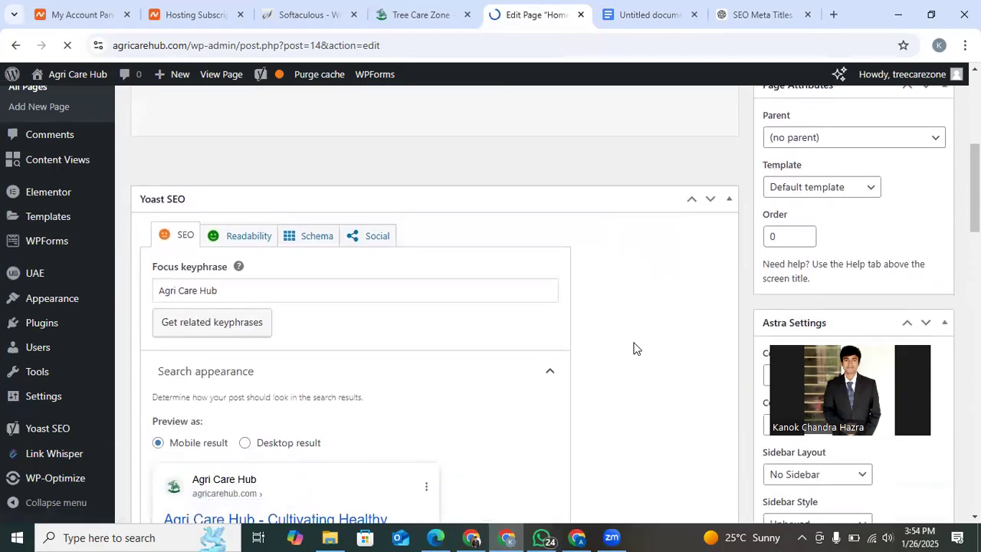
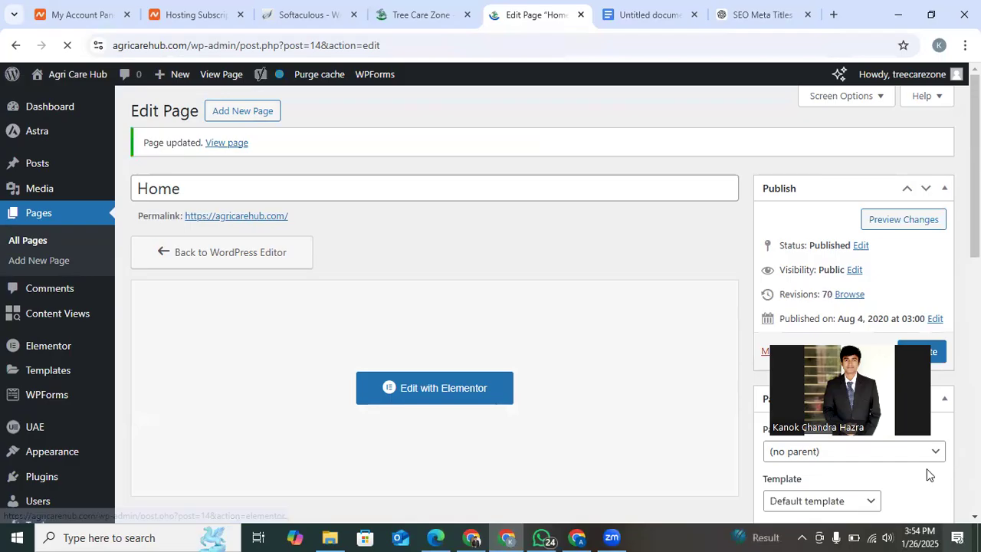
pyautogui.click(870, 536)
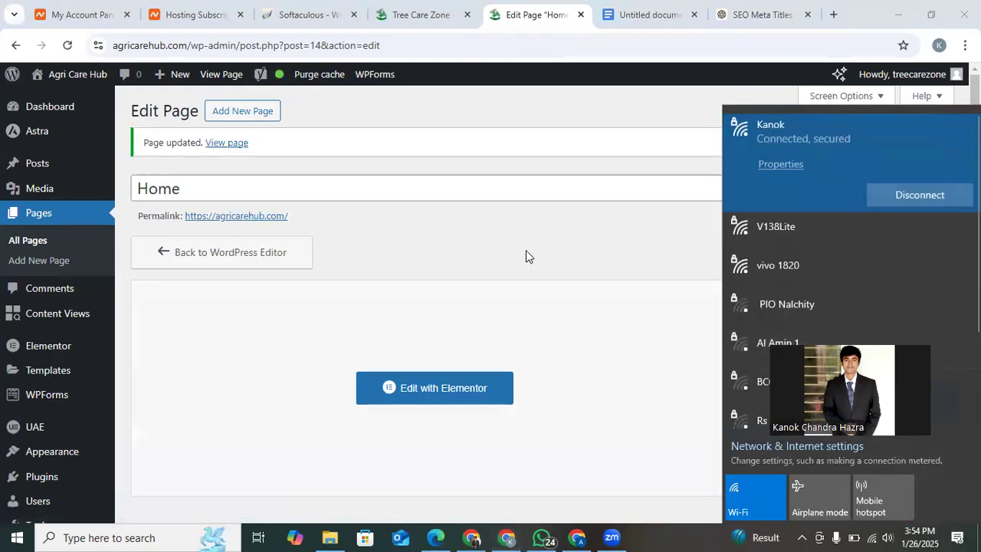
pyautogui.click(526, 255)
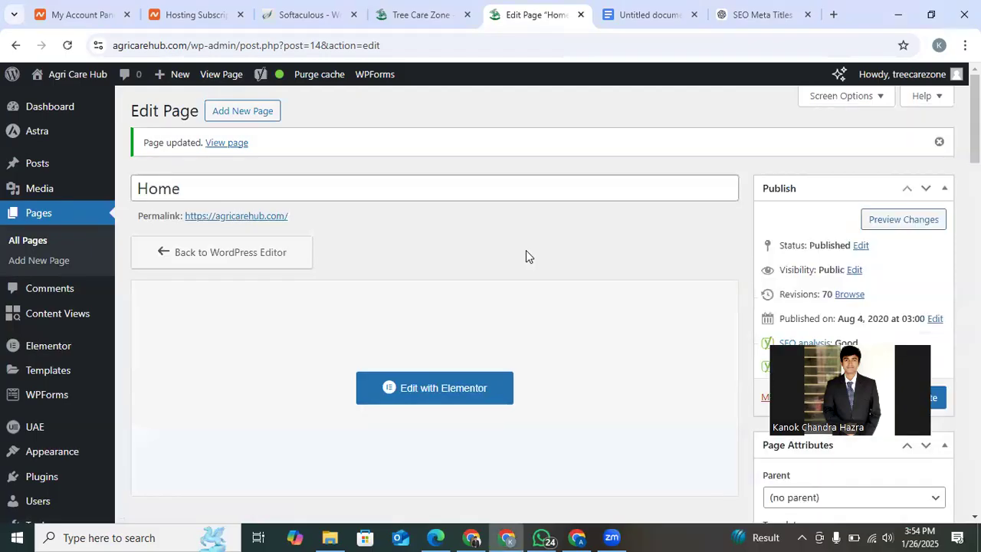
# Expand the SEO analysis for the Home page's focus keyphrase in the Yoast SEO section.
pyautogui.scroll(-8, 526, 253)
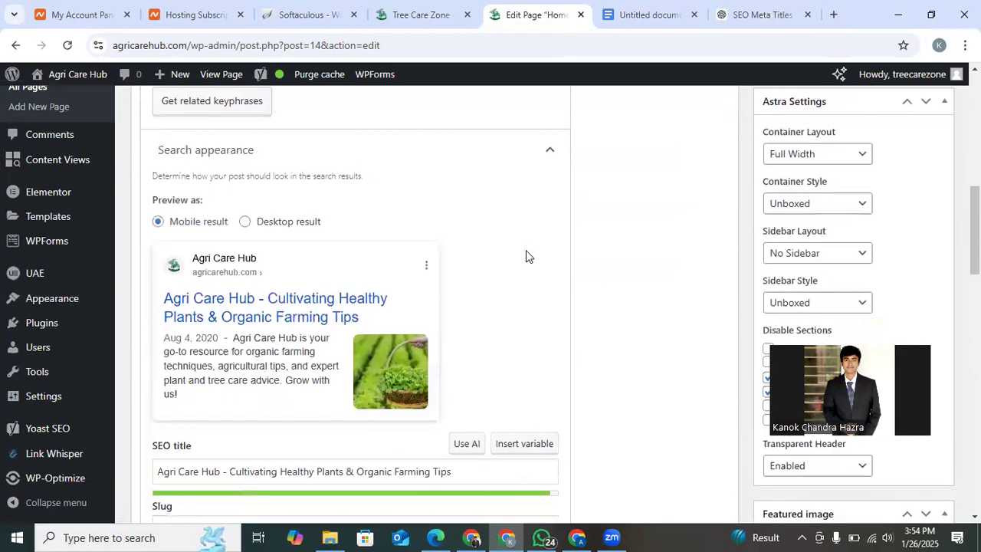
pyautogui.scroll(4, 526, 252)
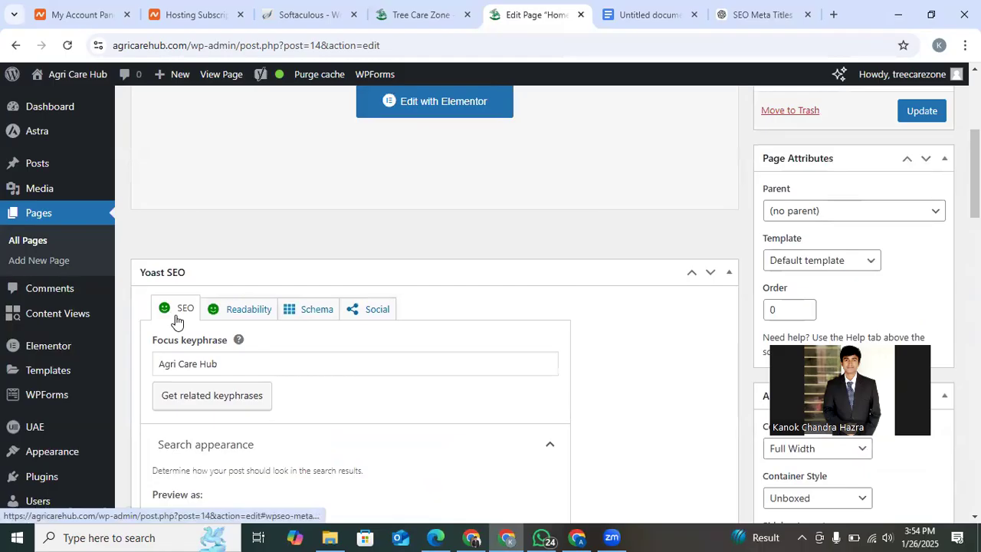
pyautogui.scroll(-8, 177, 320)
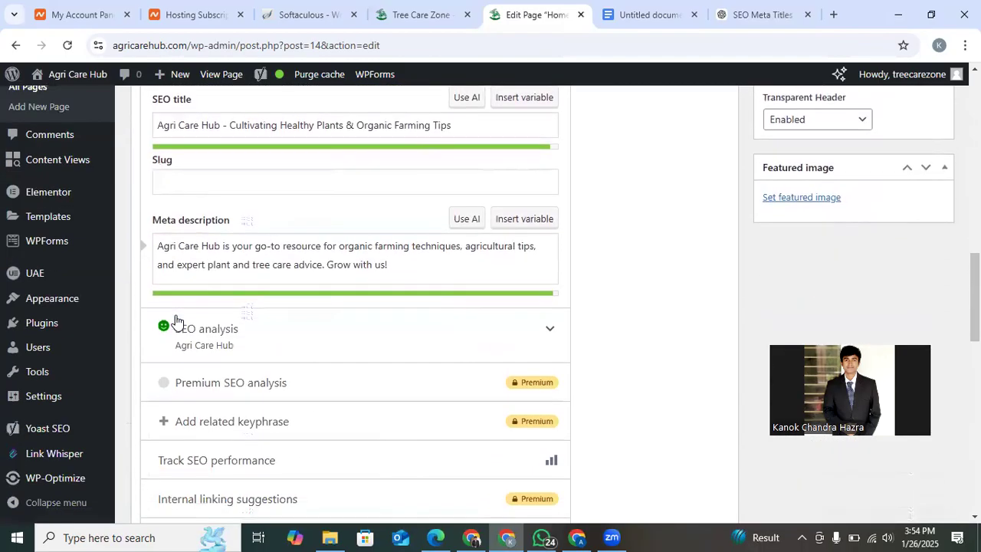
pyautogui.scroll(-2, 176, 320)
pyautogui.click(529, 175)
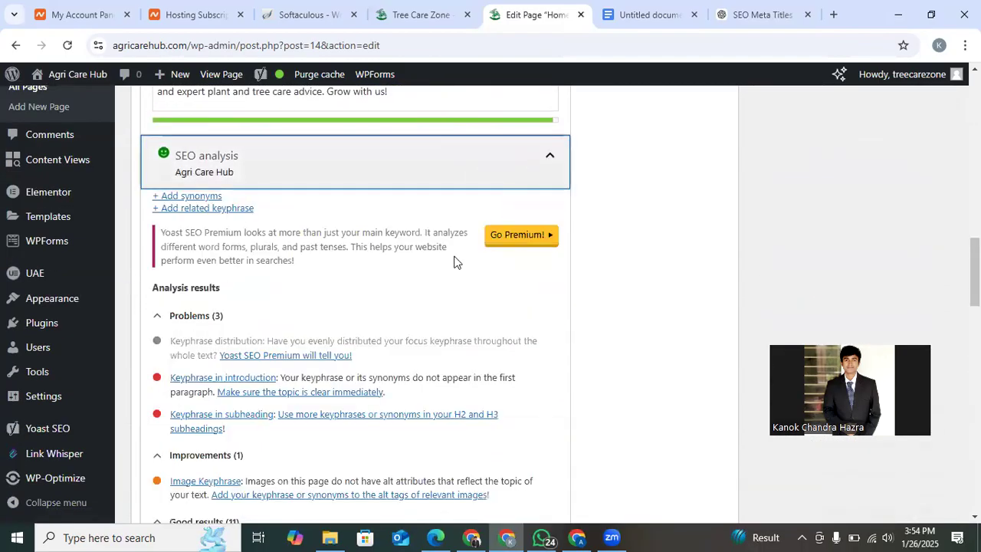
# Examine the problems and improvements in the SEO analysis, especially the keyphrase in introduction and keyphrase in subheading items.
pyautogui.scroll(-1, 454, 262)
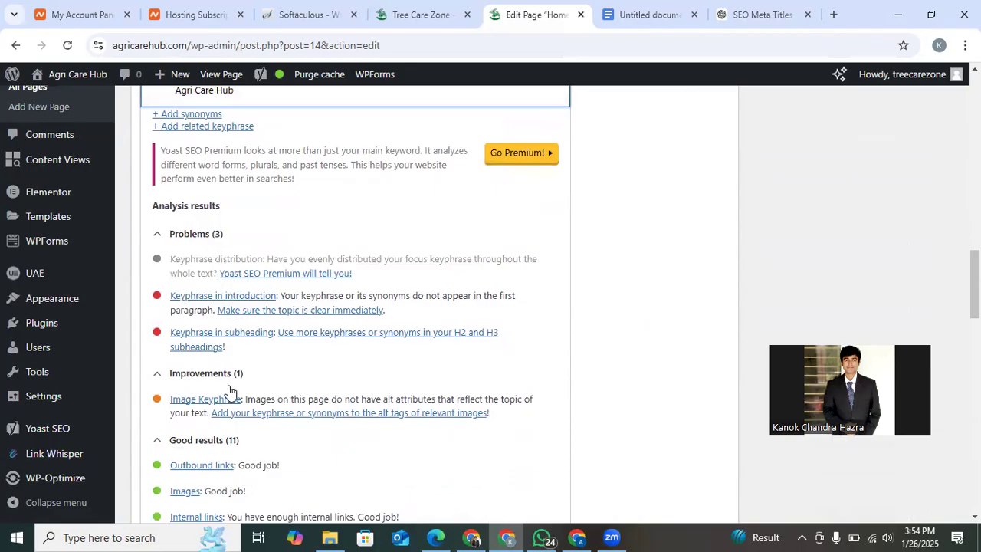
pyautogui.scroll(-1, 230, 394)
pyautogui.scroll(1, 216, 314)
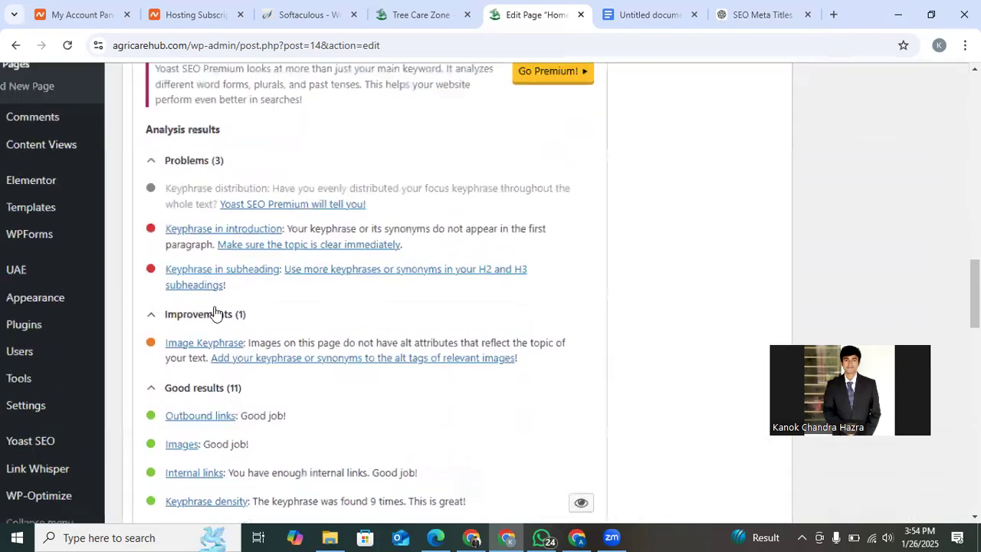
pyautogui.scroll(3, 216, 314)
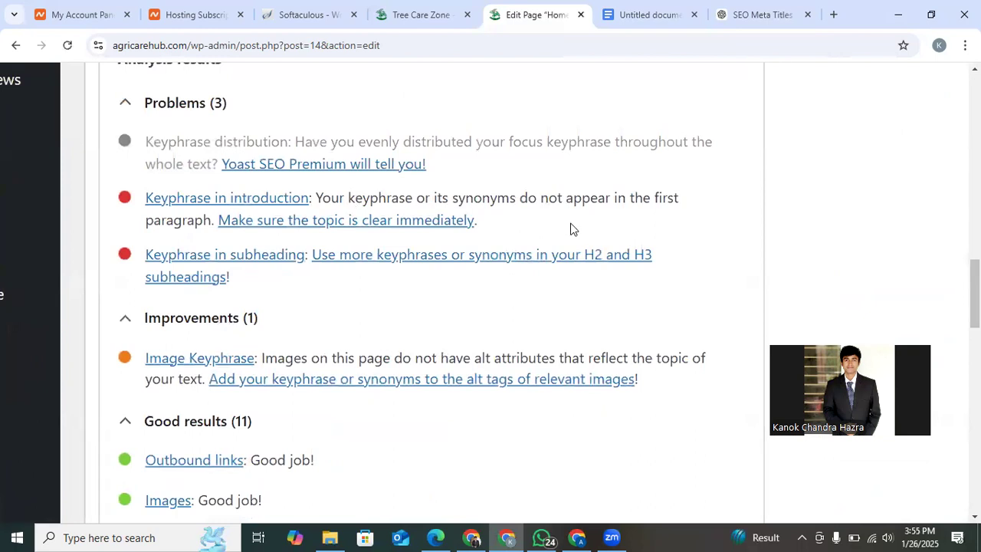
pyautogui.scroll(-4, 570, 229)
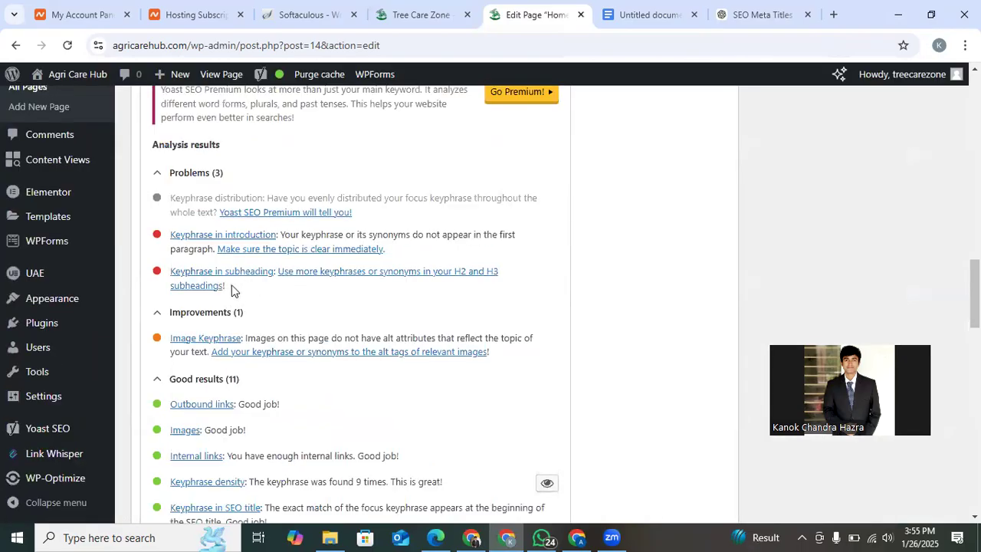
pyautogui.scroll(3, 230, 310)
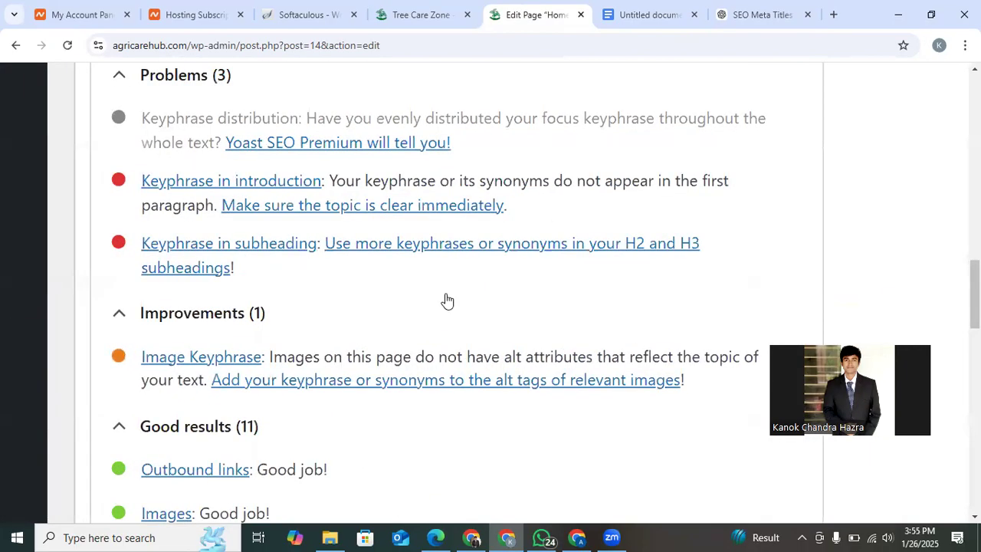
pyautogui.scroll(-3, 390, 282)
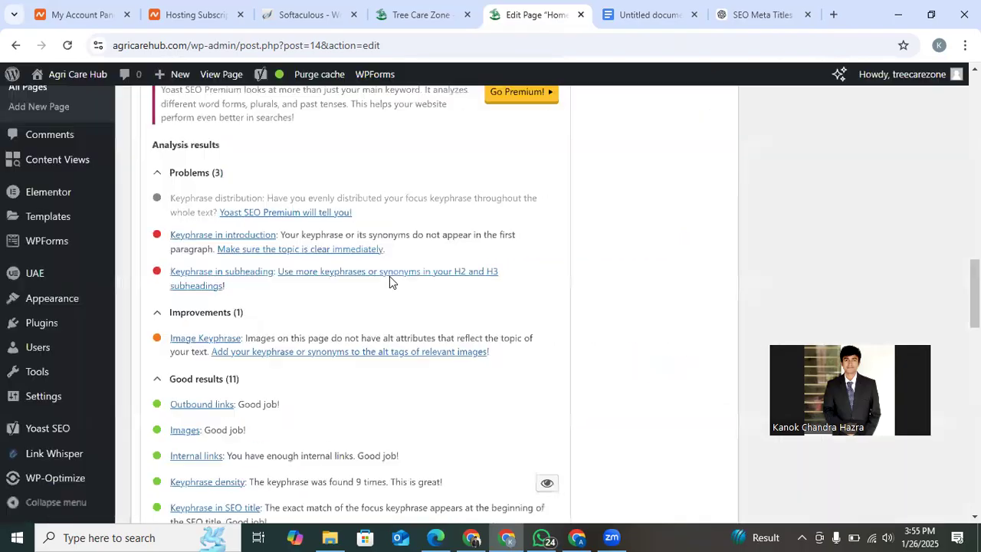
# From the live Agri Care Hub homepage, open the Home page in the Elementor editor in a new tab.
pyautogui.click(424, 10)
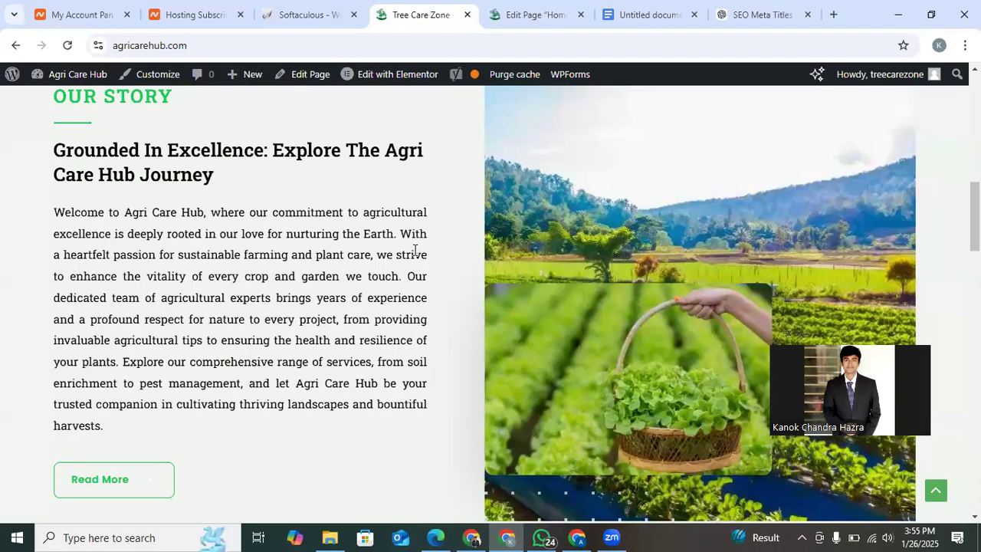
pyautogui.scroll(10, 415, 250)
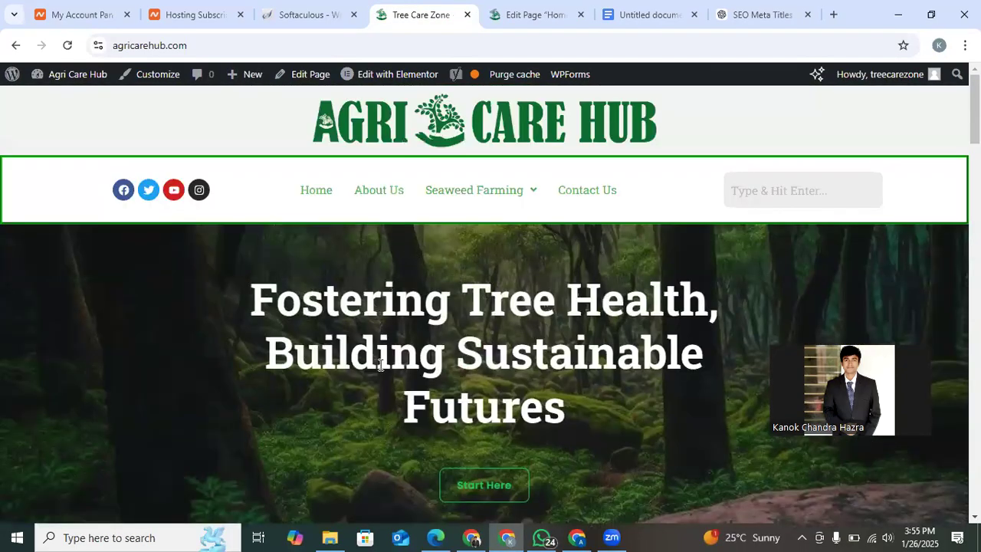
pyautogui.rightClick(378, 80)
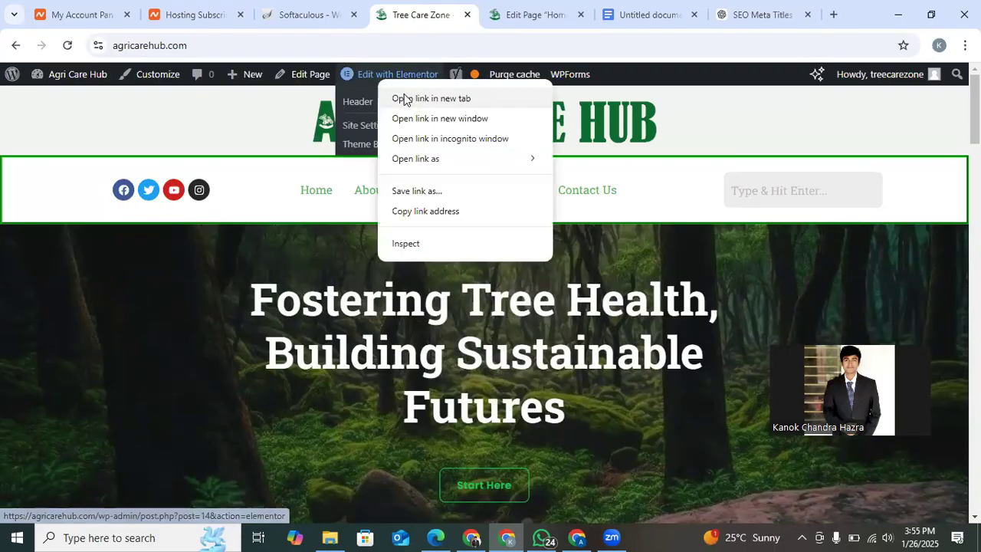
pyautogui.click(405, 98)
pyautogui.click(462, 6)
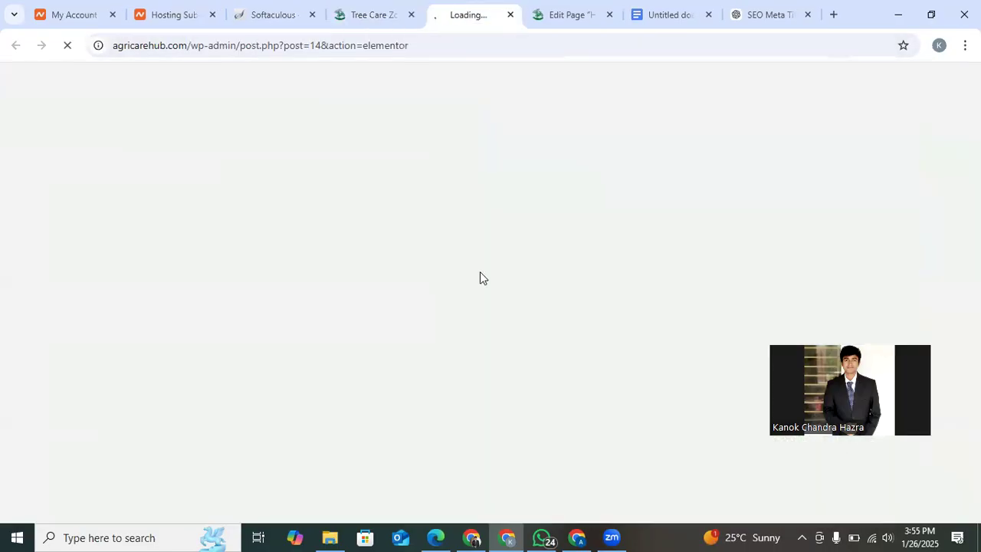
# Examine the live homepage from the hero title through the articles, Our Story and testimonials down to the footer.
pyautogui.click(354, 9)
pyautogui.scroll(-2, 403, 315)
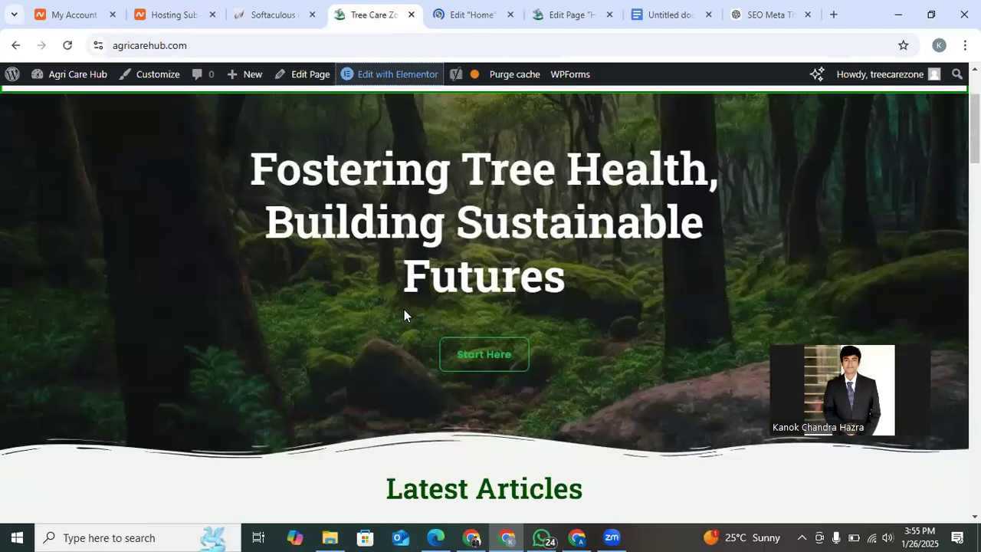
pyautogui.scroll(-3, 483, 365)
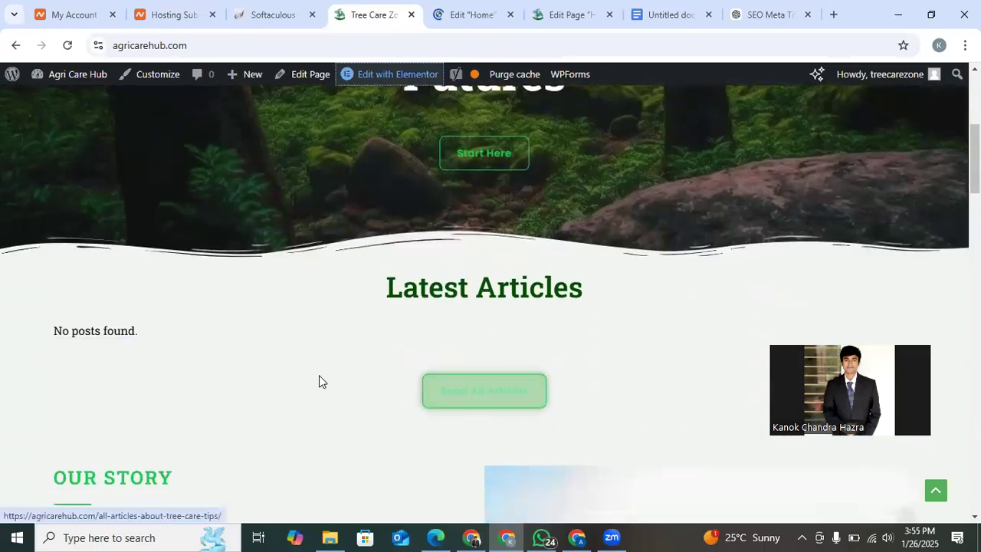
pyautogui.scroll(-3, 319, 374)
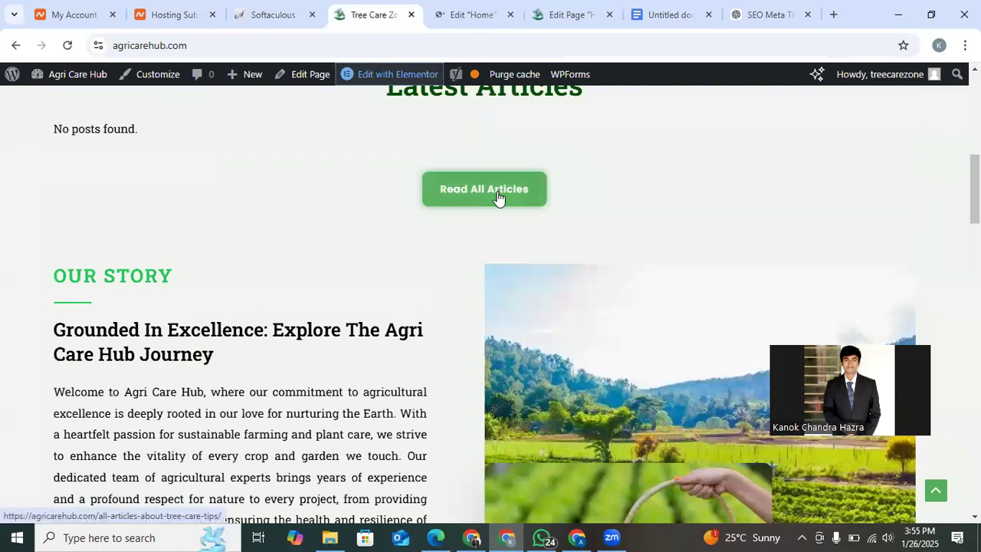
pyautogui.scroll(-3, 365, 407)
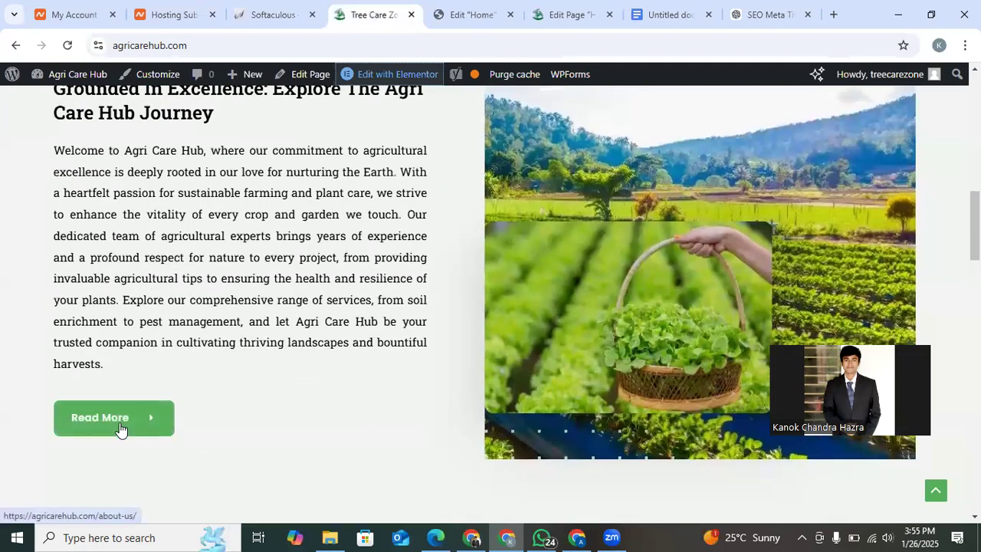
pyautogui.scroll(-5, 254, 441)
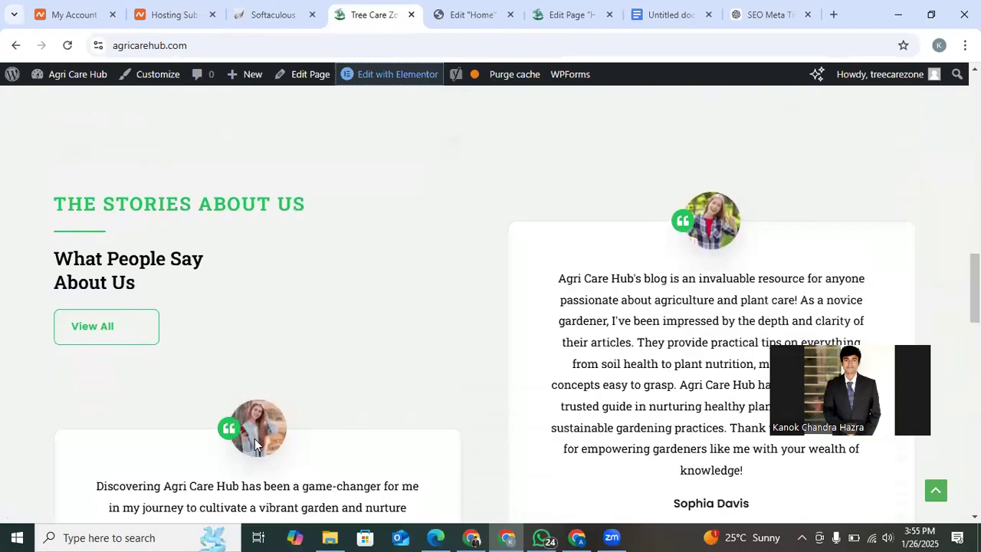
pyautogui.scroll(-2, 651, 380)
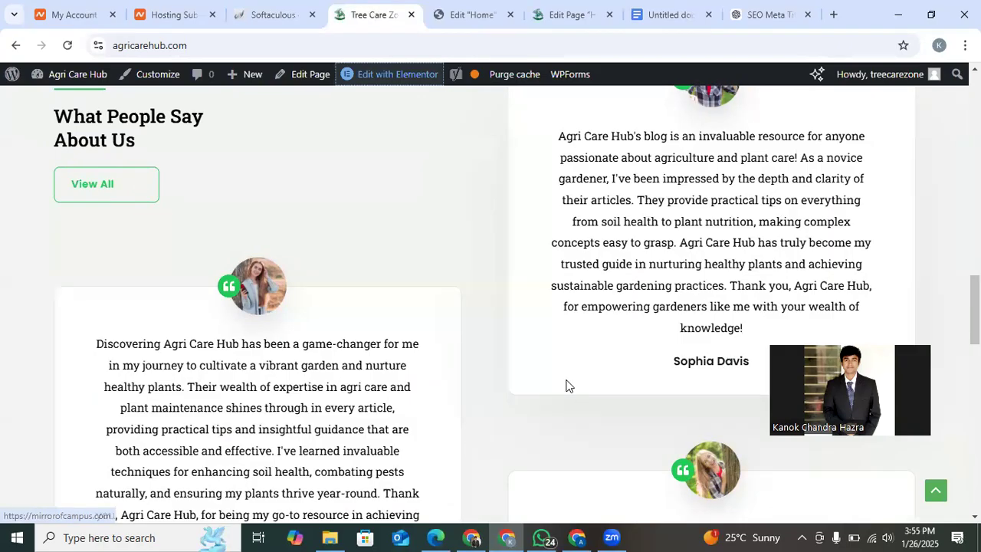
pyautogui.scroll(-3, 366, 344)
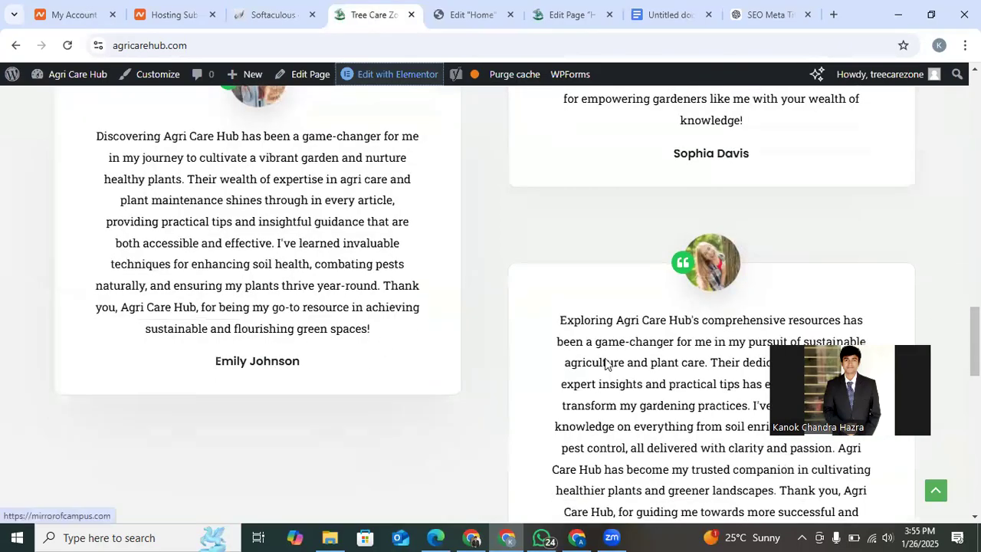
pyautogui.scroll(-3, 606, 360)
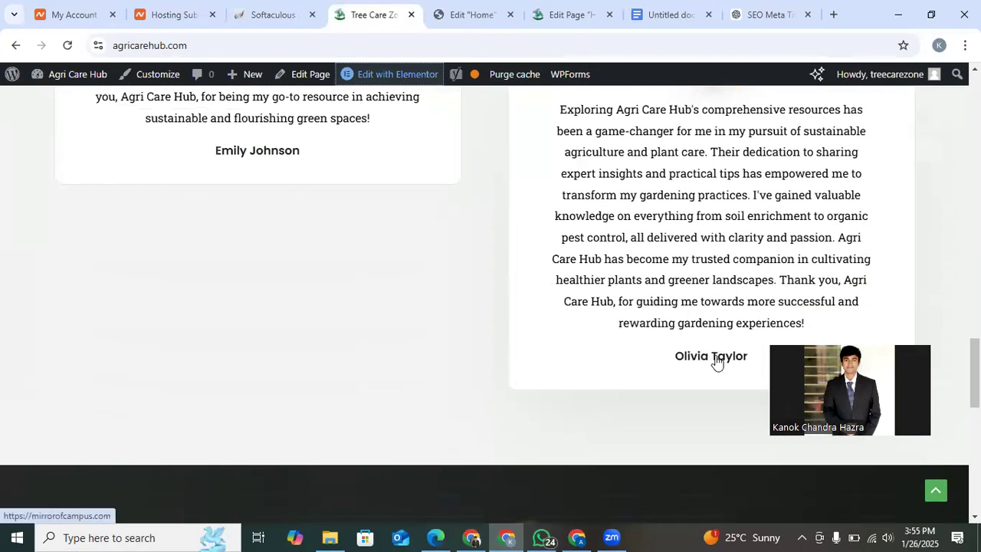
pyautogui.scroll(-7, 551, 367)
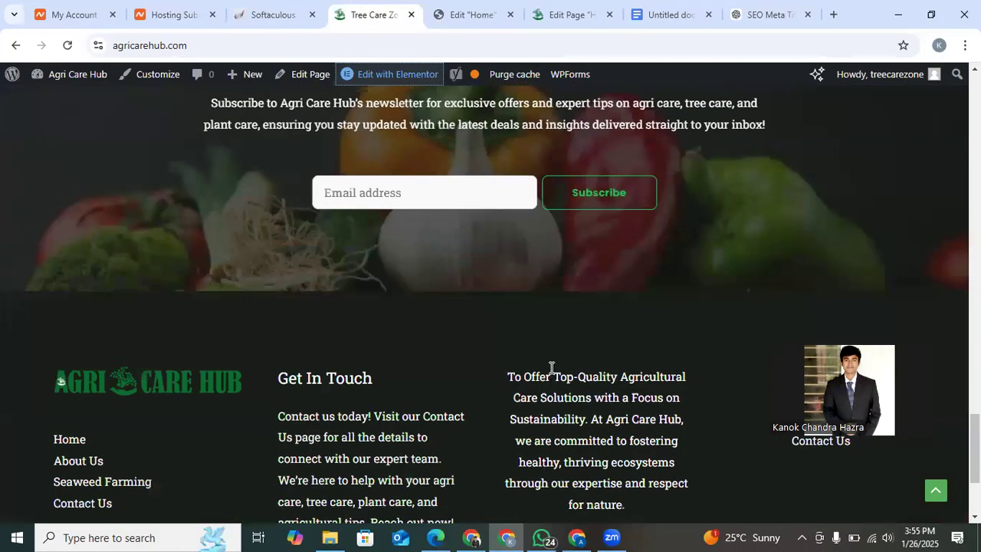
pyautogui.scroll(-3, 550, 368)
pyautogui.click(464, 11)
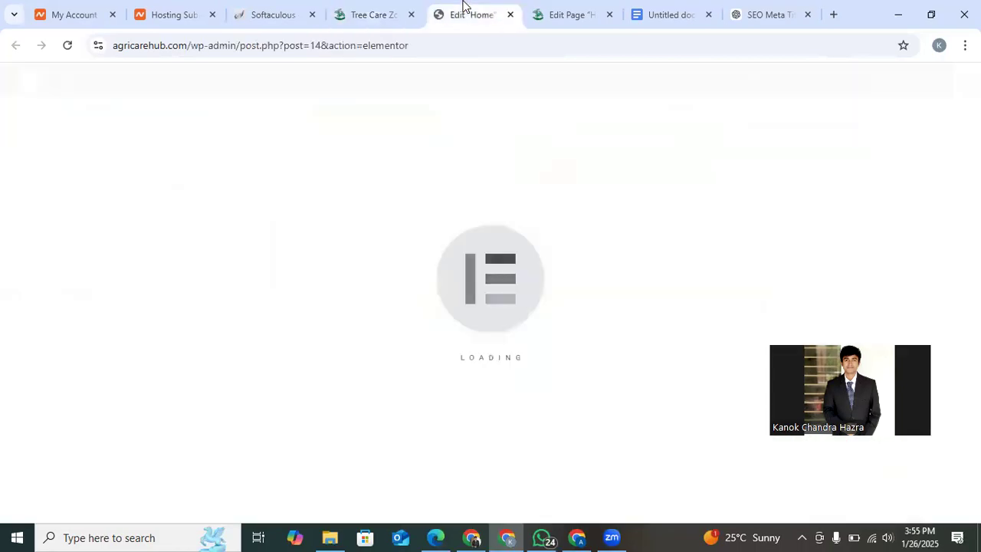
pyautogui.click(375, 6)
pyautogui.scroll(8, 610, 289)
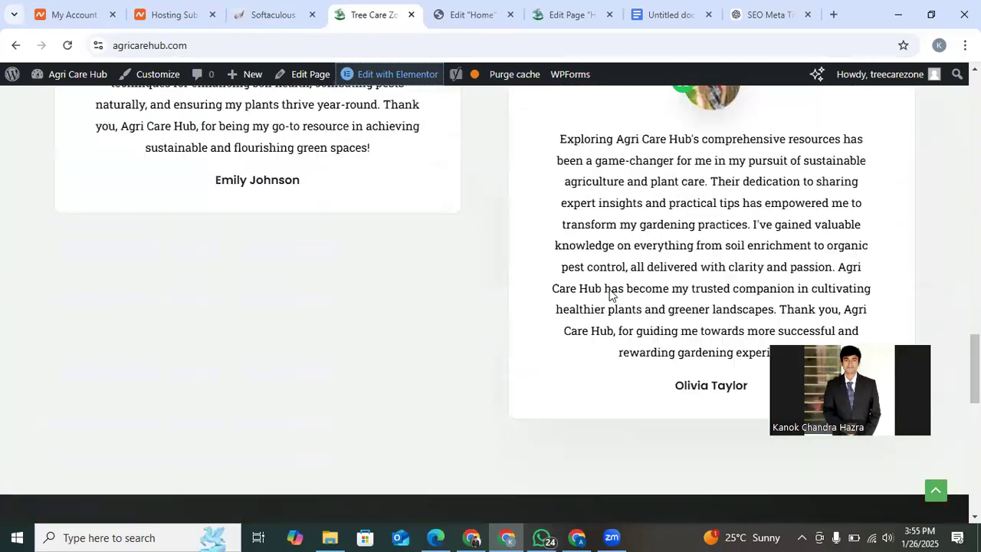
pyautogui.scroll(2, 609, 289)
# Recheck the keyphrase problems in the SEO analysis, and select the hero heading "Fostering Tree Health, Building Sustainable Futures" in the Elementor editor.
pyautogui.click(484, 6)
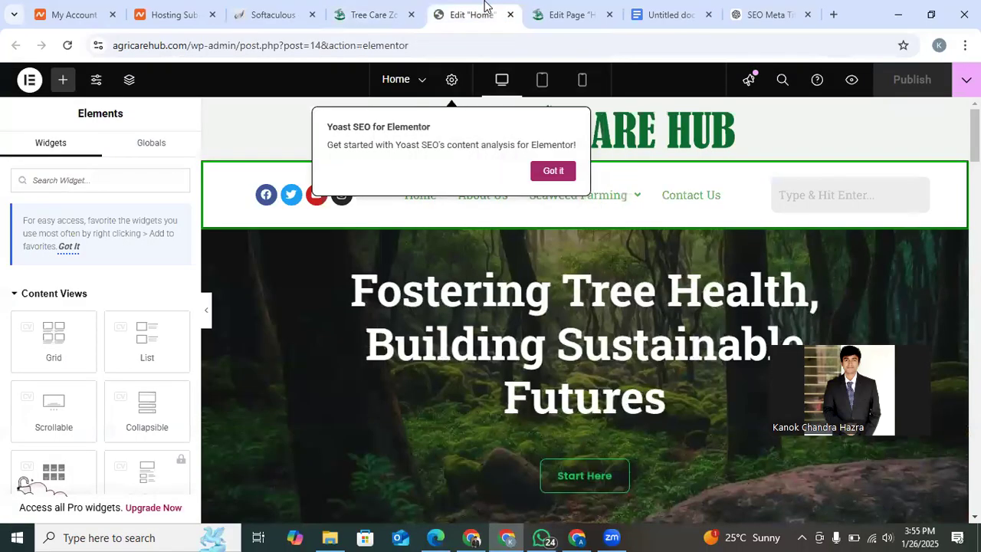
pyautogui.click(545, 9)
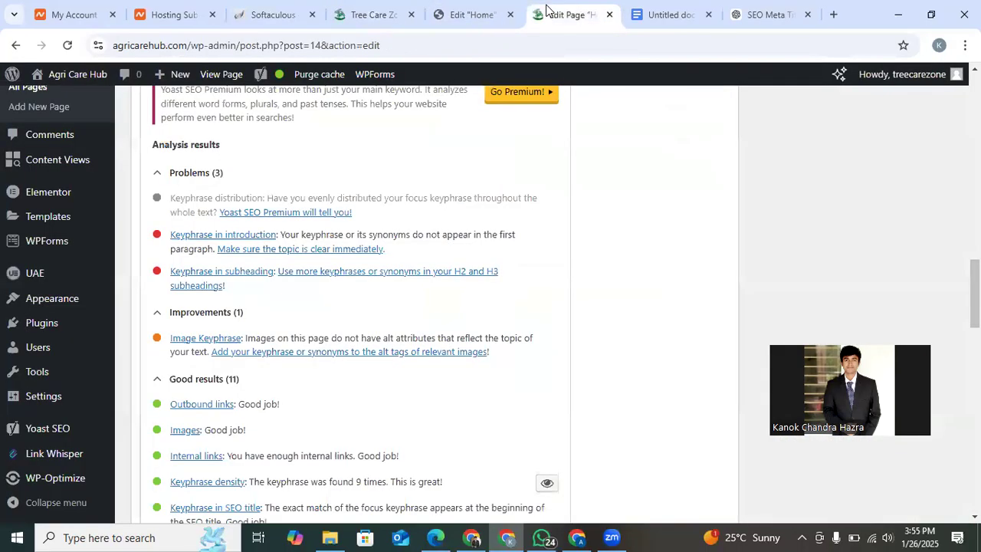
pyautogui.click(468, 9)
pyautogui.scroll(-3, 488, 266)
pyautogui.scroll(3, 491, 216)
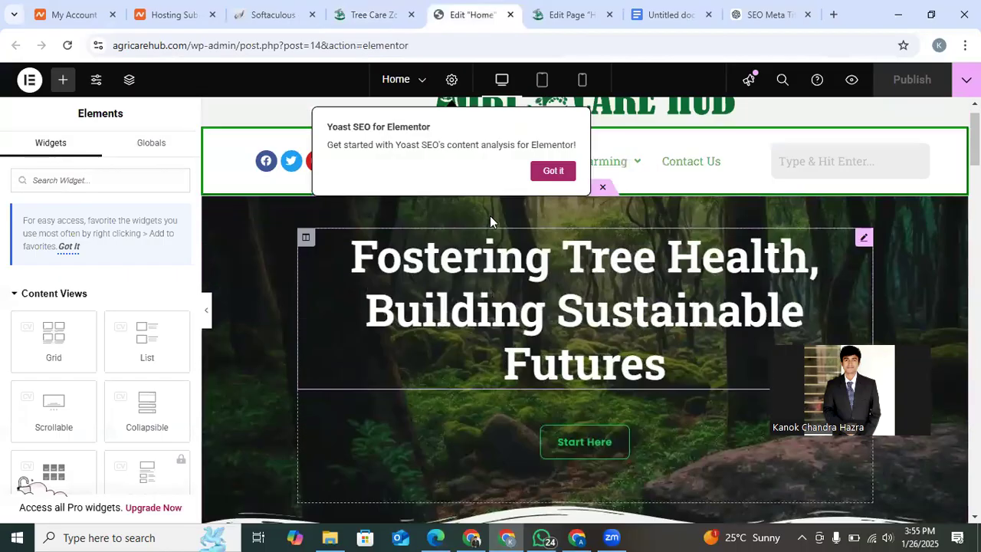
pyautogui.click(592, 299)
# Check the HTML tags of the "Grounded in Excellence: Explore the Agri Care Hub Journey" and "Our Story" headings in the Elementor editor.
pyautogui.scroll(-6, 592, 300)
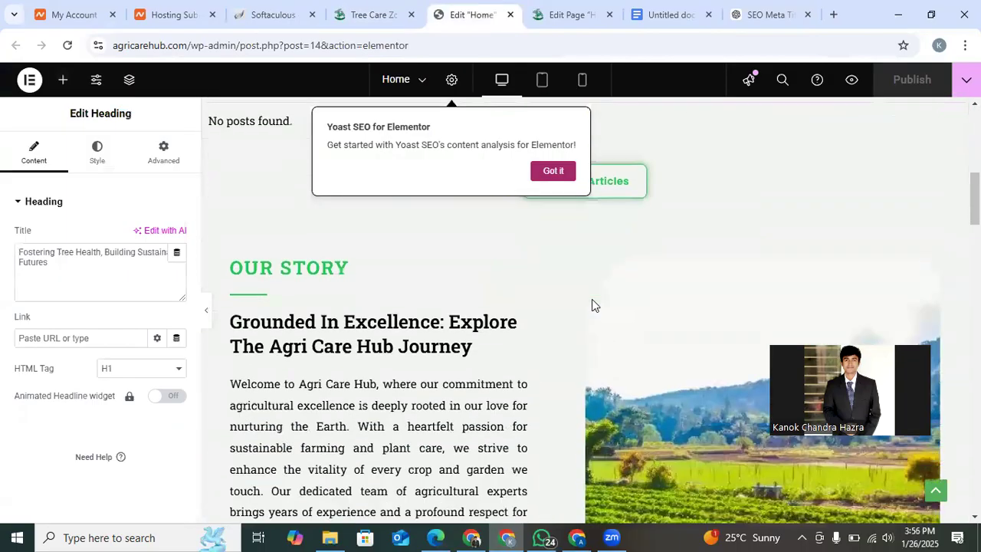
pyautogui.scroll(3, 387, 346)
pyautogui.scroll(-3, 388, 345)
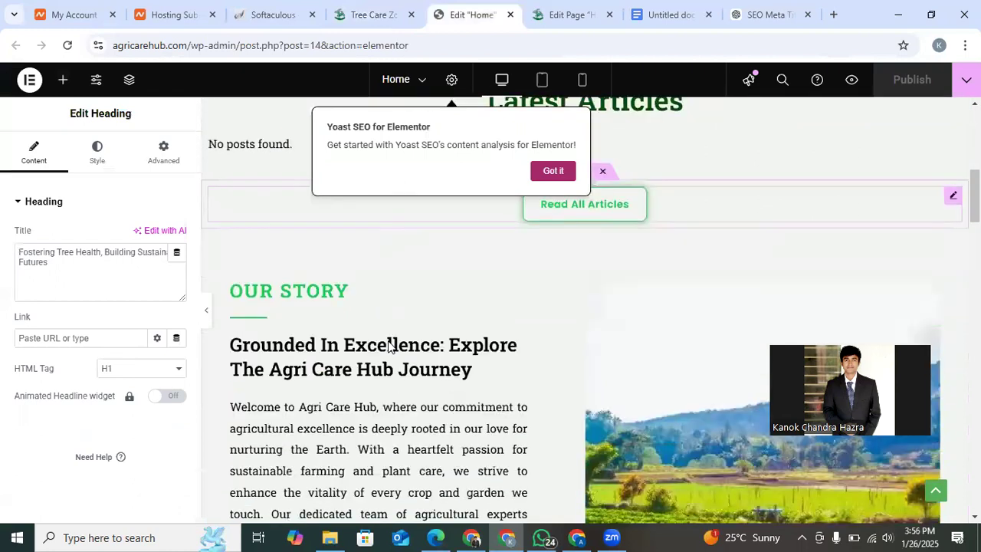
pyautogui.scroll(7, 389, 346)
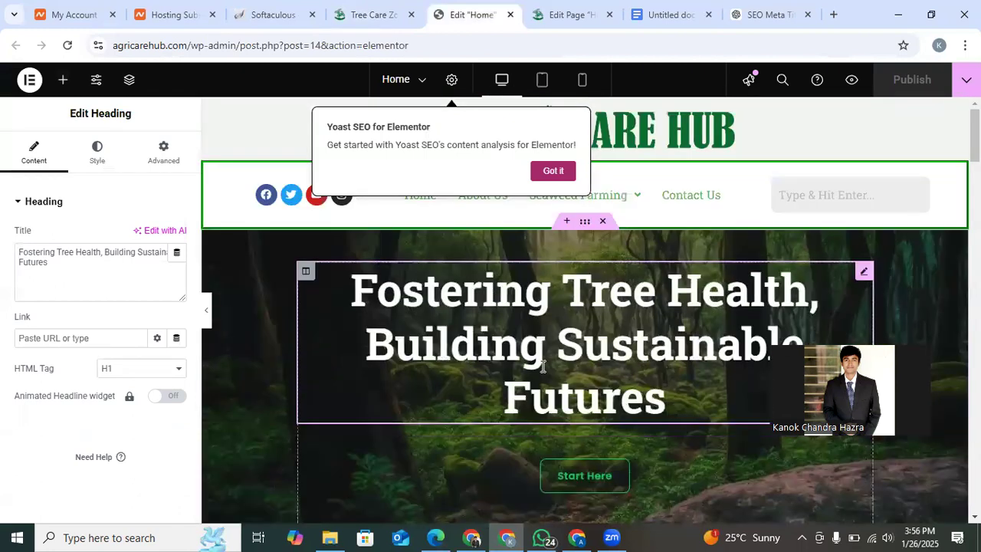
pyautogui.scroll(-2, 542, 367)
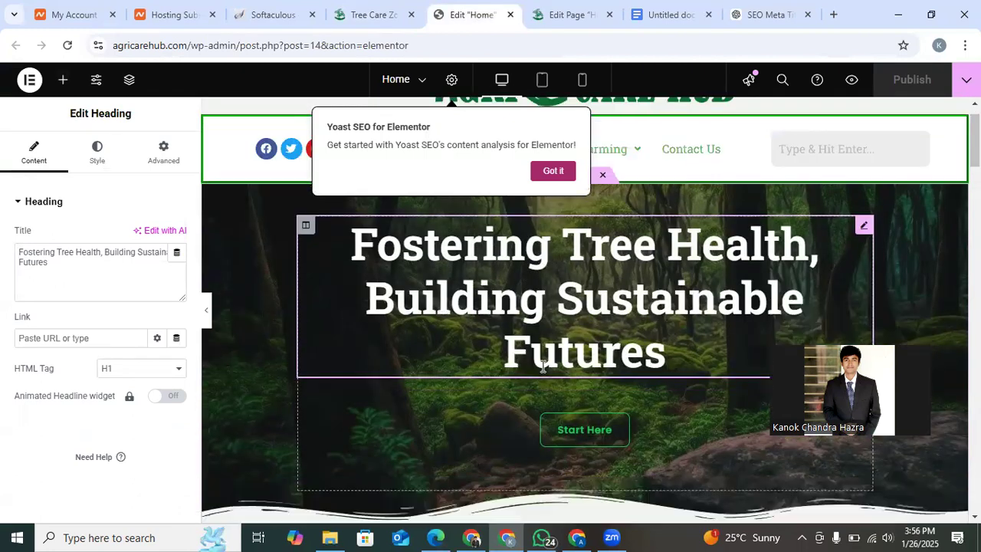
pyautogui.scroll(-2, 439, 391)
pyautogui.scroll(-5, 438, 390)
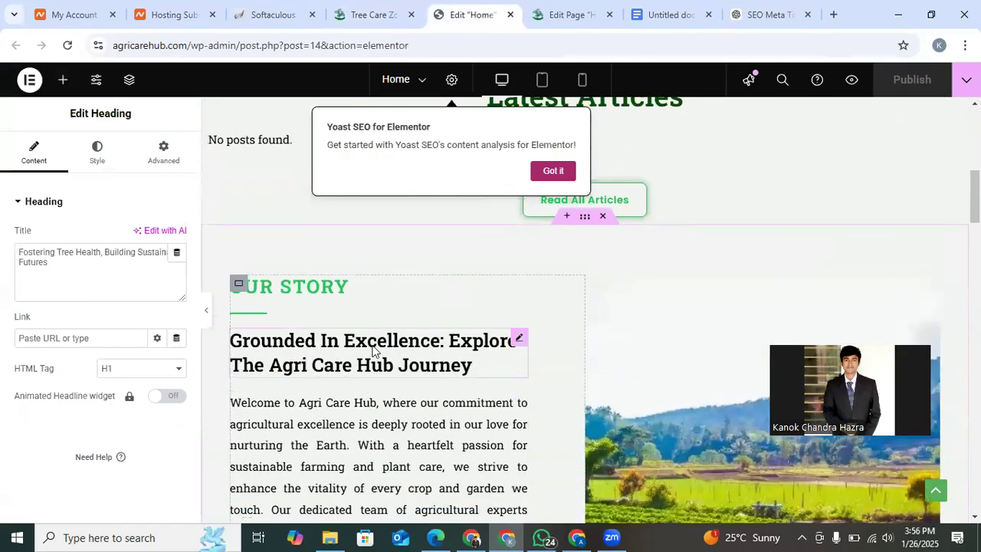
pyautogui.click(373, 350)
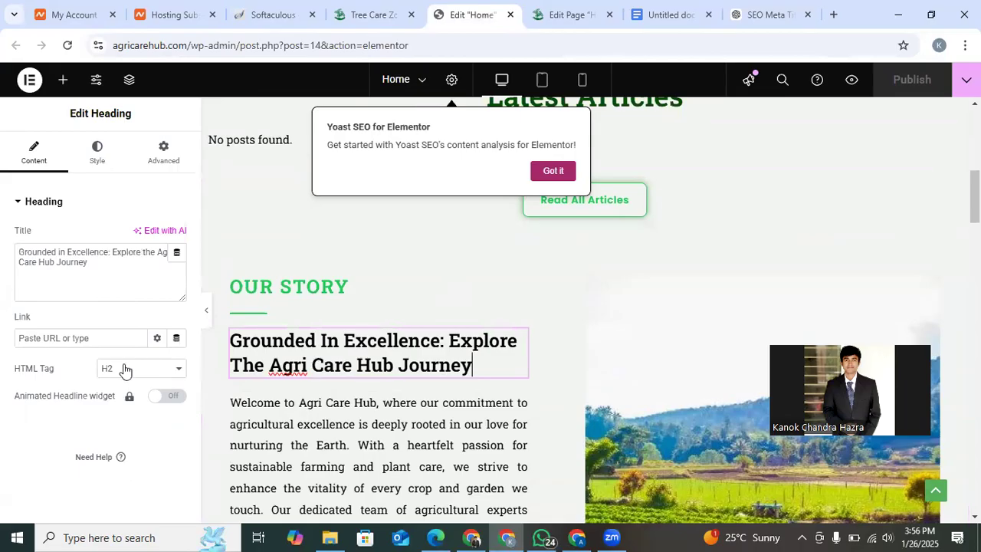
pyautogui.scroll(1, 356, 396)
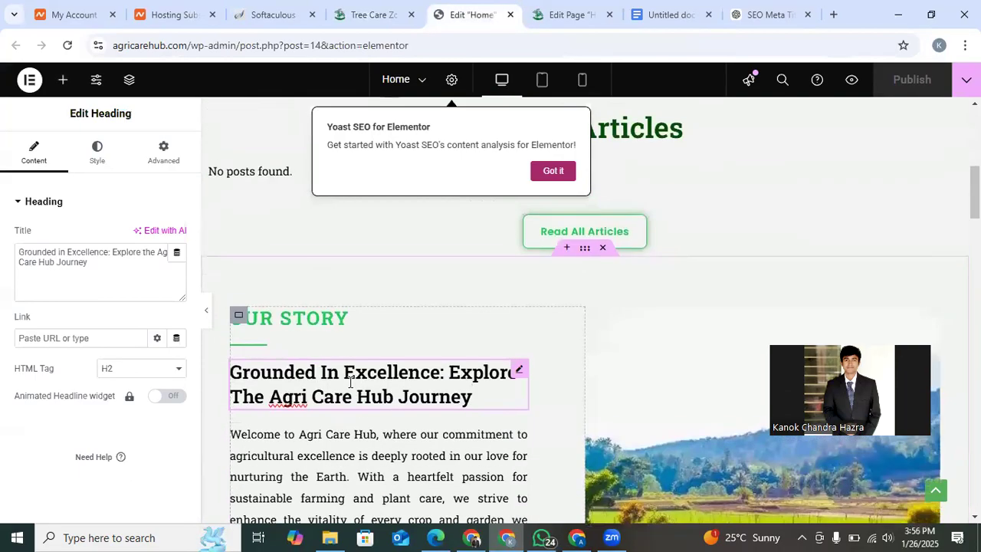
pyautogui.click(332, 319)
pyautogui.scroll(-2, 393, 414)
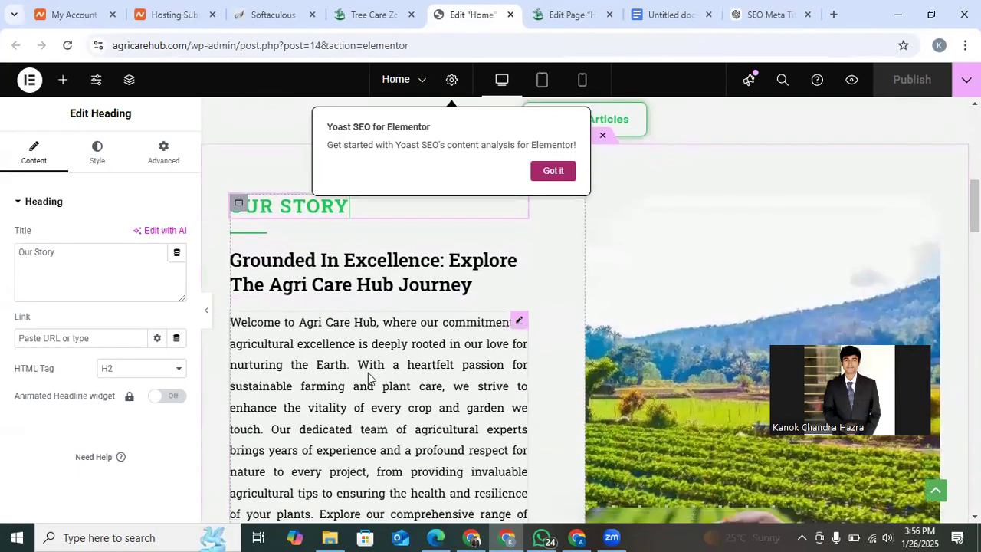
# Inspect the Our Story paragraph and the HTML tag of the "The Stories About Us" heading, and look through the sections down to the newsletter signup.
pyautogui.click(357, 368)
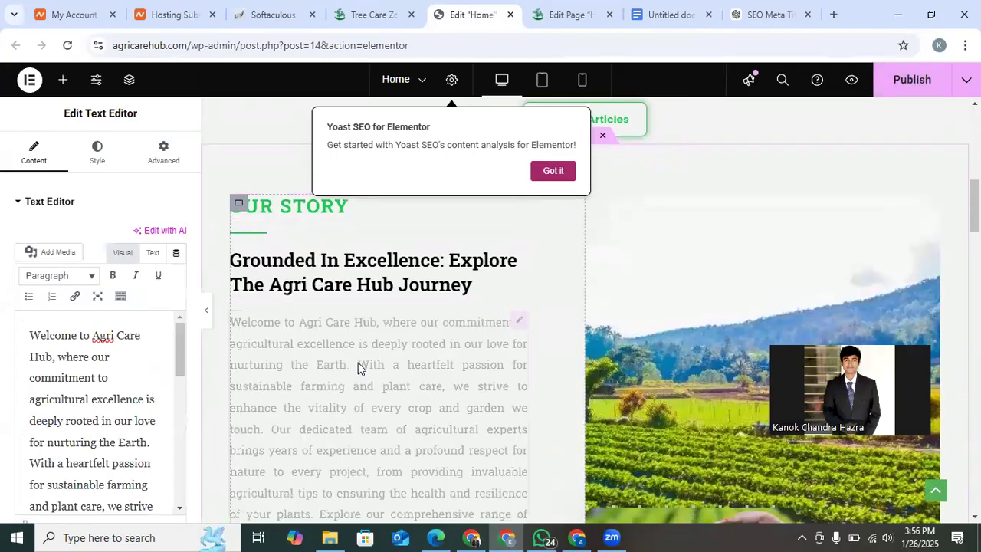
pyautogui.scroll(-5, 357, 368)
pyautogui.scroll(-2, 358, 368)
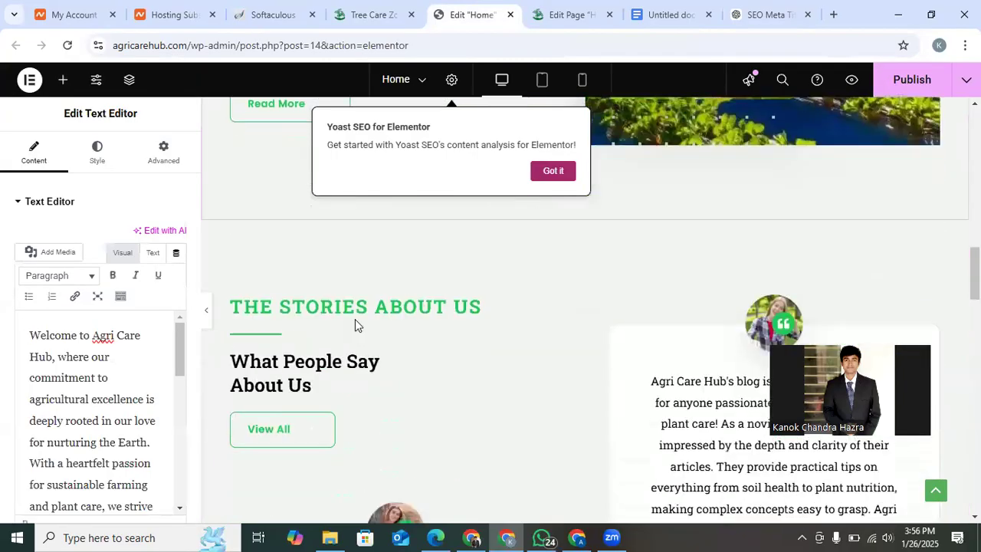
pyautogui.click(429, 308)
pyautogui.scroll(-15, 530, 372)
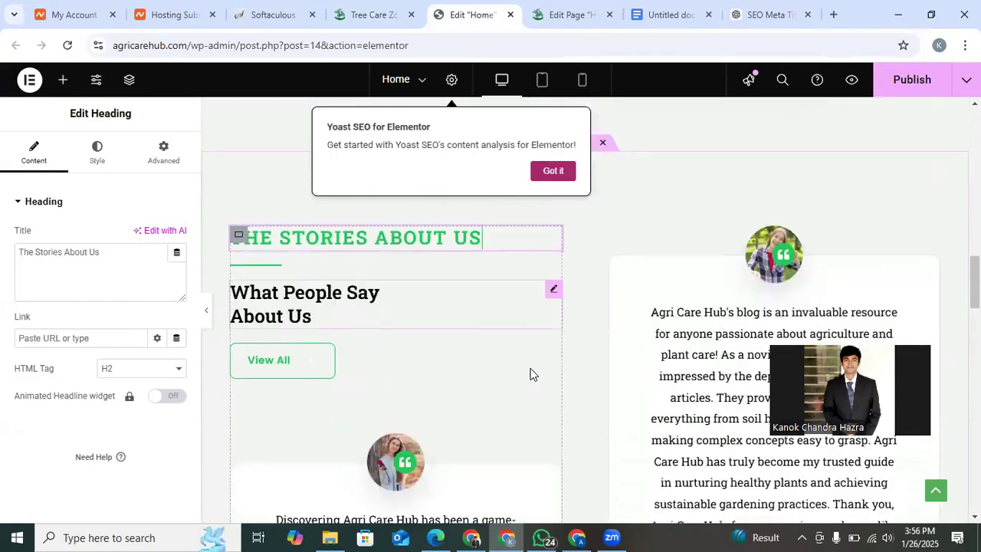
pyautogui.scroll(-9, 530, 373)
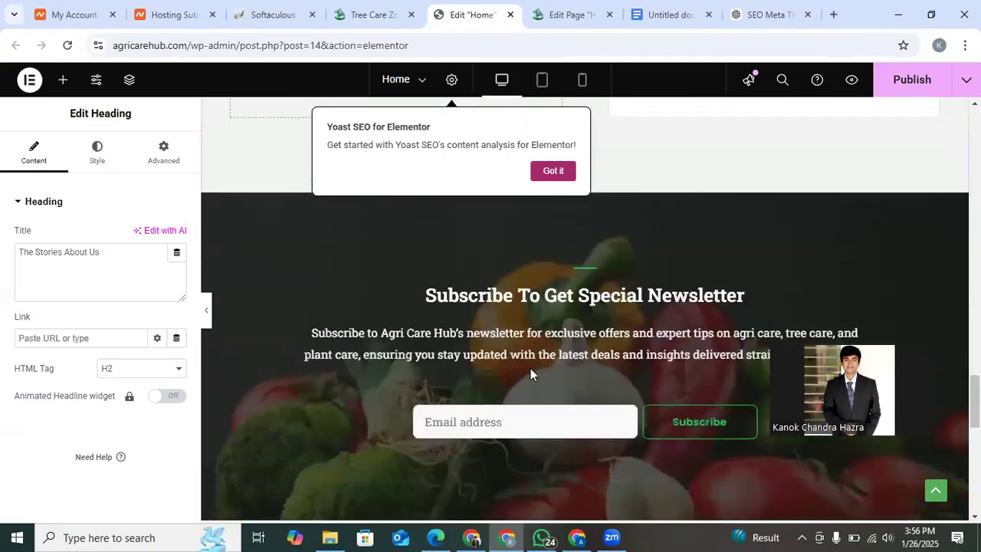
pyautogui.scroll(7, 531, 373)
pyautogui.scroll(5, 536, 353)
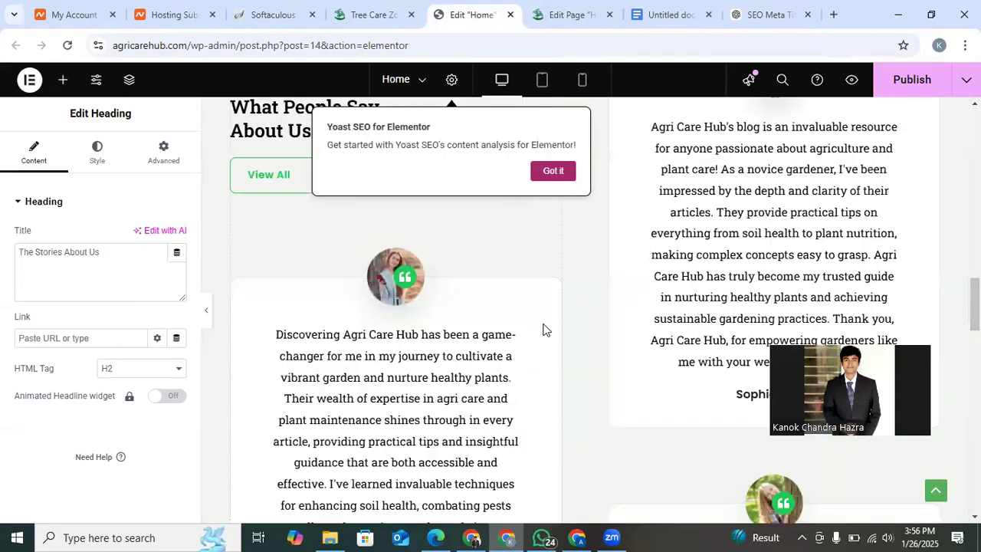
# Reread the keyphrase in introduction and keyphrase in subheading problems in the Home page's SEO analysis.
pyautogui.click(569, 11)
pyautogui.scroll(2, 467, 328)
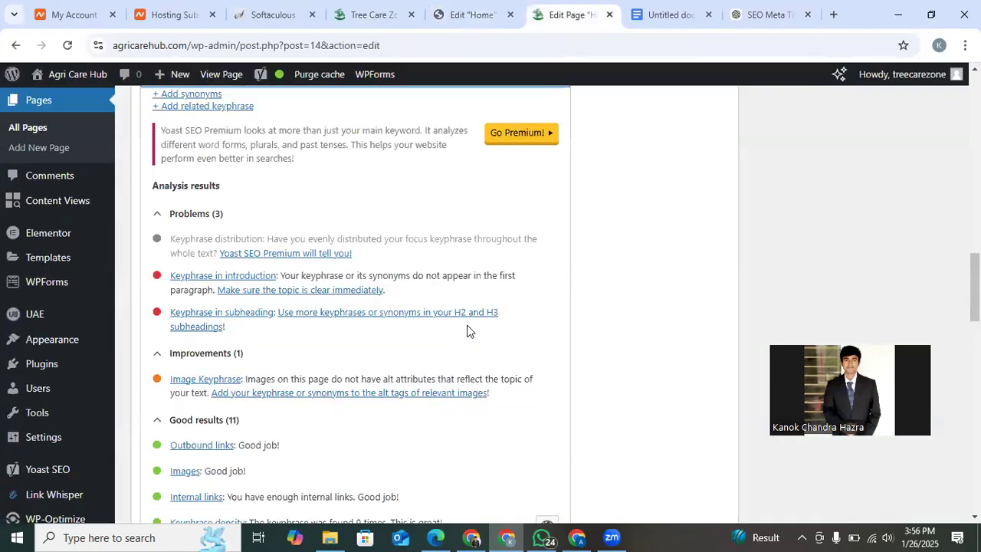
pyautogui.scroll(5, 236, 357)
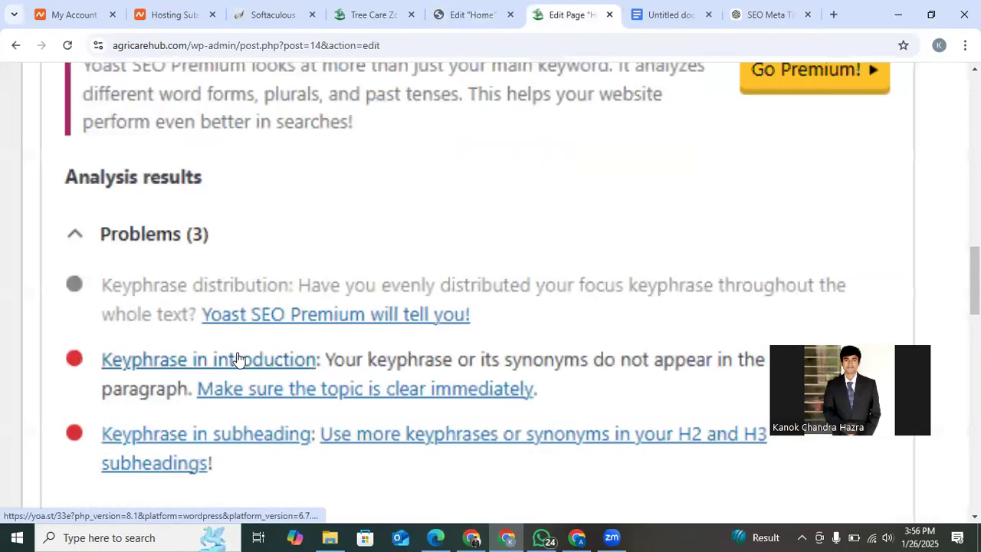
pyautogui.scroll(-5, 239, 358)
pyautogui.scroll(4, 201, 427)
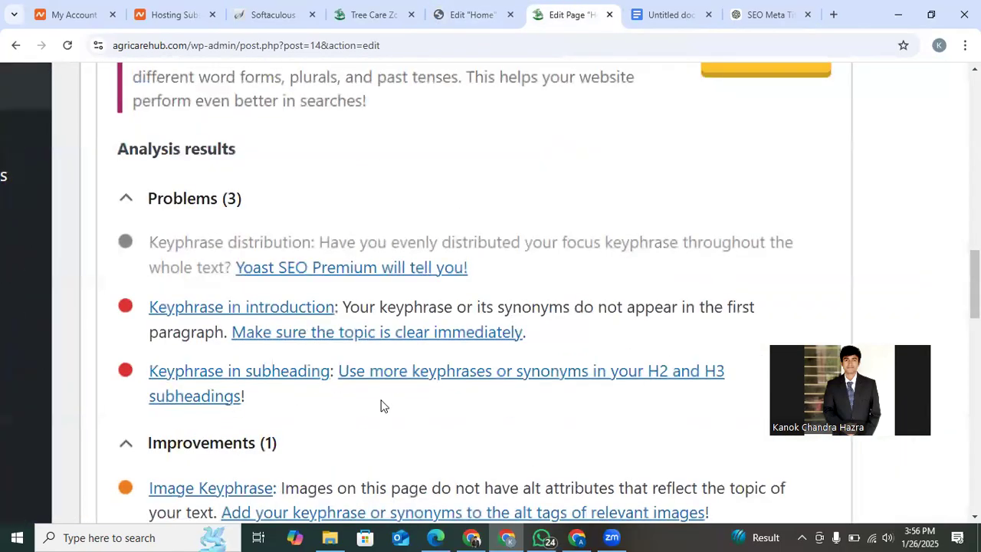
pyautogui.scroll(-5, 383, 406)
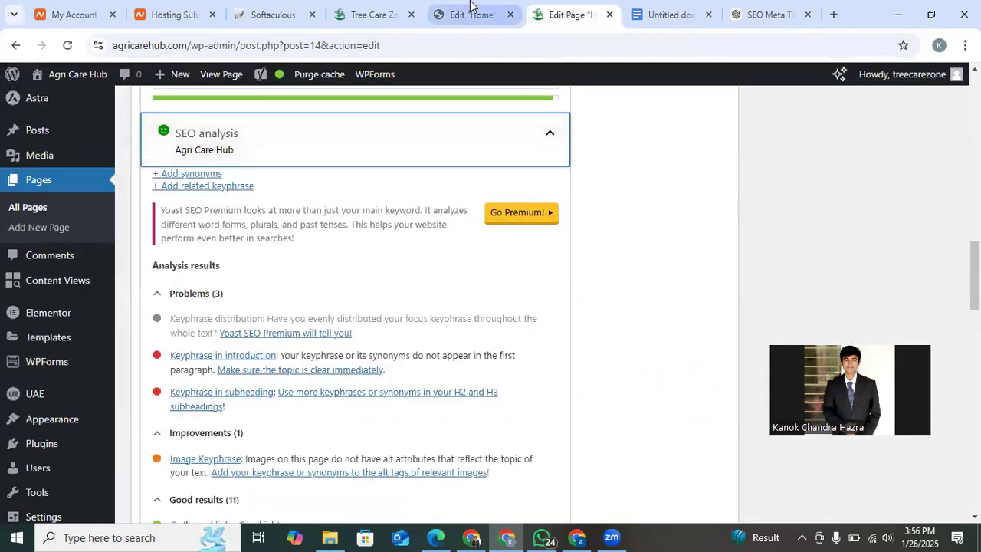
# Return to the Elementor editor and select the hero heading to check its title and HTML tag.
pyautogui.click(470, 6)
pyautogui.scroll(10, 543, 234)
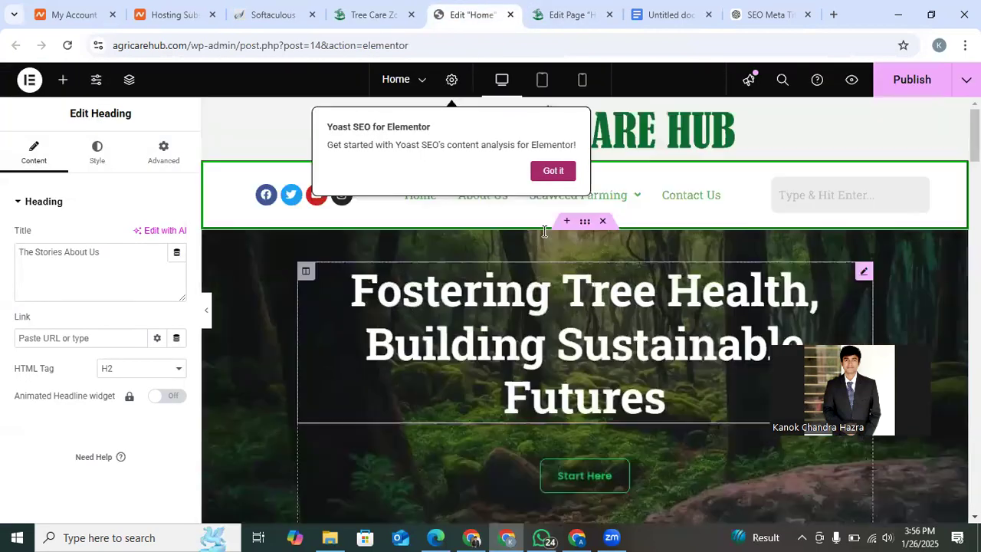
pyautogui.click(548, 346)
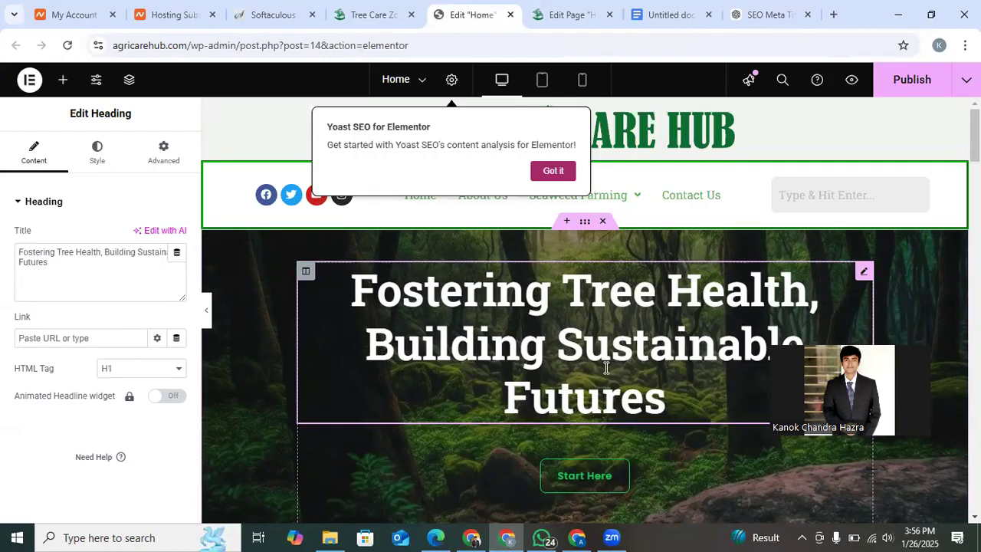
pyautogui.moveTo(754, 307); pyautogui.dragTo(742, 422)
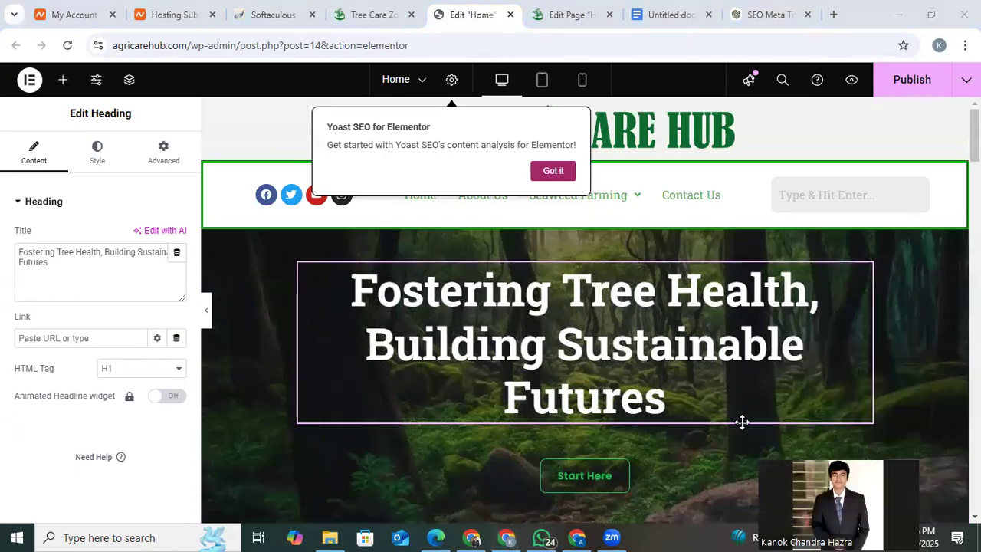
# Copy the hero title "Fostering Tree Health, Building Sustainable Futures" from the live homepage and paste it below the prompts in the Google Docs document.
pyautogui.click(373, 15)
pyautogui.scroll(5, 473, 268)
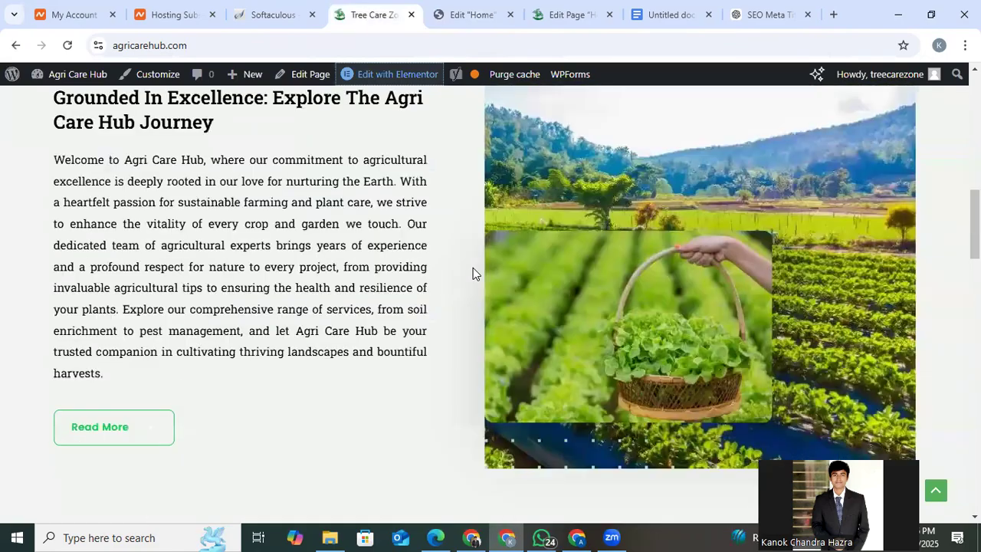
pyautogui.scroll(5, 473, 267)
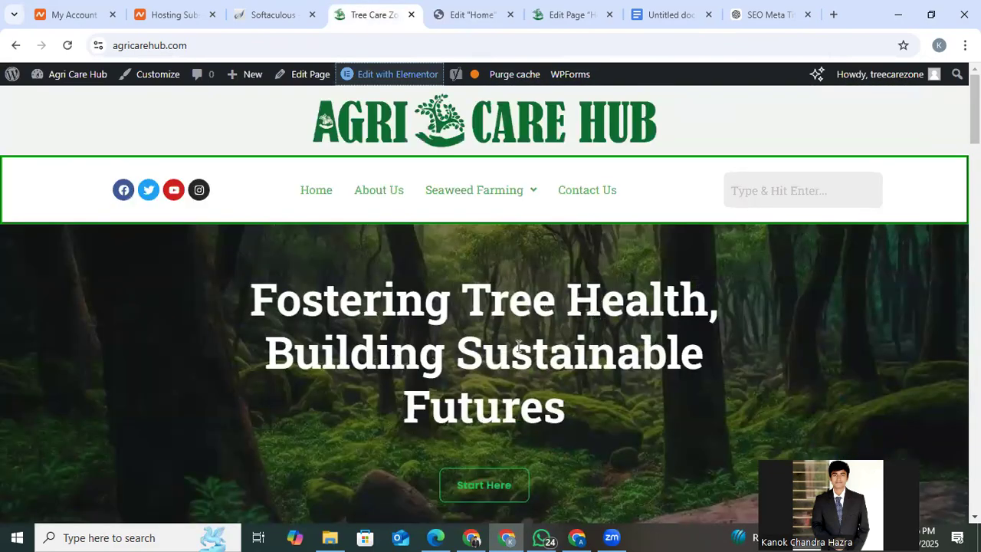
pyautogui.tripleClick(518, 345)
pyautogui.hotkey('ctrl', 'c')
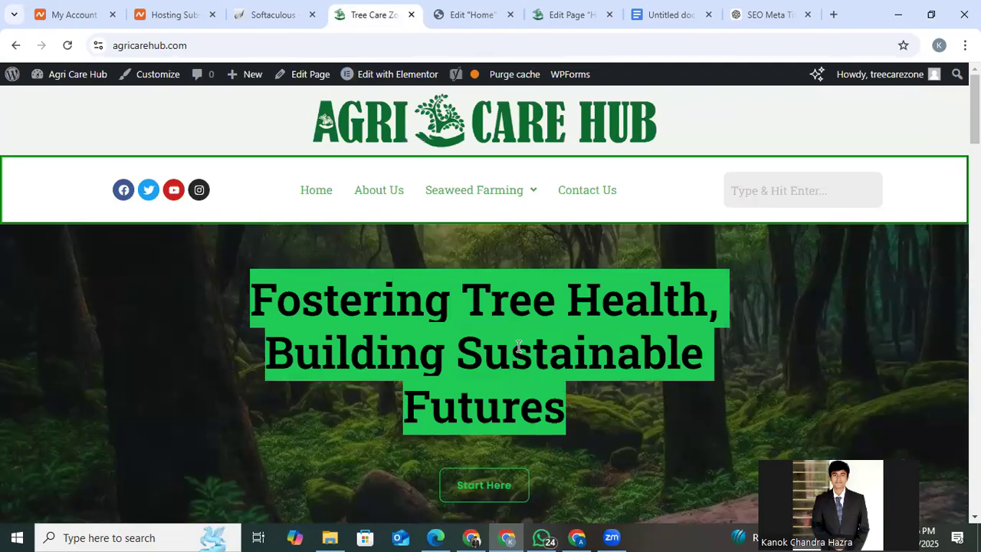
pyautogui.click(659, 14)
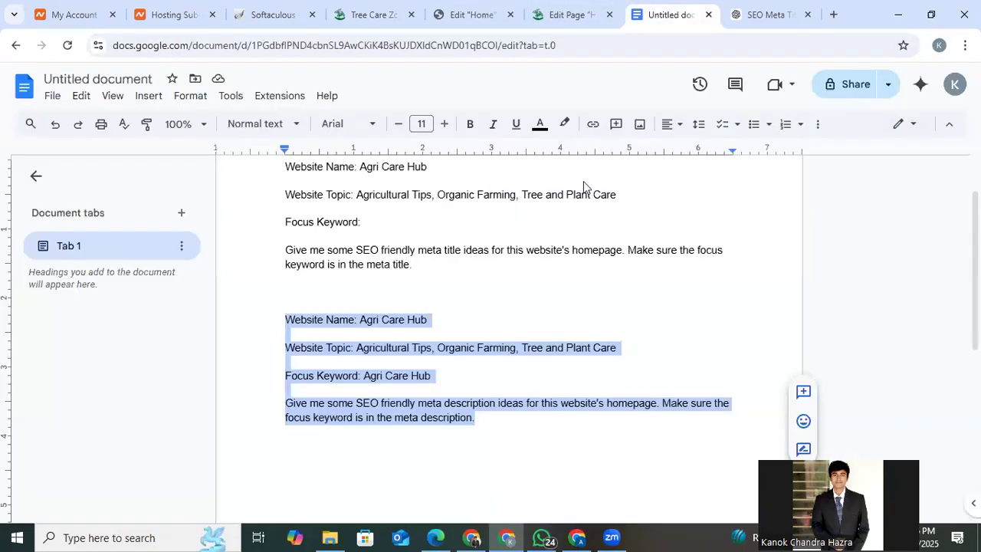
pyautogui.scroll(-2, 494, 333)
pyautogui.click(494, 333)
pyautogui.press('Return')
pyautogui.hotkey('ctrl', 'v')
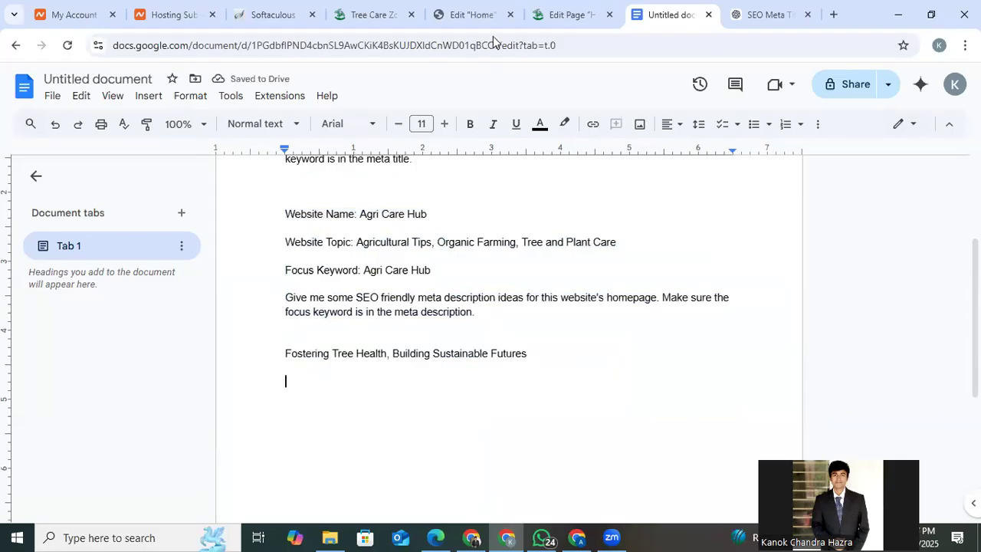
pyautogui.click(541, 7)
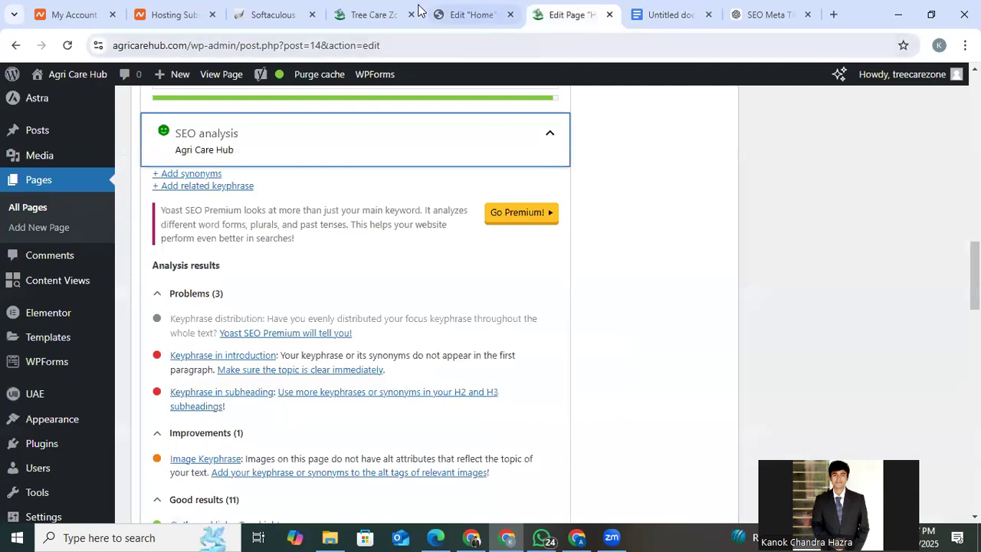
pyautogui.click(376, 9)
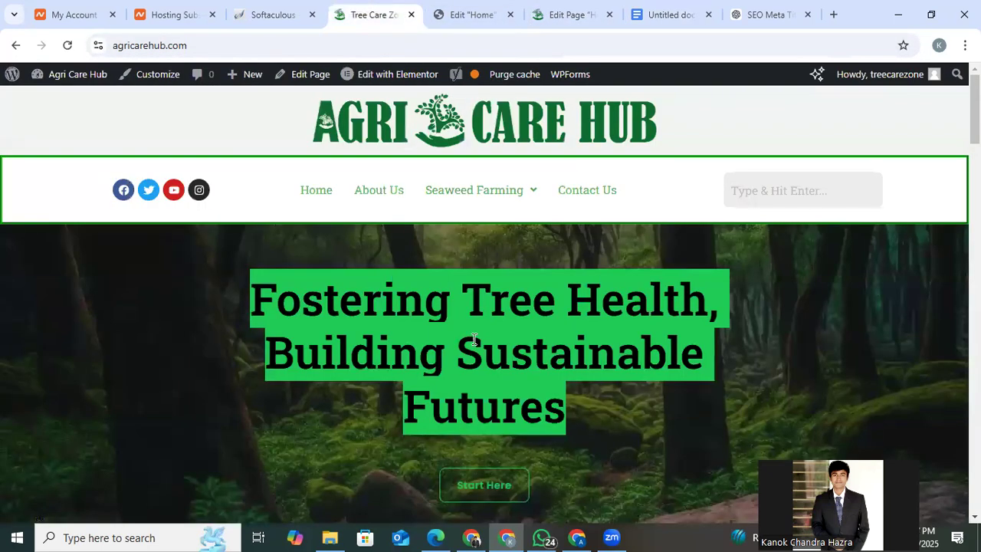
pyautogui.rightClick(517, 327)
pyautogui.click(562, 347)
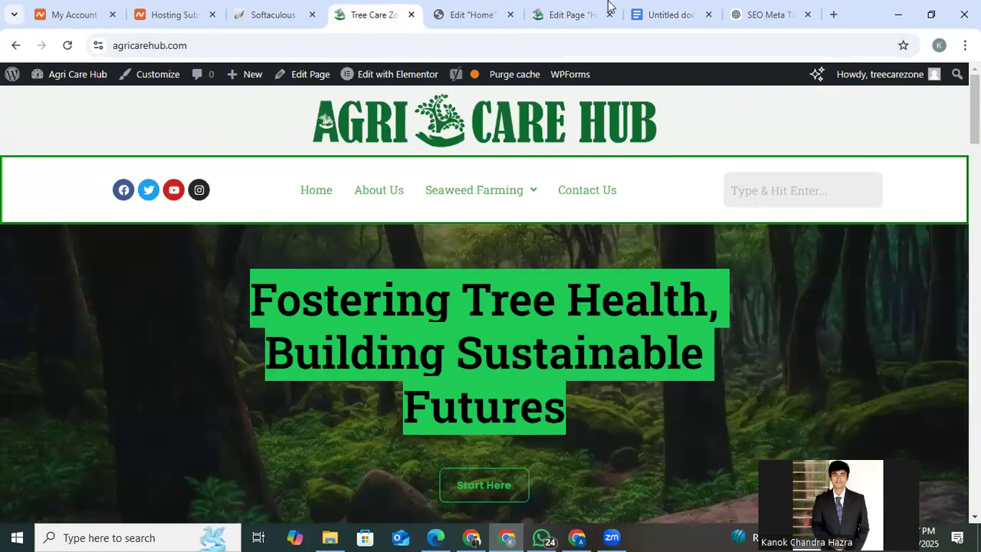
pyautogui.click(649, 7)
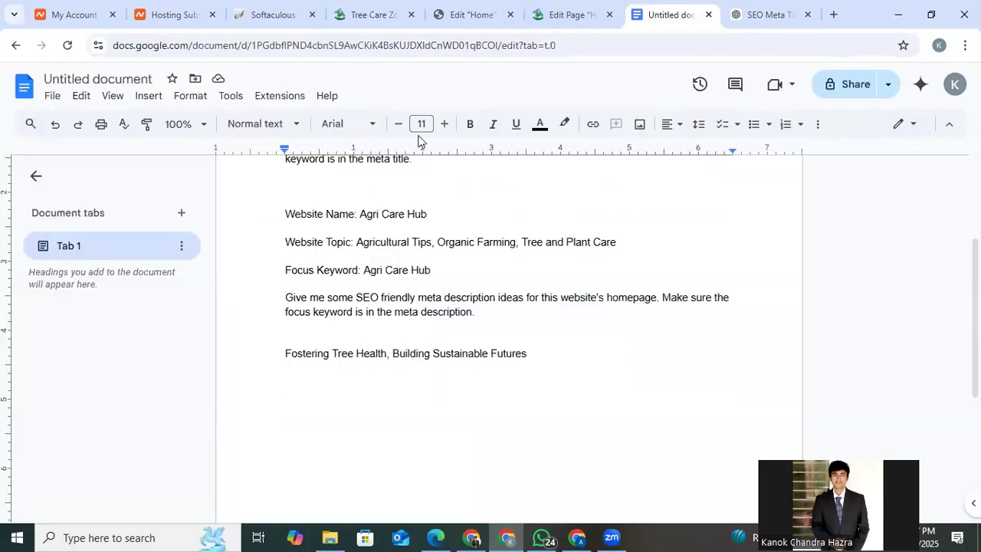
pyautogui.click(360, 6)
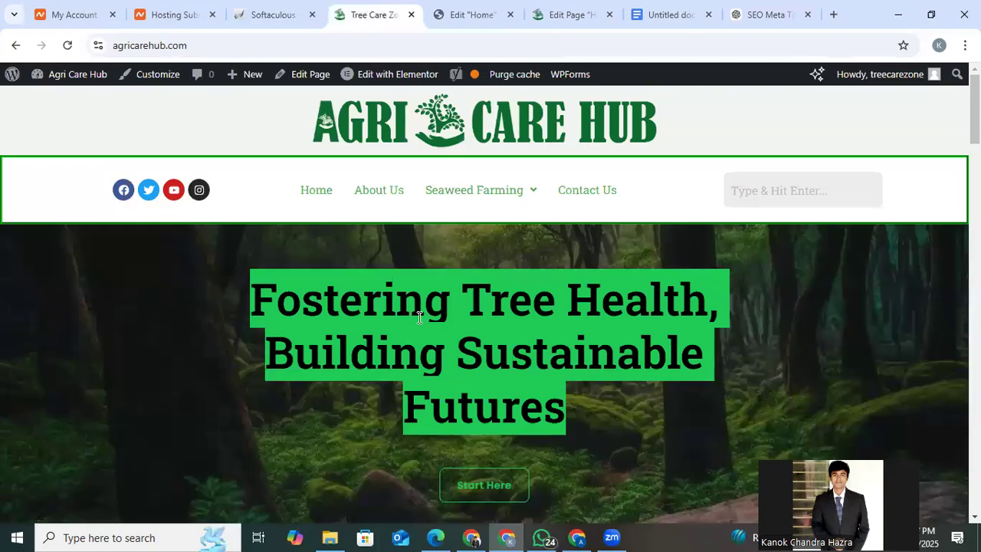
# Enclose the pasted hero title in double quotation marks in the Google Docs document.
pyautogui.click(659, 9)
pyautogui.click(544, 353)
pyautogui.write('"')
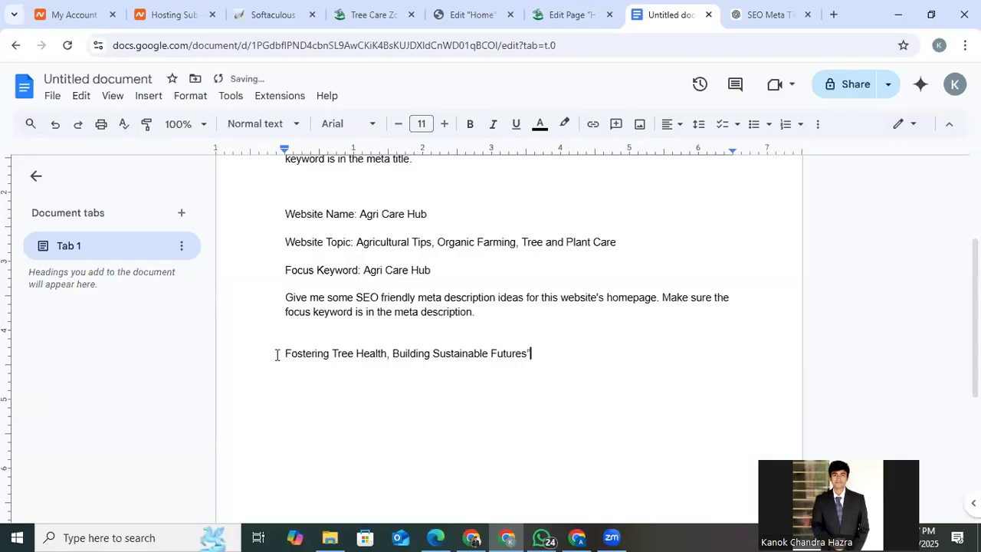
pyautogui.write('"')
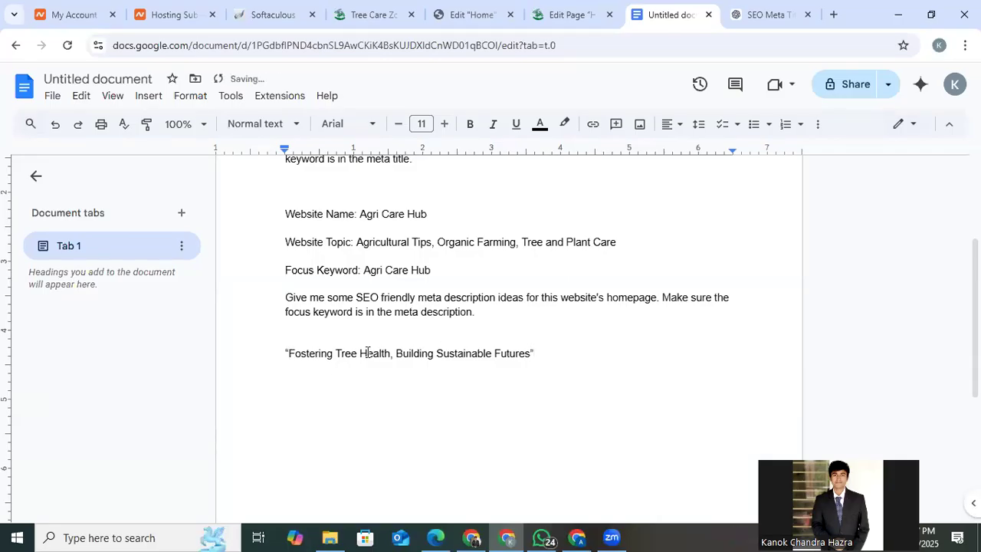
pyautogui.click(547, 353)
# Continue the prompt after the quoted title with "I want to add", the website name "Agri Care Hub" copied from above, and "this".
pyautogui.moveTo(360, 214); pyautogui.dragTo(427, 213)
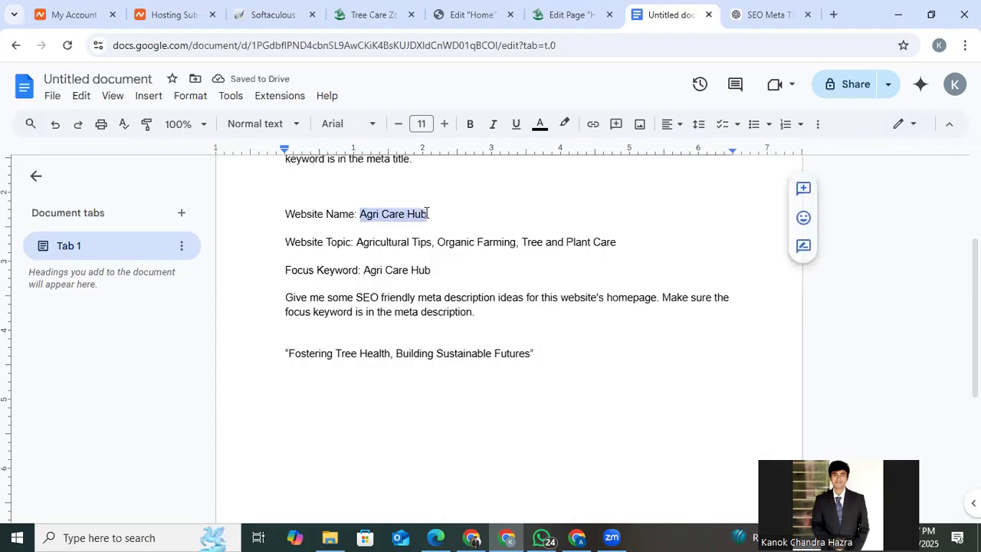
pyautogui.click(558, 358)
pyautogui.write('I wa')
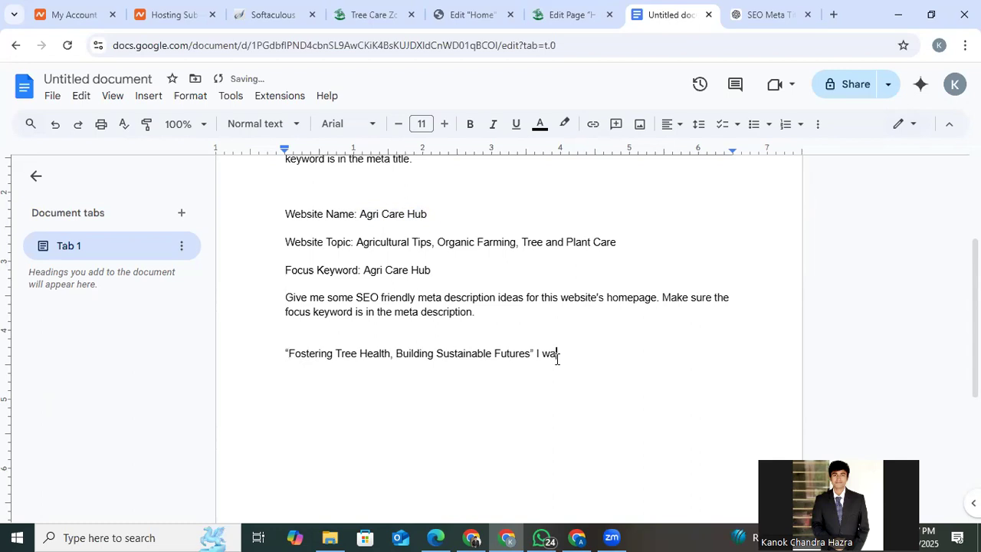
pyautogui.write('nt to add')
pyautogui.hotkey('ctrl', 'v')
pyautogui.write('this')
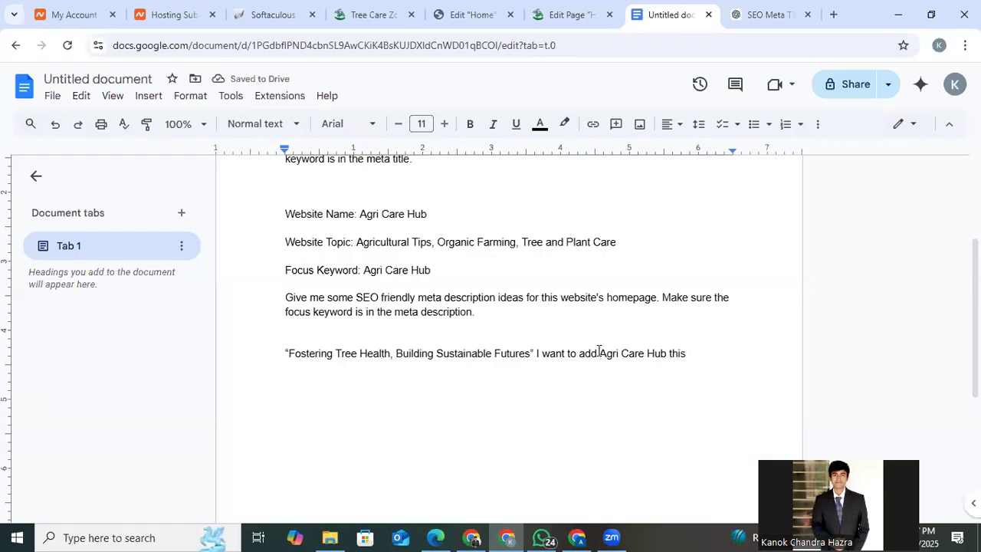
# Enclose "Agri Care Hub" in the new prompt line in double quotation marks.
pyautogui.click(599, 351)
pyautogui.write('"')
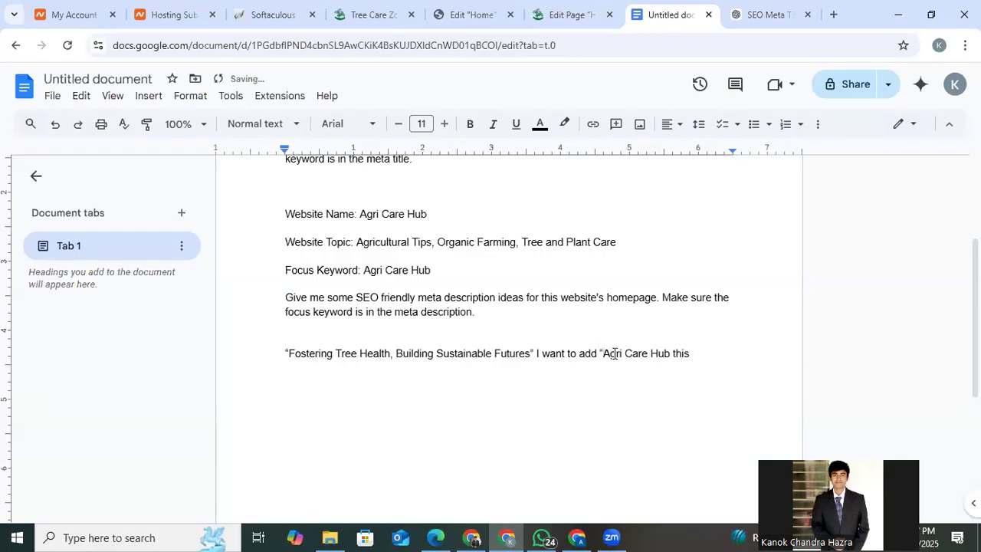
pyautogui.click(671, 351)
pyautogui.write('"')
# Change "this" to "those" and finish the prompt's first sentence with "words in the line given.".
pyautogui.click(698, 356)
pyautogui.press('BackSpace')
pyautogui.press('BackSpace')
pyautogui.write('ose words in the ')
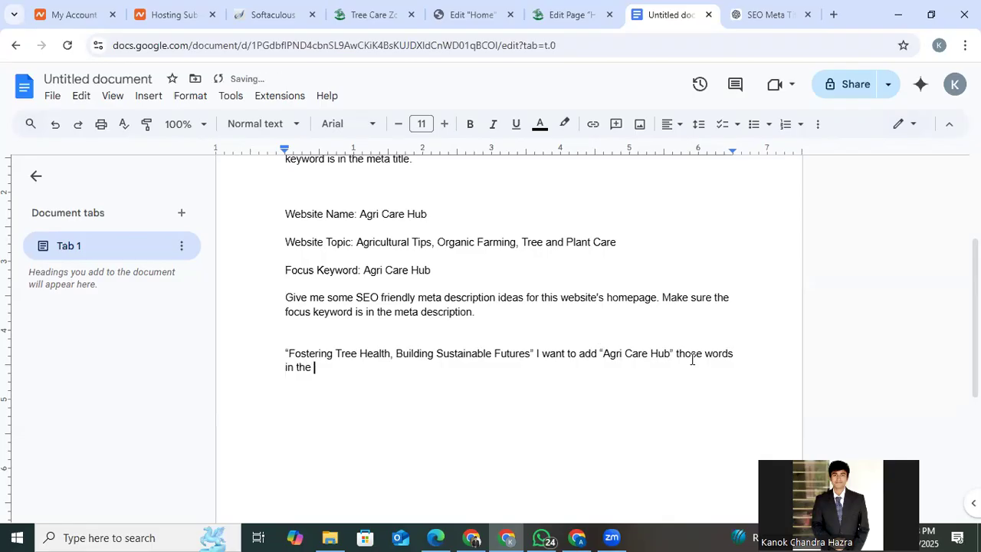
pyautogui.write('line g')
pyautogui.write('iven ')
pyautogui.write('bes')
pyautogui.press('BackSpace')
pyautogui.press('BackSpace')
pyautogui.press('BackSpace')
pyautogui.press('BackSpace')
pyautogui.write('. A')
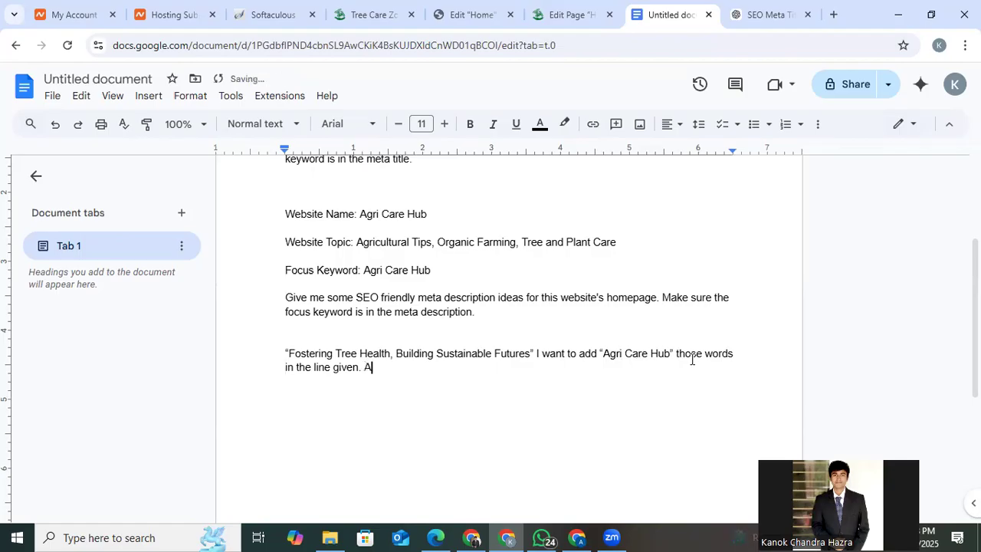
pyautogui.write('dd it but make s')
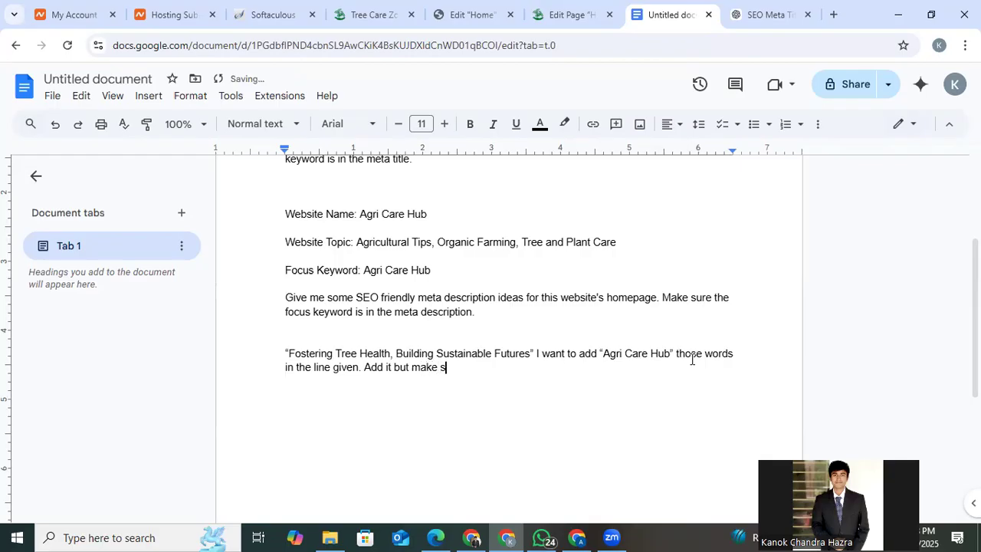
pyautogui.write('ure the meaning og')
# Add the closing instruction "Add it but make sure the meaning of the sentence does not change." to the prompt.
pyautogui.press('BackSpace')
pyautogui.write('f ')
pyautogui.write('the')
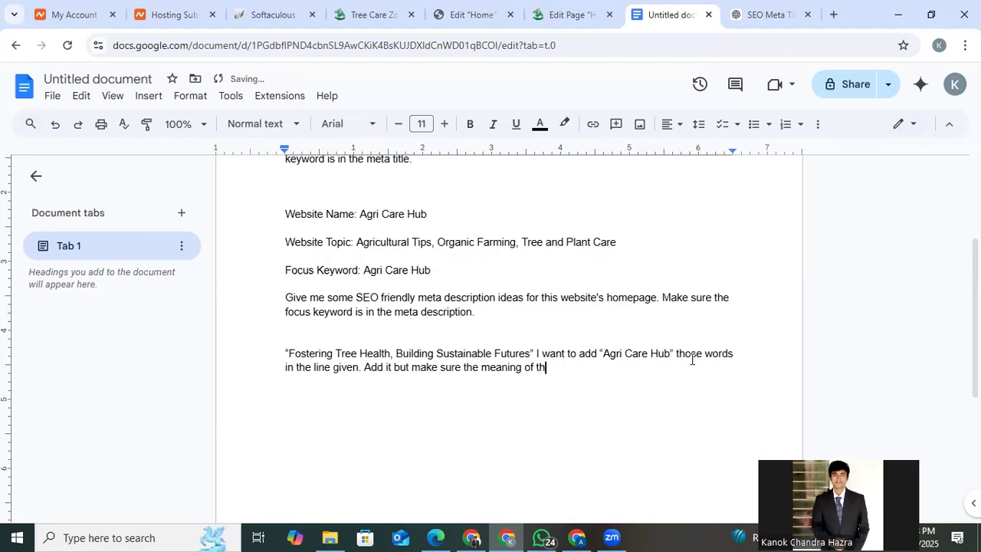
pyautogui.write(' li')
pyautogui.press('BackSpace')
pyautogui.press('BackSpace')
pyautogui.write('sentance does not c')
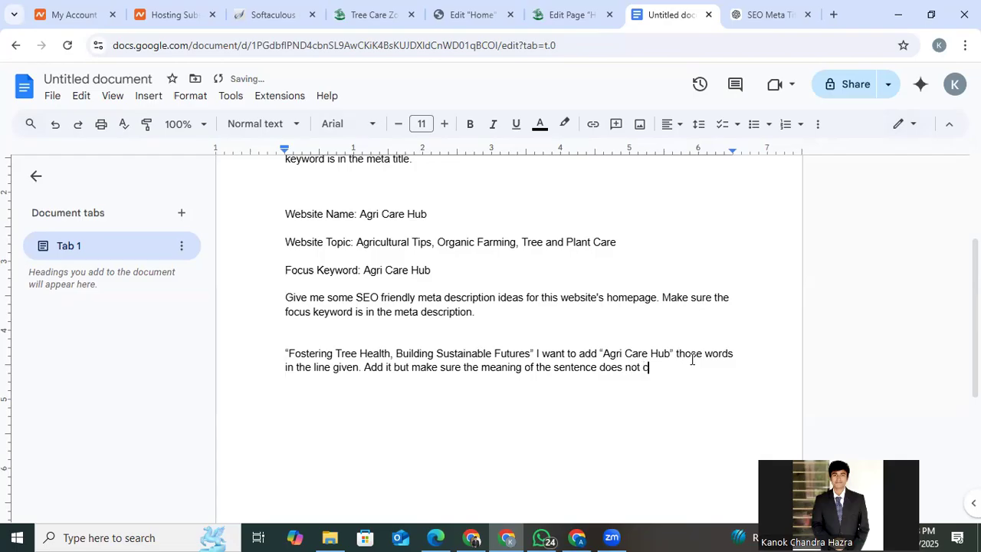
pyautogui.write('hange.')
# Copy the finished hero title prompt from the document and send it to ChatGPT.
pyautogui.tripleClick(625, 365)
pyautogui.hotkey('ctrl', 'c')
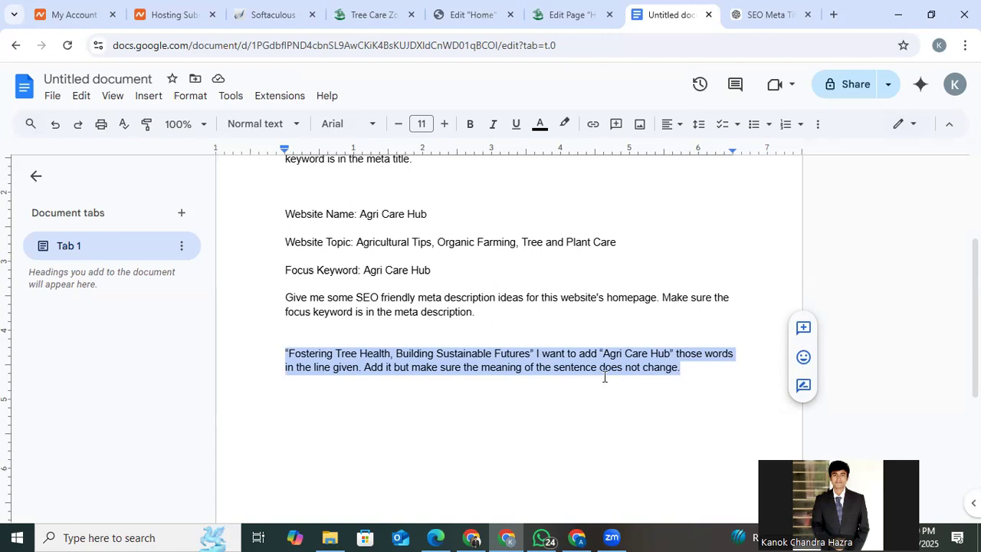
pyautogui.click(763, 14)
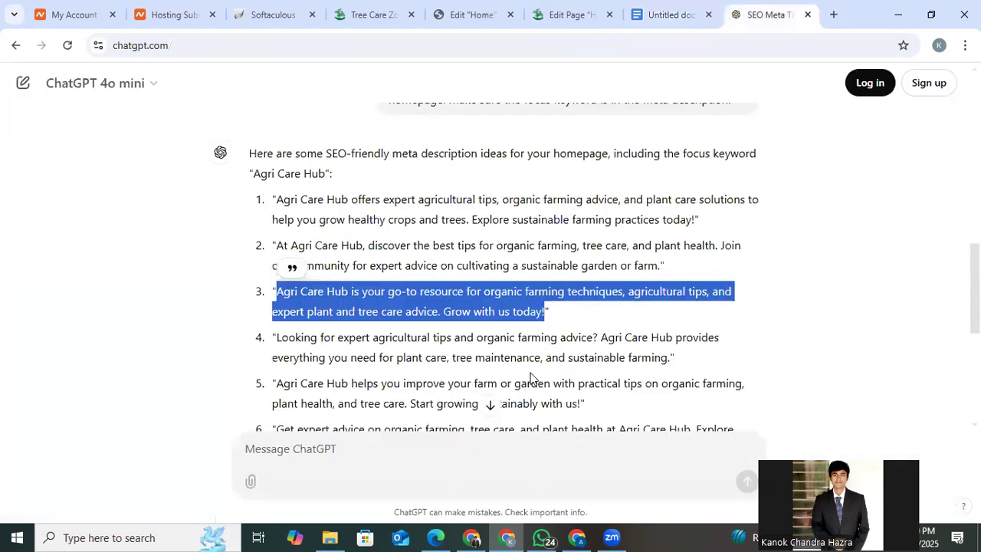
pyautogui.click(400, 460)
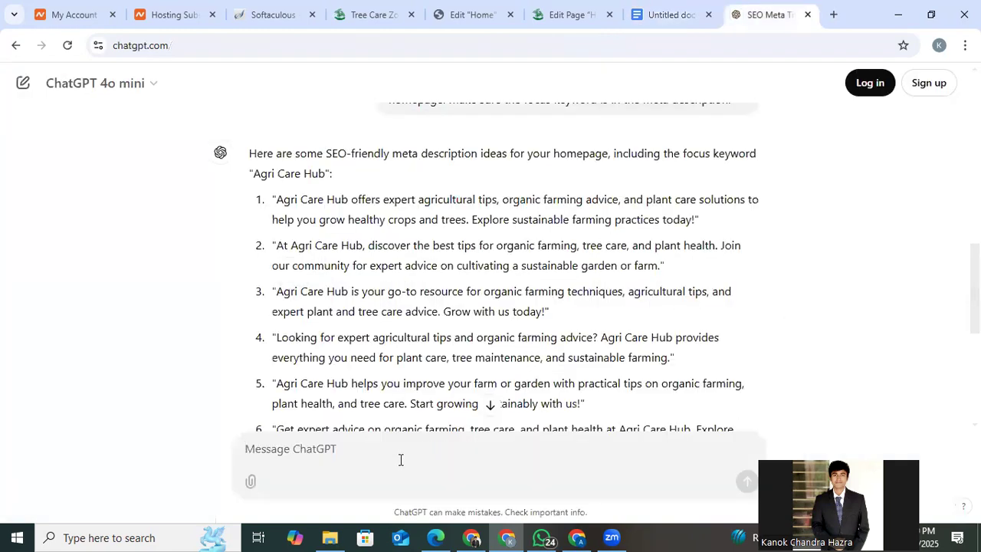
pyautogui.hotkey('ctrl', 'v')
pyautogui.press('Return')
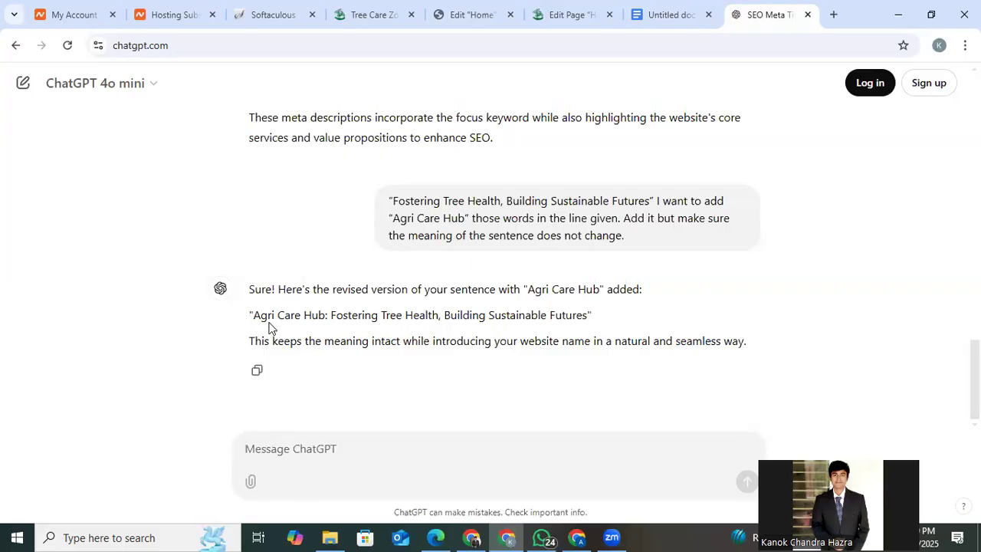
# Replace the hero heading's title in Elementor with ChatGPT's line "Agri Care Hub: Fostering Tree Health, Building Sustainable Futures" and preview it at full width.
pyautogui.moveTo(255, 316); pyautogui.dragTo(585, 314)
pyautogui.rightClick(568, 317)
pyautogui.click(583, 329)
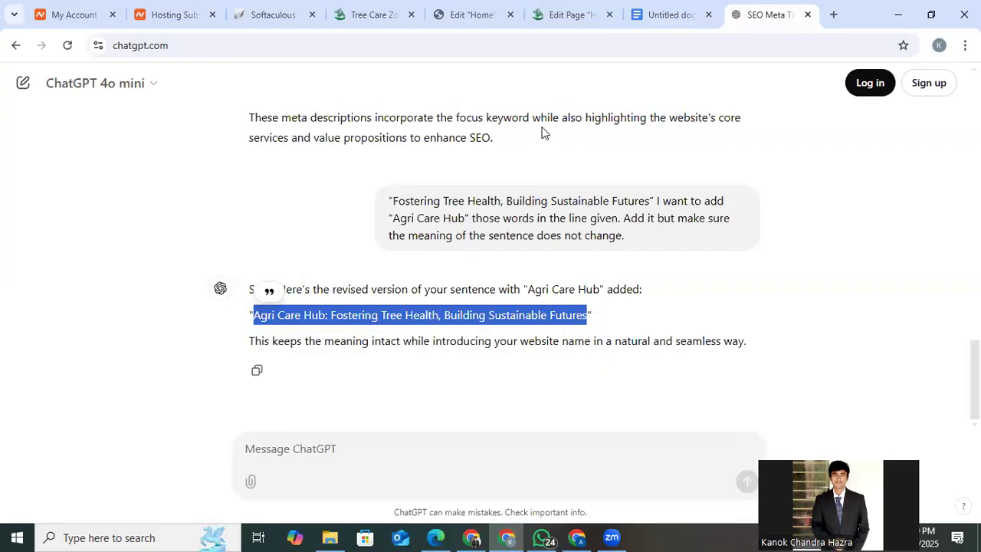
pyautogui.click(567, 6)
pyautogui.click(451, 12)
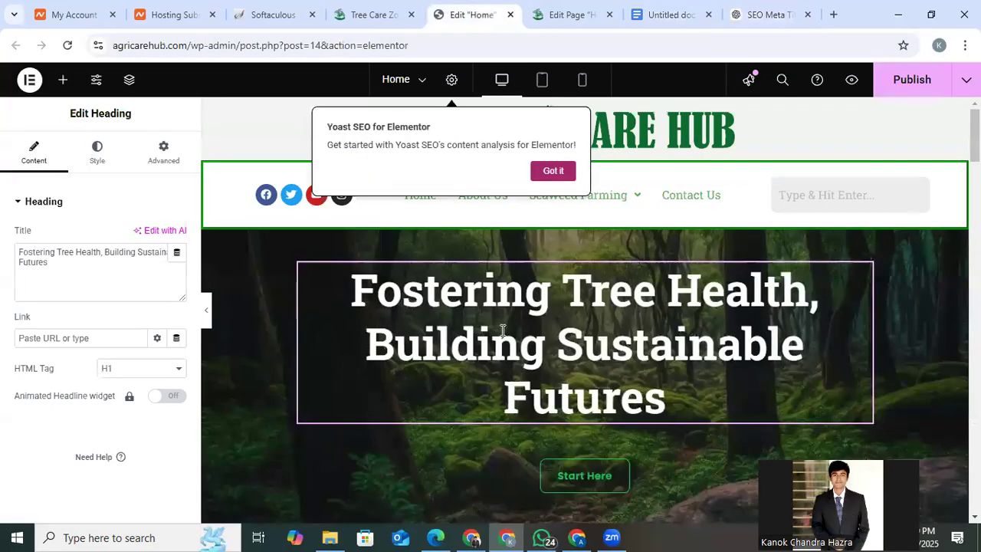
pyautogui.tripleClick(98, 270)
pyautogui.rightClick(97, 269)
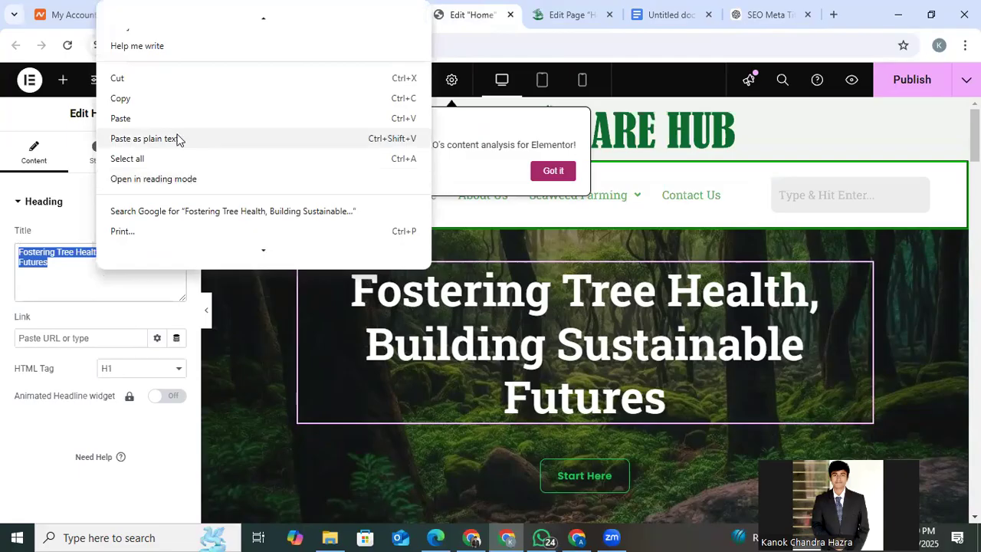
pyautogui.click(177, 139)
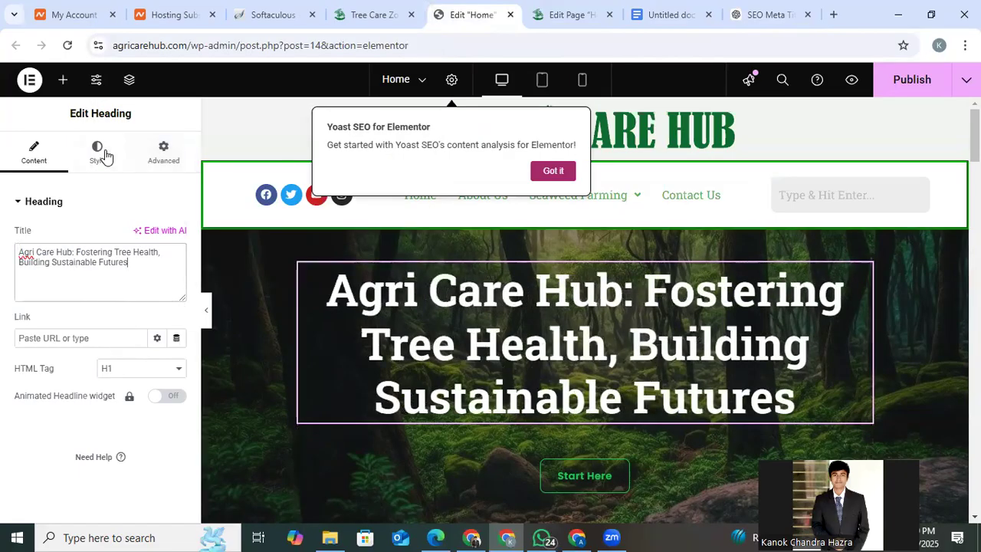
pyautogui.click(209, 311)
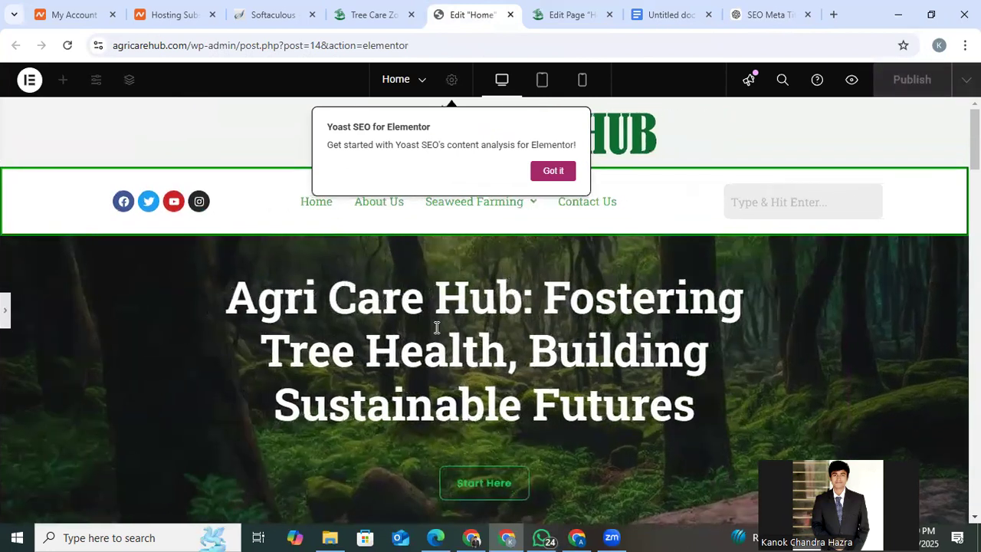
pyautogui.click(4, 301)
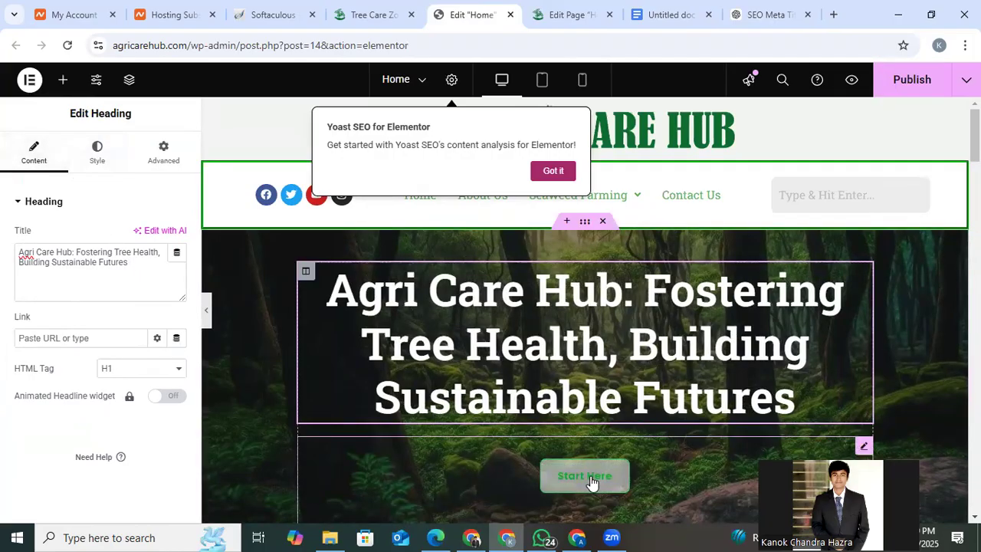
# Try a 2 px text stroke on the hero heading and clear it again.
pyautogui.click(97, 149)
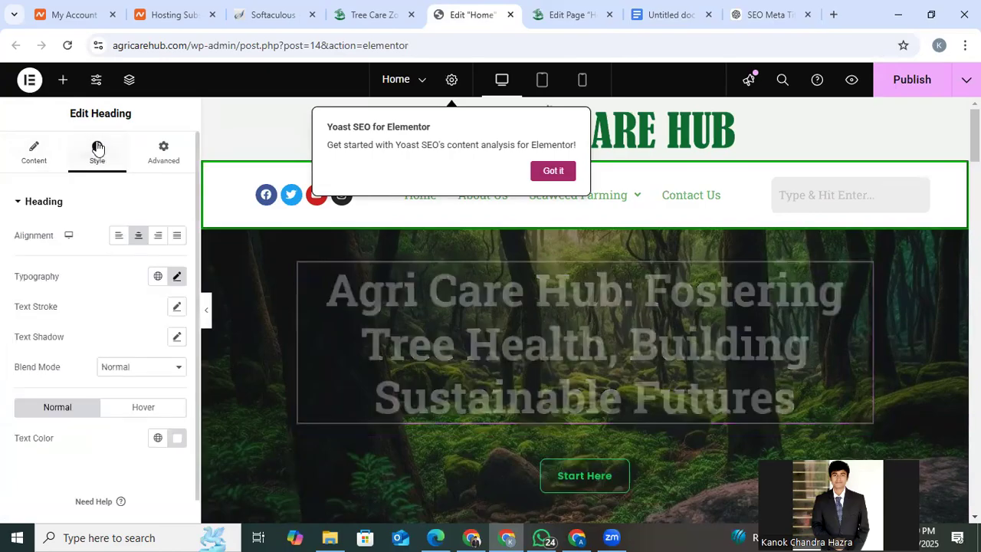
pyautogui.click(177, 307)
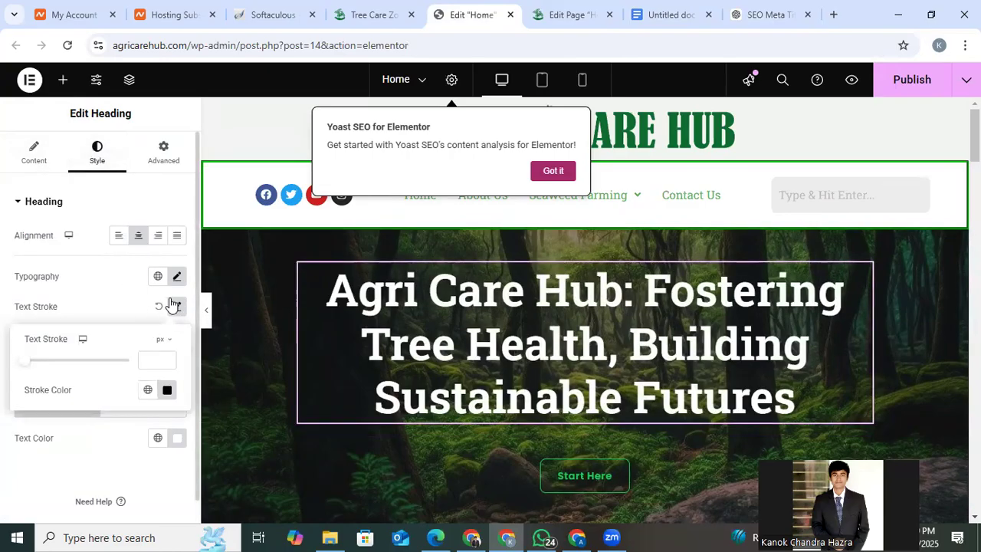
pyautogui.click(177, 276)
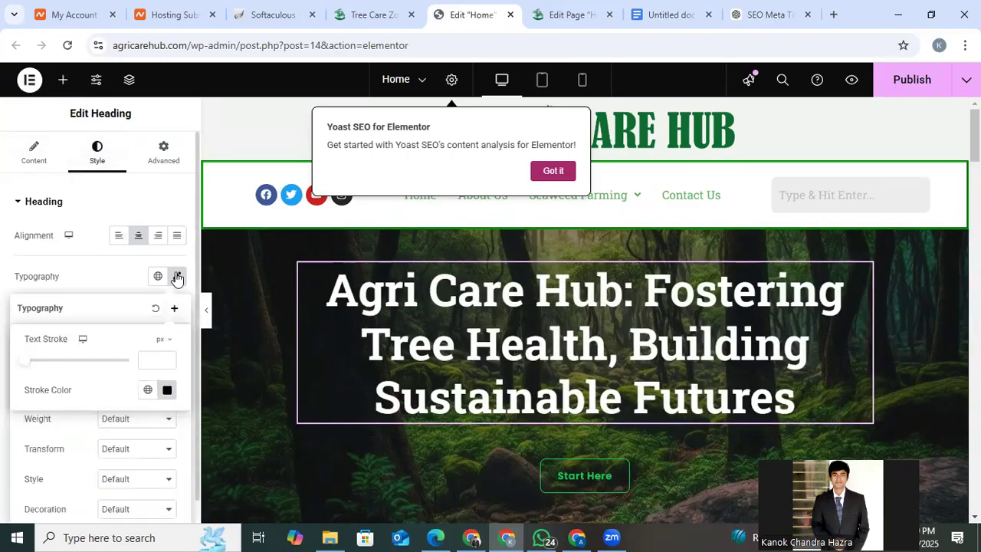
pyautogui.click(167, 360)
pyautogui.write('2')
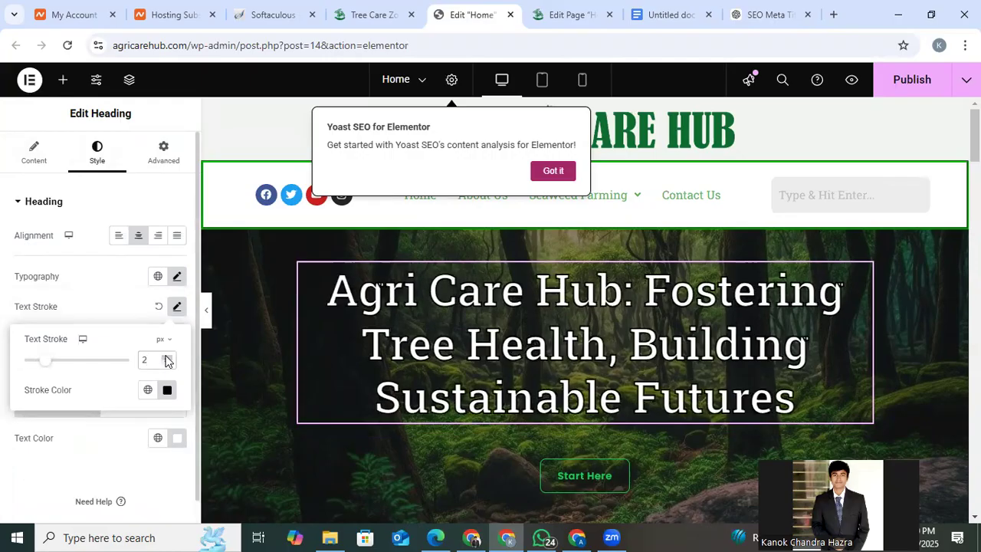
pyautogui.press('BackSpace')
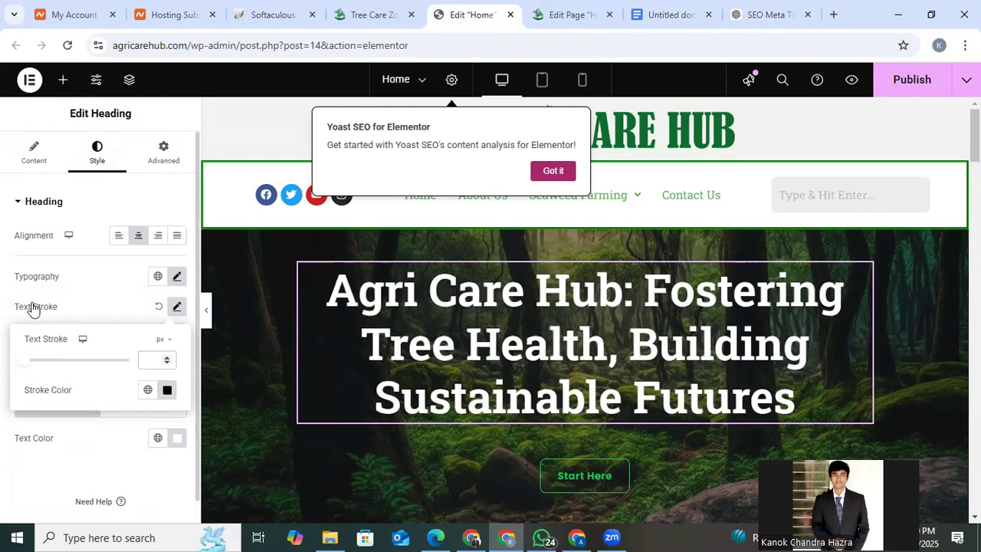
pyautogui.click(10, 289)
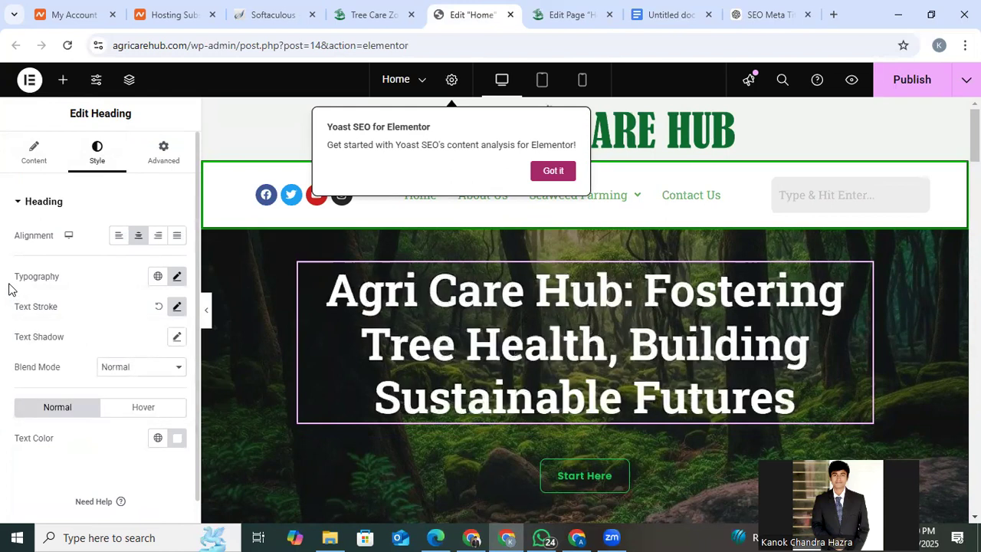
# Reduce the hero heading's typography size to 54 px.
pyautogui.click(177, 276)
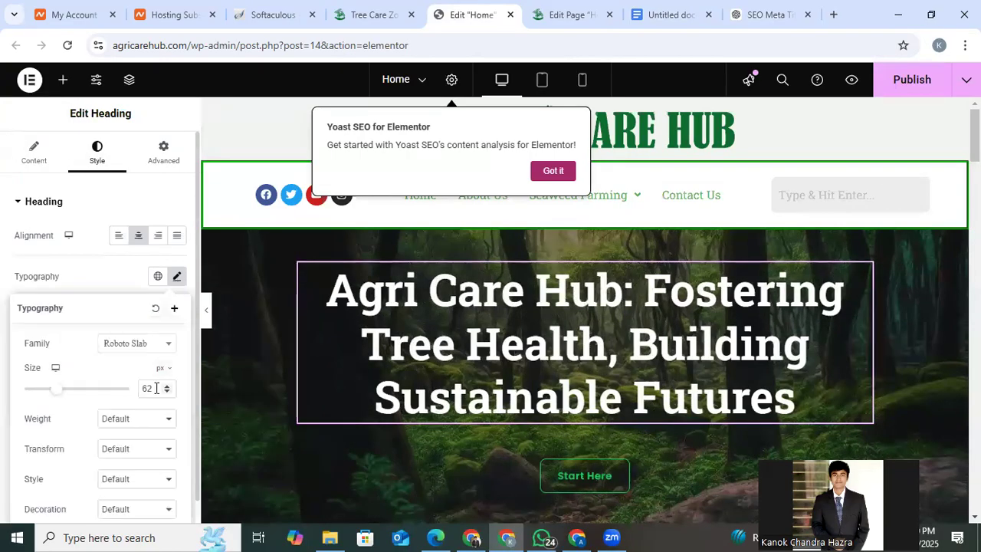
pyautogui.press('Down')
pyautogui.press('Down')
pyautogui.press('Down')
pyautogui.press('Down')
pyautogui.press('Down')
pyautogui.press('Down')
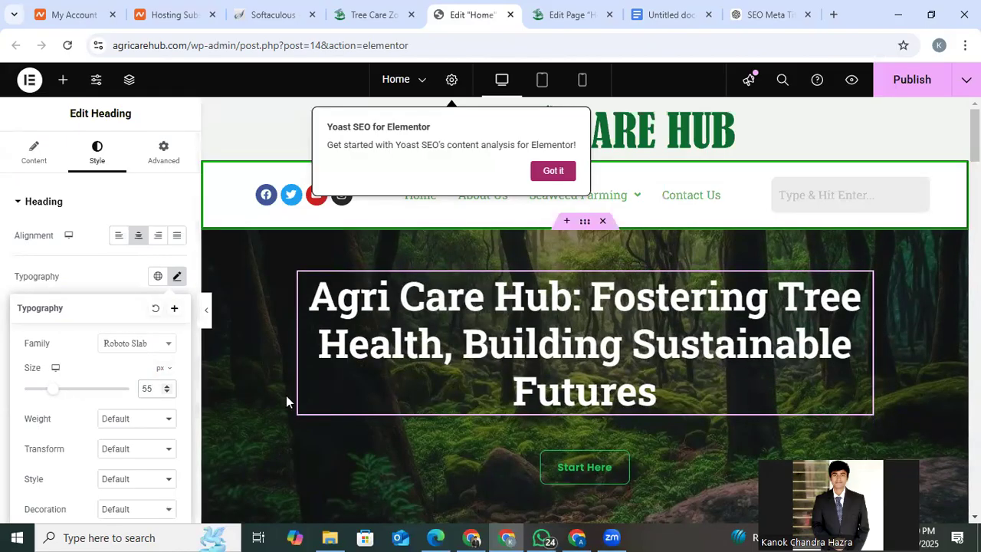
pyautogui.press('Down')
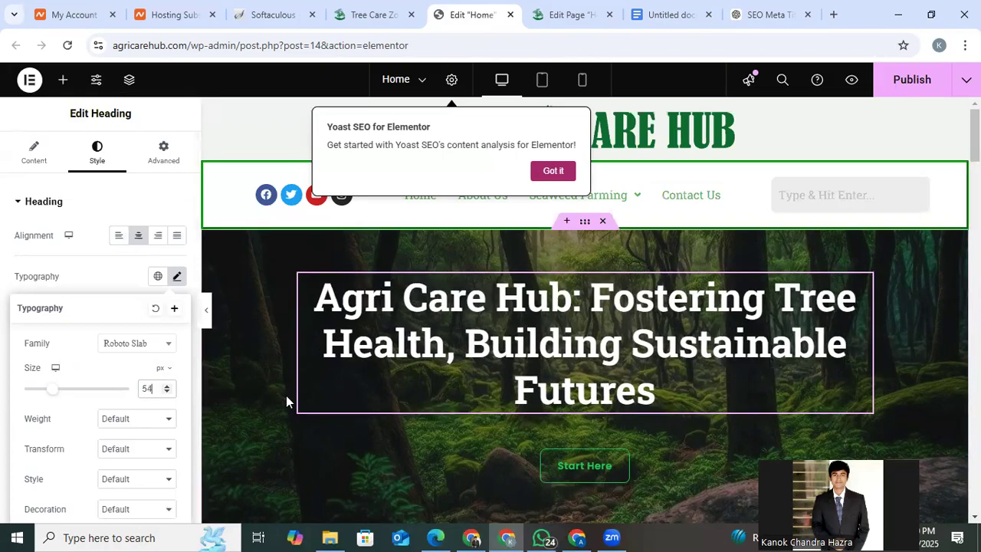
# Preview the resized hero heading at full width and compare it with the hero title on the live homepage.
pyautogui.click(209, 312)
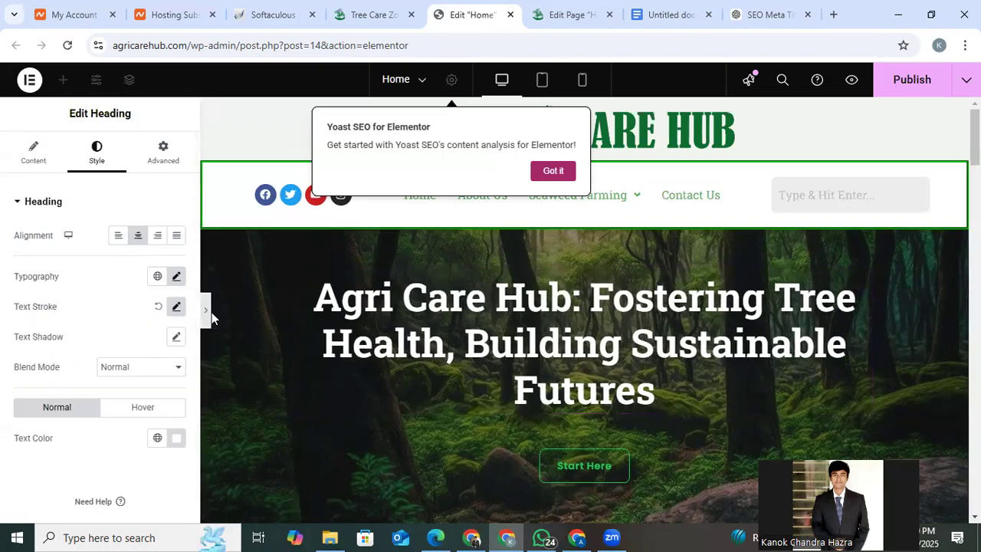
pyautogui.click(376, 10)
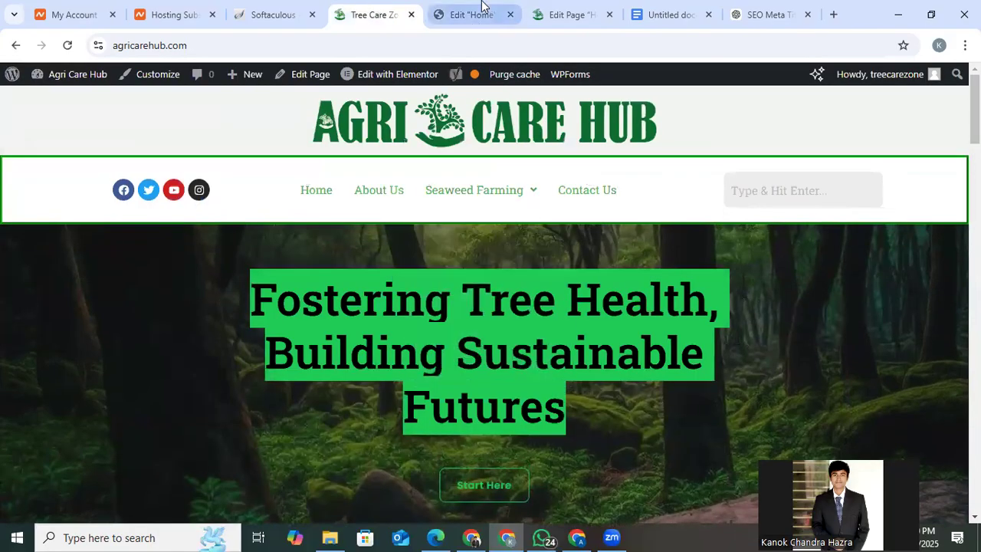
pyautogui.click(544, 10)
pyautogui.click(452, 11)
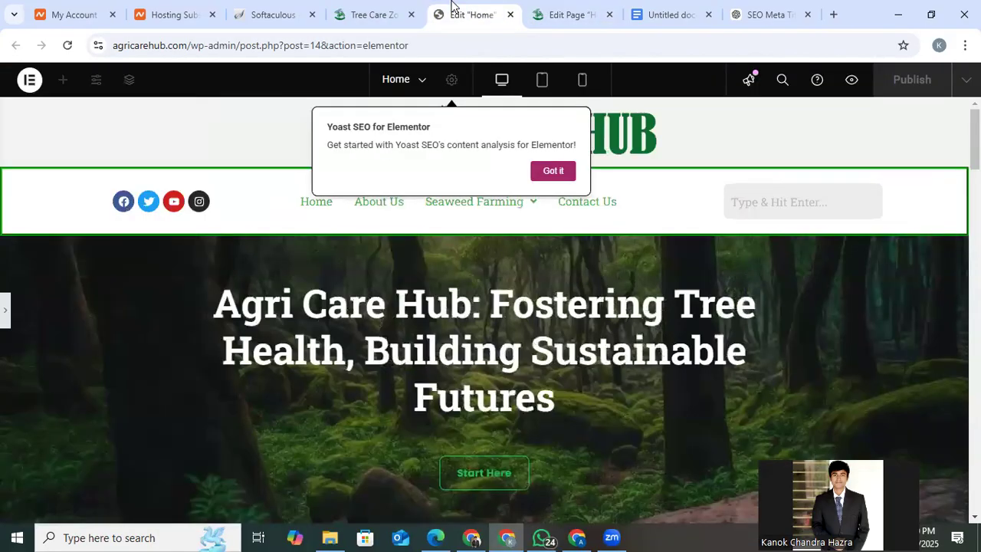
# Increase the hero heading's typography size to 57 px.
pyautogui.click(6, 315)
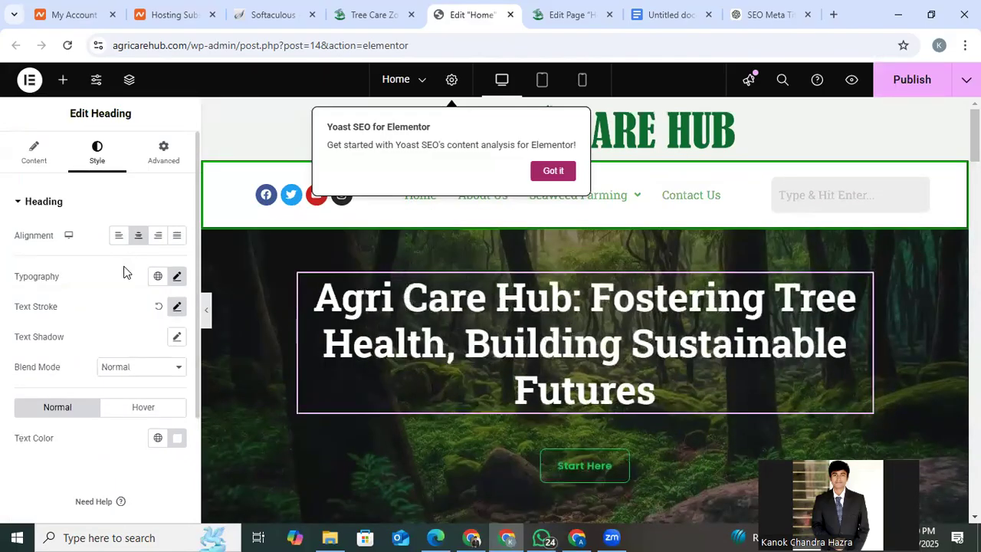
pyautogui.click(178, 277)
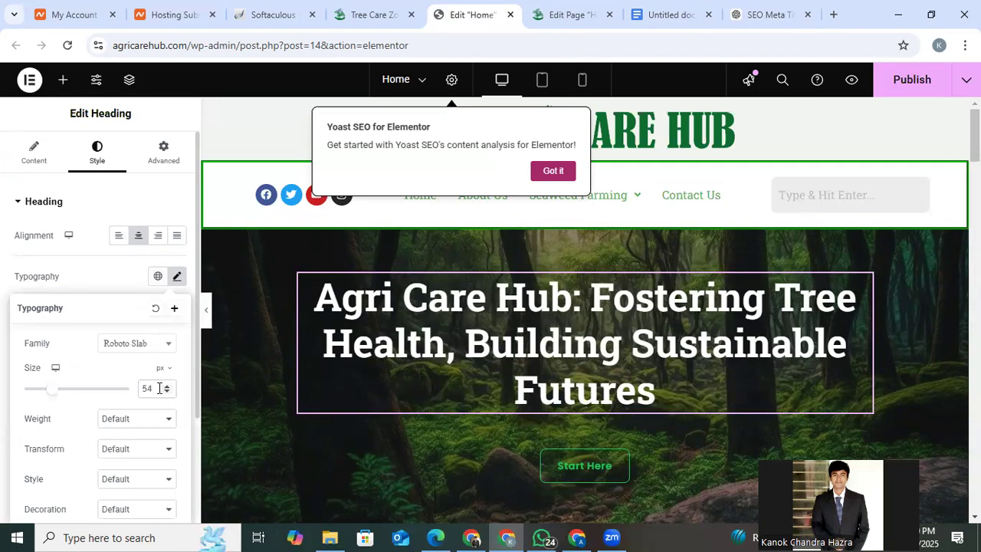
pyautogui.press('Up')
pyautogui.press('Up')
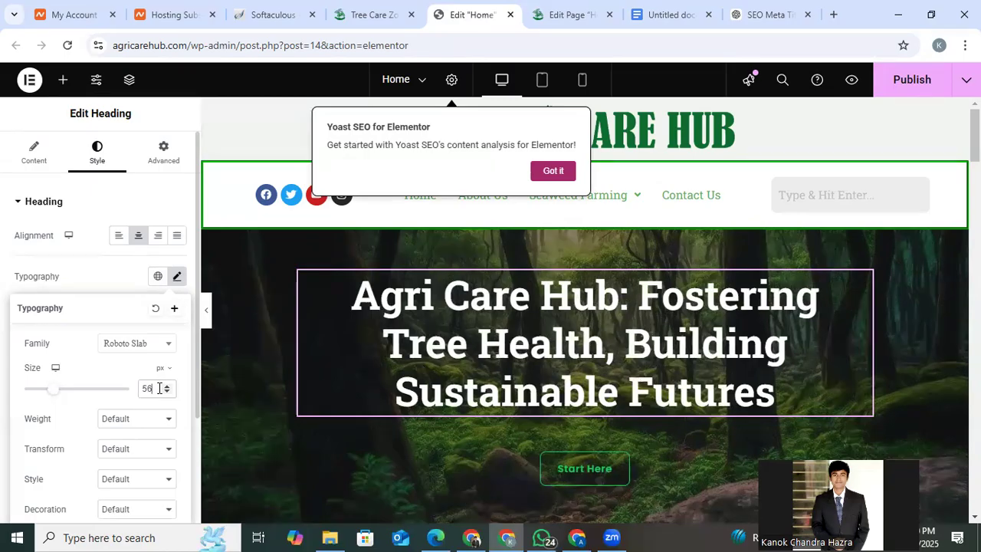
pyautogui.press('Up')
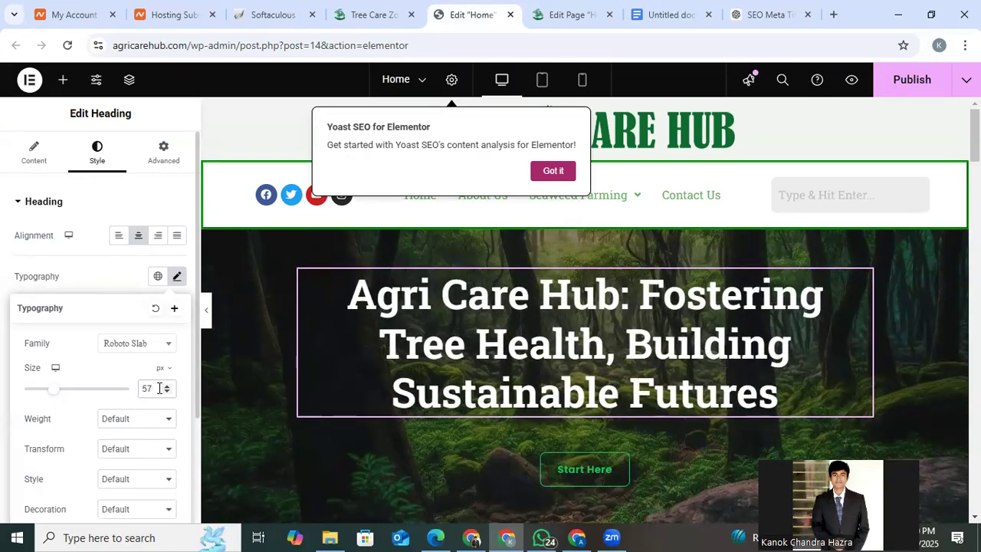
# Set the hero heading's typography size to 56 px and compare it at full width with the live homepage.
pyautogui.press('Down')
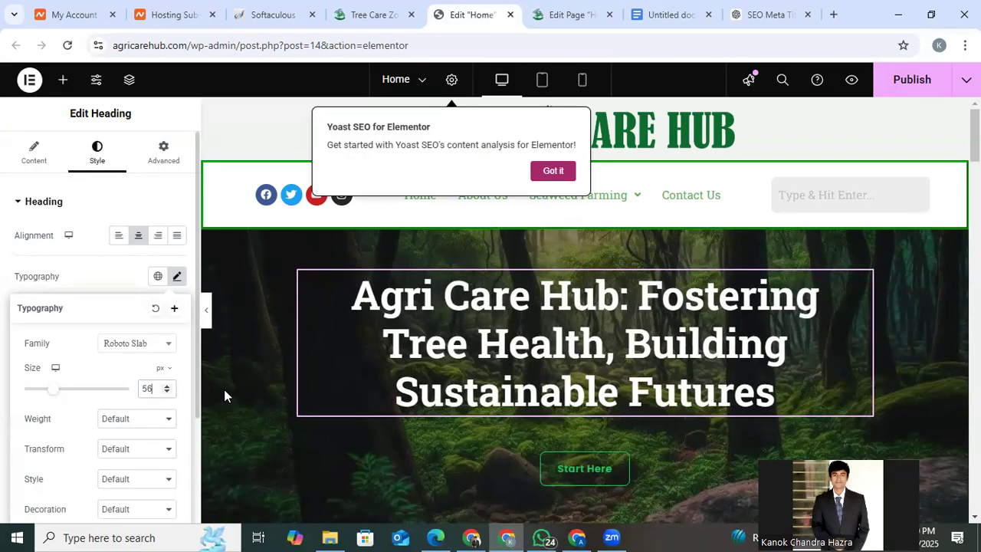
pyautogui.click(205, 311)
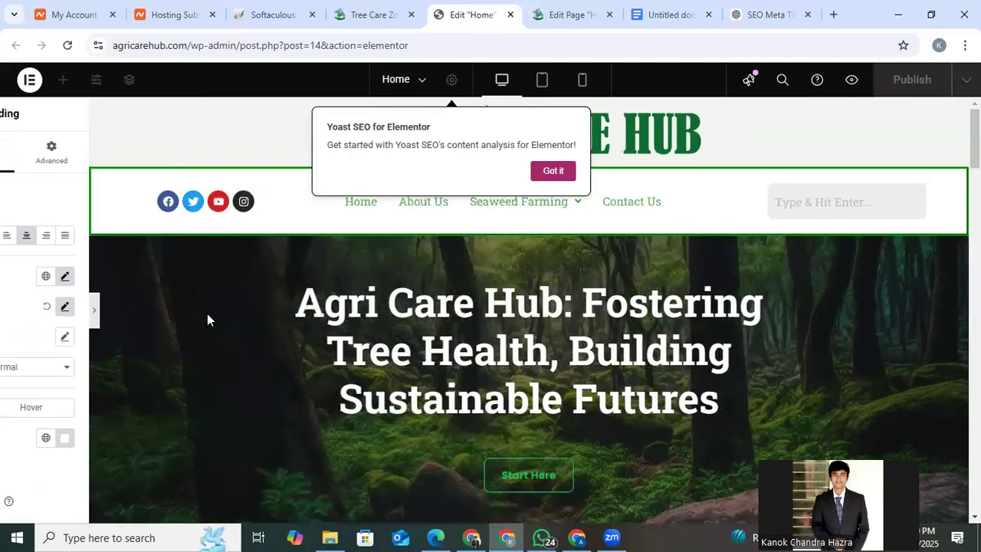
pyautogui.click(341, 6)
pyautogui.click(469, 9)
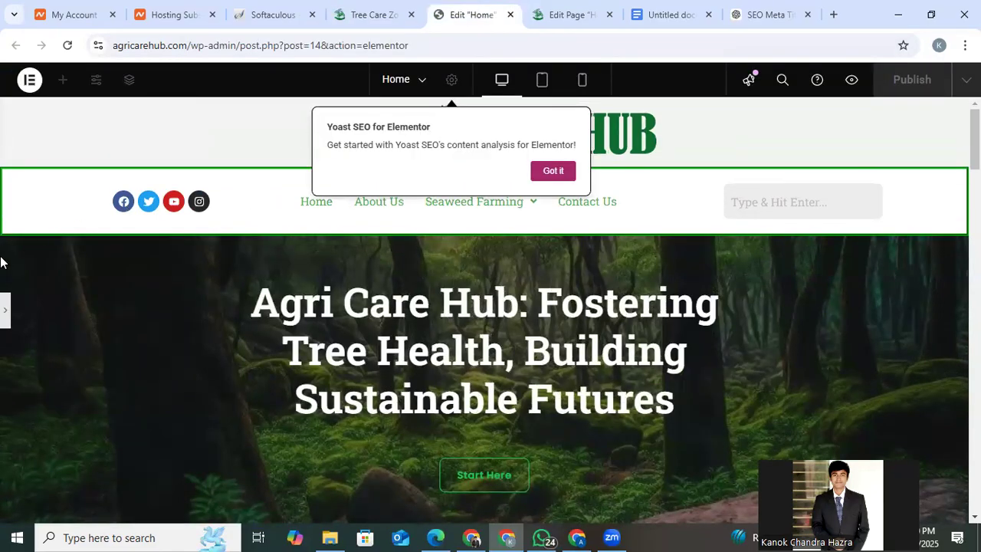
pyautogui.click(5, 312)
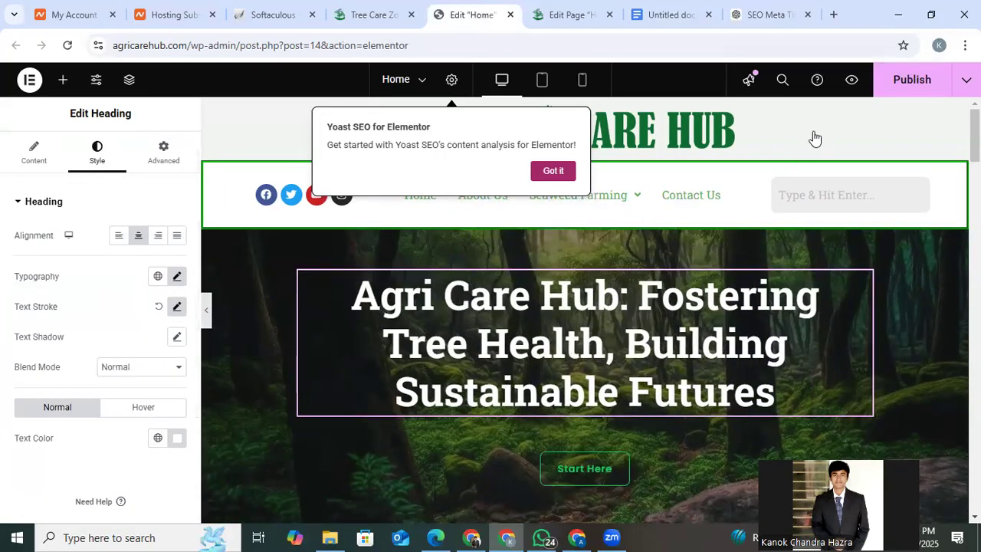
# Publish the Home page changes, then reload the WordPress page editor and check the Yoast SEO analysis problems.
pyautogui.click(912, 79)
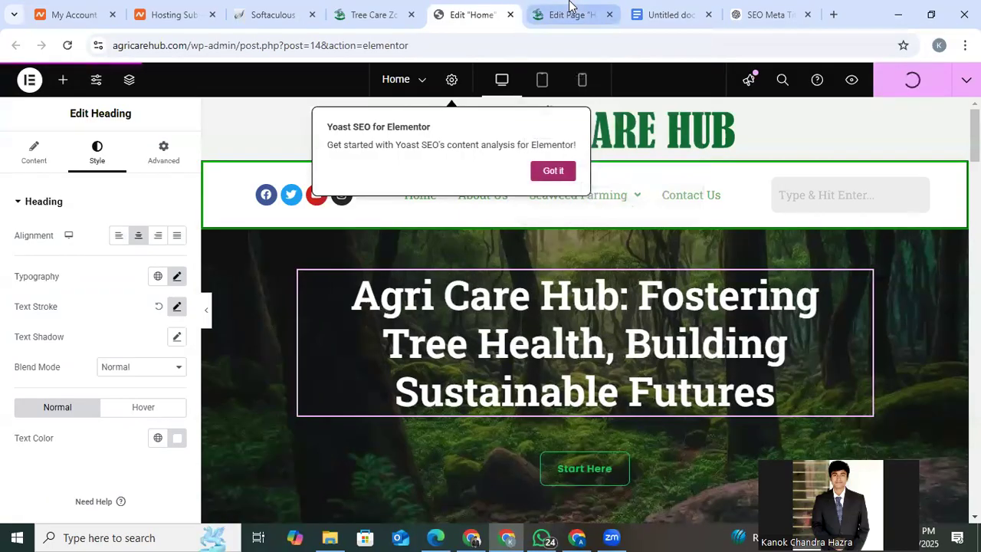
pyautogui.click(569, 6)
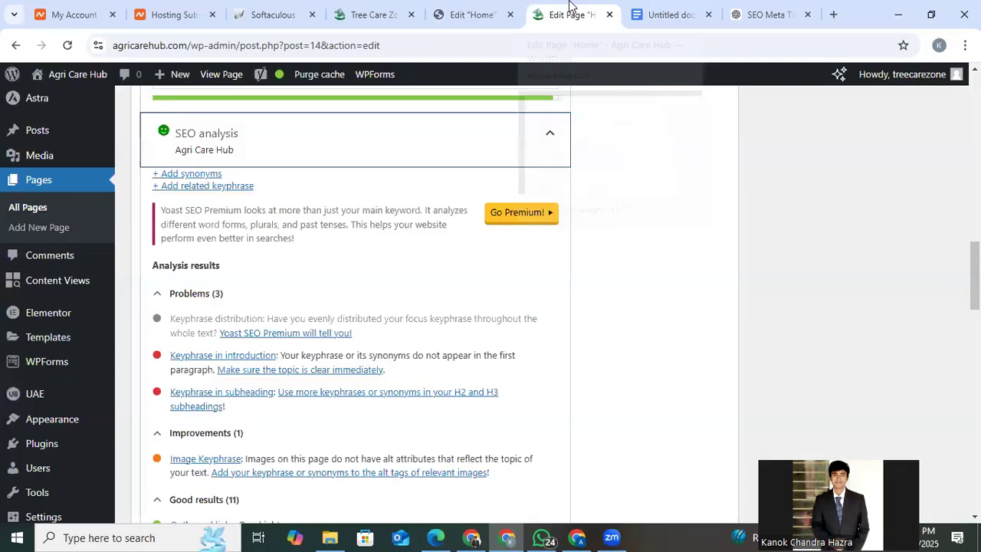
pyautogui.click(68, 46)
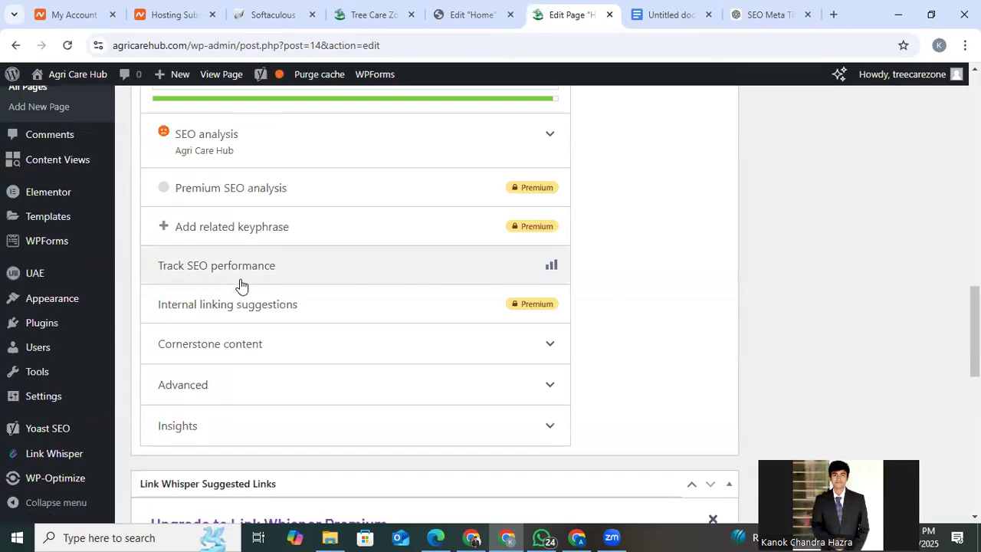
pyautogui.click(517, 144)
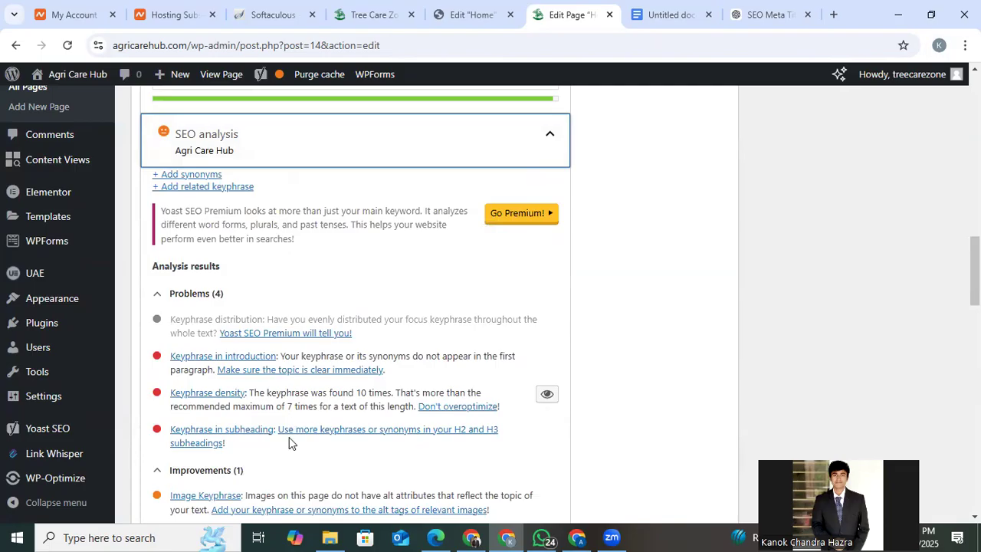
pyautogui.scroll(1, 251, 405)
pyautogui.scroll(1, 251, 405)
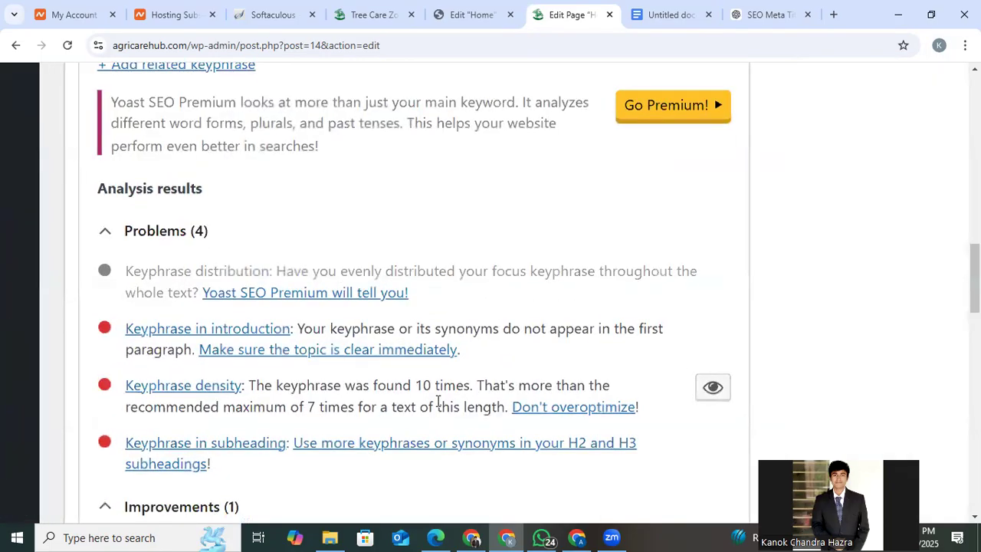
pyautogui.scroll(-3, 319, 426)
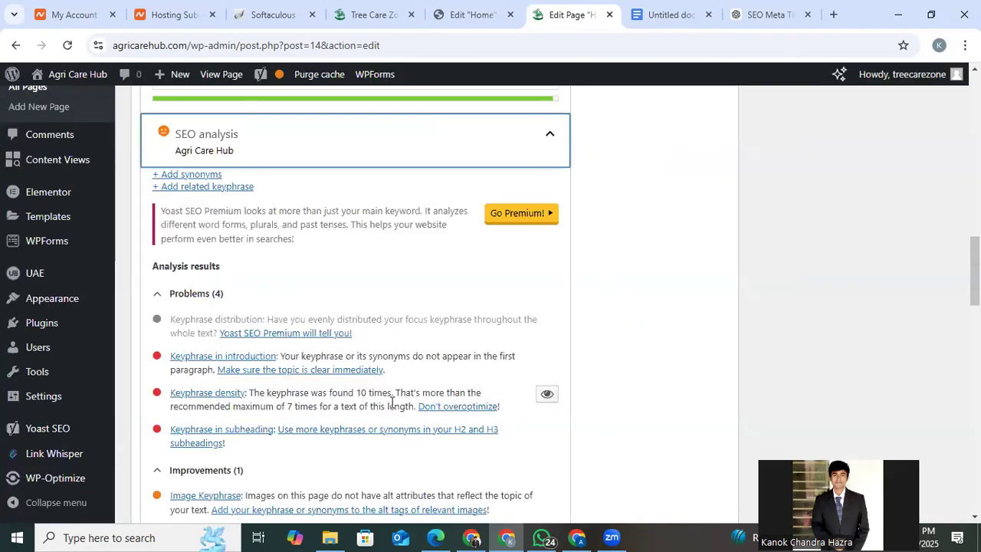
# Look through the Home page's Our Story and testimonial sections in Elementor for repeated uses of "Agri Care Hub".
pyautogui.click(471, 14)
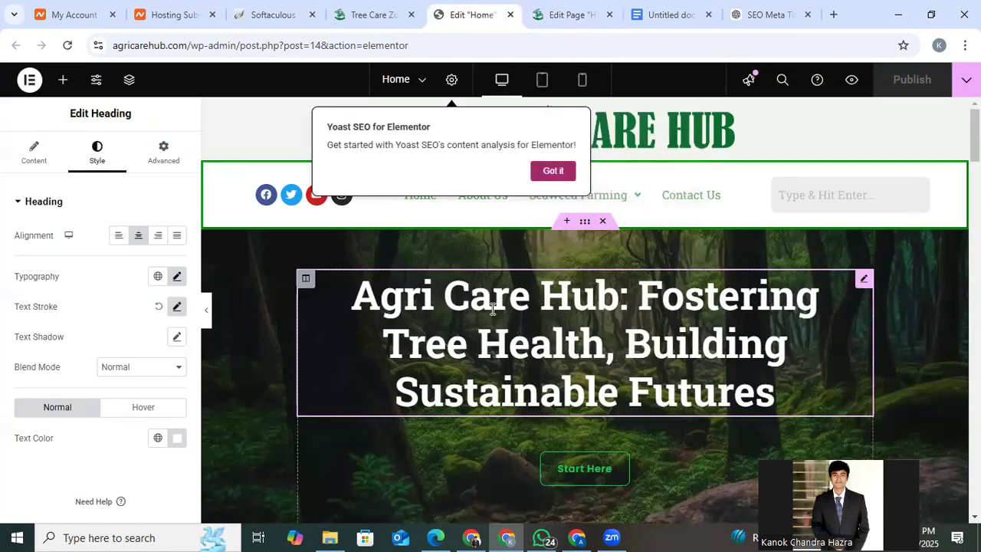
pyautogui.scroll(-2, 491, 312)
pyautogui.scroll(-5, 491, 314)
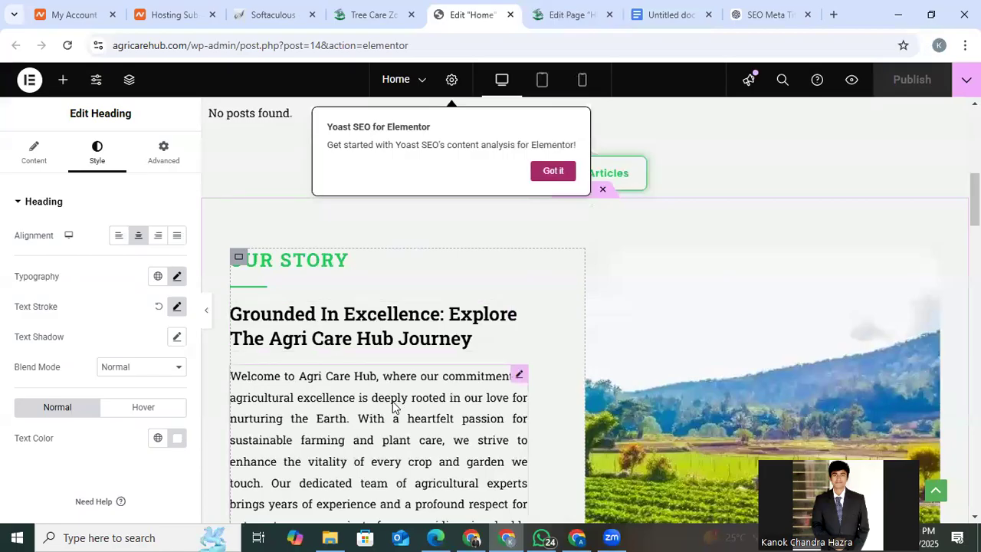
pyautogui.scroll(-1, 392, 406)
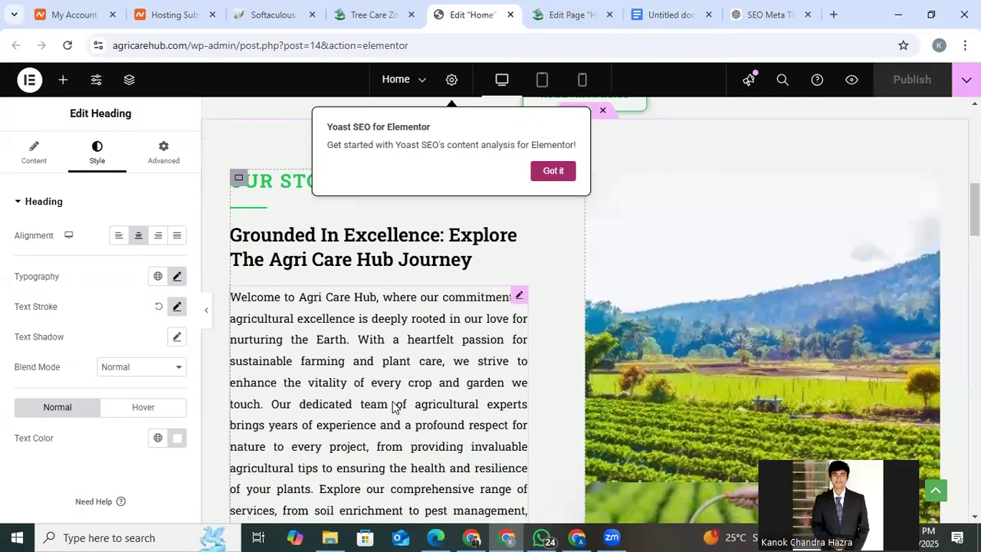
pyautogui.scroll(-4, 392, 406)
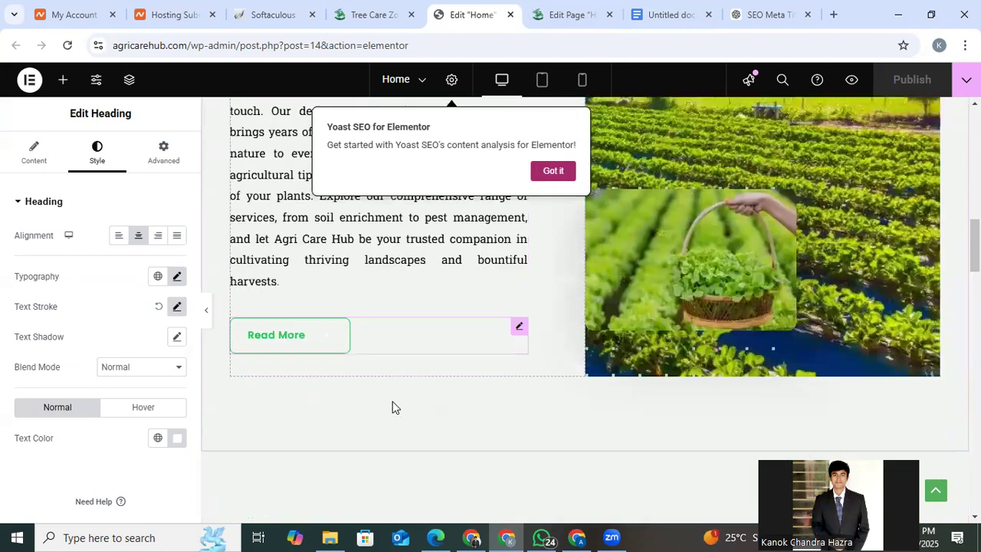
pyautogui.scroll(-5, 392, 406)
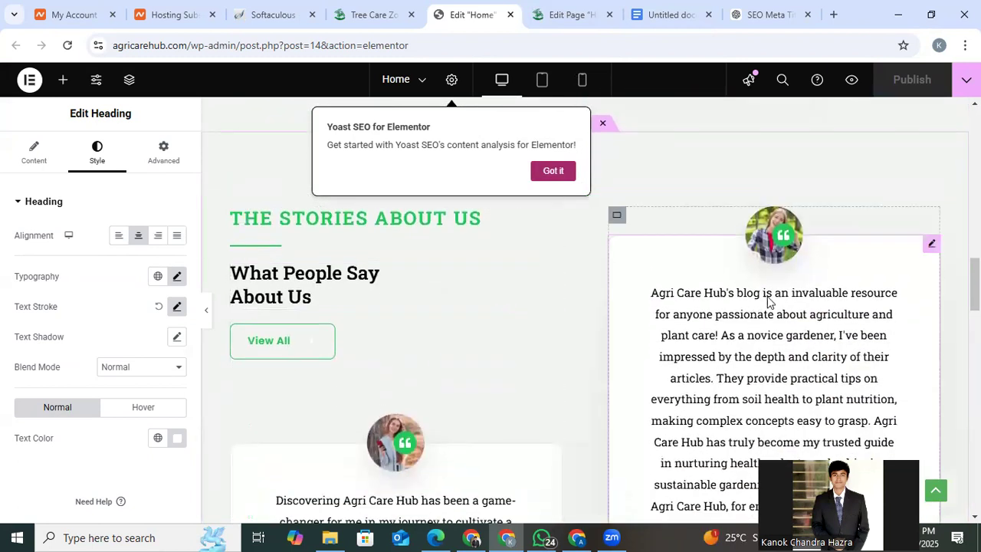
pyautogui.scroll(-1, 786, 322)
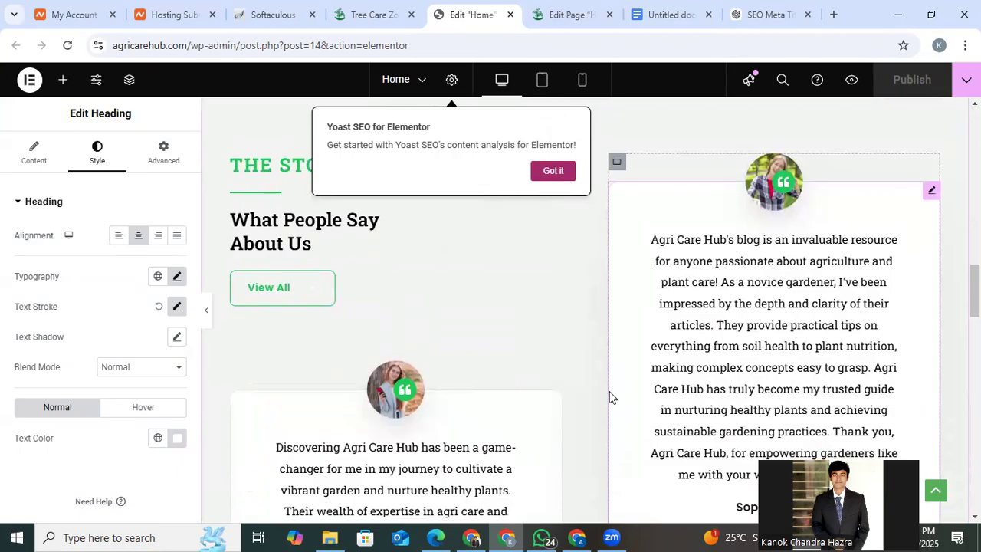
pyautogui.scroll(-2, 611, 397)
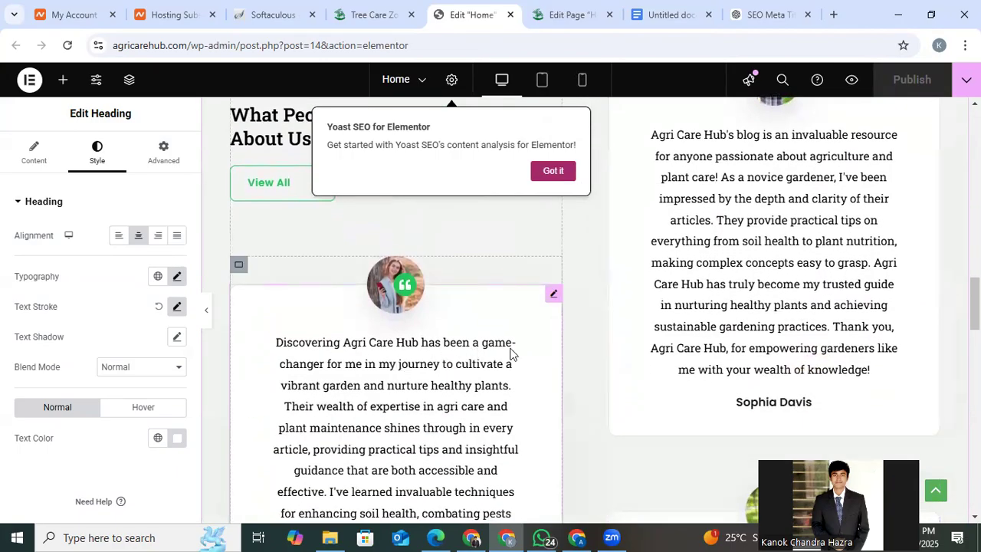
pyautogui.scroll(-5, 513, 352)
pyautogui.scroll(-4, 516, 353)
pyautogui.scroll(8, 516, 352)
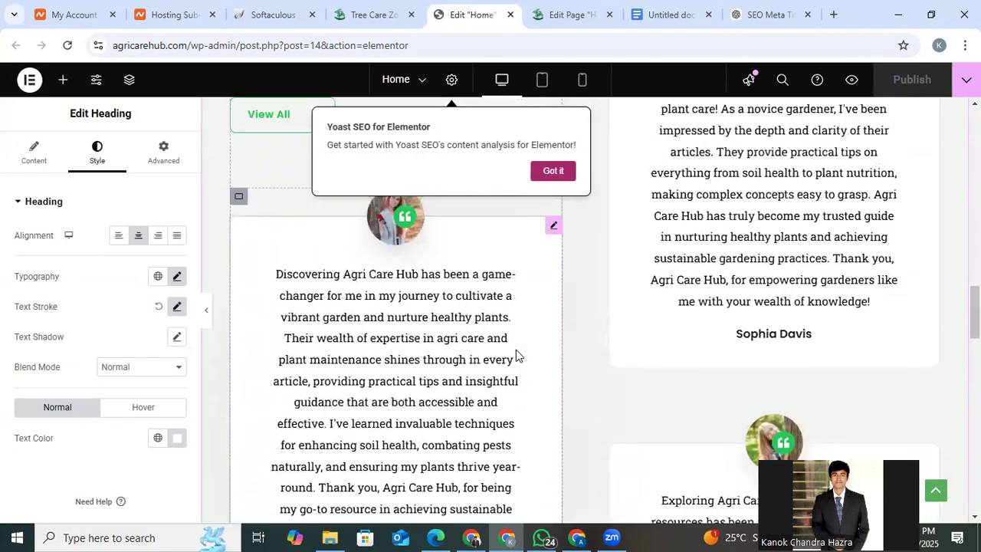
pyautogui.scroll(1, 516, 355)
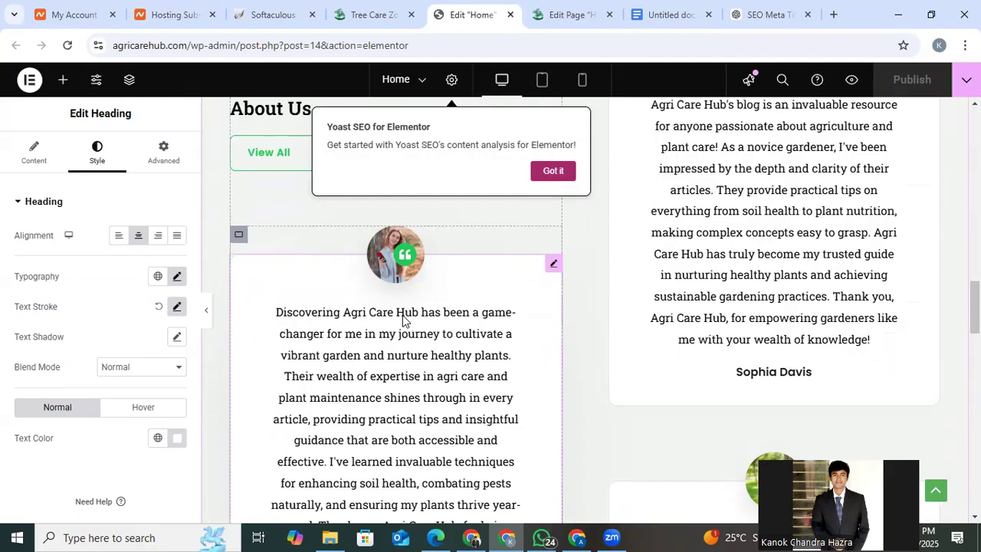
pyautogui.scroll(2, 789, 217)
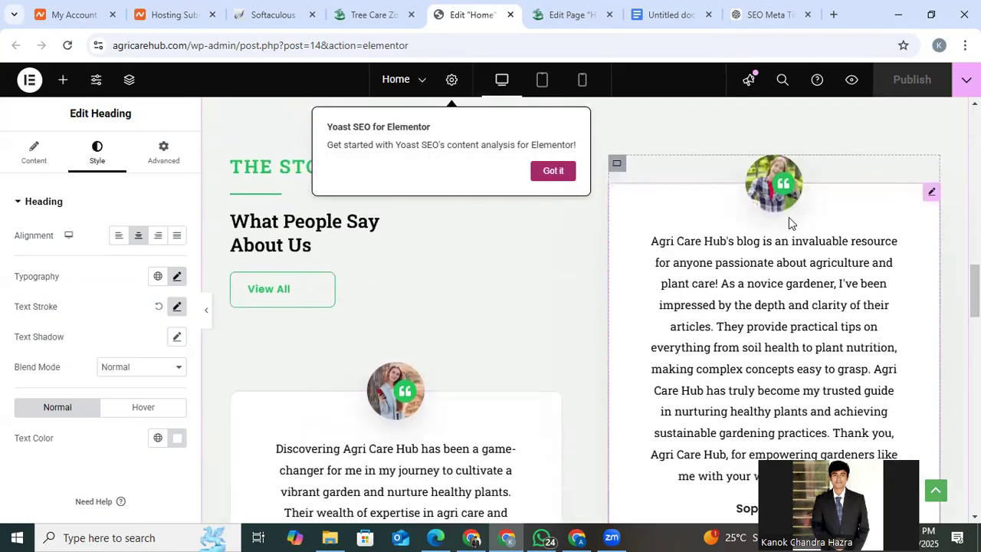
# Replace "Agri Care Hub's" with "This website's" at the start of the testimonial about the invaluable blog.
pyautogui.click(932, 193)
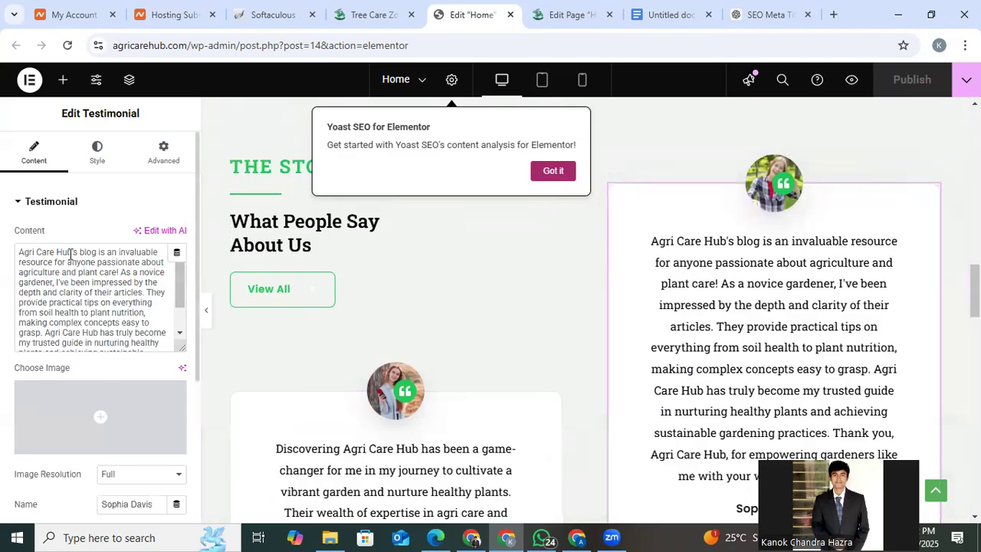
pyautogui.moveTo(72, 253); pyautogui.dragTo(3, 255)
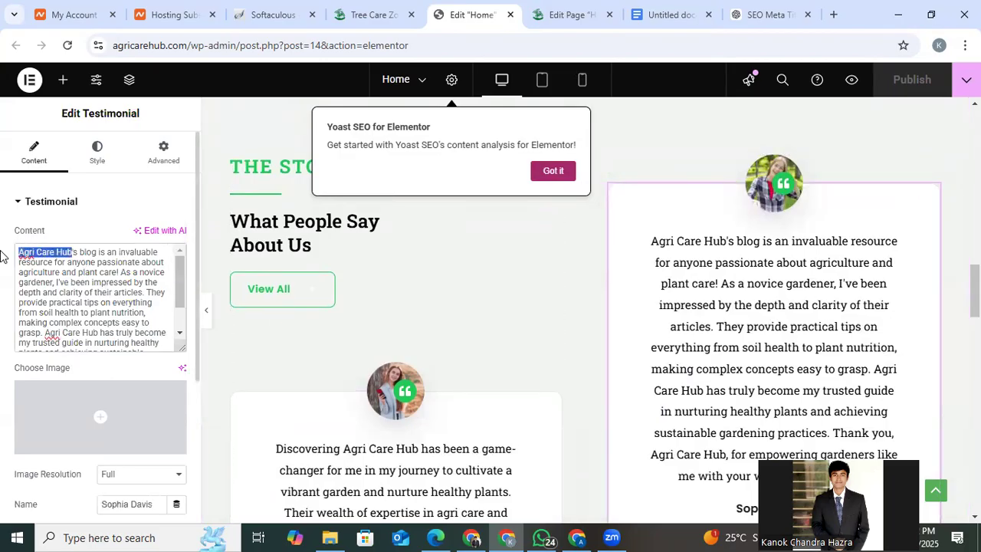
pyautogui.write('This')
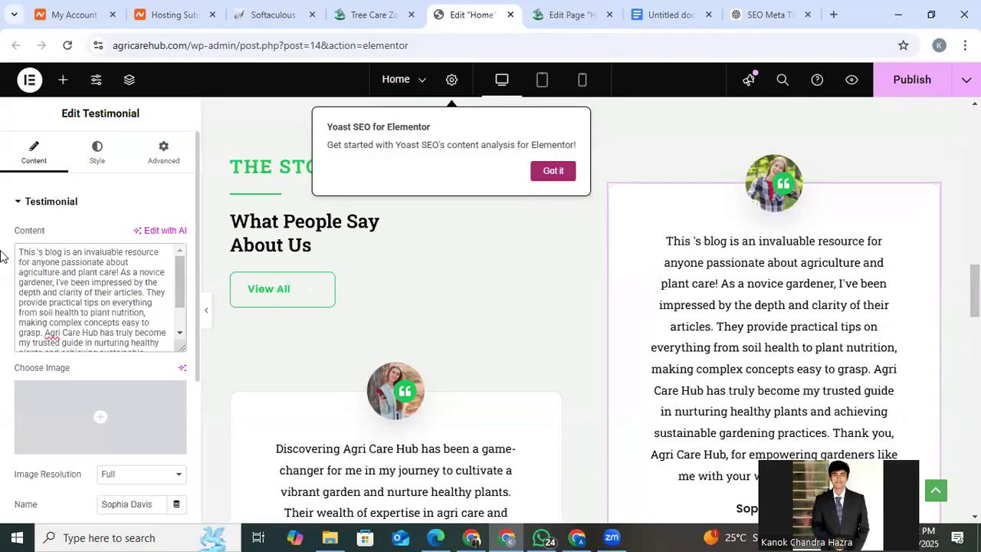
pyautogui.write(' websi')
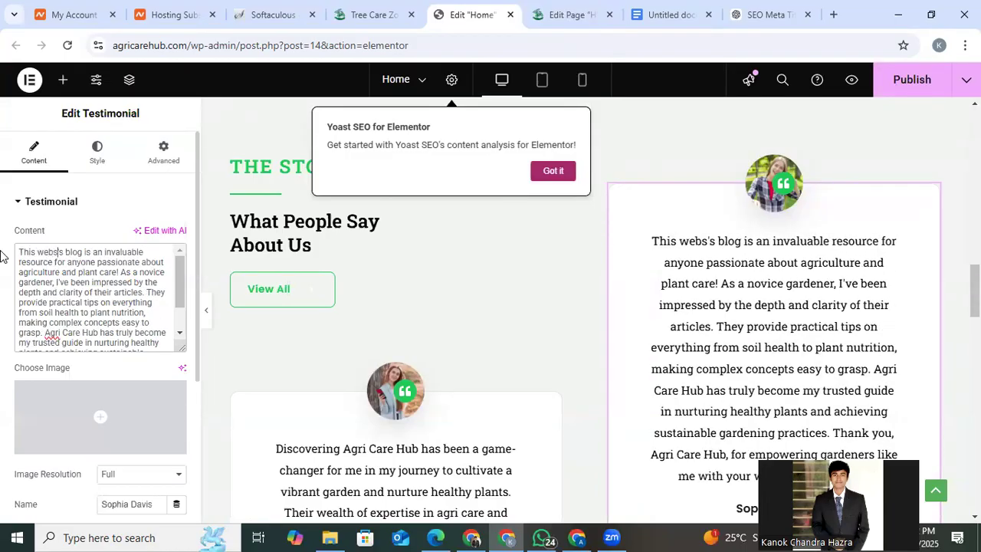
pyautogui.write('re')
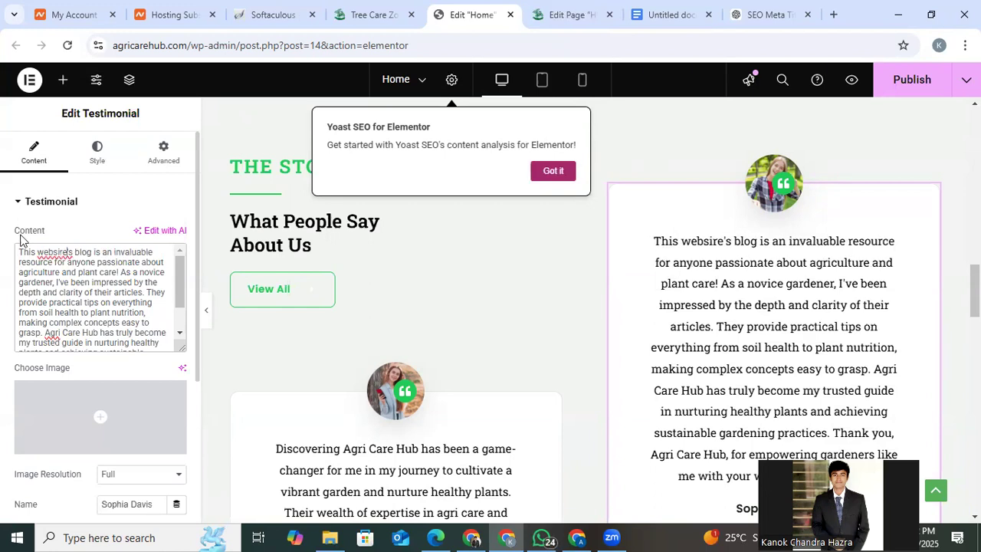
pyautogui.rightClick(48, 251)
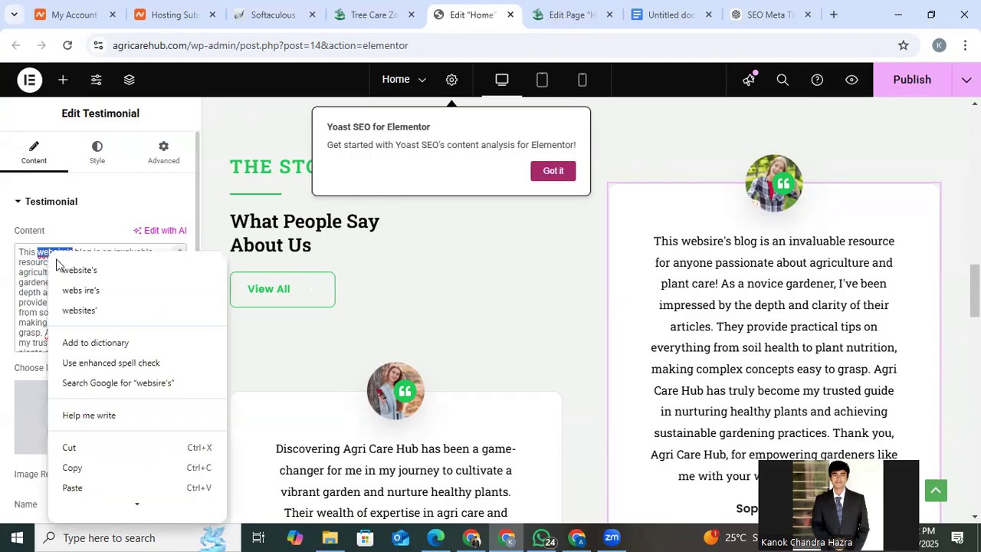
pyautogui.click(77, 268)
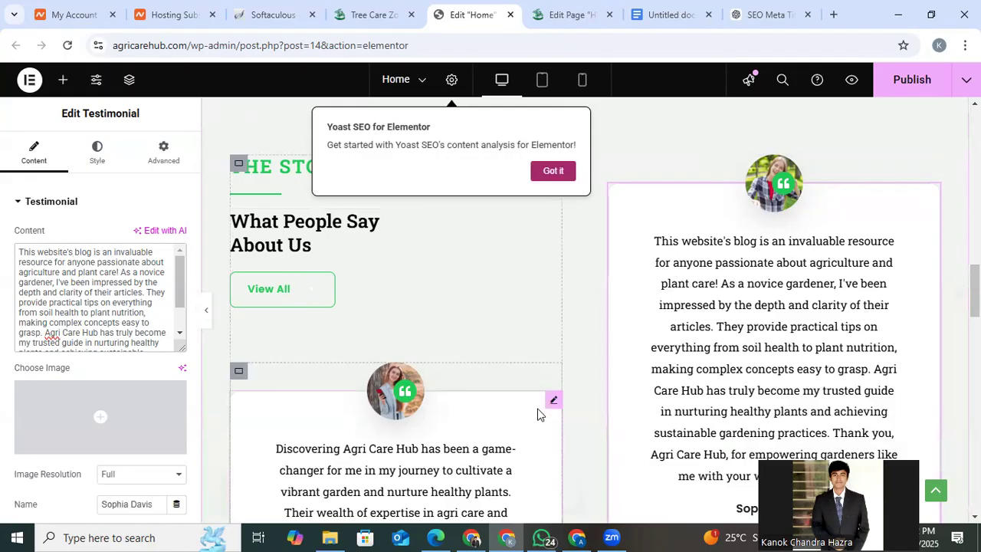
# Replace "Agri Care Hub" with "this website" in the opening sentence of the testimonial beginning "Discovering".
pyautogui.click(552, 400)
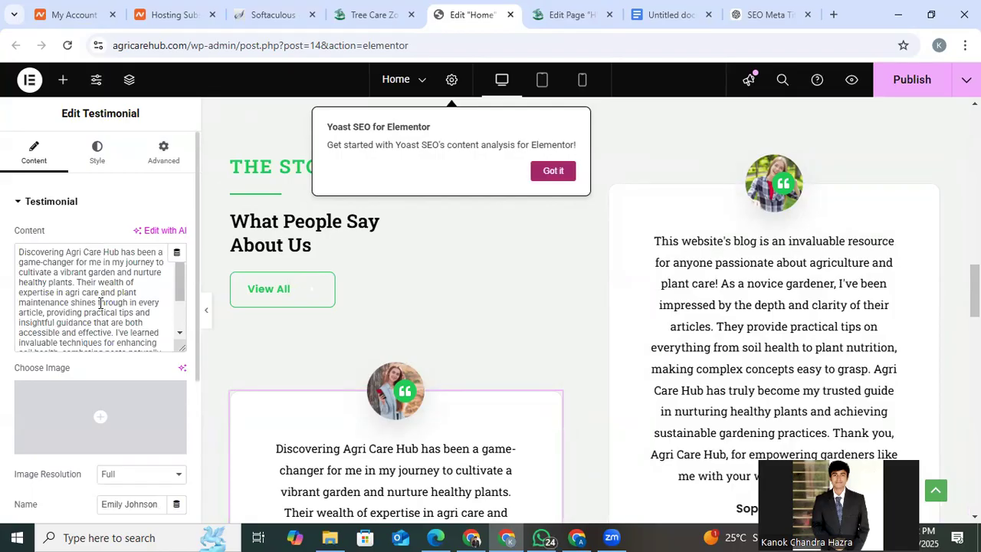
pyautogui.moveTo(67, 252); pyautogui.dragTo(115, 252)
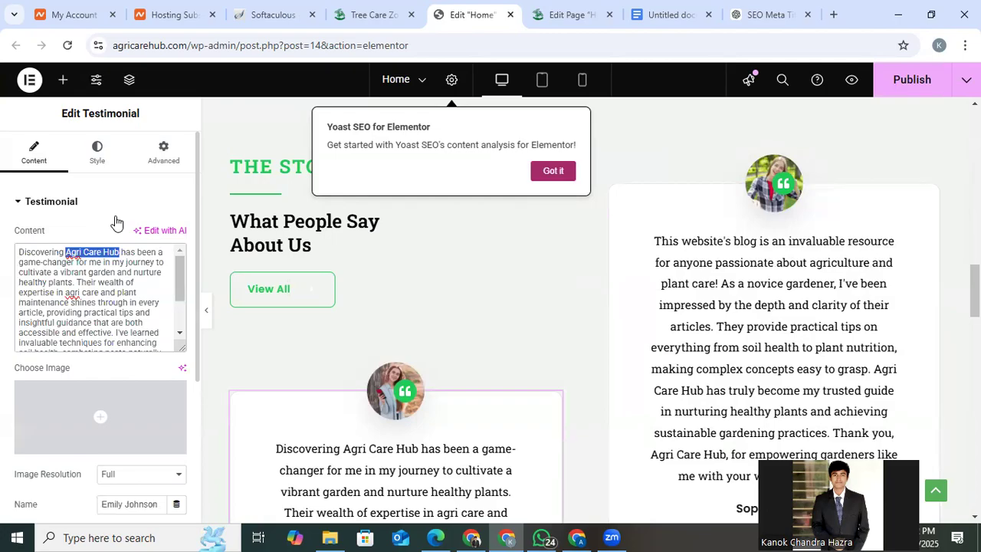
pyautogui.write('this')
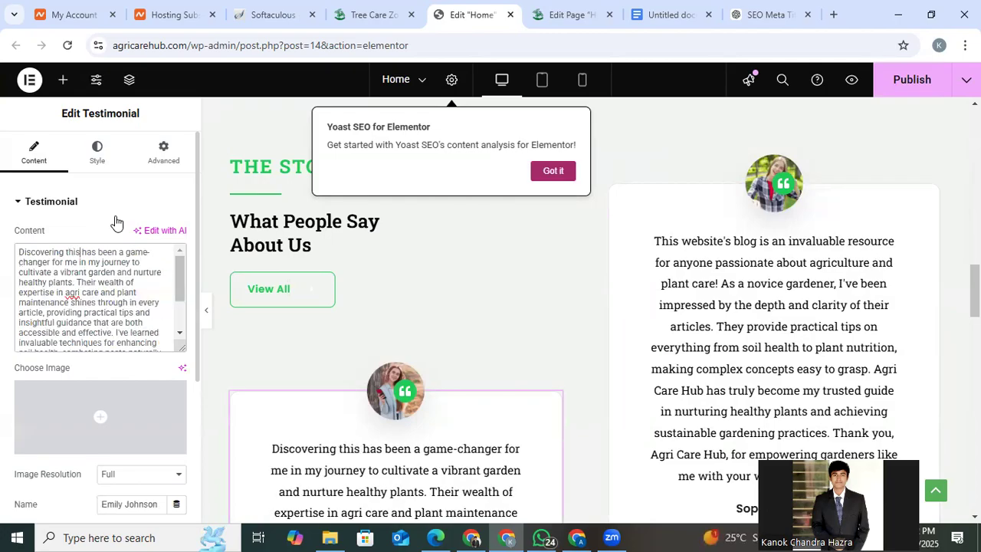
pyautogui.write(' websi')
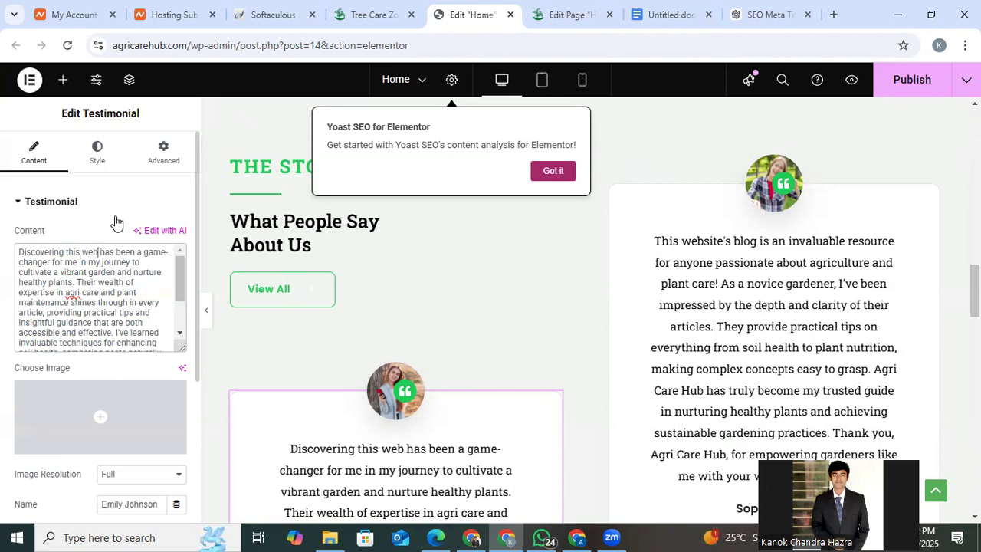
pyautogui.write('te')
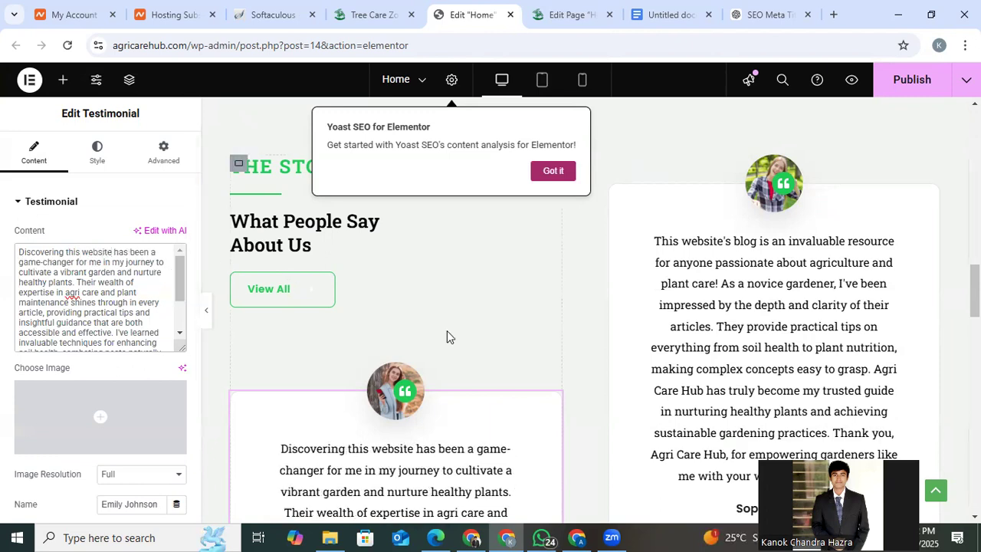
# Replace "Agri Care Hub's" with "this website's" in the opening sentence of the testimonial beginning "Exploring", and publish the page.
pyautogui.scroll(-4, 646, 339)
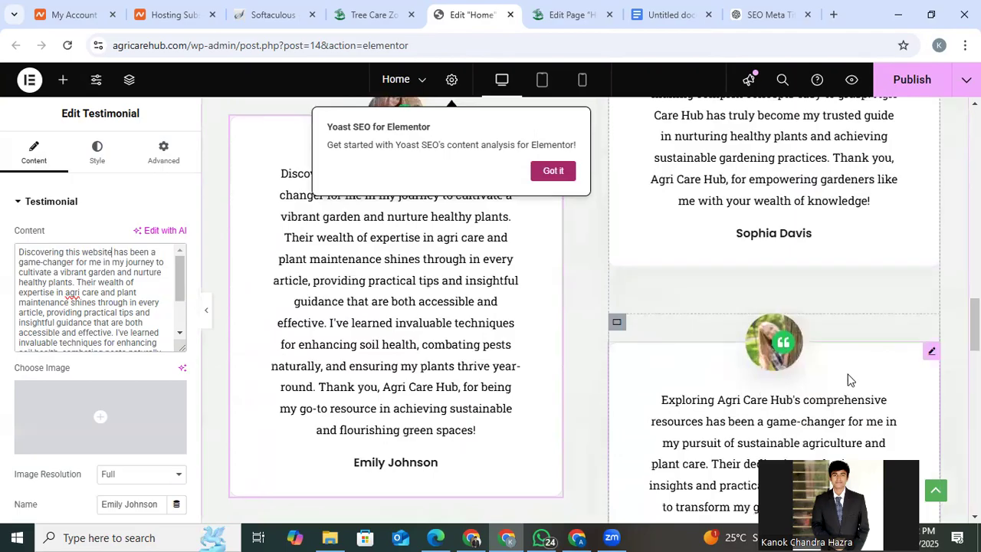
pyautogui.click(935, 353)
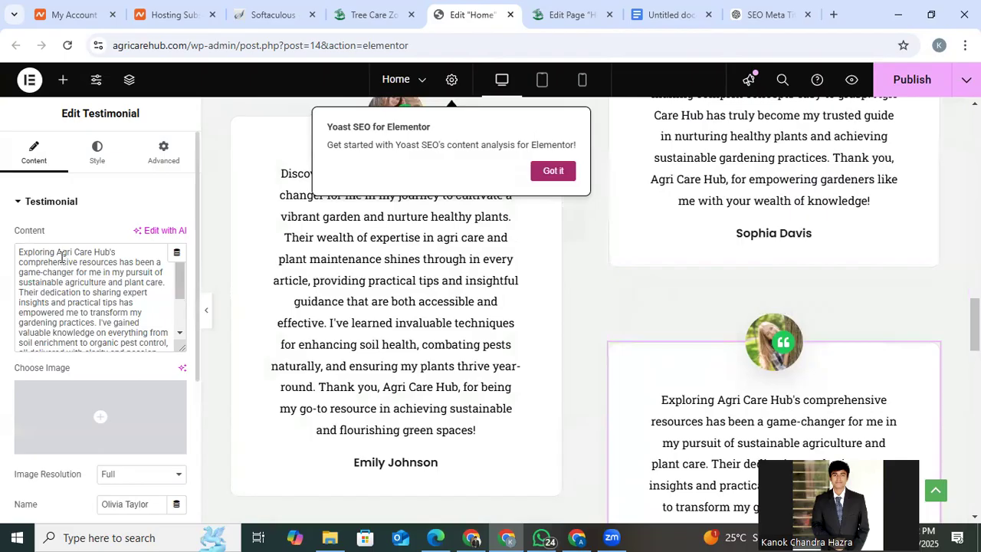
pyautogui.moveTo(57, 253); pyautogui.dragTo(110, 248)
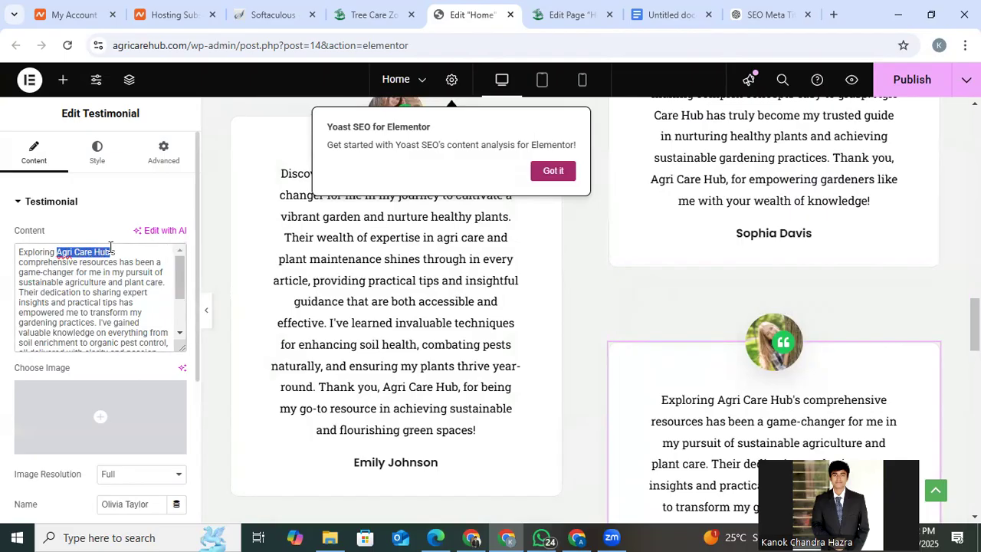
pyautogui.write('this')
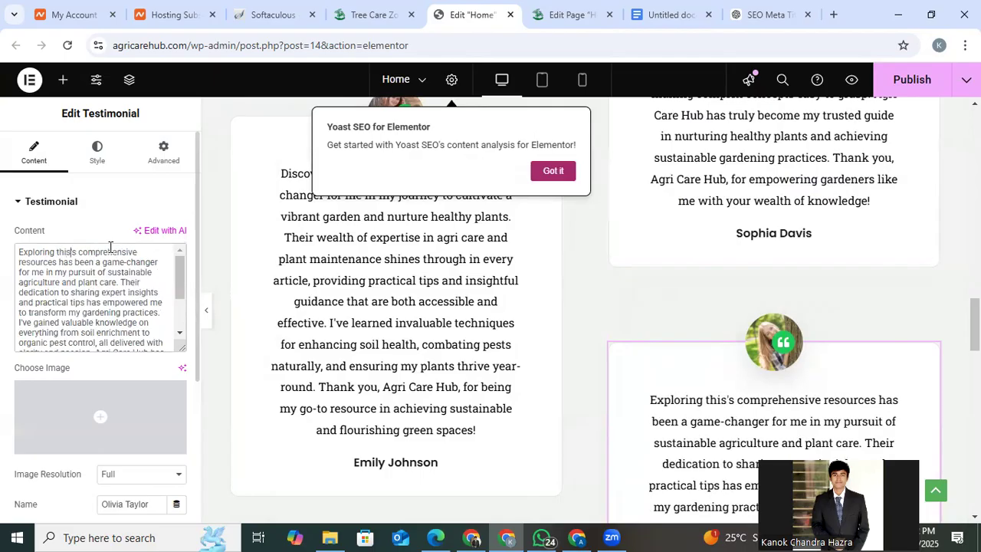
pyautogui.write(' webs')
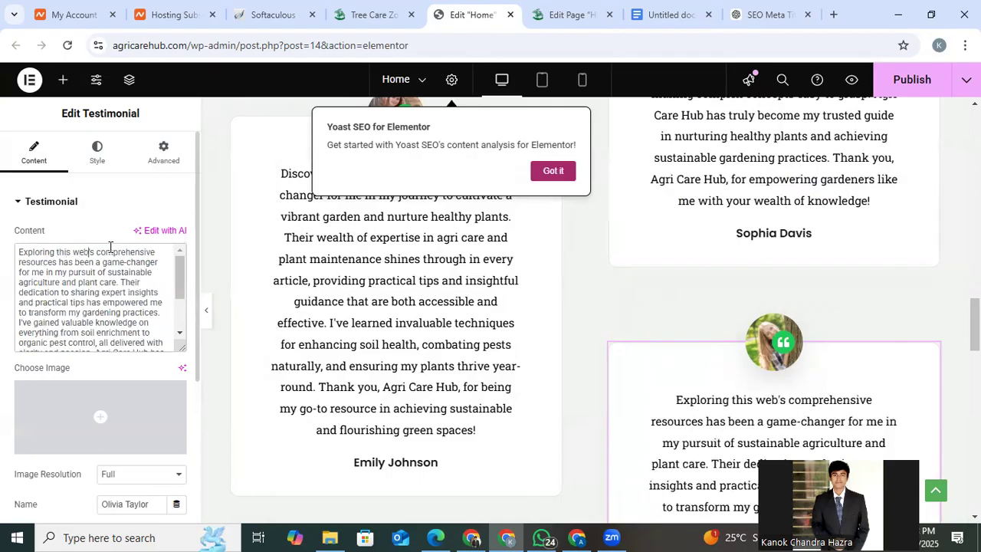
pyautogui.write('ite')
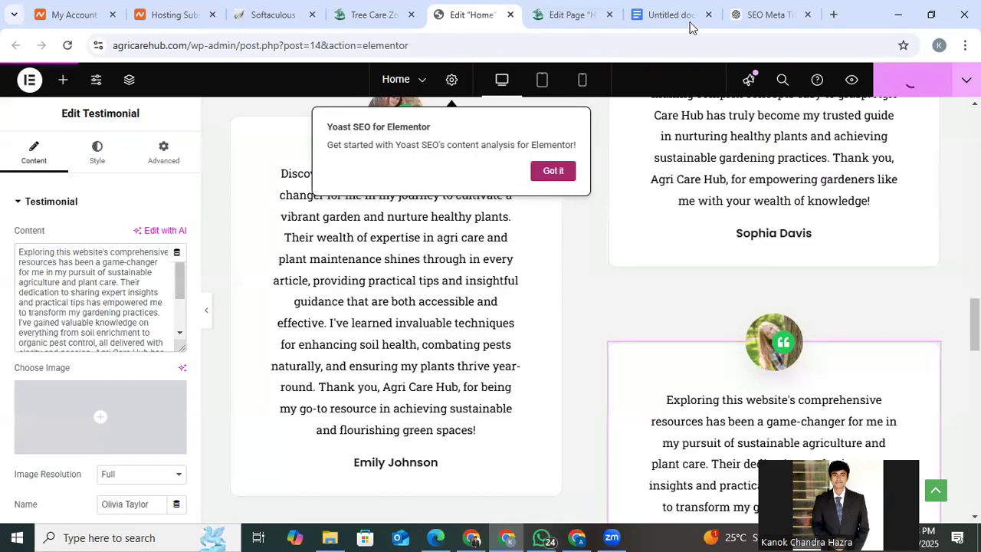
# Reload the WordPress editor for the Home page and check the keyphrase density problem in the Yoast SEO analysis.
pyautogui.click(536, 7)
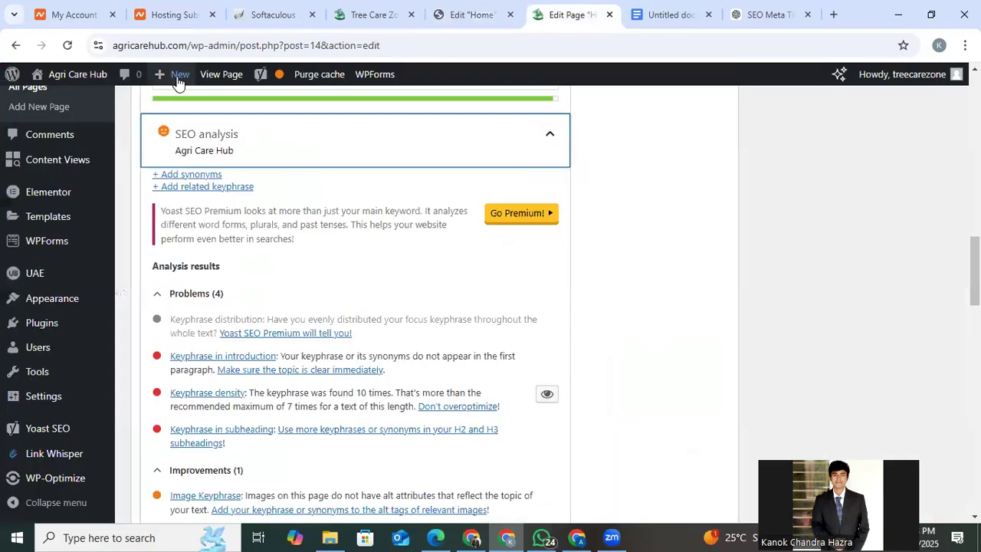
pyautogui.click(67, 45)
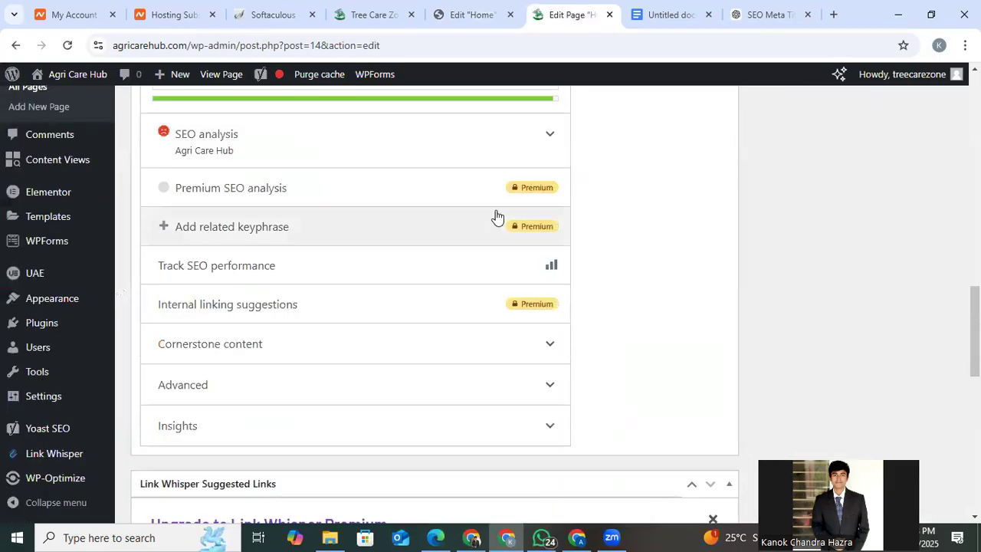
pyautogui.click(493, 158)
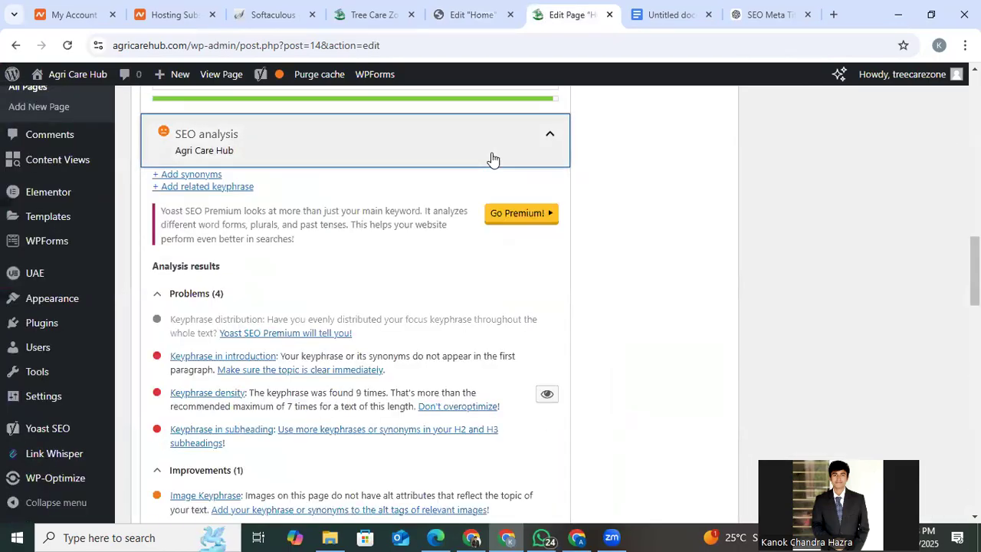
pyautogui.scroll(-1, 345, 322)
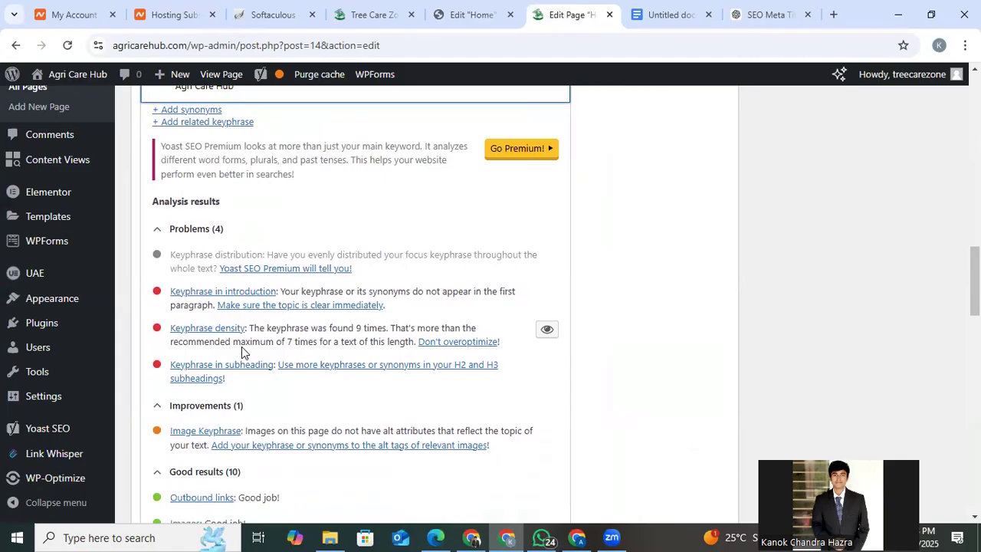
pyautogui.scroll(3, 242, 348)
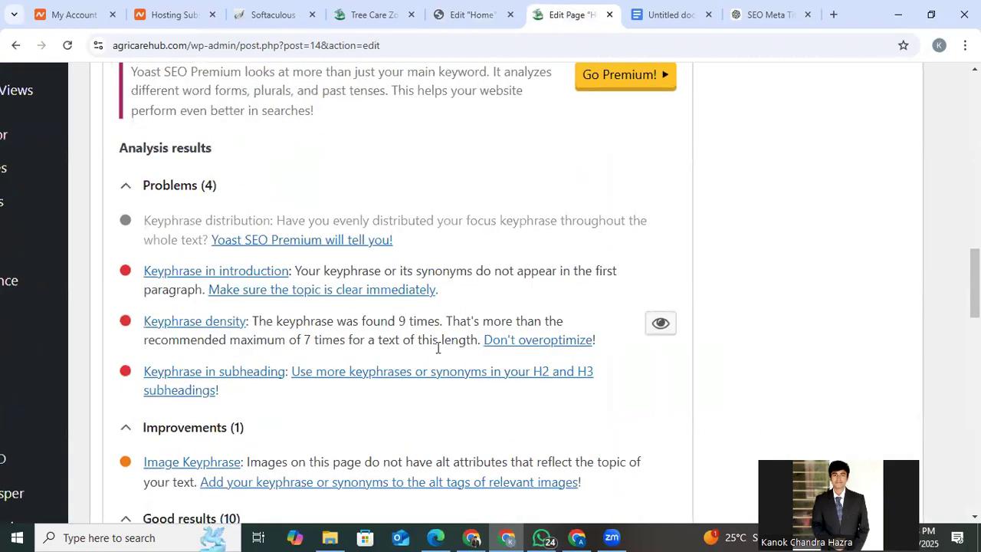
pyautogui.scroll(-3, 437, 347)
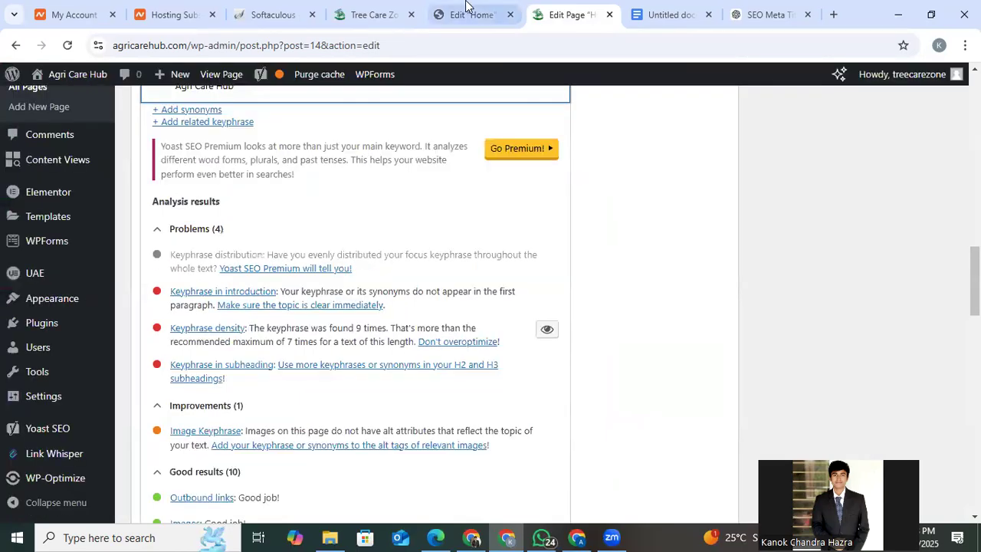
# Switch to the live Home page and reload it to view the updated hero title.
pyautogui.click(465, 9)
pyautogui.click(368, 14)
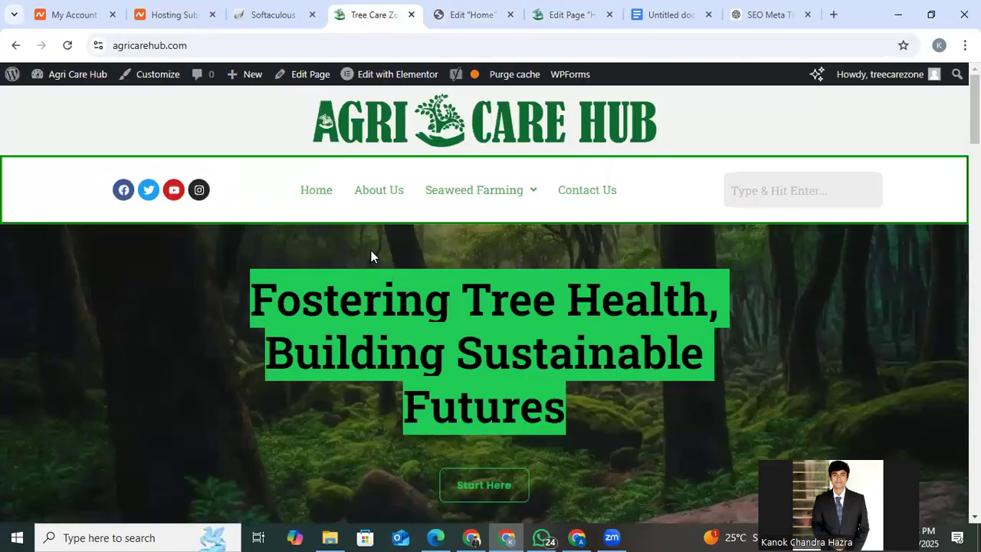
pyautogui.click(425, 328)
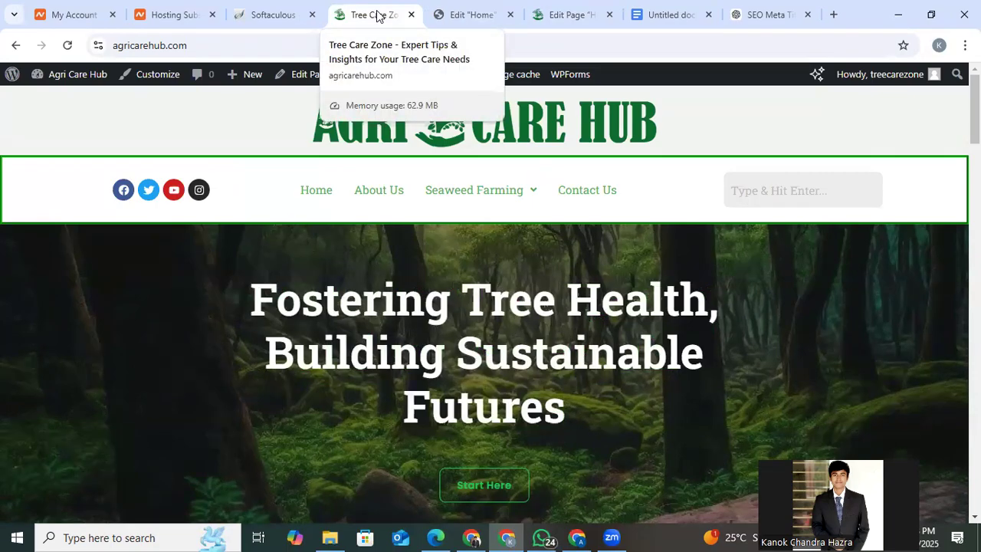
pyautogui.click(374, 110)
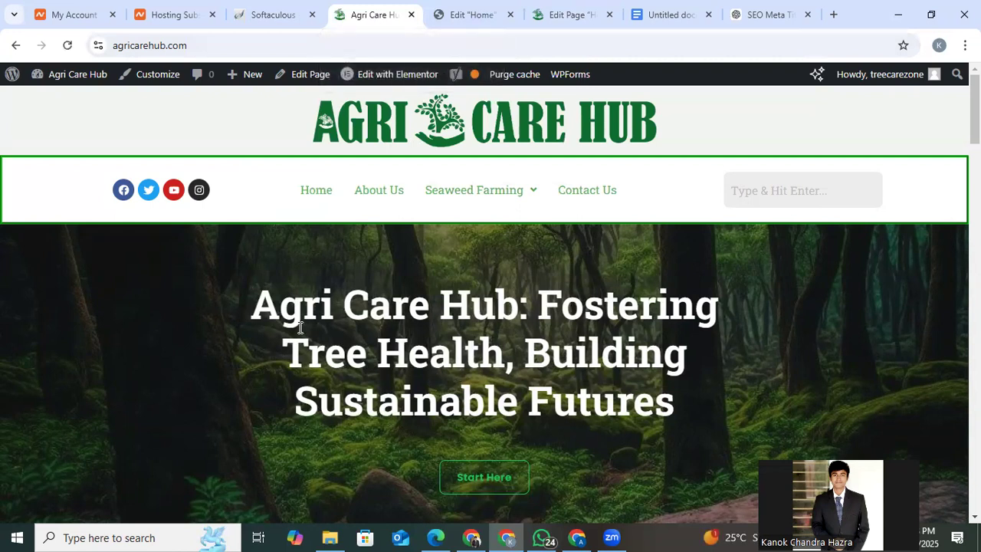
# Search the live Home page for "Agri Care Hub" and review the matches in the Our Story and testimonial sections.
pyautogui.moveTo(251, 303); pyautogui.dragTo(511, 307)
pyautogui.hotkey('ctrl', 'c')
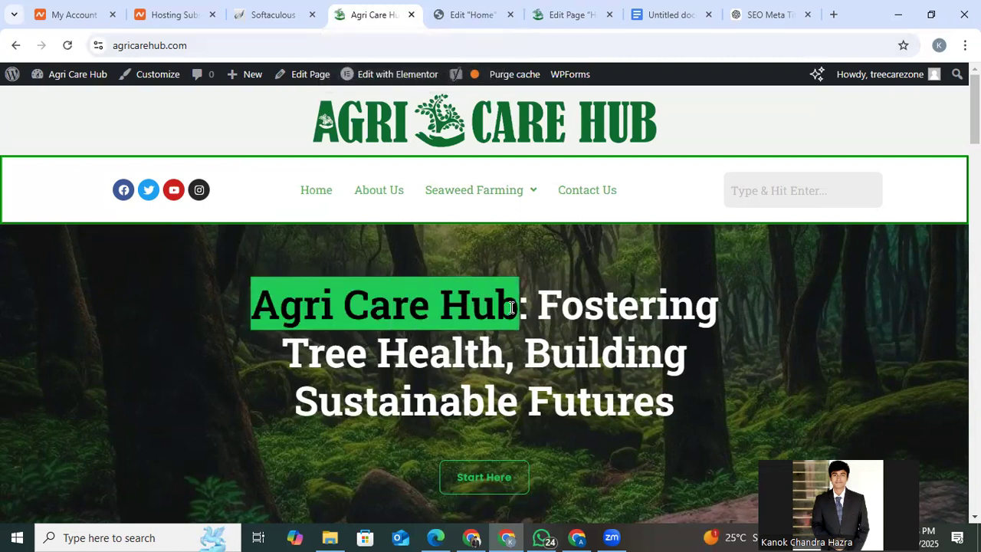
pyautogui.click(619, 377)
pyautogui.hotkey('ctrl', 'f')
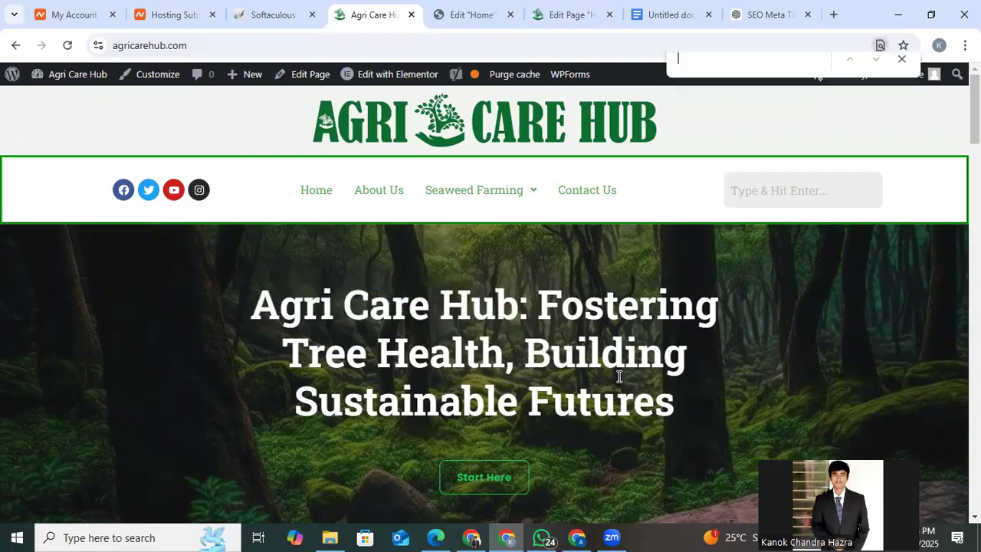
pyautogui.hotkey('ctrl', 'v')
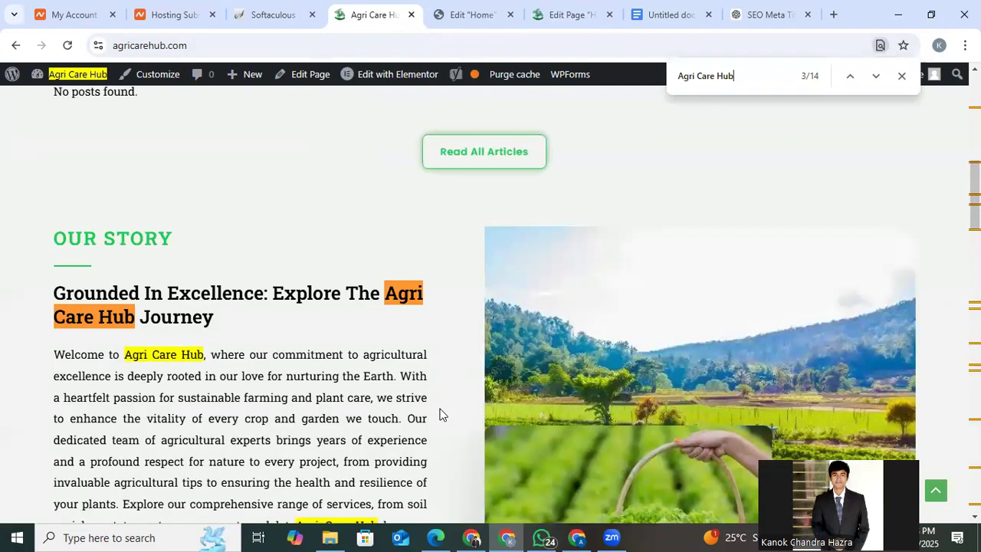
pyautogui.scroll(-3, 363, 350)
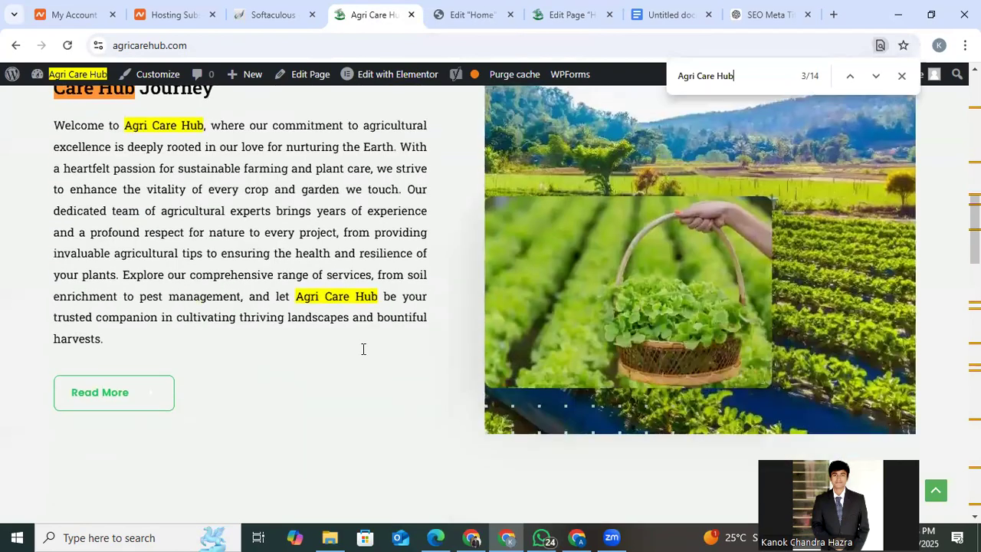
pyautogui.scroll(-6, 364, 349)
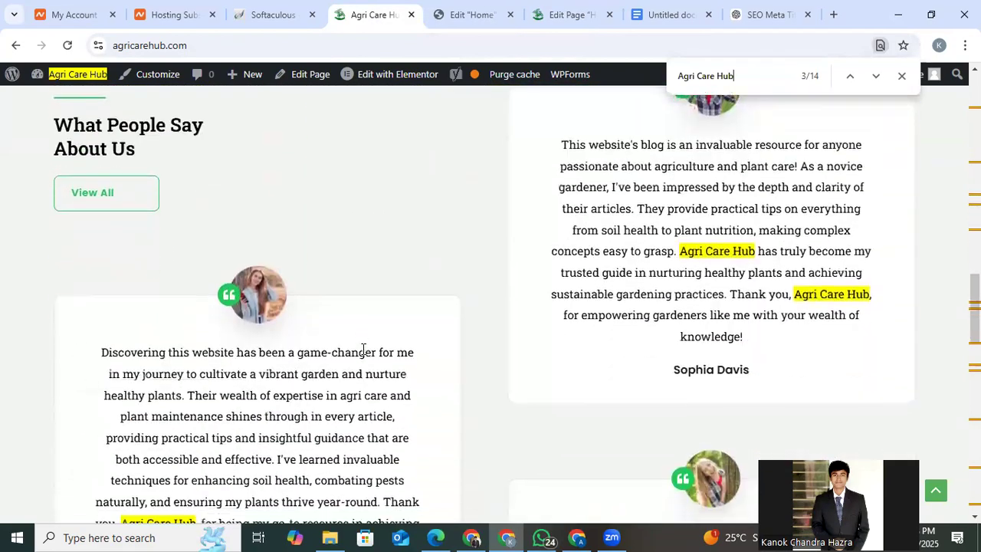
pyautogui.scroll(-1, 363, 349)
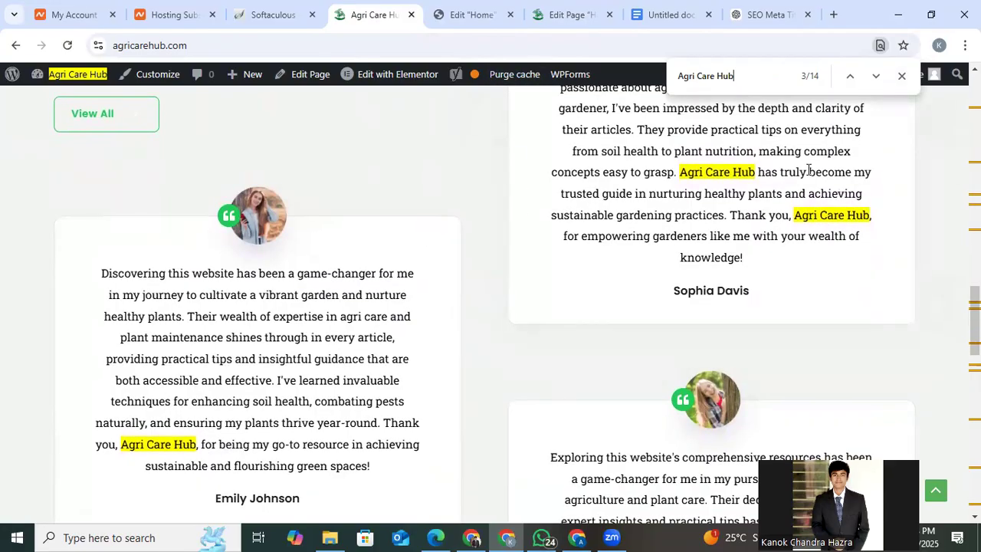
pyautogui.press('Escape')
# Repeat the "Agri Care Hub" search from the top of the live page and go through the matches to Our Story.
pyautogui.scroll(10, 576, 278)
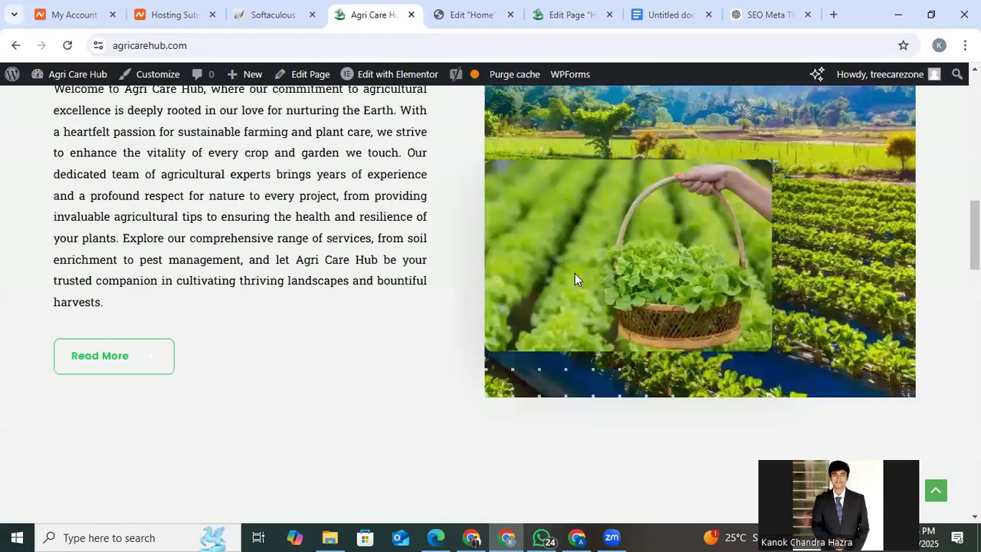
pyautogui.scroll(10, 575, 273)
pyautogui.hotkey('ctrl', 'f')
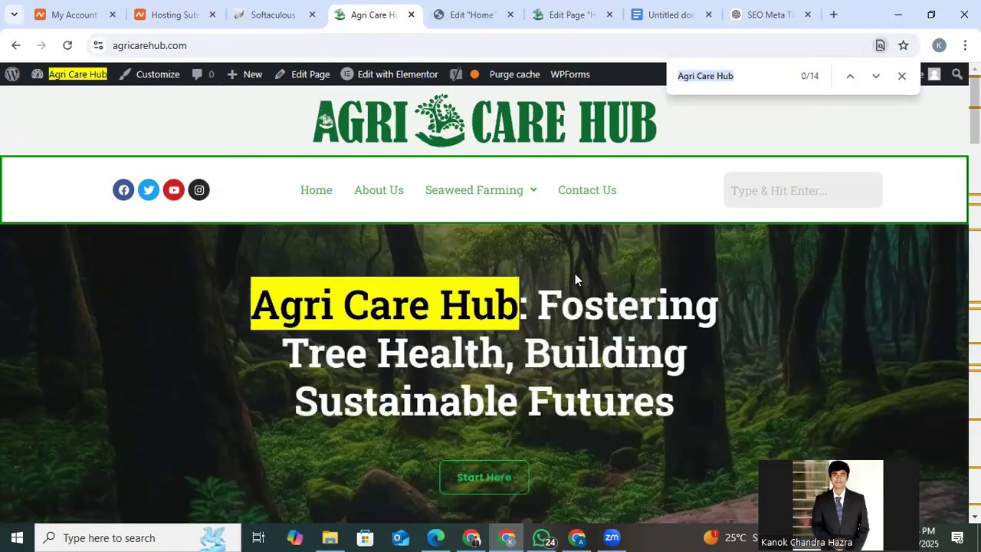
pyautogui.press('Return')
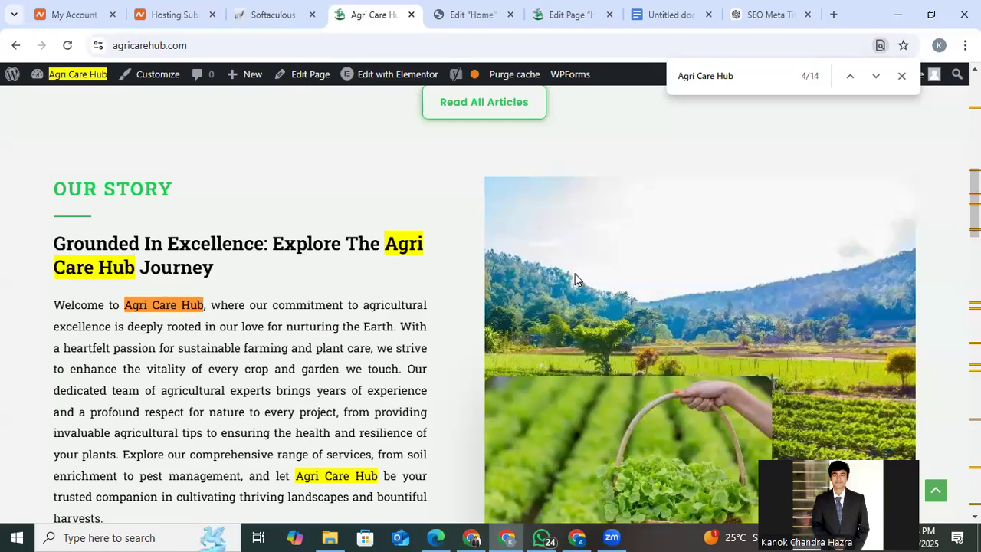
# Examine the testimonials in Elementor for remaining "Agri Care Hub" mentions, opening the testimonial beginning "Discovering" to read its content.
pyautogui.click(452, 8)
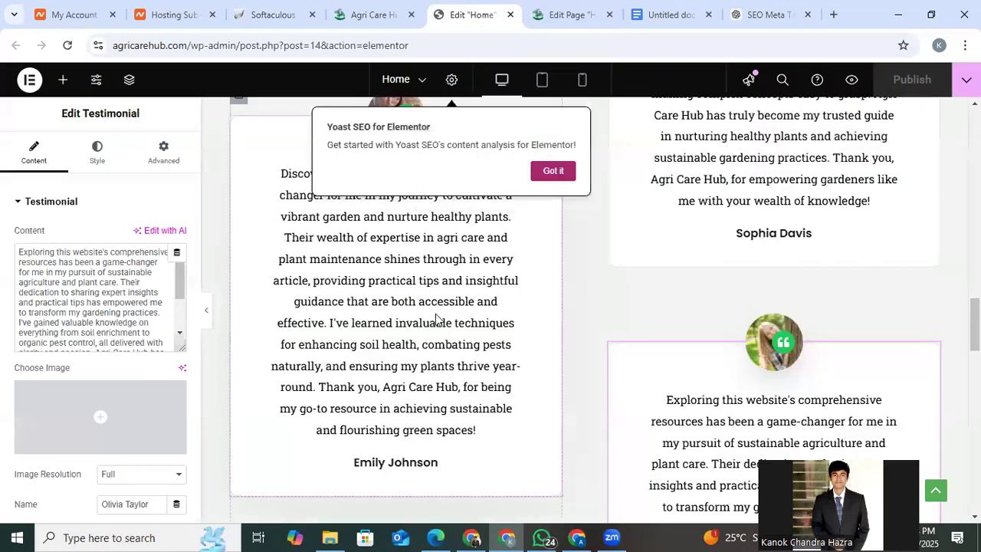
pyautogui.scroll(3, 435, 319)
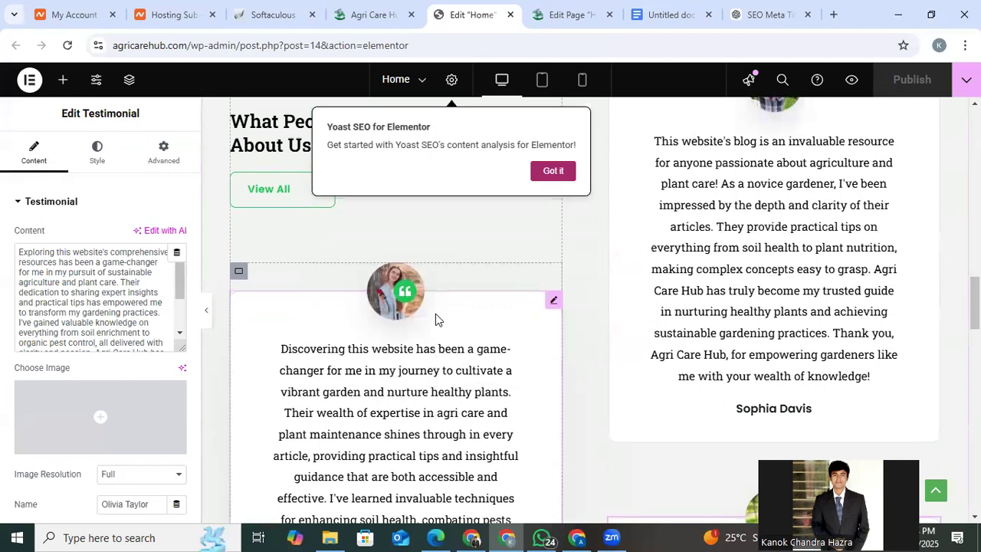
pyautogui.scroll(1, 435, 314)
pyautogui.scroll(-2, 436, 322)
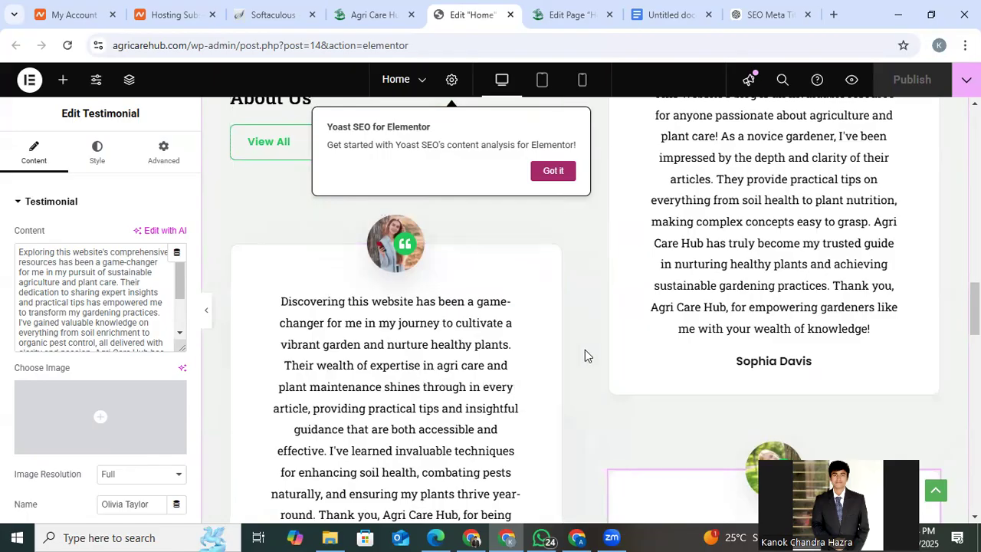
pyautogui.scroll(-1, 506, 348)
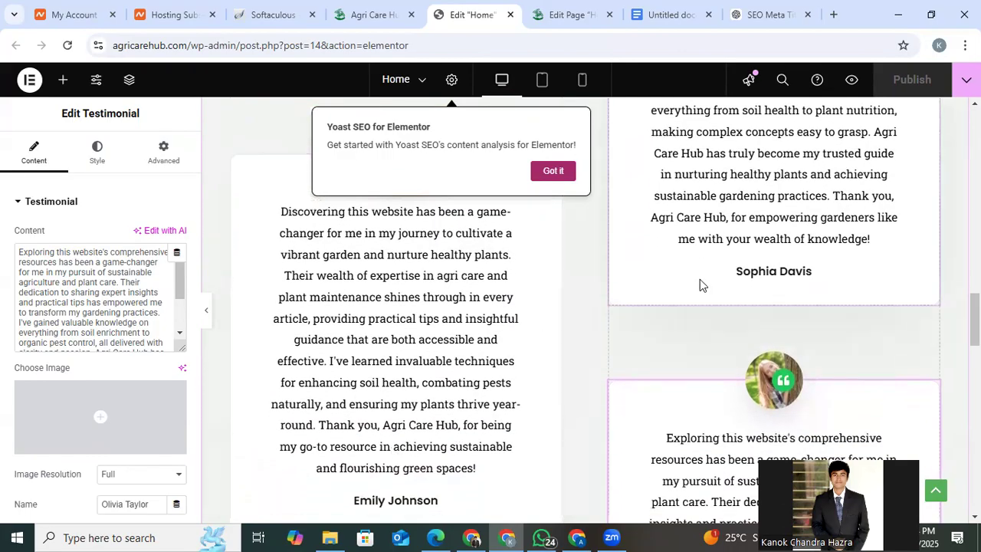
pyautogui.scroll(1, 747, 304)
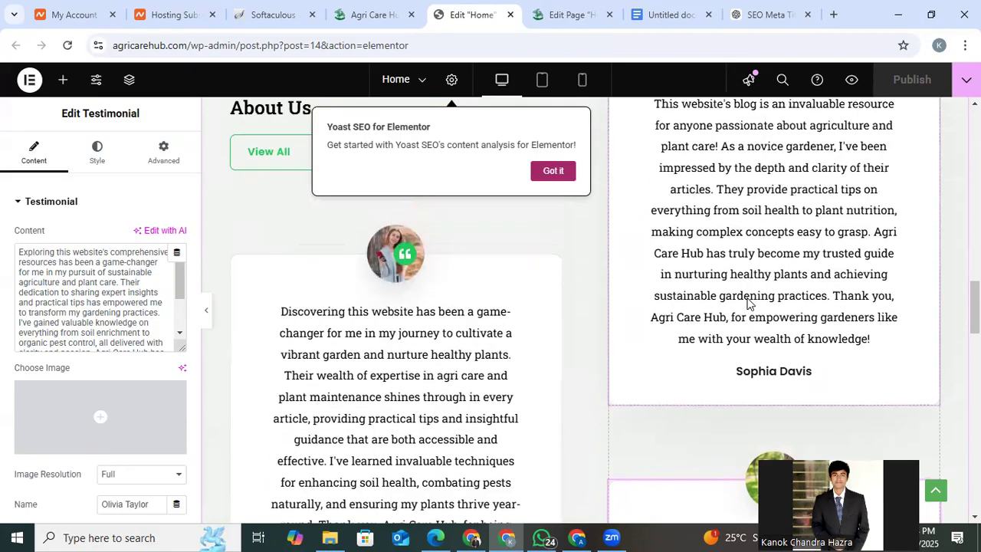
pyautogui.click(550, 266)
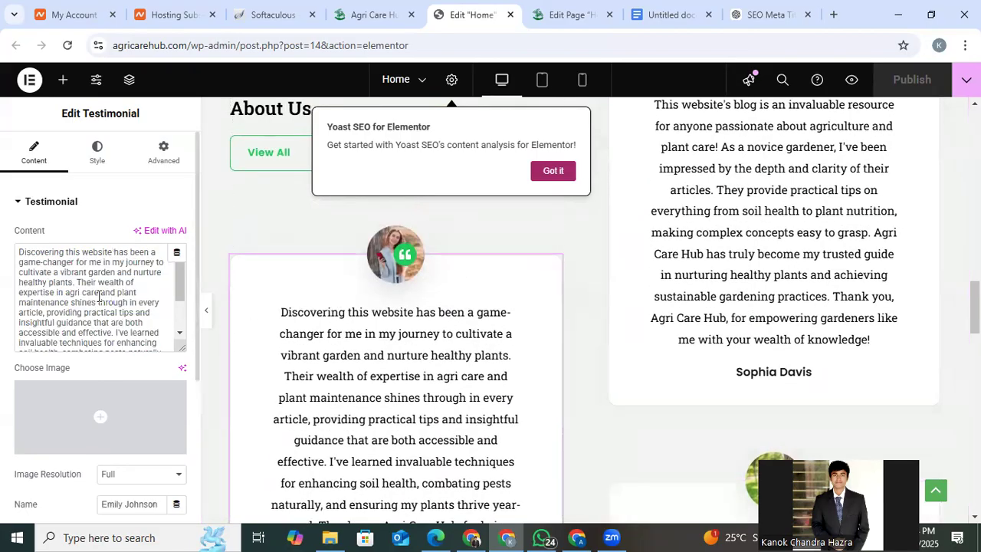
pyautogui.scroll(-2, 99, 303)
pyautogui.scroll(-2, 514, 345)
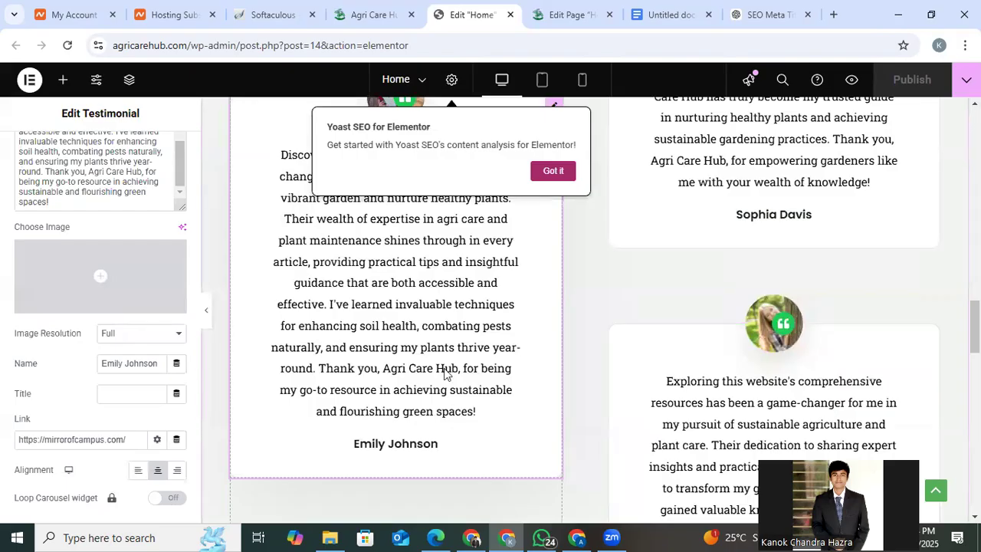
pyautogui.scroll(-1, 697, 356)
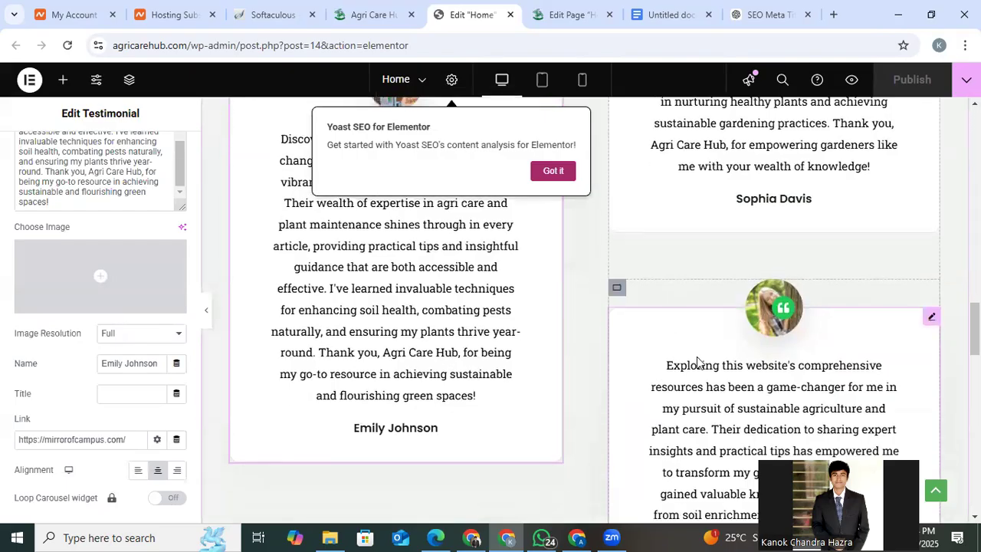
pyautogui.scroll(-1, 697, 360)
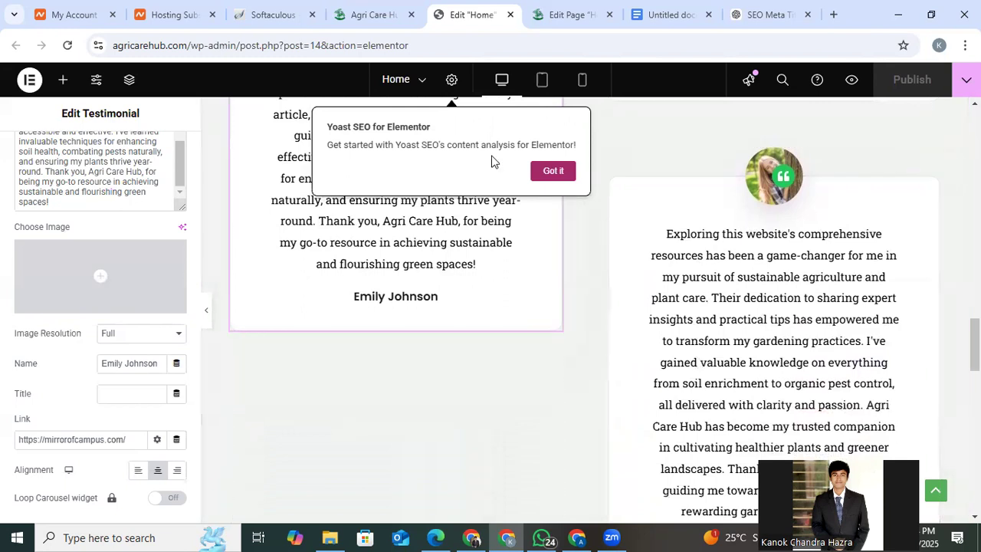
# Return to the live Home page and compare the highlighted "Agri Care Hub" mentions in Our Story and the testimonials.
pyautogui.click(373, 9)
pyautogui.scroll(-7, 265, 299)
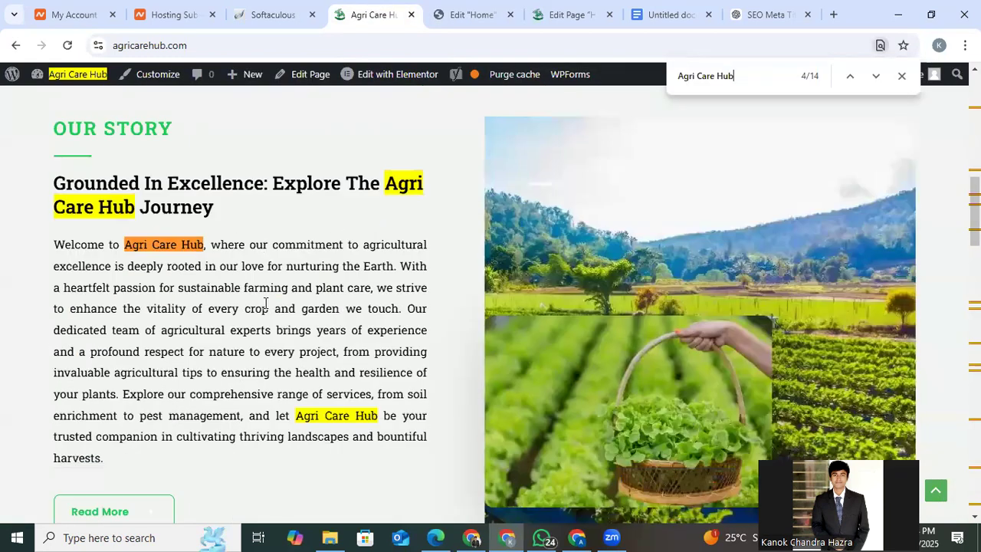
pyautogui.scroll(-3, 266, 303)
pyautogui.scroll(1, 265, 303)
pyautogui.scroll(-2, 386, 333)
pyautogui.scroll(3, 386, 332)
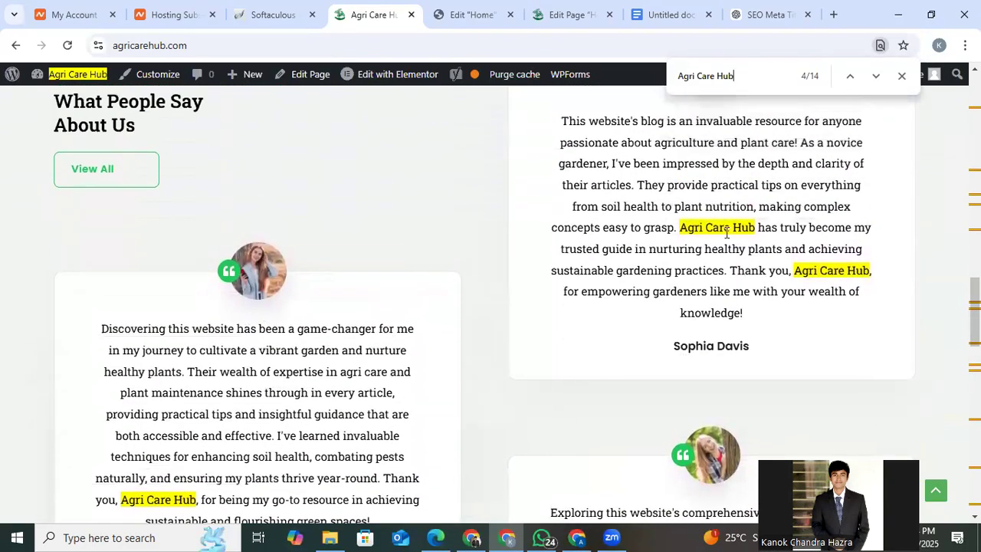
# Copy the live page's testimonial beginning "This website's blog" into the end of the Google Docs document, enclosed in quotation marks.
pyautogui.tripleClick(726, 291)
pyautogui.hotkey('ctrl', 'c')
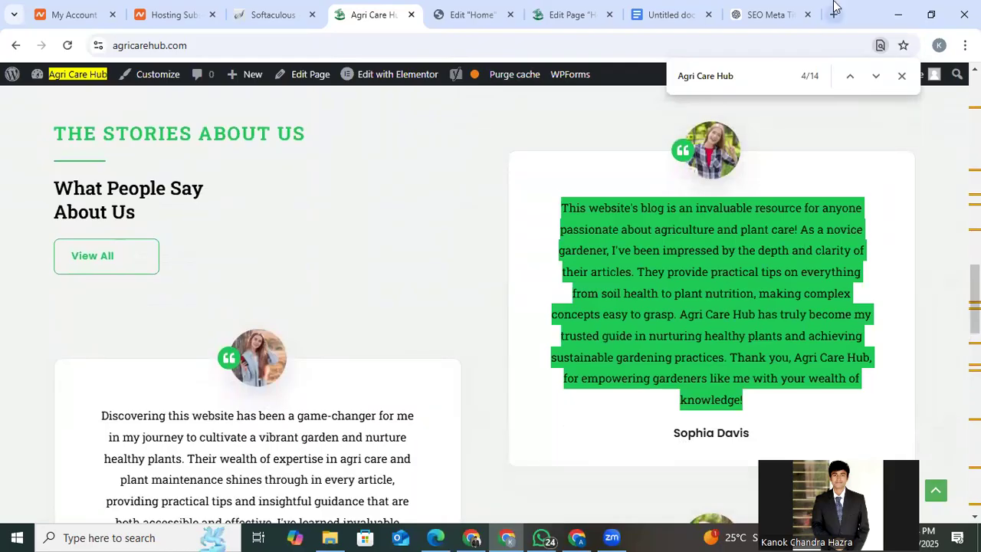
pyautogui.click(655, 8)
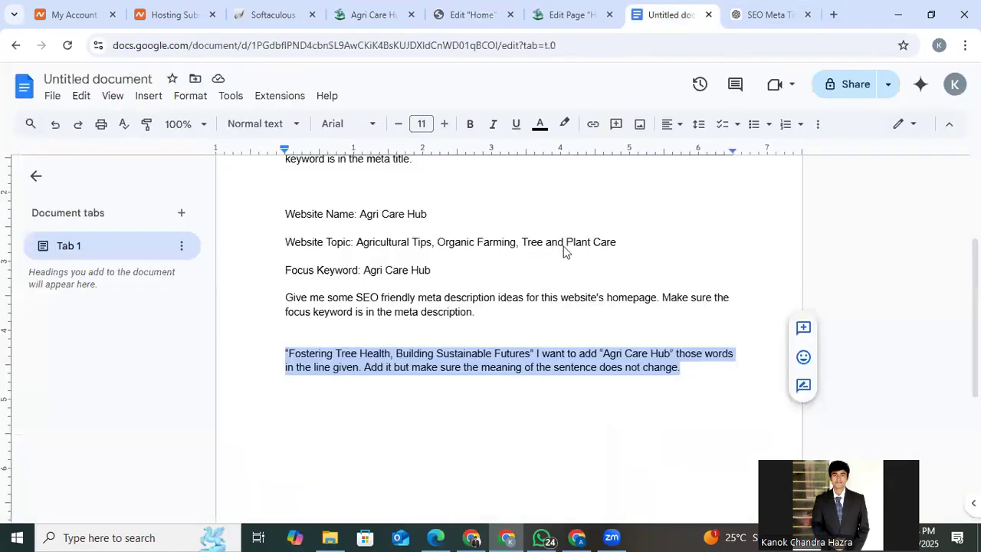
pyautogui.scroll(-1, 564, 247)
pyautogui.click(701, 292)
pyautogui.press('Return')
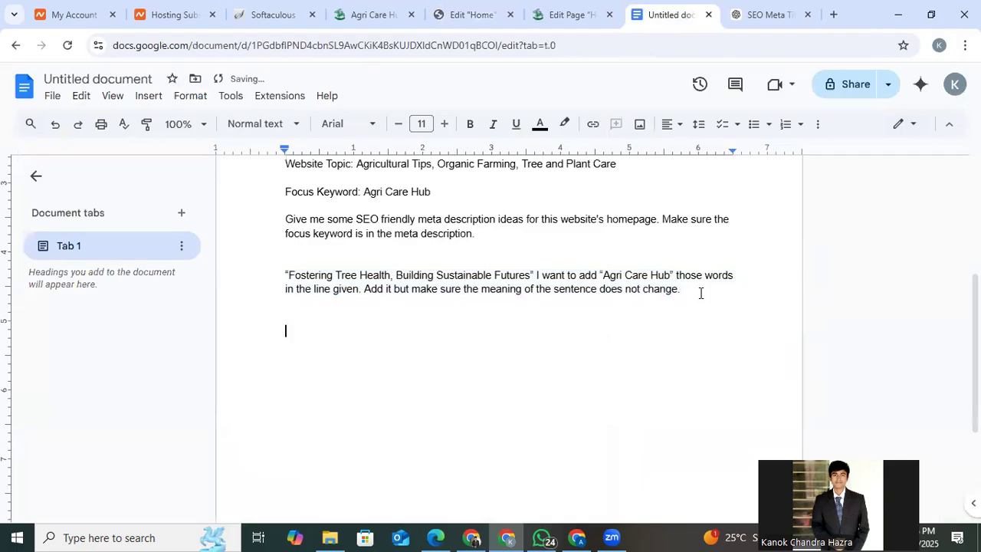
pyautogui.write('"')
pyautogui.hotkey('ctrl', 'v')
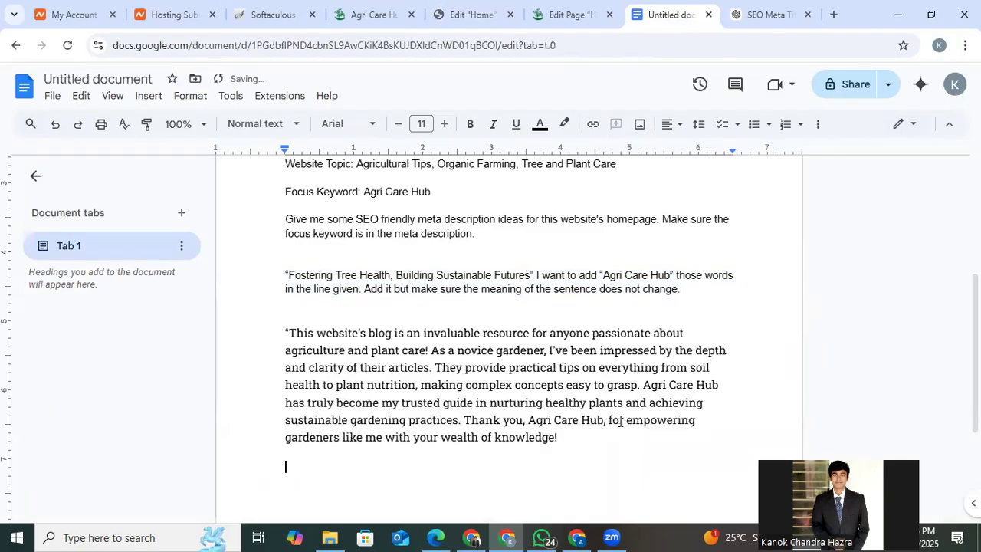
pyautogui.click(579, 441)
pyautogui.write('"')
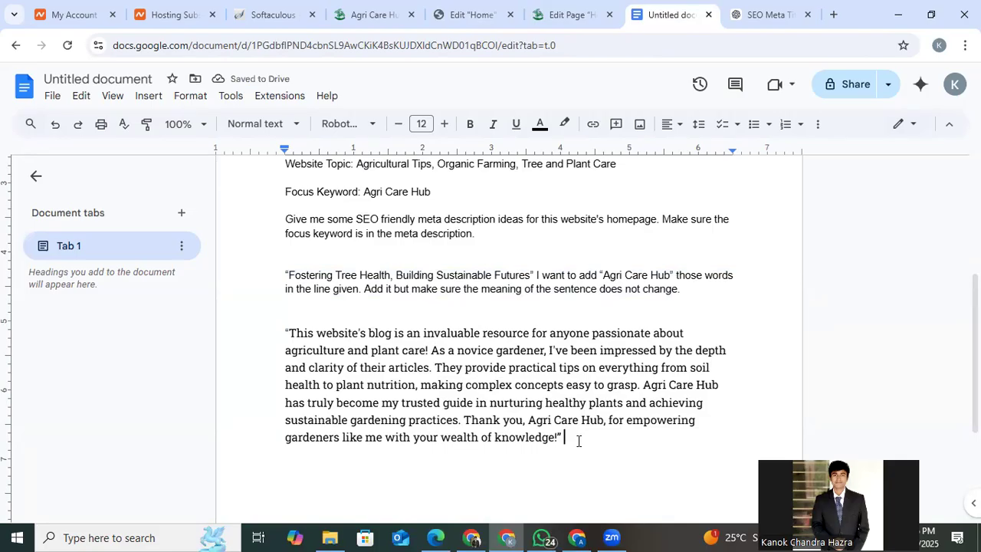
# Begin the rewrite instruction after the quoted testimonial with "Rewrite it and make sure".
pyautogui.write('Rewrite it and ')
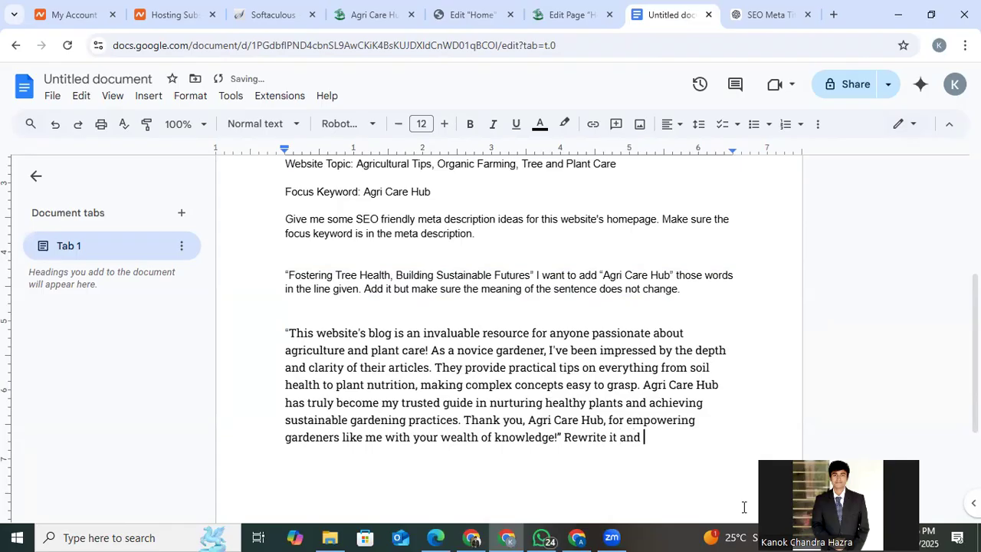
pyautogui.write('make sure')
# Copy the quoted "Agri Care Hub" from the earlier prompt in the document and add it to the end of the rewrite instruction.
pyautogui.moveTo(603, 274); pyautogui.dragTo(651, 274)
pyautogui.click(651, 274)
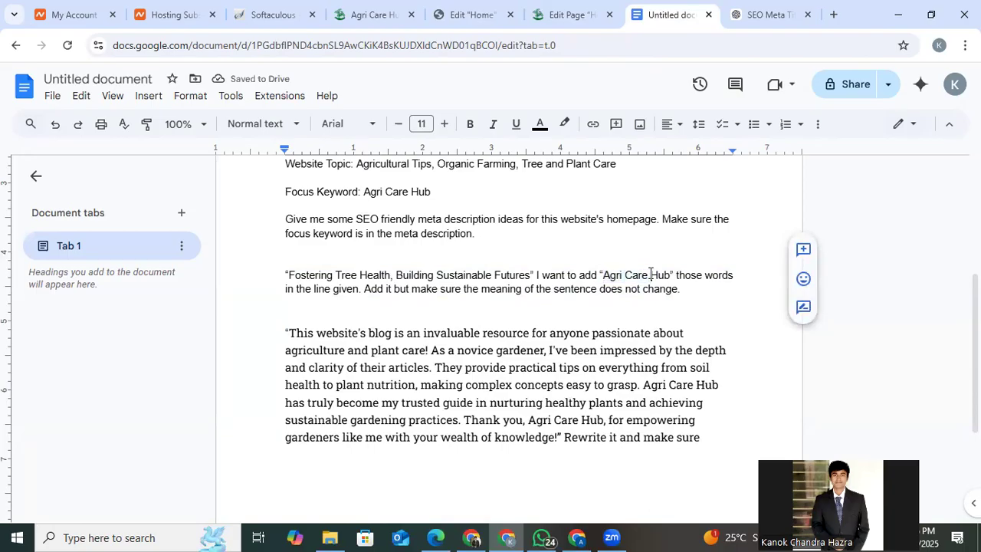
pyautogui.moveTo(285, 270); pyautogui.dragTo(627, 275)
pyautogui.click(628, 274)
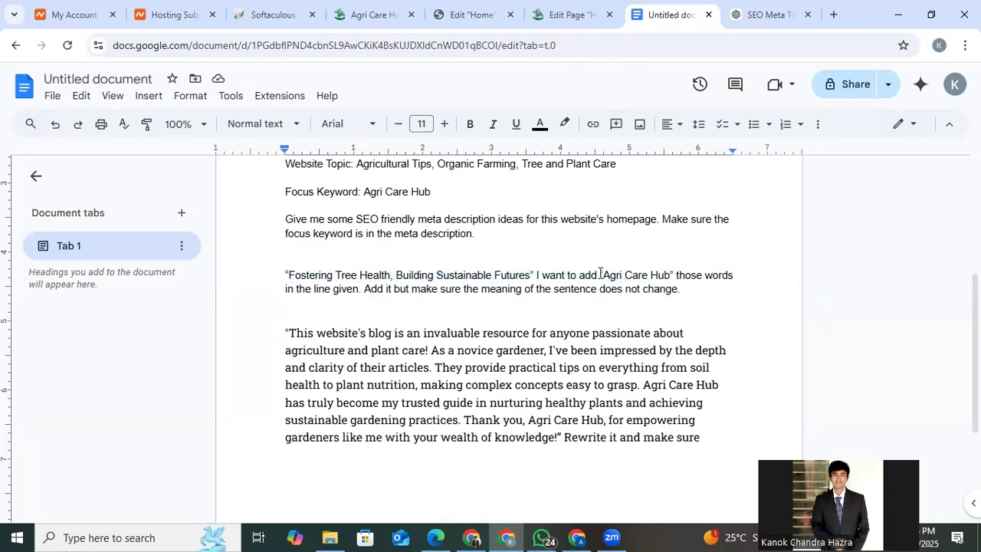
pyautogui.moveTo(600, 274); pyautogui.dragTo(674, 274)
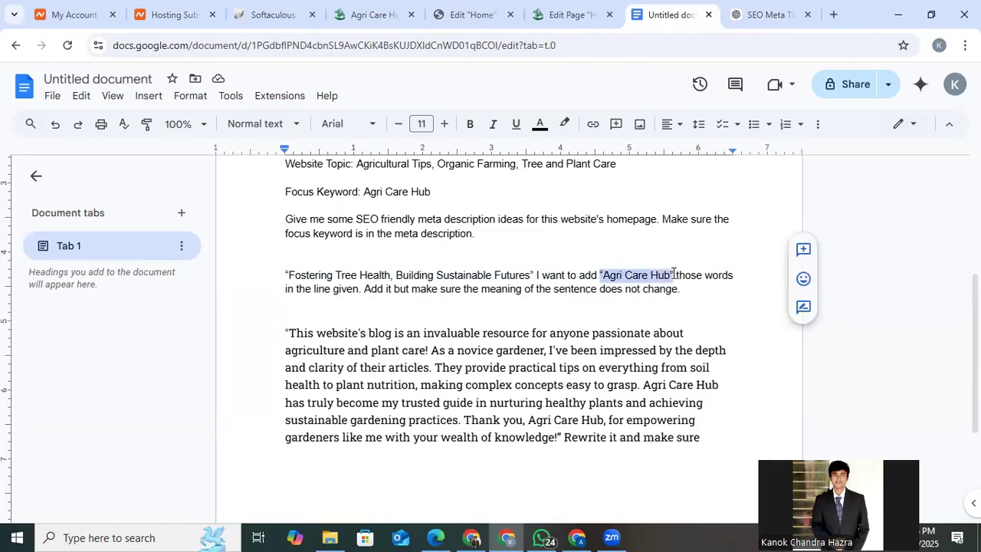
pyautogui.rightClick(654, 276)
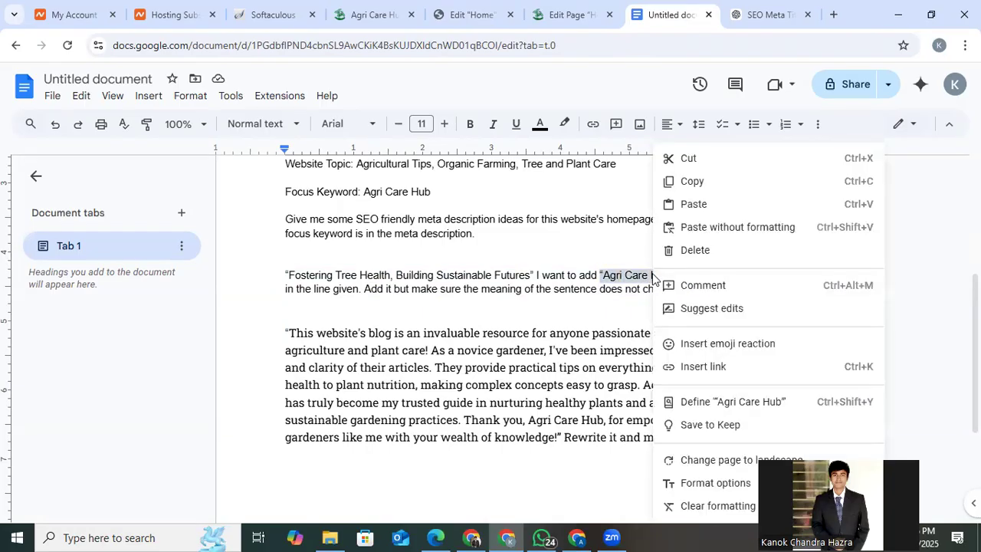
pyautogui.click(707, 188)
pyautogui.click(717, 430)
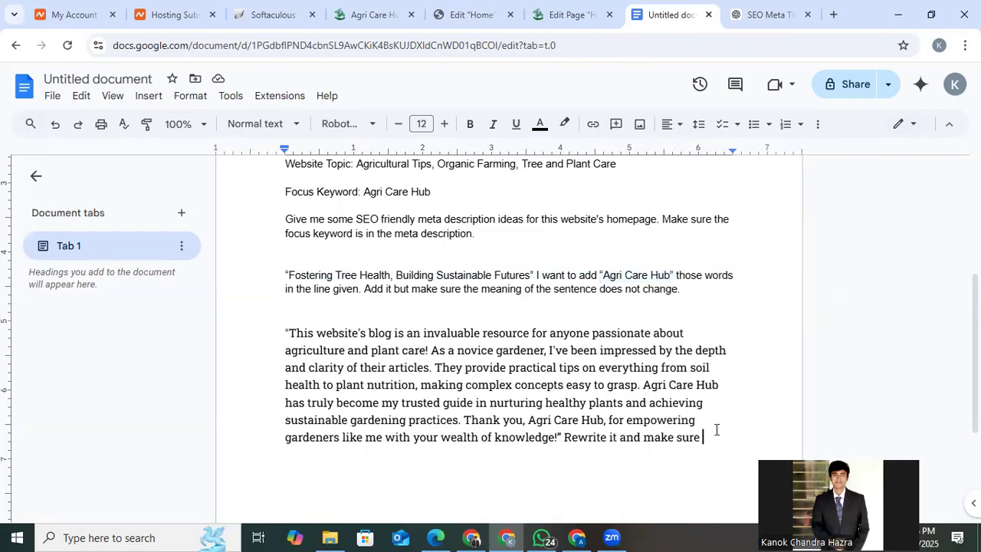
pyautogui.hotkey('ctrl', 'v')
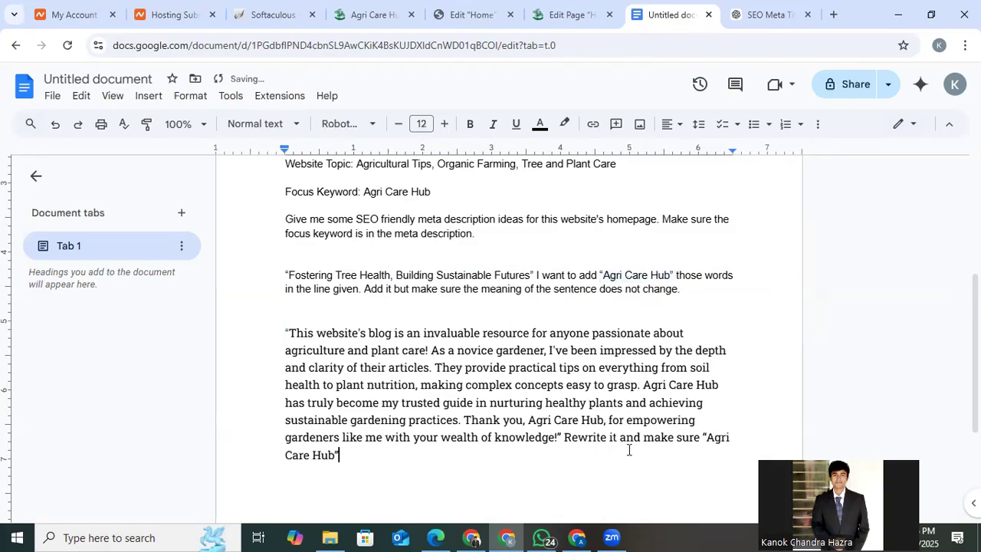
# Complete the rewrite instruction with "will not be in the new one.".
pyautogui.write('will not i')
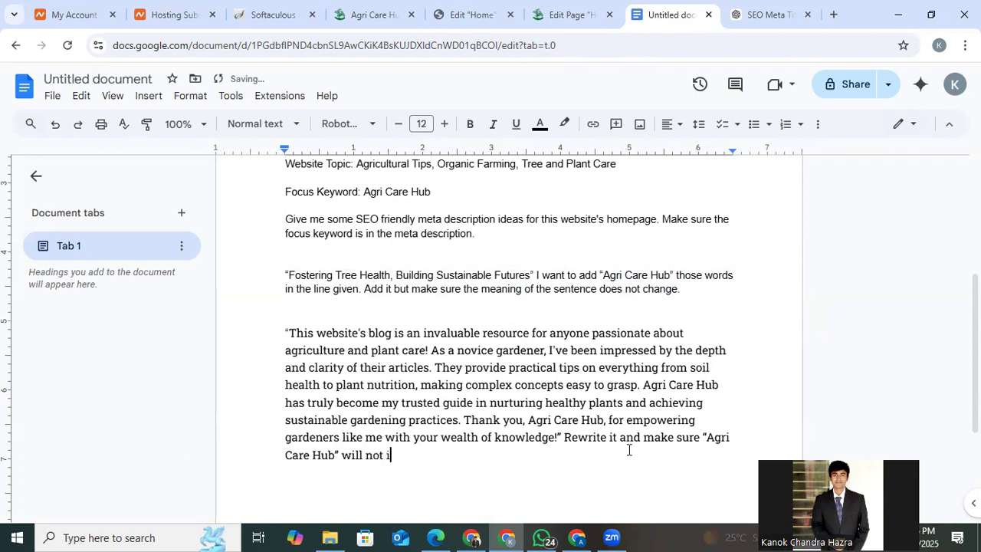
pyautogui.write('n the')
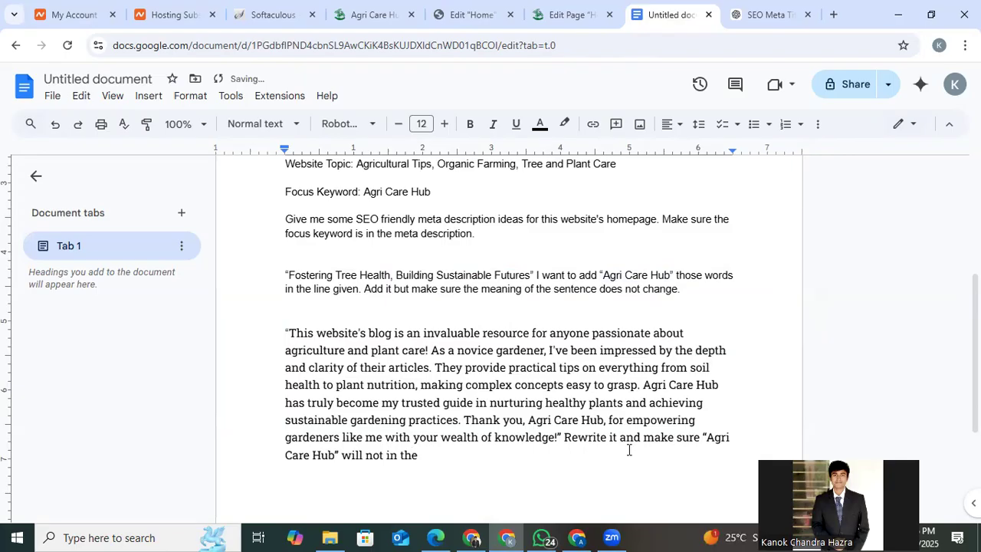
pyautogui.write(' new ')
pyautogui.write('one')
pyautogui.write('/')
pyautogui.tripleClick(462, 411)
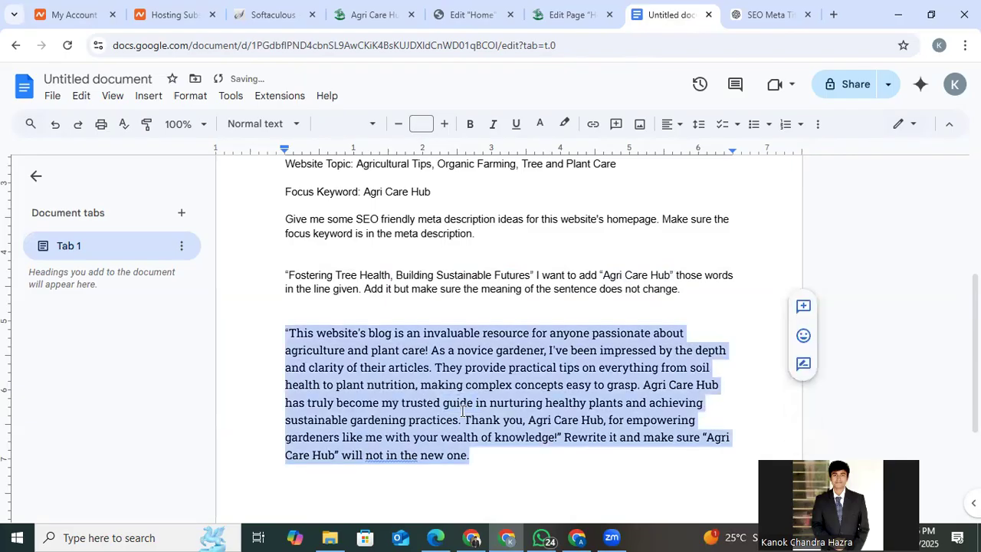
pyautogui.click(464, 418)
pyautogui.click(375, 455)
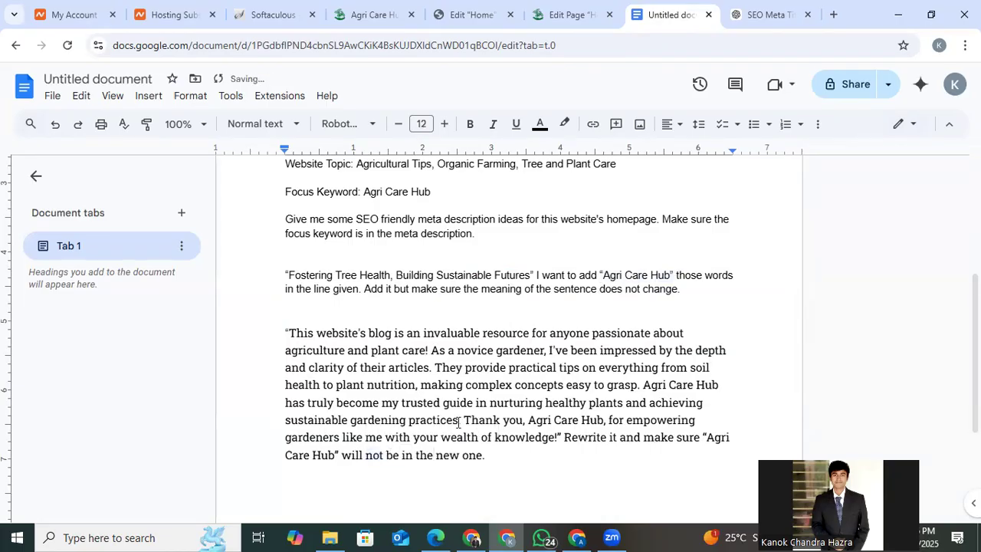
# Copy the whole testimonial prompt from the document, submit it in the ChatGPT conversation, and stay logged out.
pyautogui.tripleClick(459, 420)
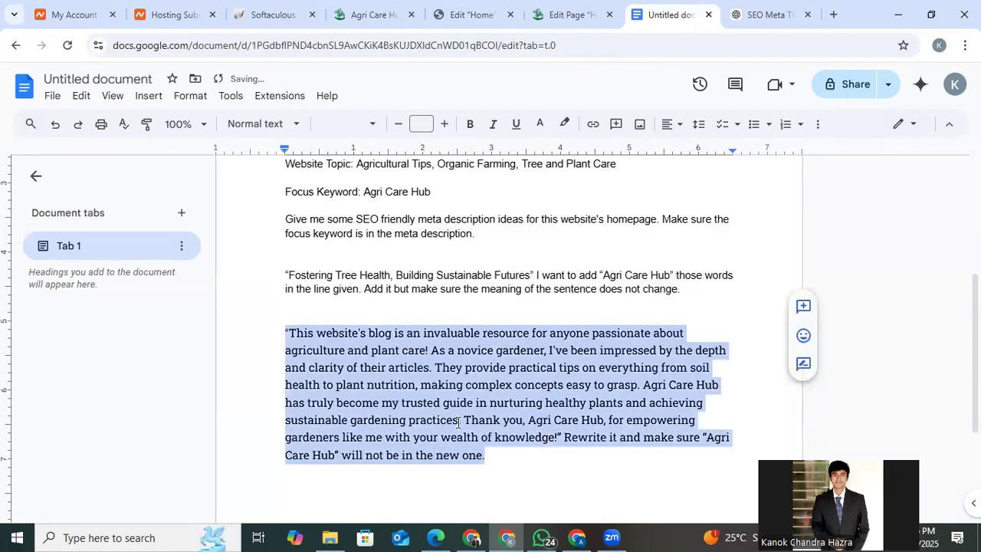
pyautogui.click(762, 14)
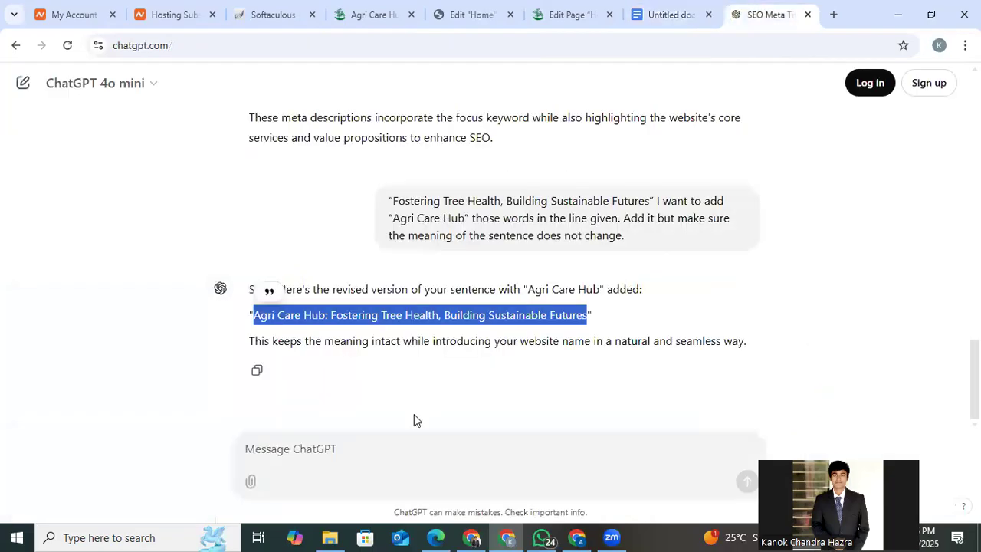
pyautogui.click(383, 451)
pyautogui.hotkey('ctrl', 'v')
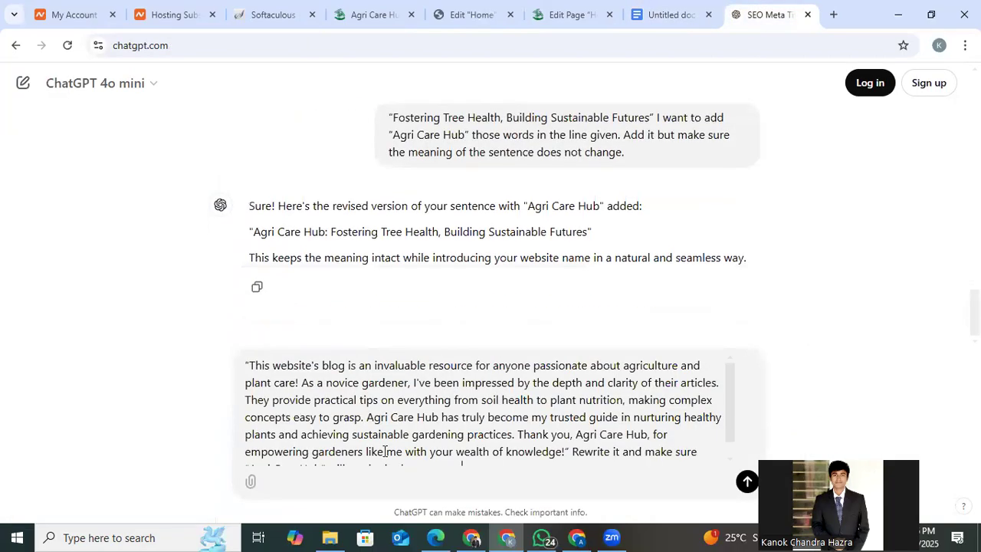
pyautogui.press('Return')
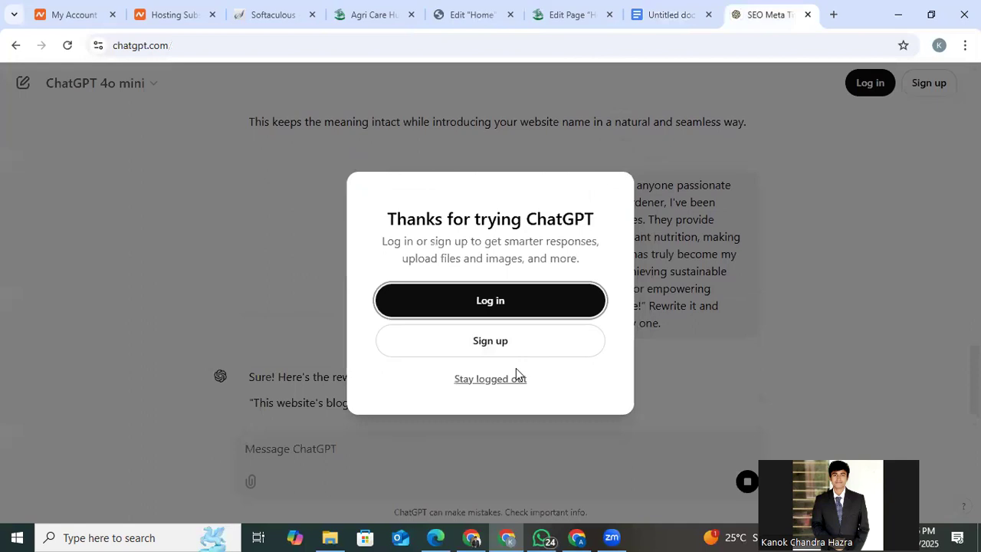
pyautogui.click(490, 379)
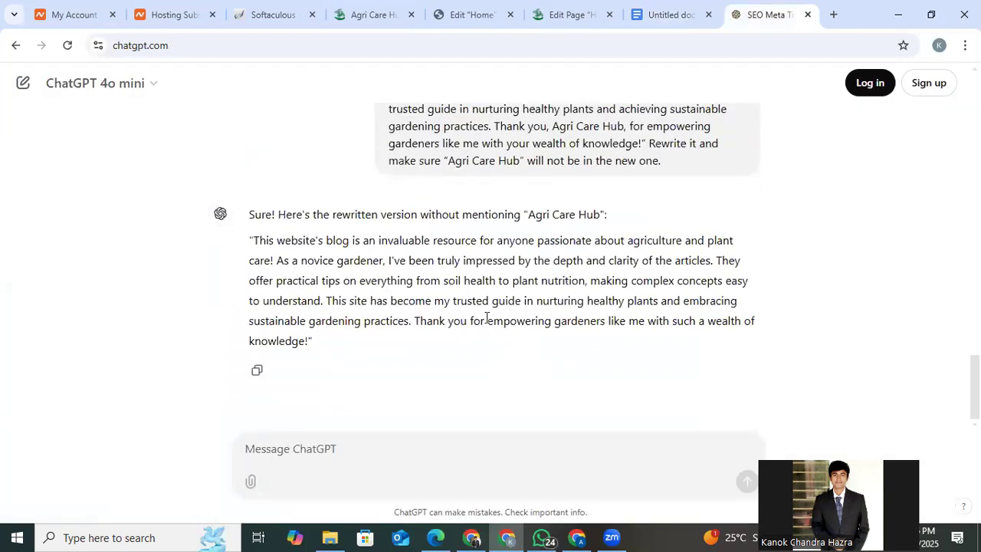
# Copy the rewritten testimonial from ChatGPT's answer without its quotation marks.
pyautogui.moveTo(253, 239); pyautogui.dragTo(308, 334)
pyautogui.rightClick(320, 310)
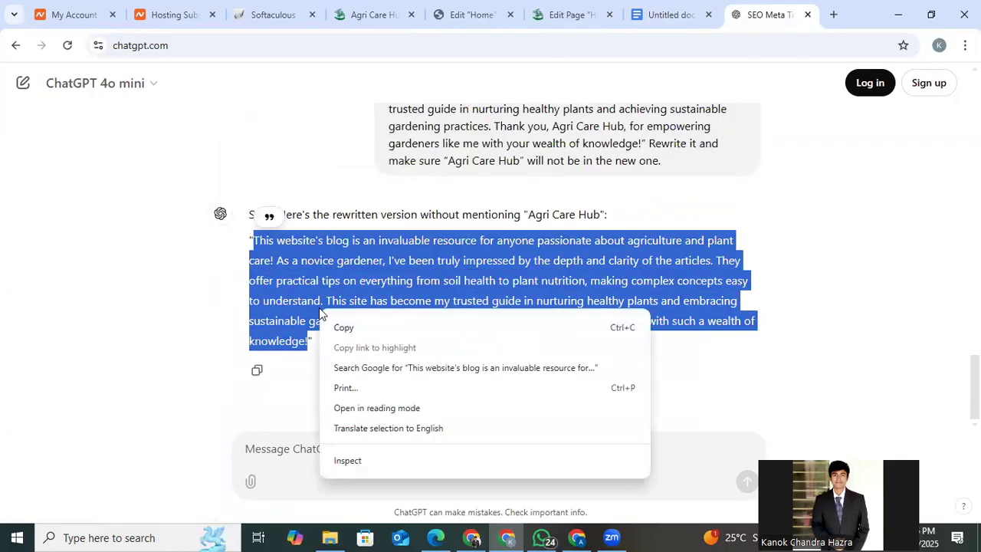
pyautogui.click(368, 329)
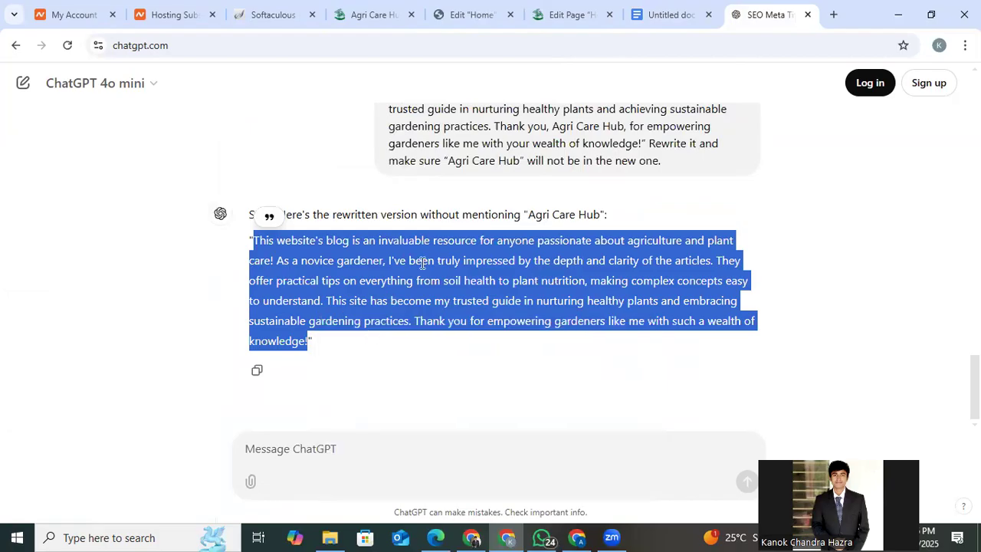
# Match the testimonial beginning "This website's blog" against the live page and open it for editing in Elementor.
pyautogui.click(565, 10)
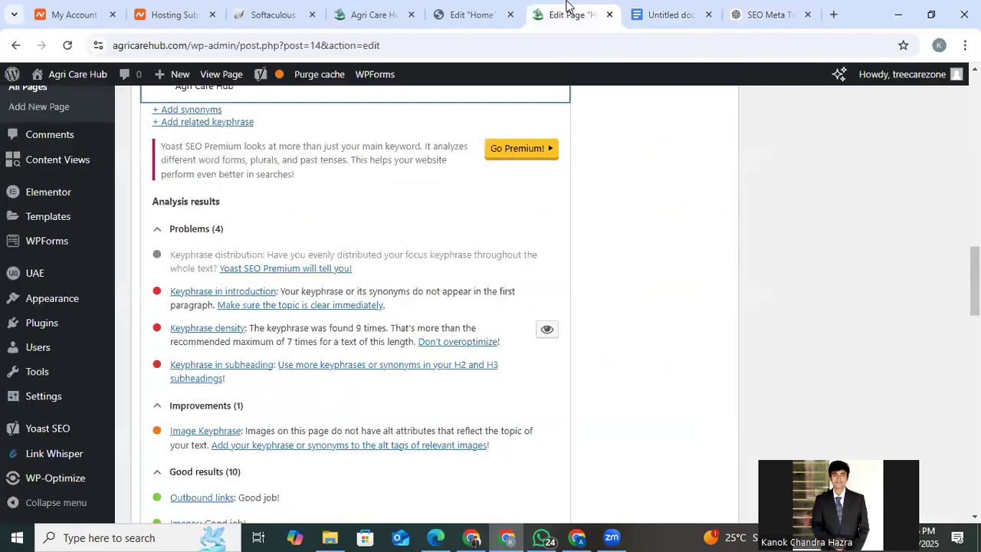
pyautogui.click(475, 23)
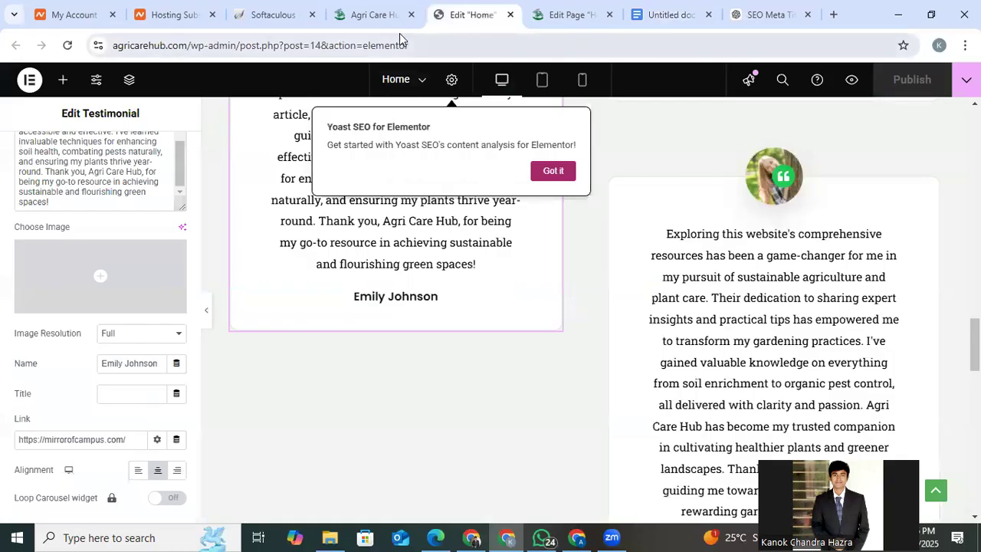
pyautogui.scroll(3, 498, 344)
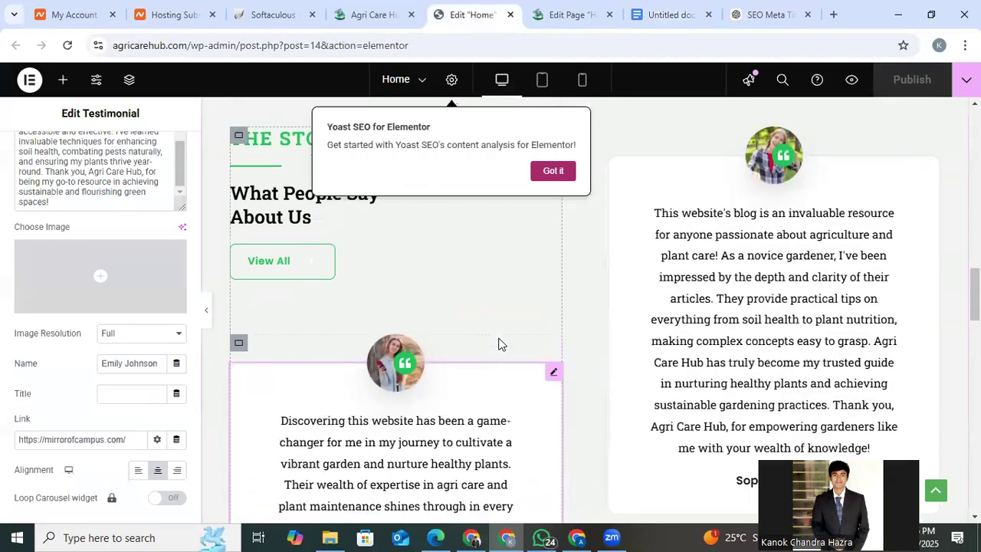
pyautogui.click(371, 14)
pyautogui.scroll(1, 631, 258)
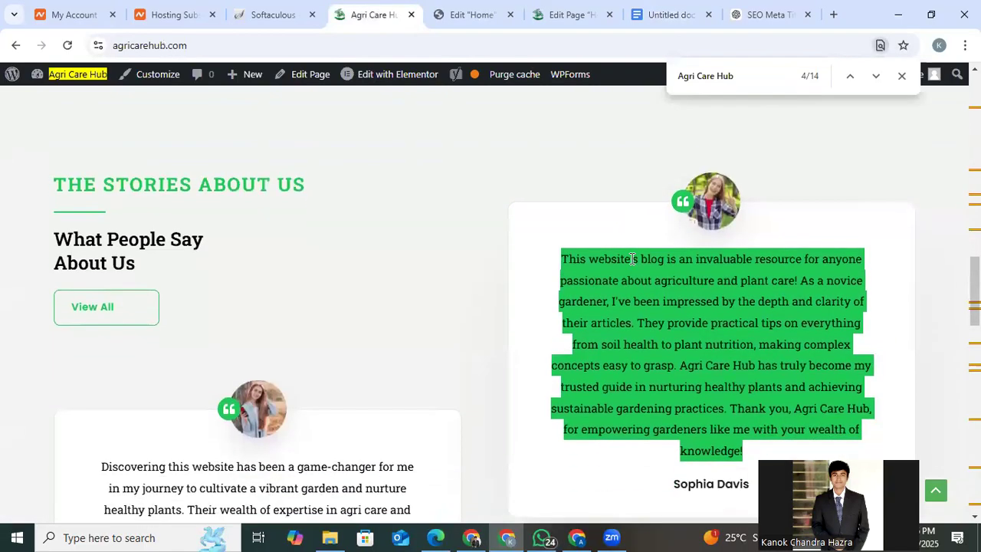
pyautogui.click(452, 15)
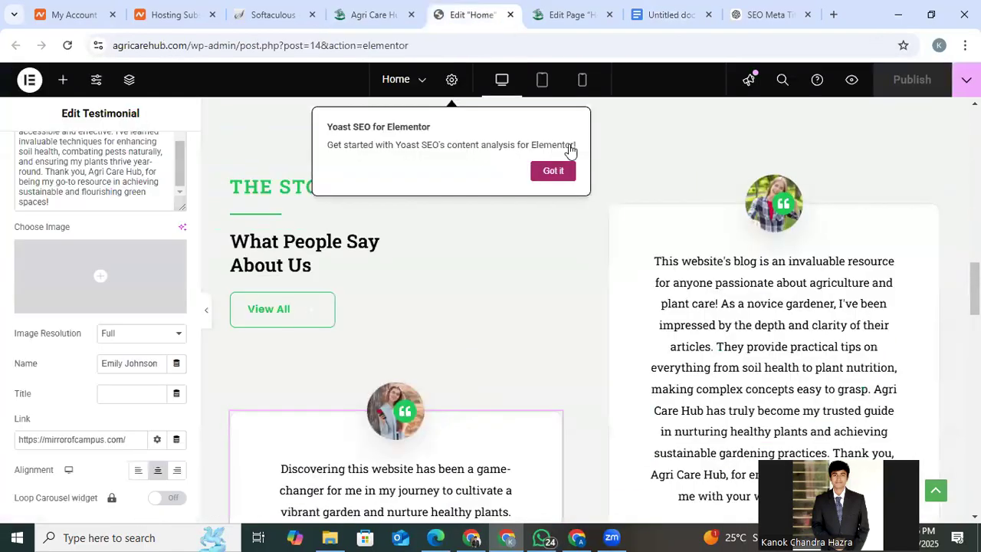
pyautogui.click(930, 215)
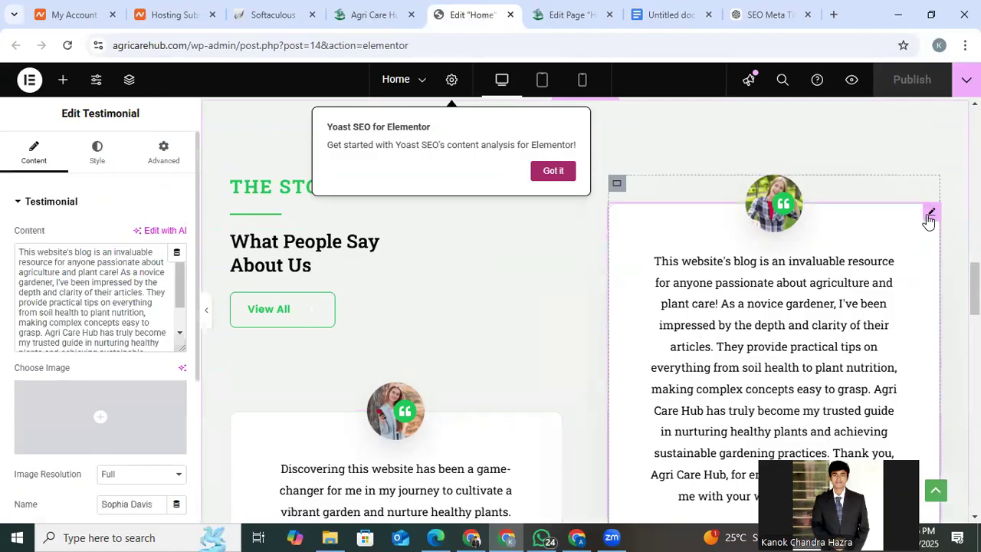
# Replace the testimonial's entire content with the copied rewrite and publish the Home page.
pyautogui.click(43, 284)
pyautogui.hotkey('ctrl', 'a')
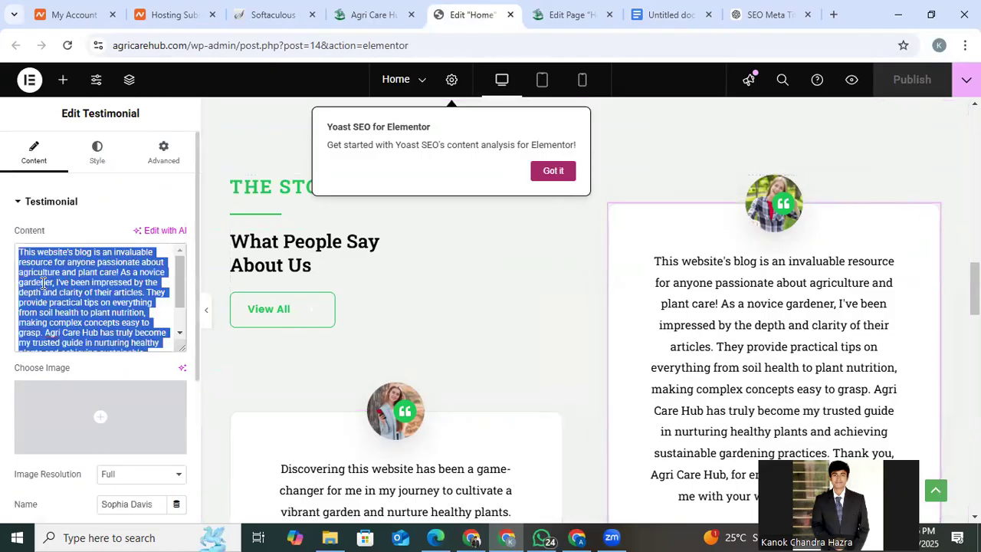
pyautogui.hotkey('ctrl', 'v')
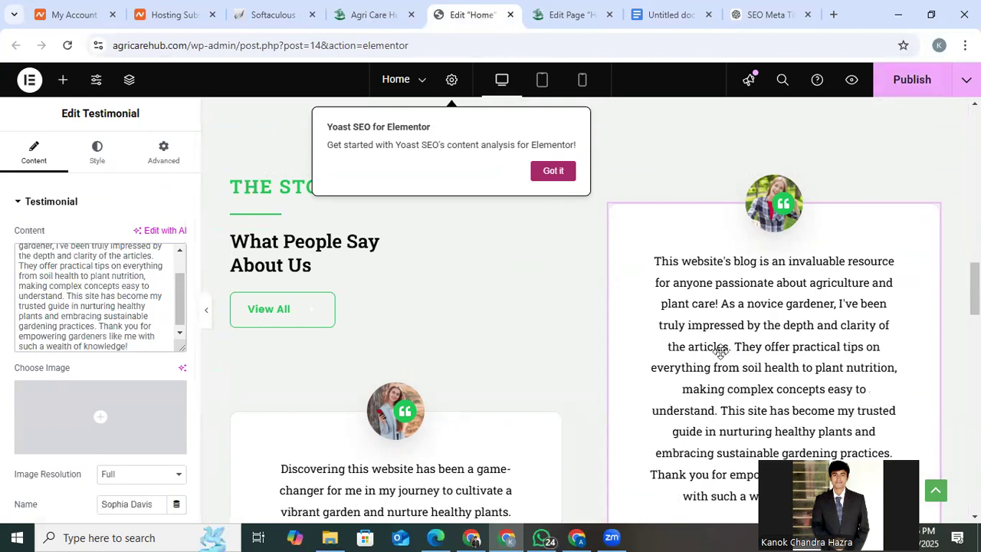
pyautogui.click(908, 86)
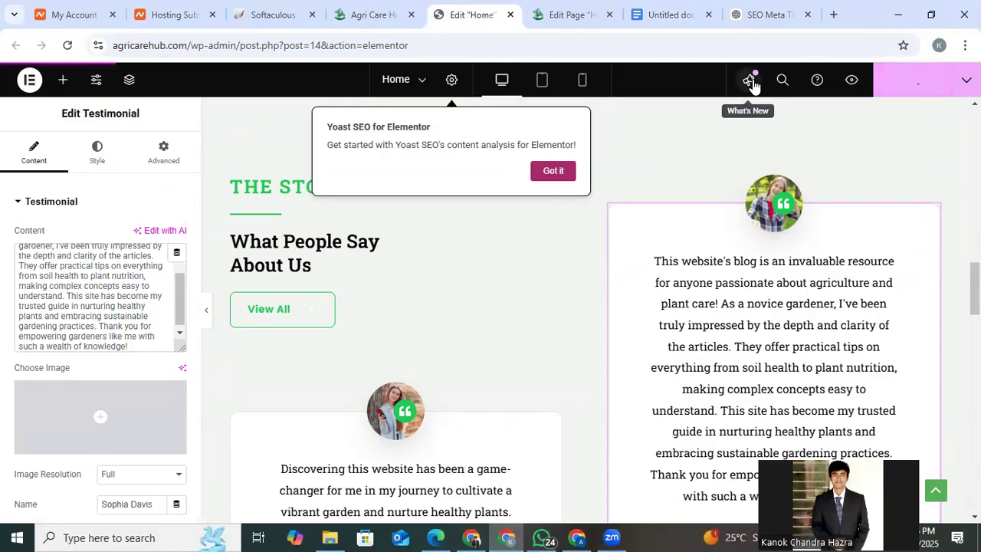
# Reload the Home page's WordPress edit screen, expand Yoast's SEO analysis, and examine the listed keyphrase problems.
pyautogui.click(553, 17)
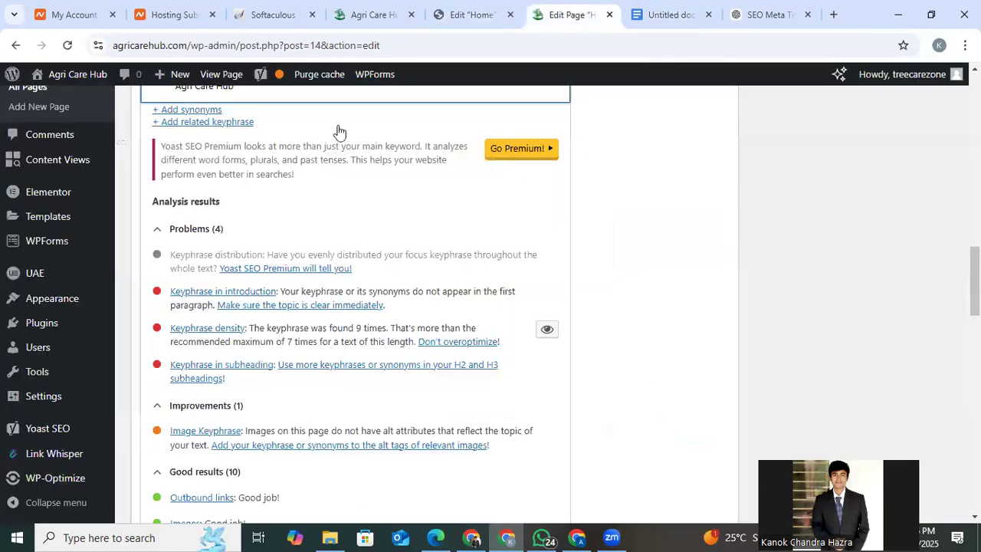
pyautogui.click(67, 45)
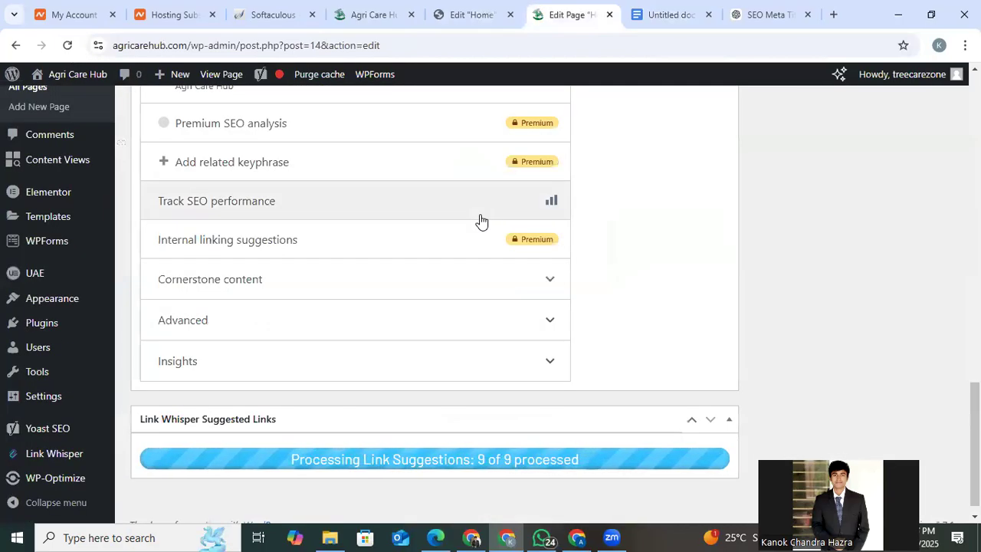
pyautogui.scroll(3, 482, 221)
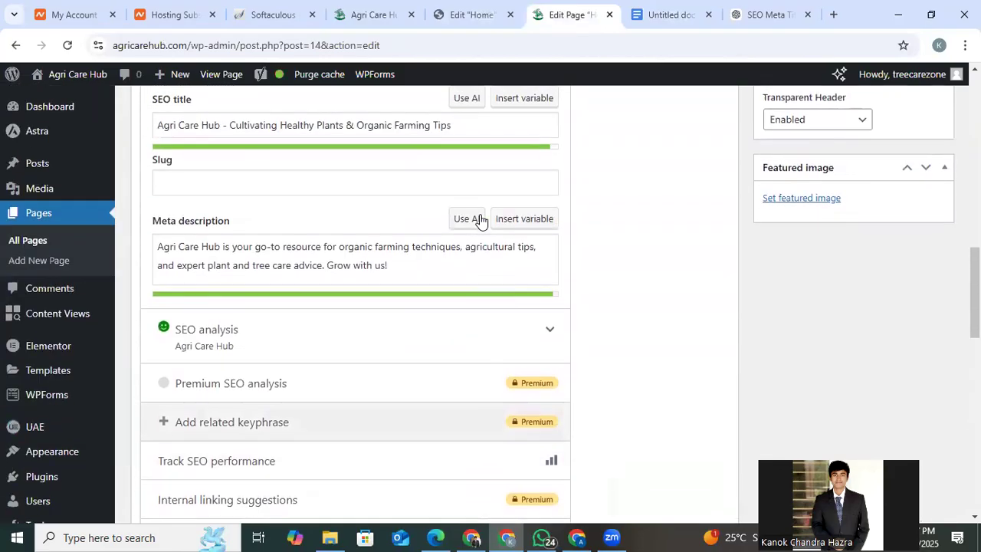
pyautogui.click(458, 329)
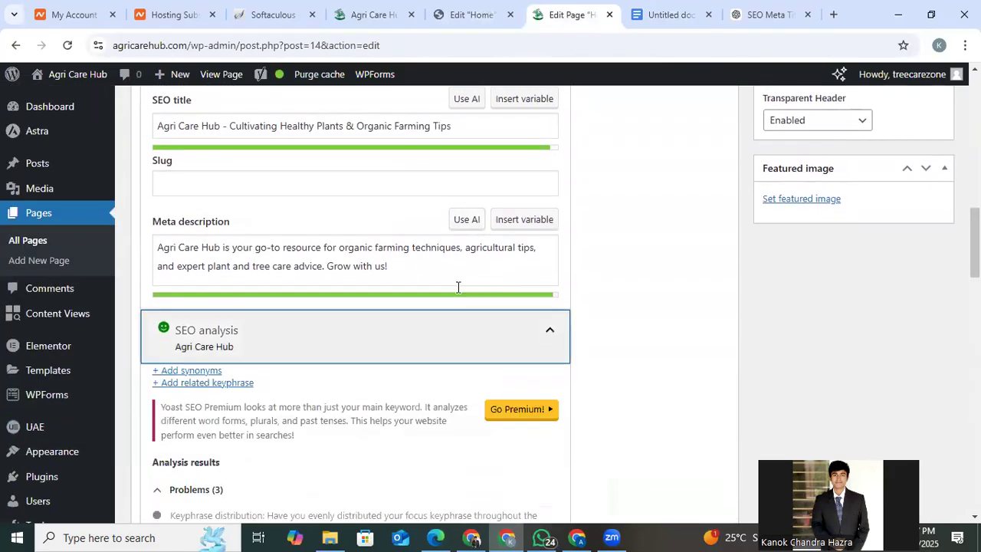
pyautogui.scroll(-2, 386, 335)
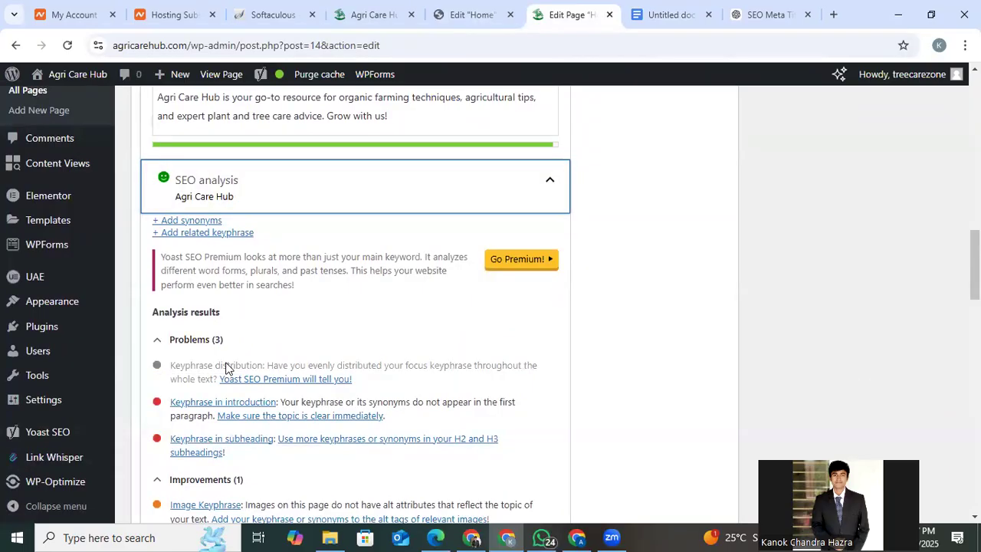
pyautogui.scroll(-1, 226, 368)
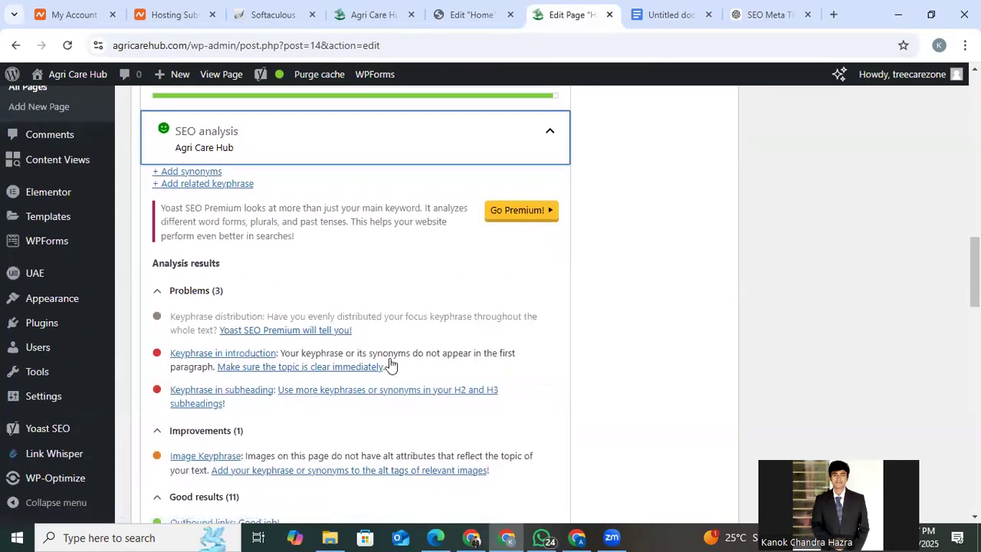
pyautogui.scroll(3, 392, 365)
pyautogui.scroll(1, 391, 365)
pyautogui.hscroll(-3, 274, 396)
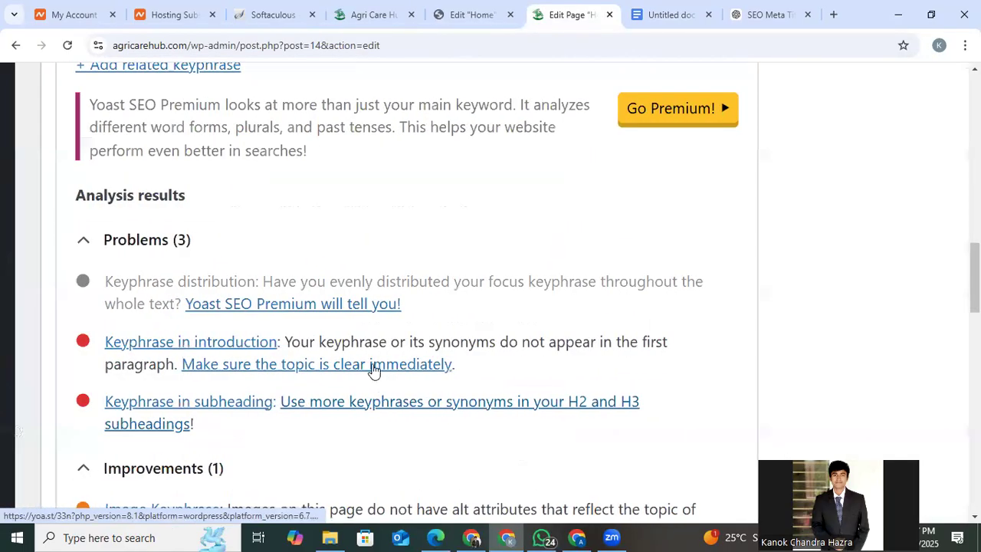
pyautogui.scroll(-1, 369, 365)
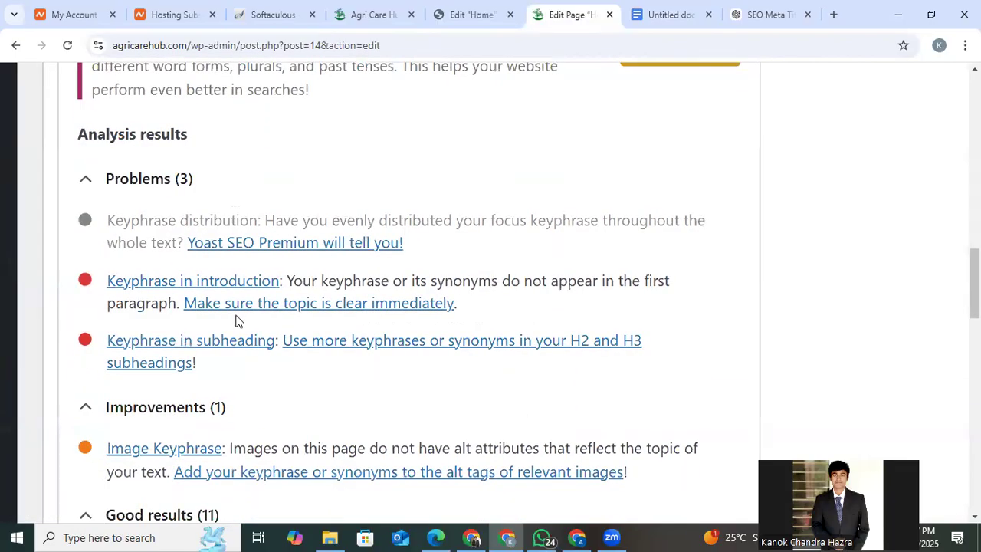
pyautogui.scroll(-1, 236, 322)
pyautogui.scroll(-2, 236, 322)
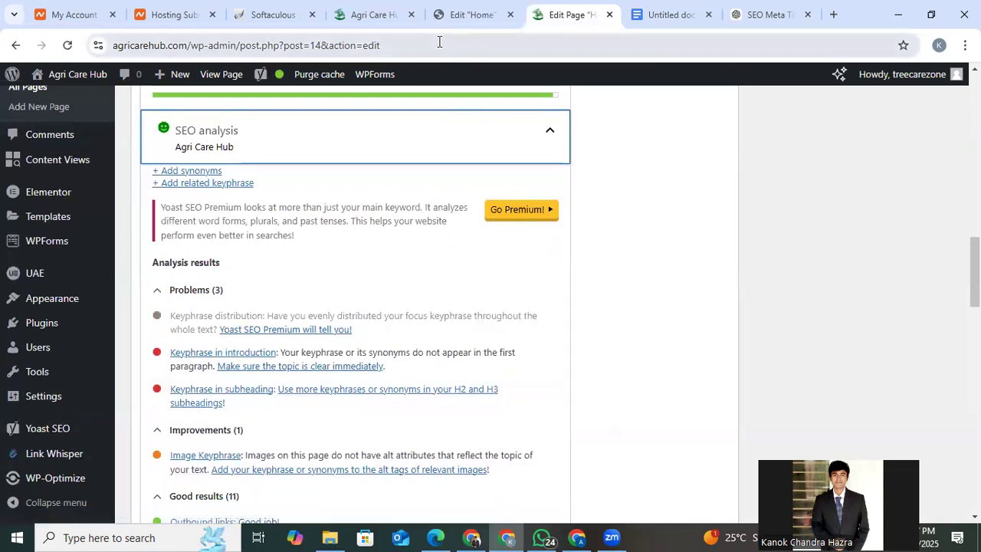
# Close the text search on the live Home page and inspect the main heading and opening section.
pyautogui.click(480, 11)
pyautogui.click(392, 6)
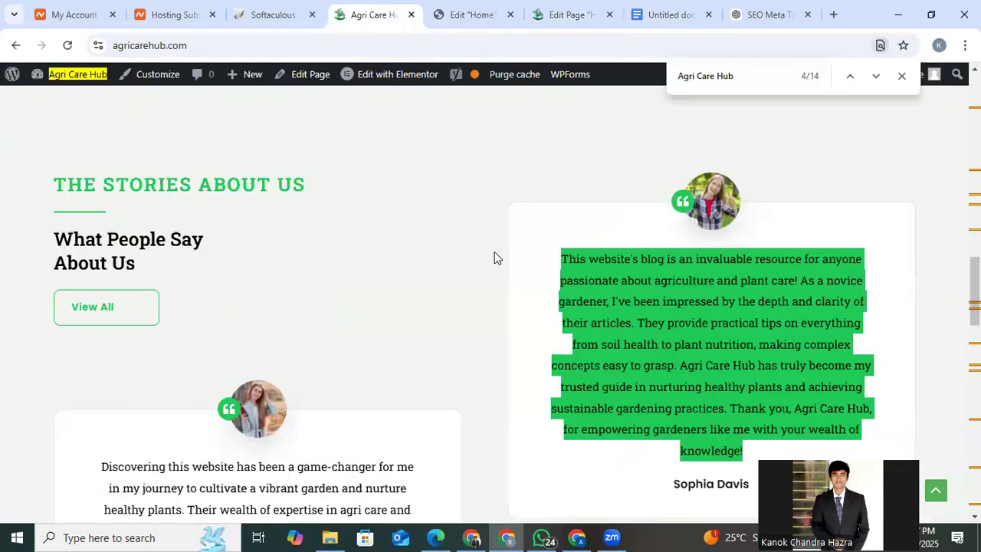
pyautogui.scroll(5, 494, 251)
pyautogui.scroll(3, 495, 252)
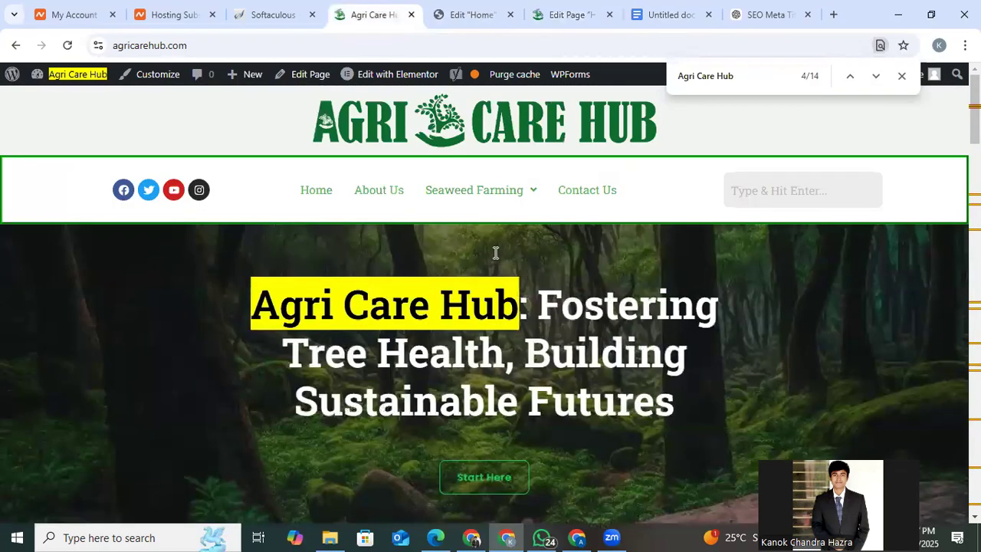
pyautogui.click(902, 77)
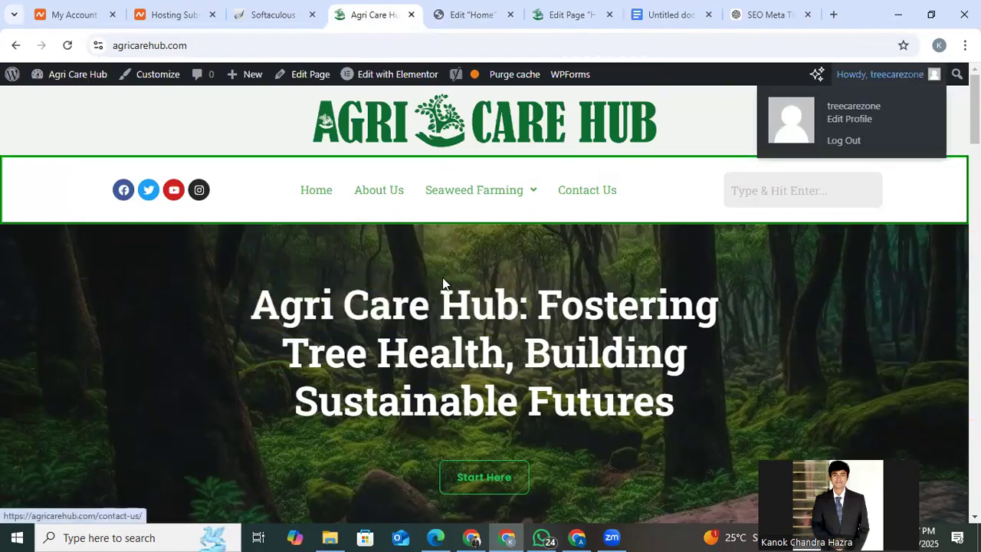
pyautogui.scroll(-7, 442, 283)
pyautogui.scroll(6, 442, 284)
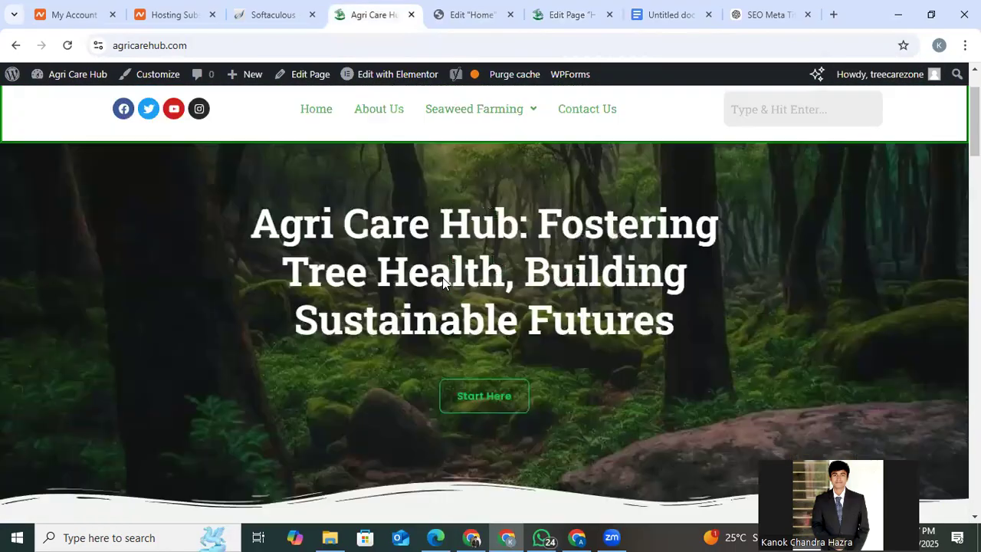
pyautogui.scroll(-1, 442, 284)
# Check the Home page in Elementor and reread Yoast's keyphrase in introduction and subheading problems.
pyautogui.click(471, 15)
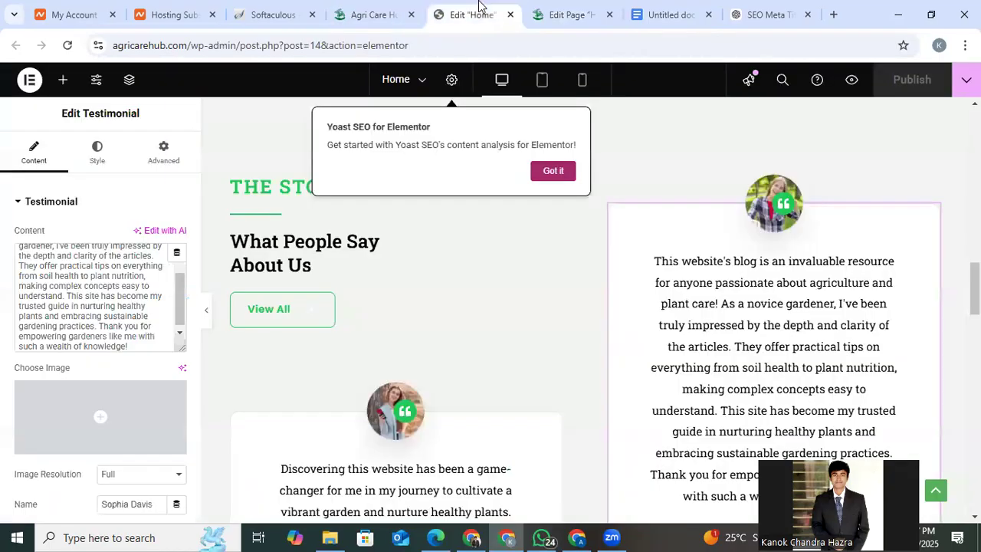
pyautogui.click(567, 14)
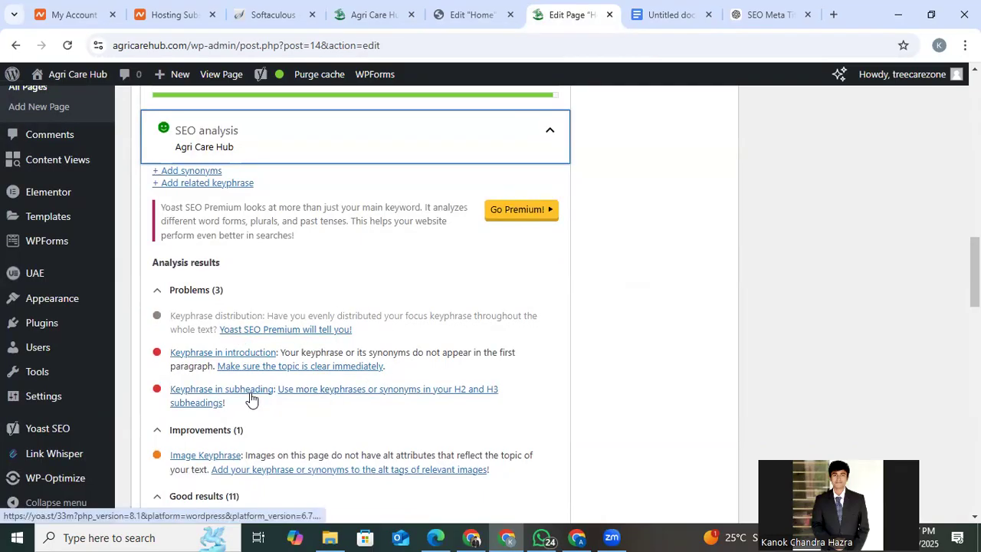
pyautogui.moveTo(399, 70)
# Search the live Home page for "Agri Care Hub" and examine where the phrase occurs, from the testimonials to the main heading.
pyautogui.click(371, 15)
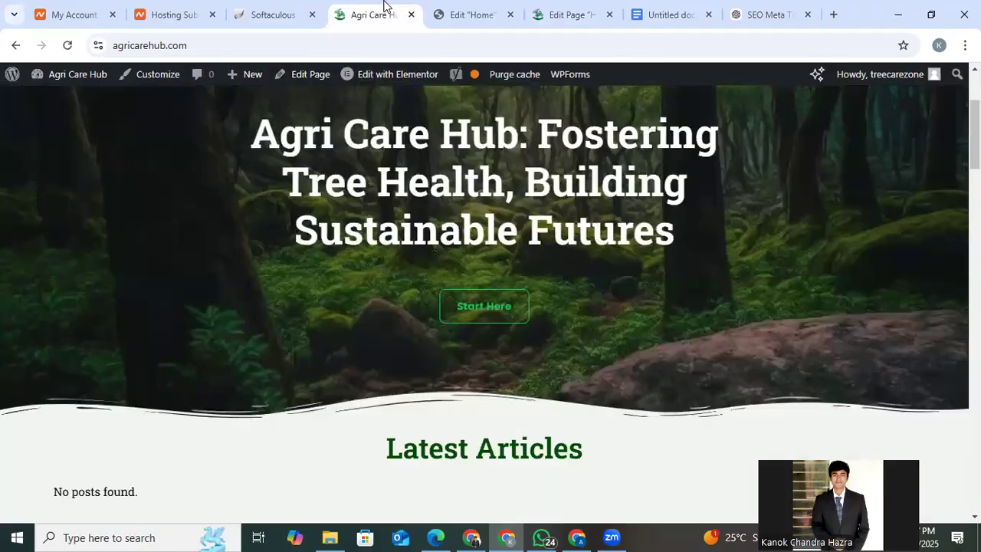
pyautogui.hotkey('ctrl', 'f')
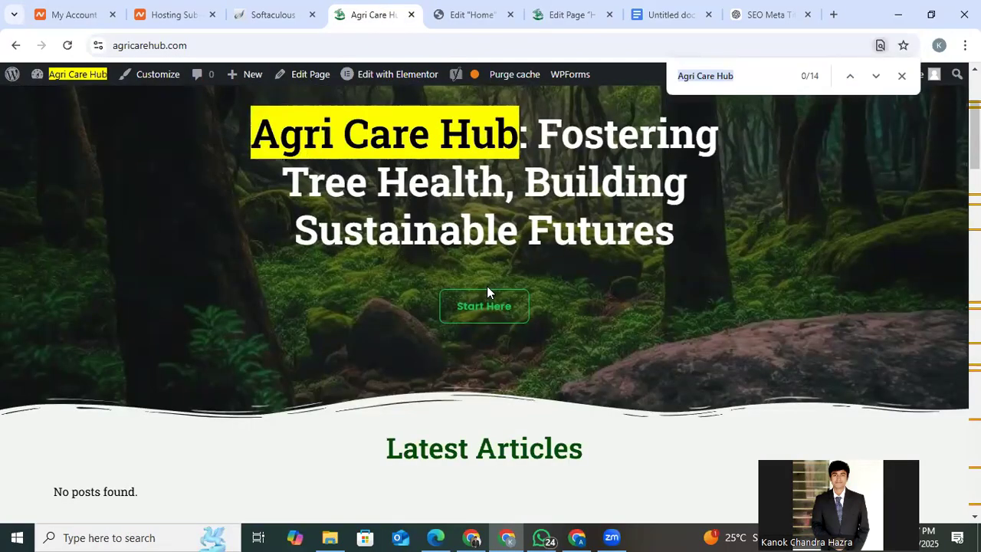
pyautogui.press('Return')
pyautogui.scroll(-3, 239, 349)
pyautogui.scroll(1, 237, 351)
pyautogui.scroll(-10, 236, 351)
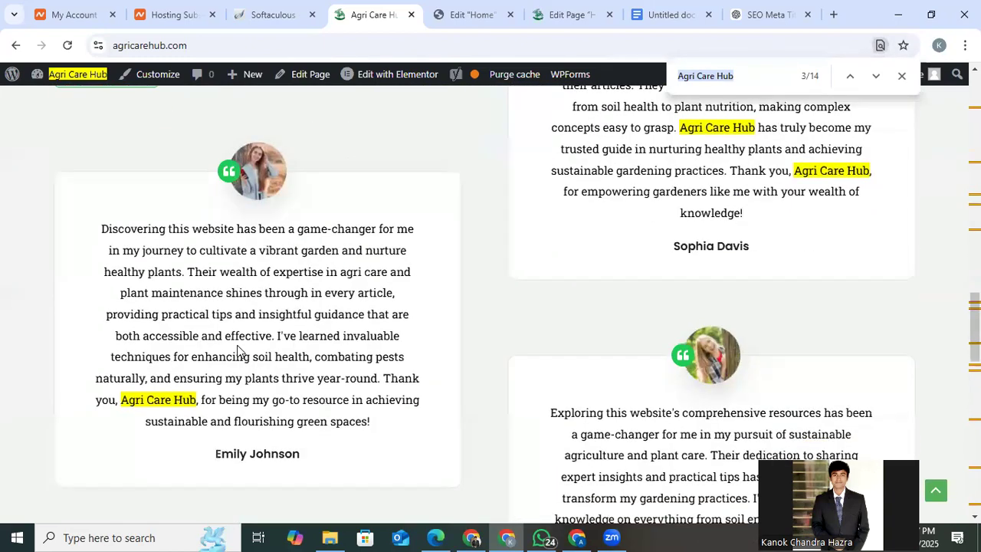
pyautogui.scroll(-6, 237, 351)
pyautogui.scroll(2, 237, 351)
pyautogui.scroll(-5, 237, 351)
pyautogui.scroll(3, 237, 351)
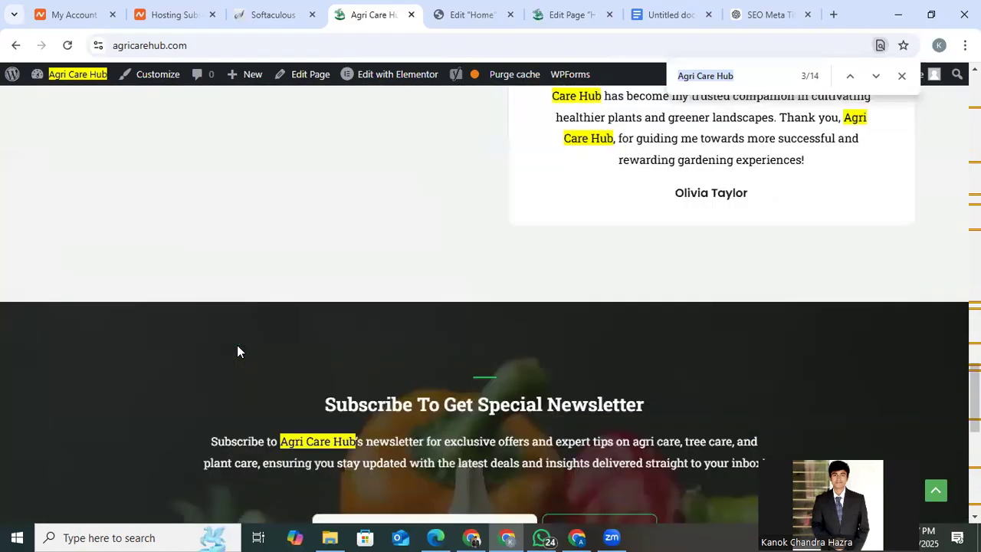
pyautogui.scroll(15, 237, 351)
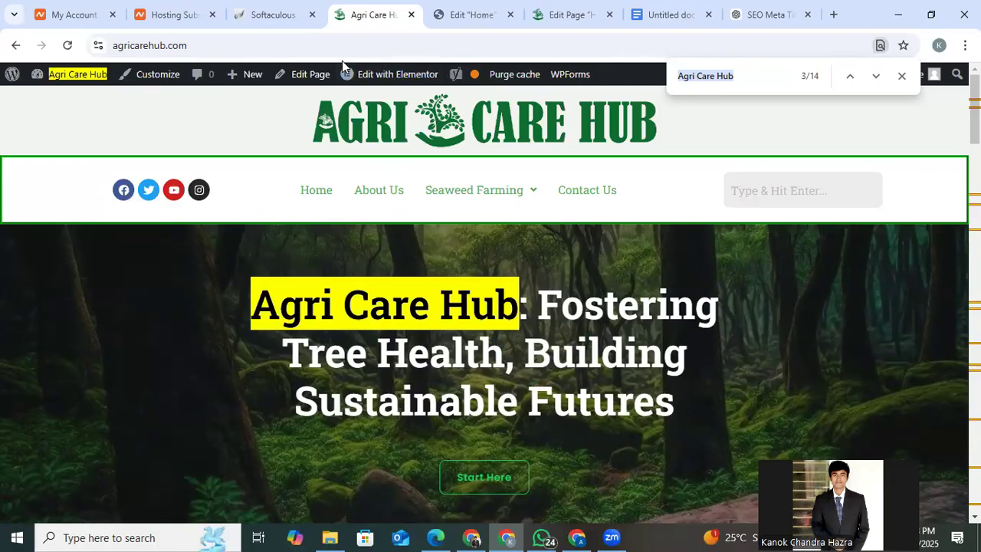
# Open the live About Us page in a new tab, and its WordPress edit screen in another.
pyautogui.rightClick(377, 197)
pyautogui.click(404, 216)
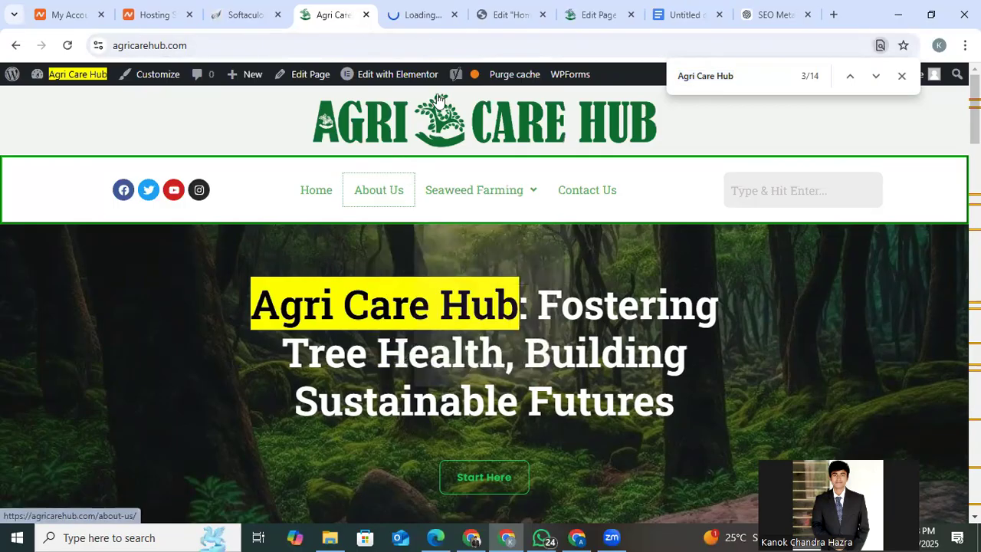
pyautogui.click(426, 10)
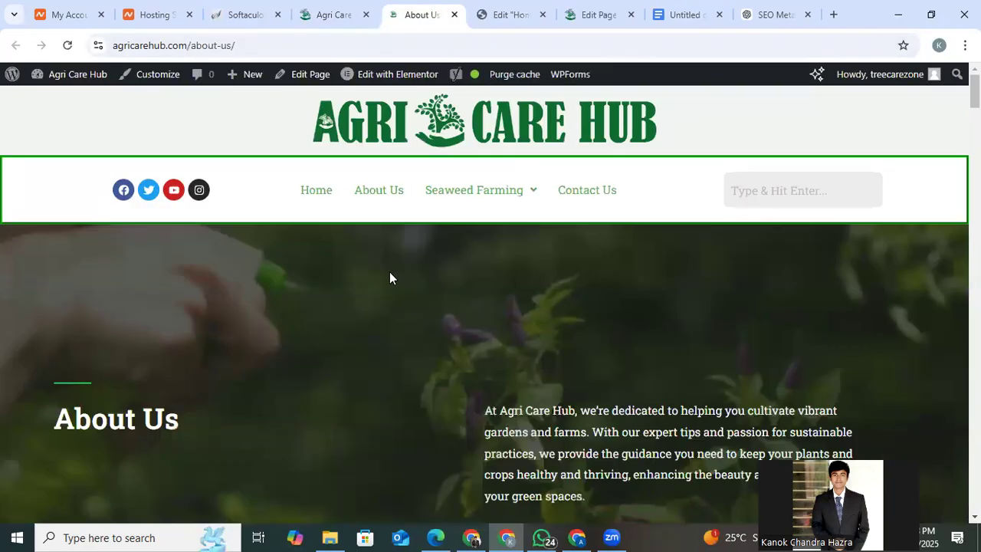
pyautogui.rightClick(300, 67)
pyautogui.click(313, 84)
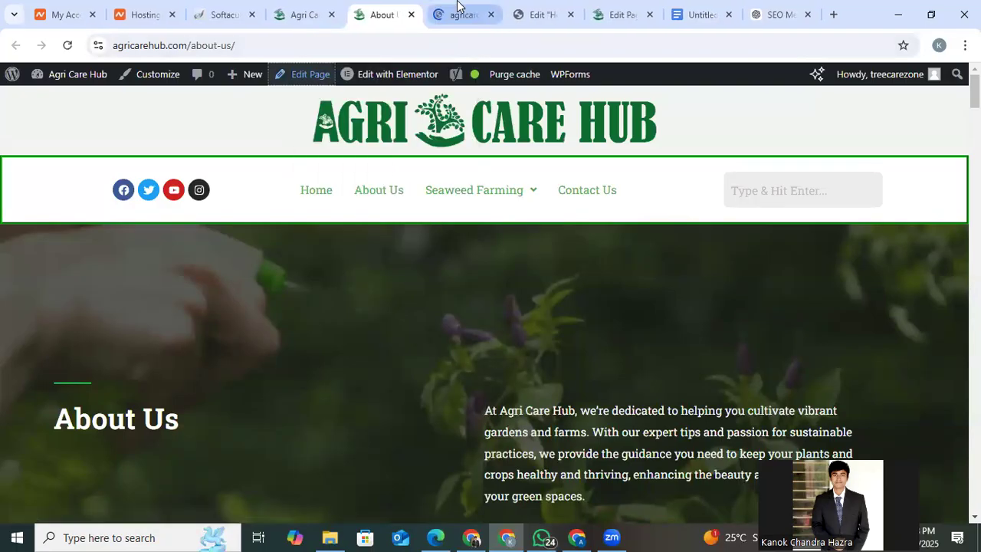
pyautogui.click(455, 8)
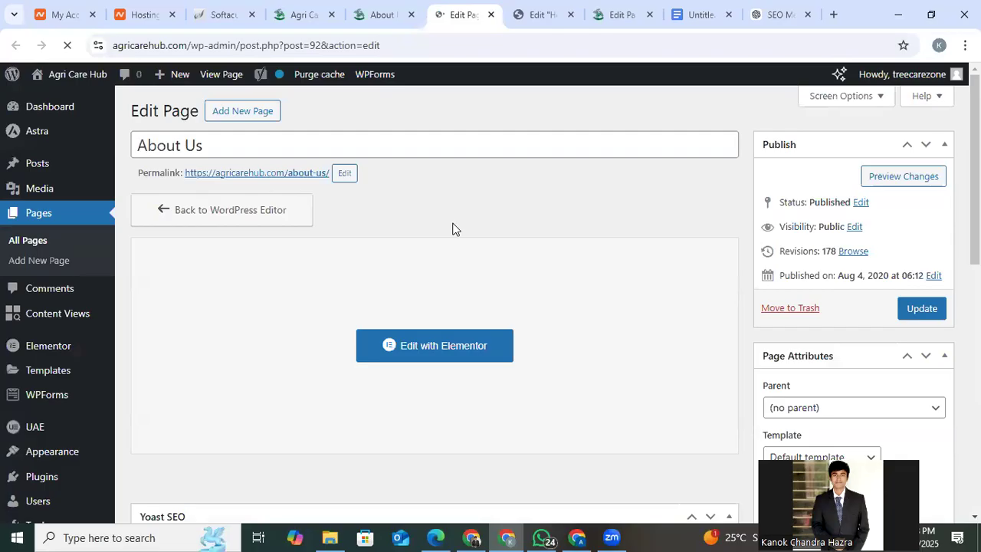
# Search Google for "creative it institute about us" and examine how the first result's title is worded.
pyautogui.click(837, 8)
pyautogui.write('cre')
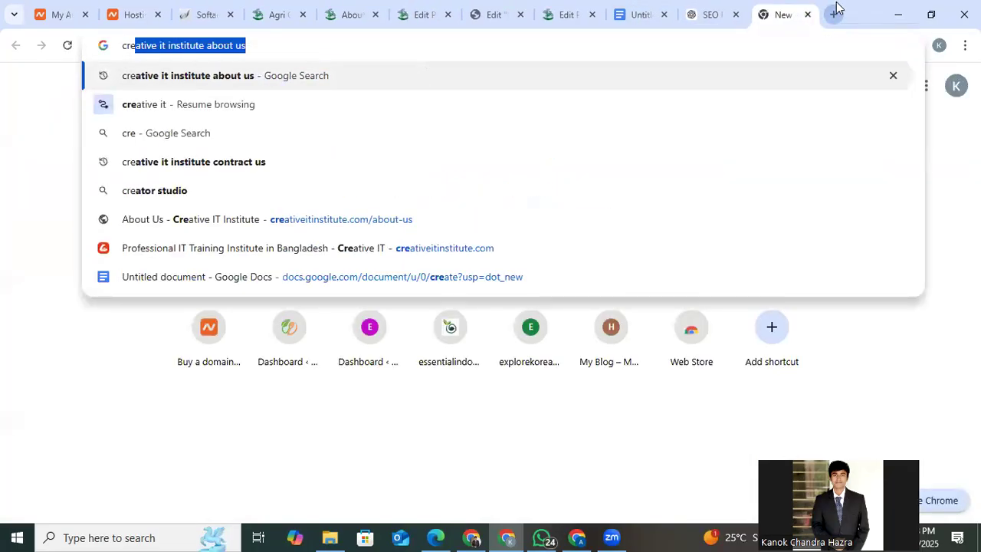
pyautogui.press('Return')
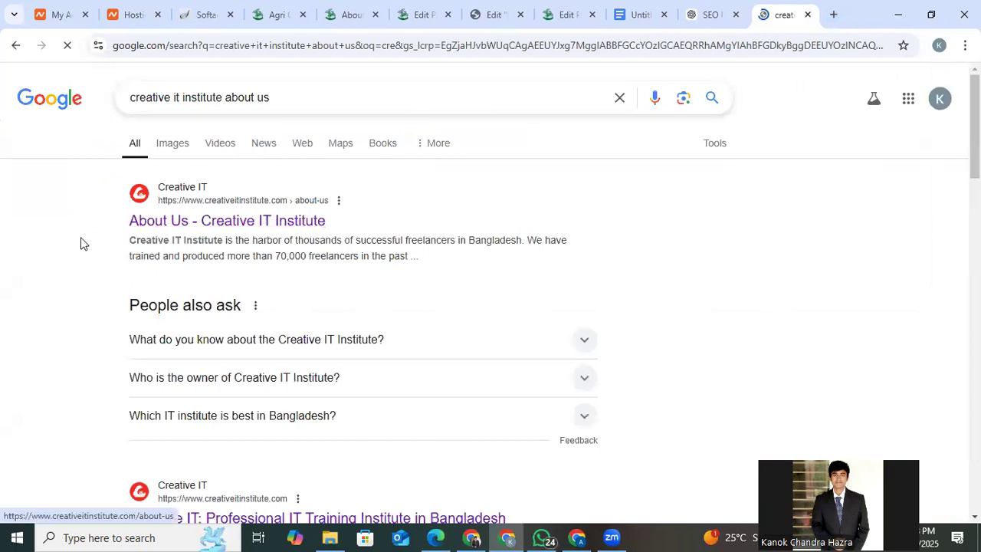
pyautogui.moveTo(116, 225); pyautogui.dragTo(337, 225)
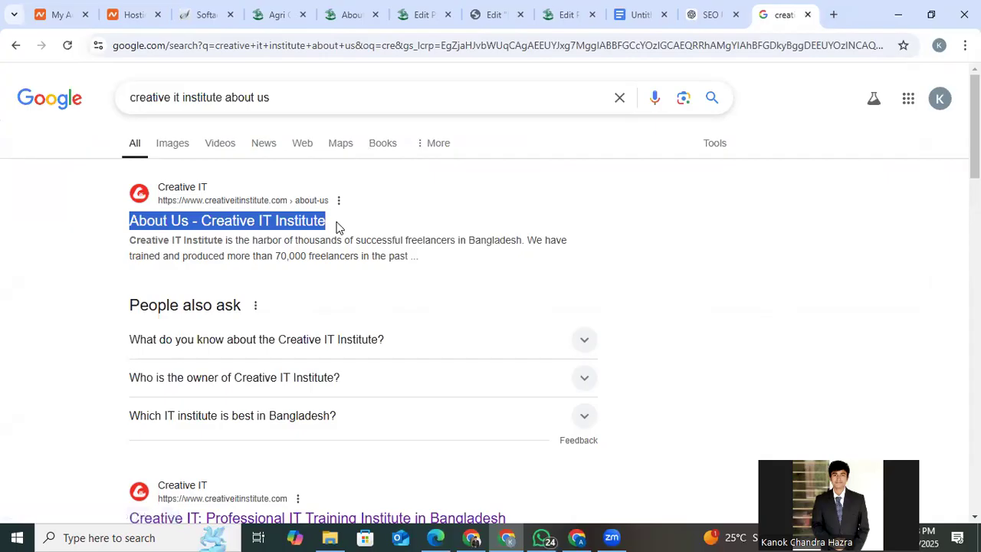
# Return to the About Us edit screen and inspect the focus keyphrase in its Yoast SEO settings.
pyautogui.click(483, 12)
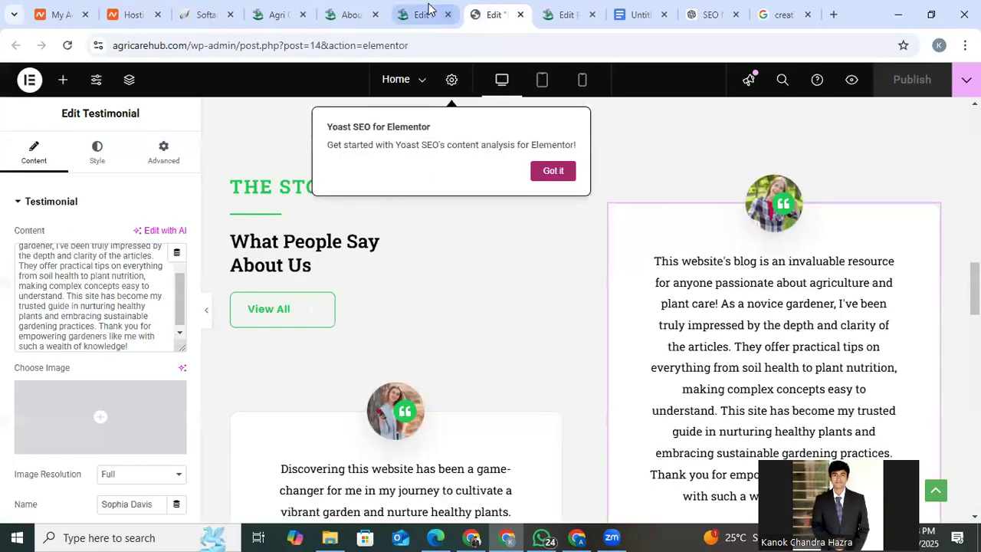
pyautogui.click(422, 7)
pyautogui.scroll(-6, 324, 245)
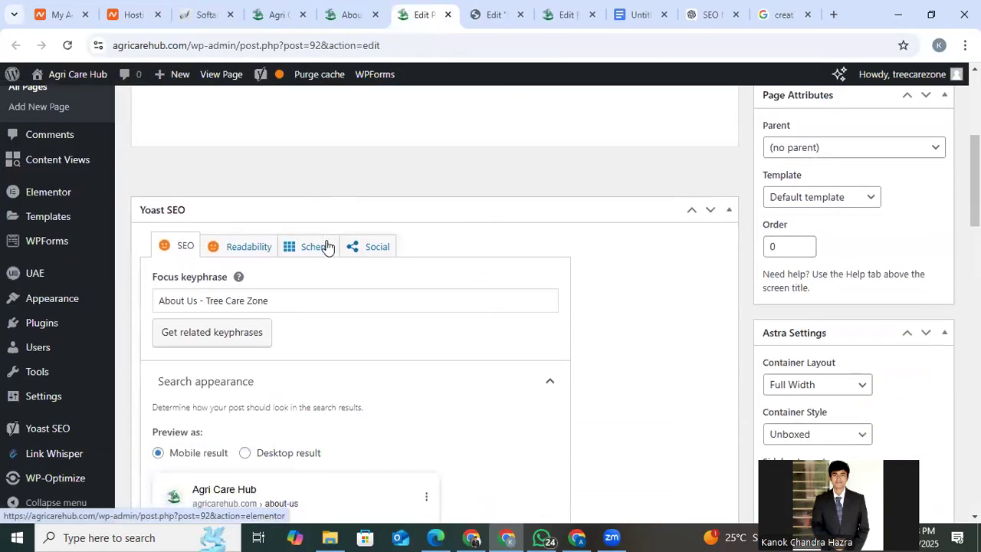
pyautogui.scroll(1, 324, 248)
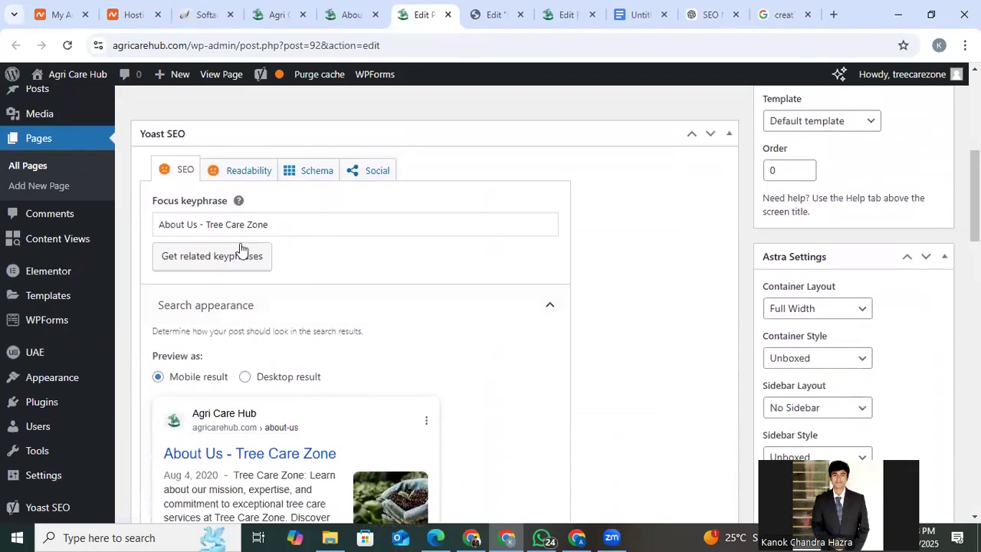
pyautogui.moveTo(159, 224); pyautogui.dragTo(193, 223)
pyautogui.click(193, 223)
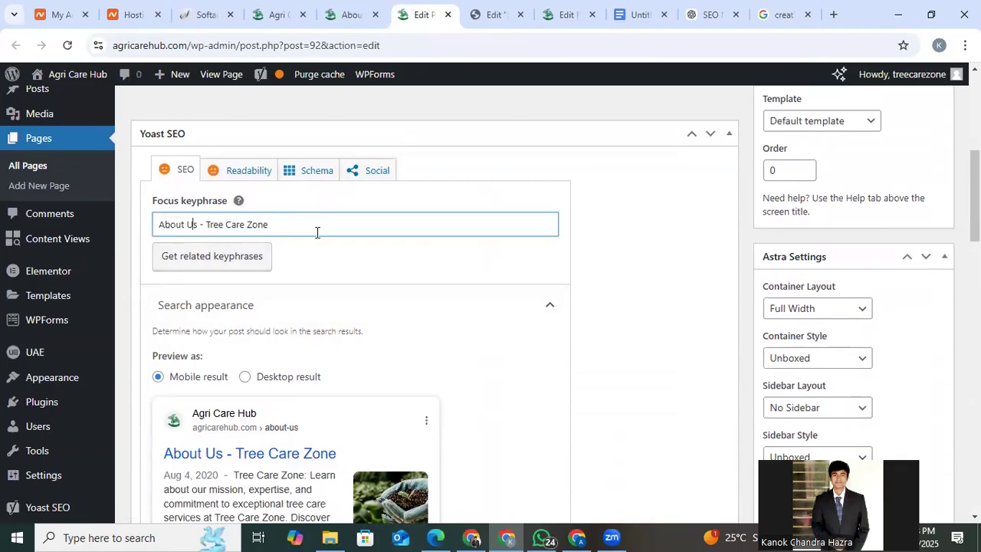
# Copy "Agri Care Hub" from the live About Us introduction and make the page's focus keyphrase "About Us - Agri Care Hub".
pyautogui.click(351, 9)
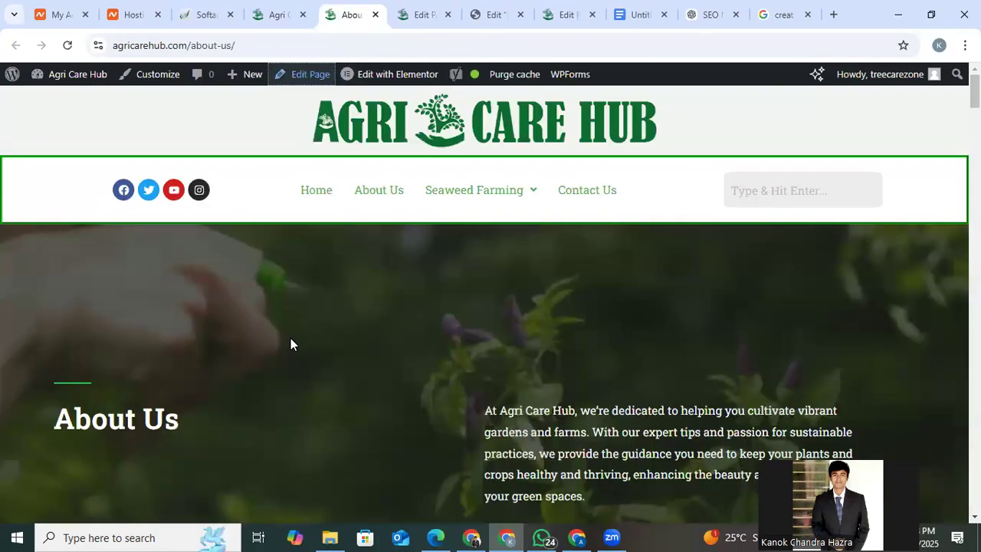
pyautogui.scroll(-1, 291, 339)
pyautogui.moveTo(500, 379); pyautogui.dragTo(579, 379)
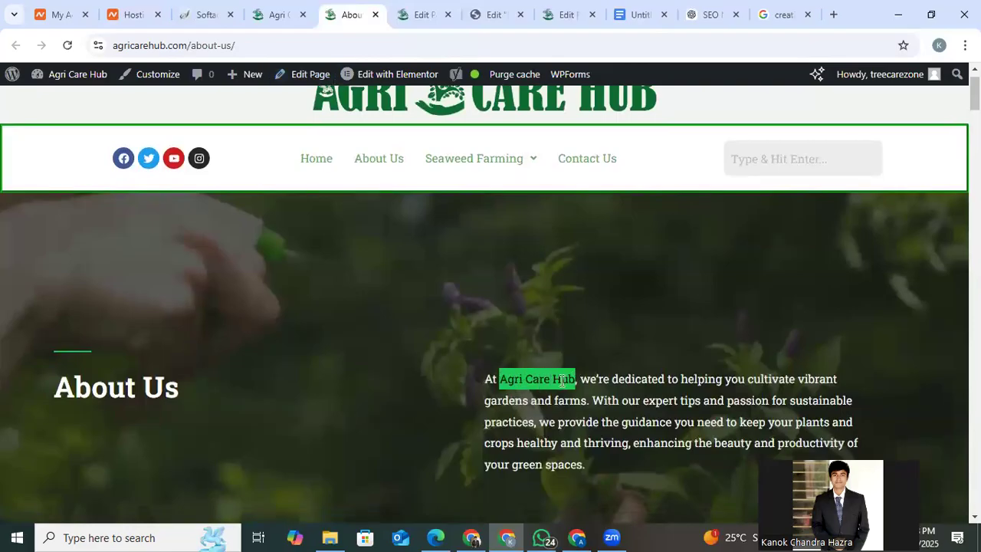
pyautogui.rightClick(565, 380)
pyautogui.click(584, 229)
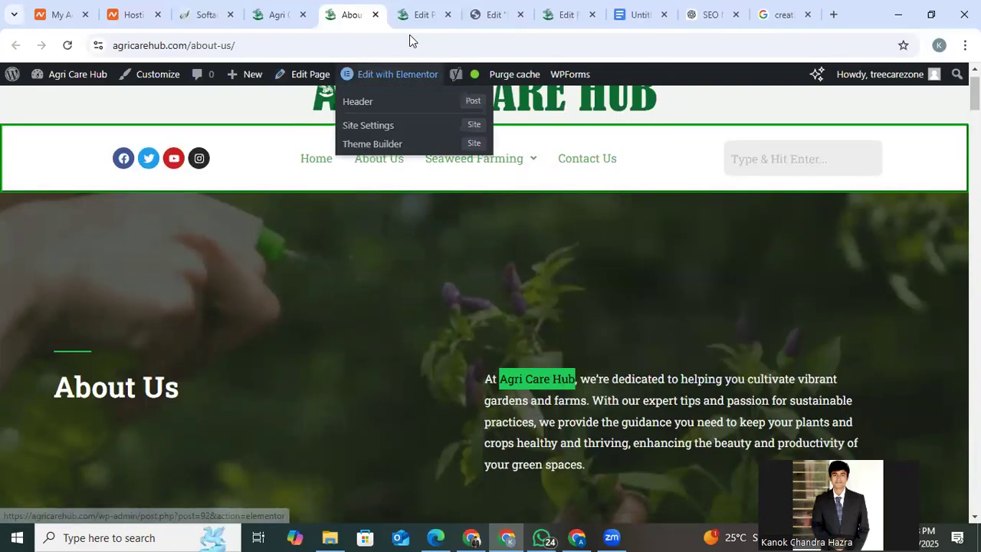
pyautogui.click(420, 14)
pyautogui.moveTo(282, 227); pyautogui.dragTo(205, 225)
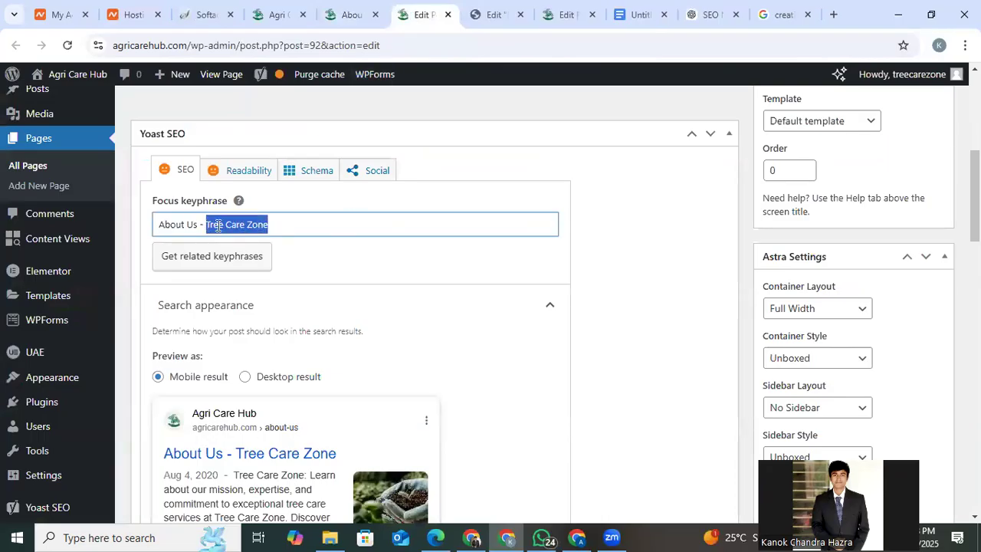
pyautogui.rightClick(218, 228)
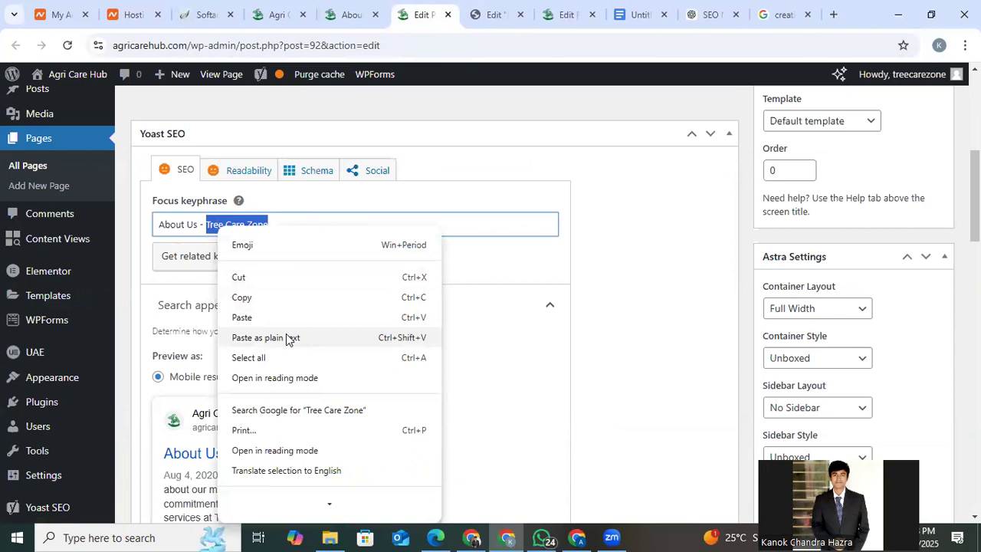
pyautogui.click(285, 336)
pyautogui.click(359, 263)
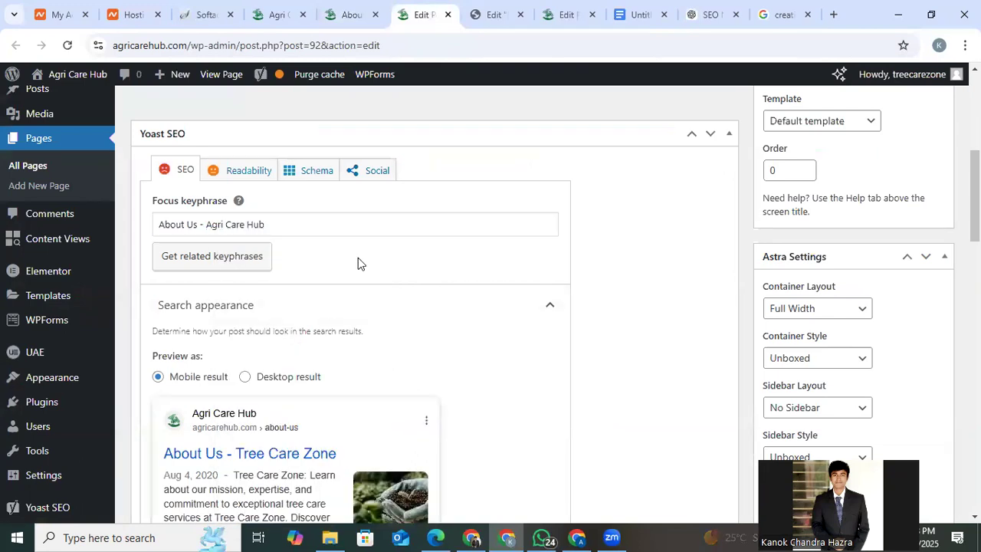
# Replace the About Us page's SEO title with the focus keyphrase text "About Us - Agri Care Hub".
pyautogui.scroll(-3, 358, 263)
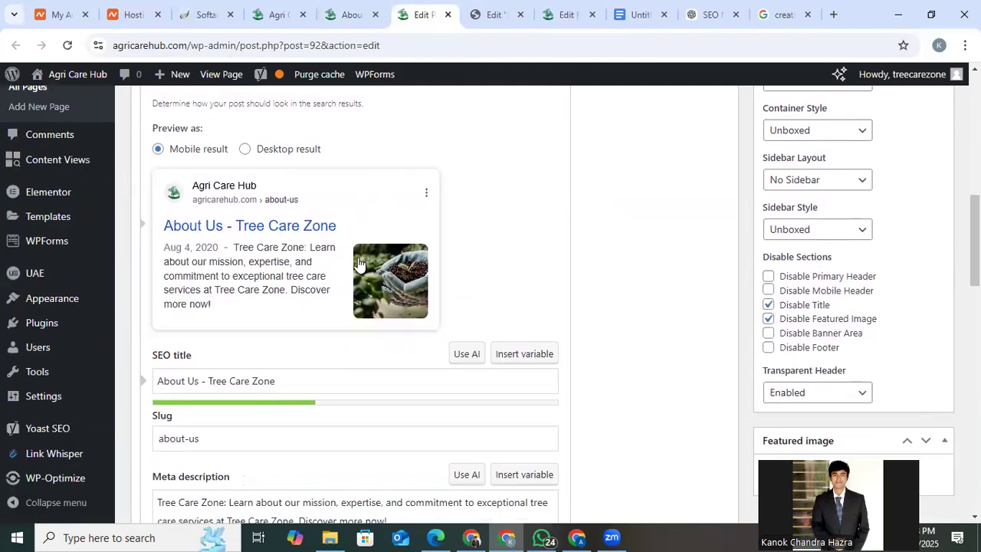
pyautogui.scroll(3, 269, 248)
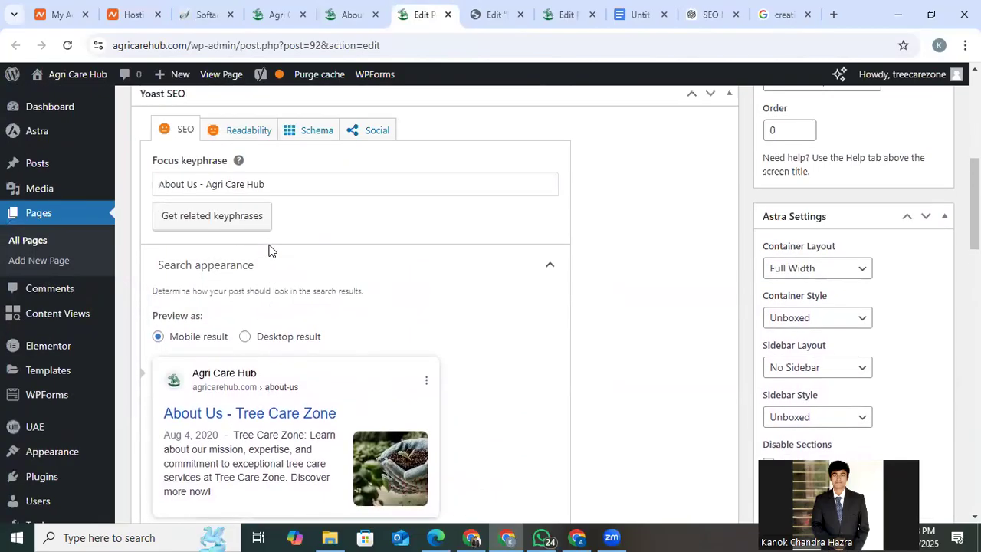
pyautogui.click(216, 255)
pyautogui.tripleClick(216, 256)
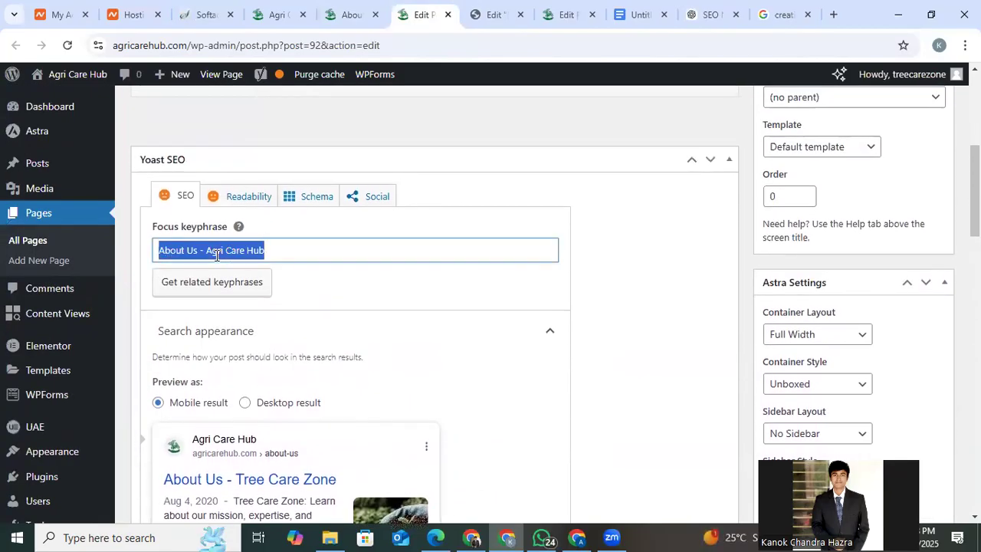
pyautogui.scroll(-3, 216, 255)
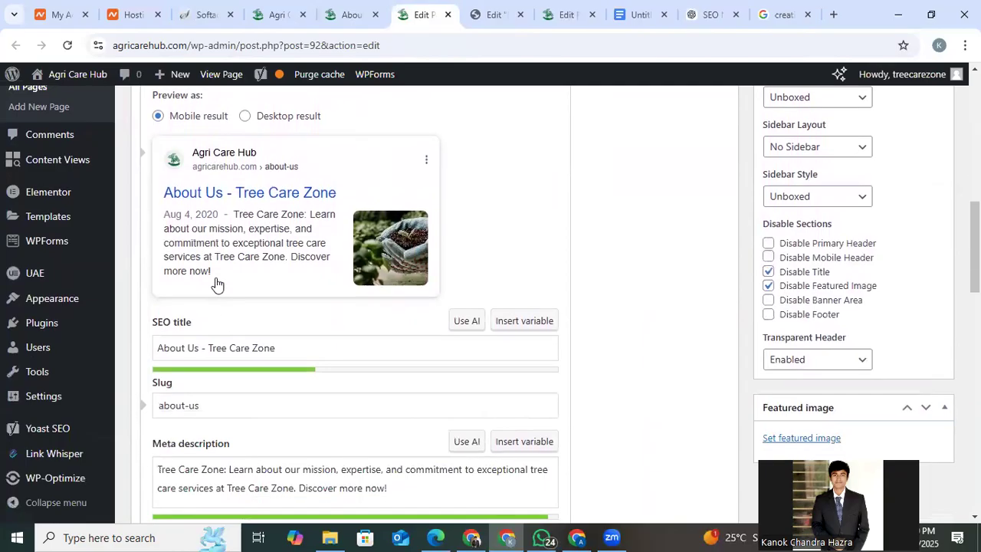
pyautogui.tripleClick(222, 346)
pyautogui.rightClick(222, 346)
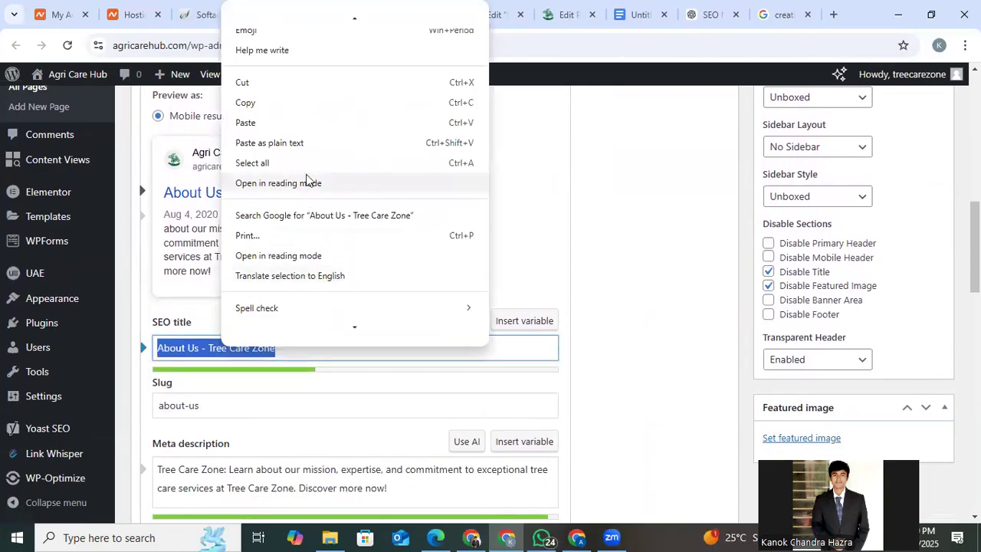
pyautogui.click(297, 143)
pyautogui.click(261, 319)
pyautogui.scroll(-1, 262, 320)
pyautogui.scroll(-1, 262, 321)
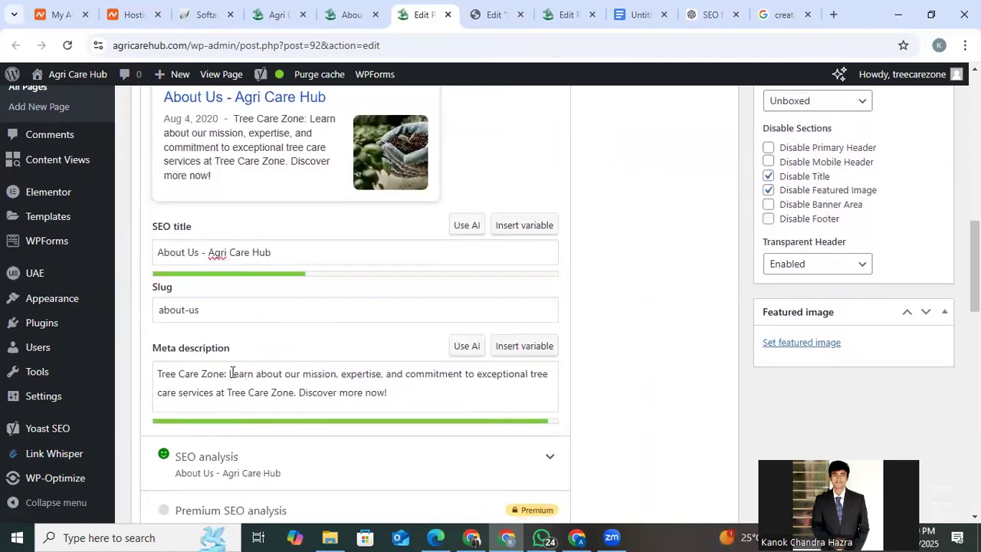
# Review the meta description prompt in Google Docs, the Home page's Yoast problems, and the About Us page's search appearance fields.
pyautogui.click(632, 15)
pyautogui.scroll(2, 526, 399)
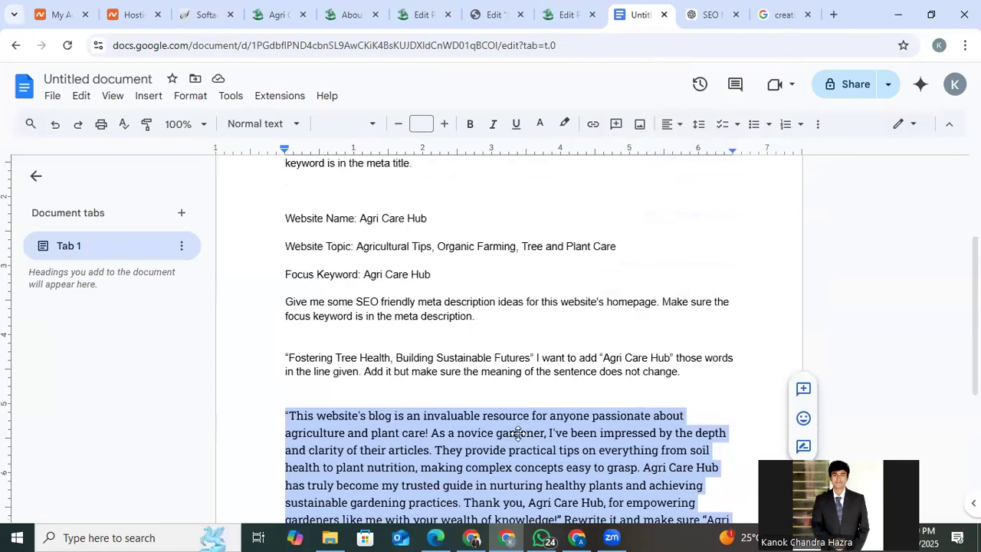
pyautogui.click(570, 7)
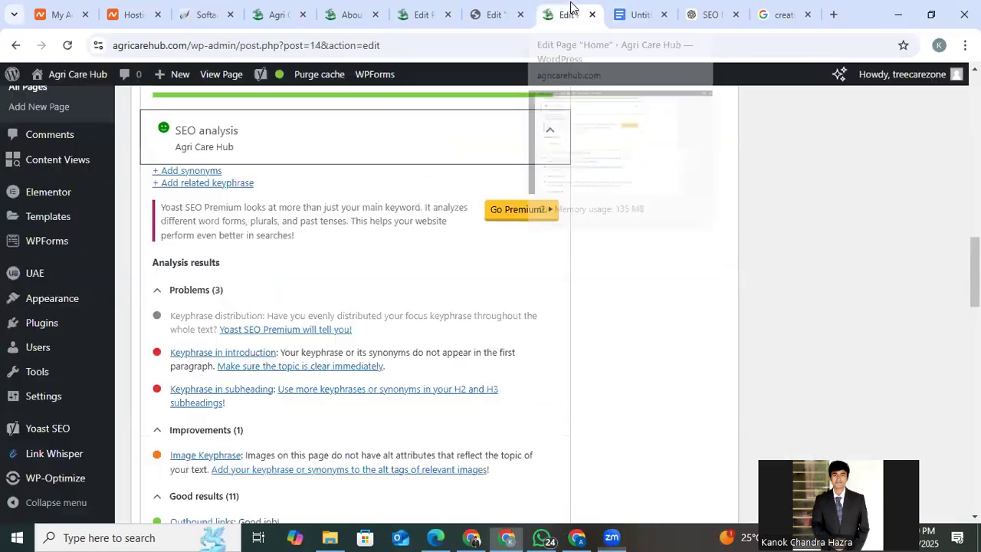
pyautogui.click(508, 8)
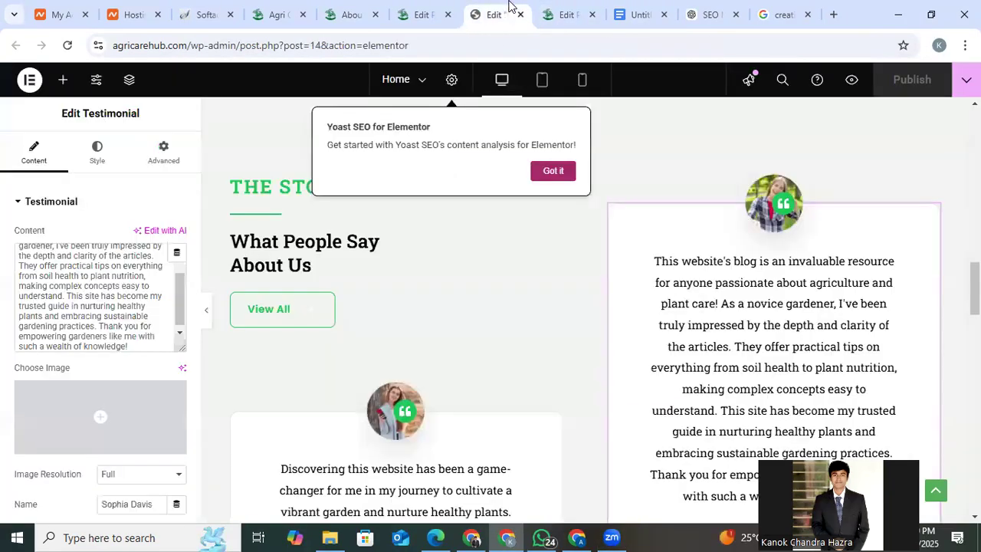
pyautogui.click(421, 13)
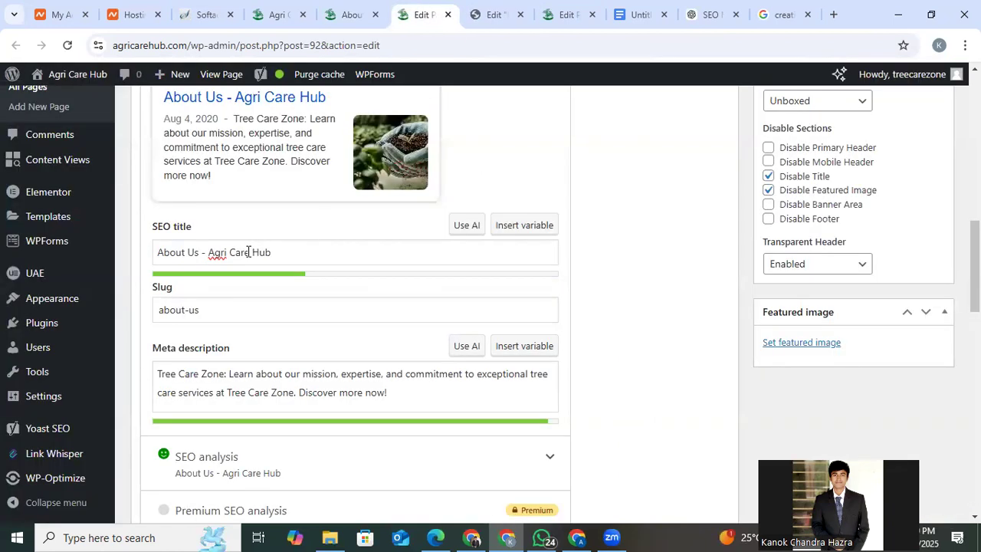
pyautogui.scroll(1, 278, 271)
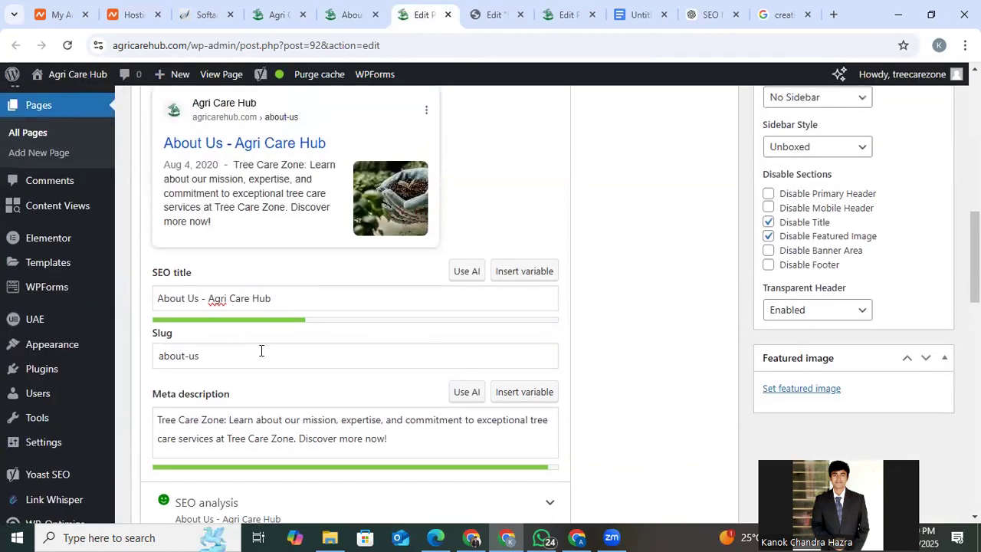
pyautogui.scroll(3, 261, 350)
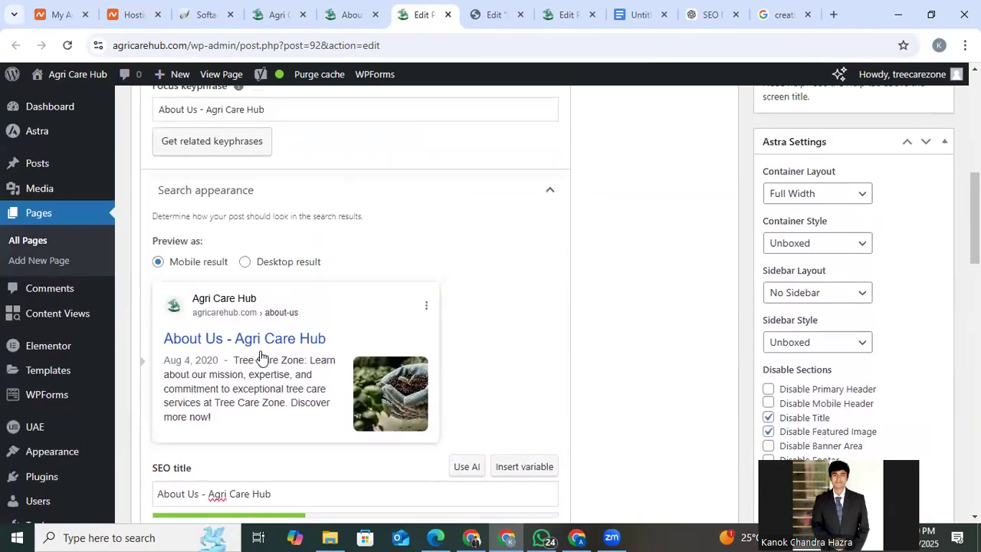
pyautogui.scroll(-6, 260, 353)
pyautogui.scroll(1, 261, 356)
pyautogui.scroll(6, 261, 355)
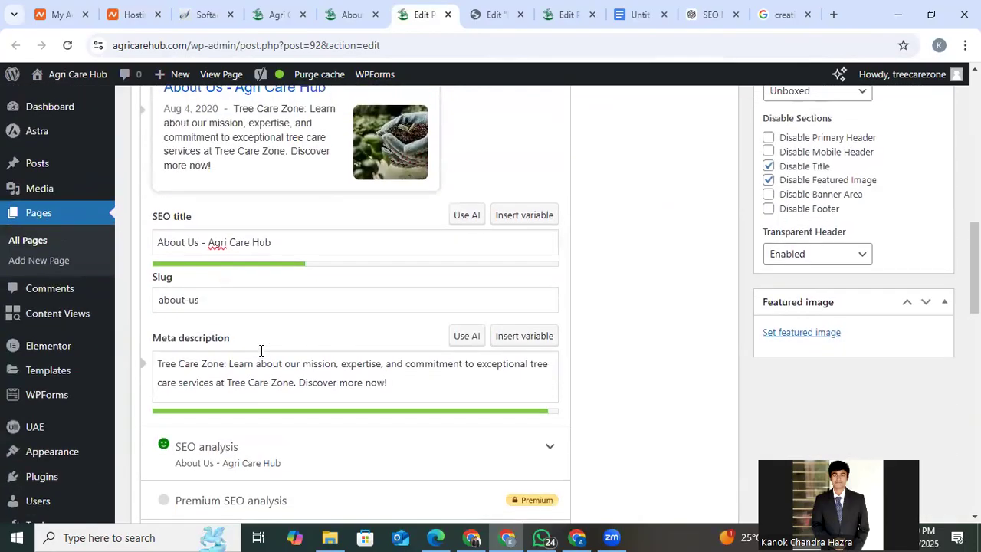
pyautogui.scroll(1, 260, 356)
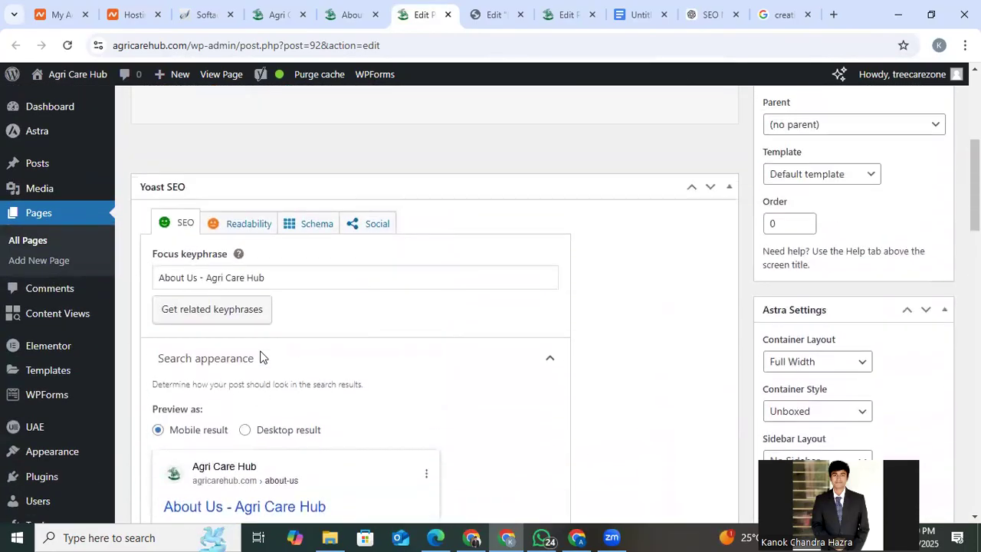
# Copy the About Us page's focus keyphrase and replace the Focus Keyword in the Google Docs meta description prompt with "About Us - Agri Care Hub".
pyautogui.tripleClick(212, 276)
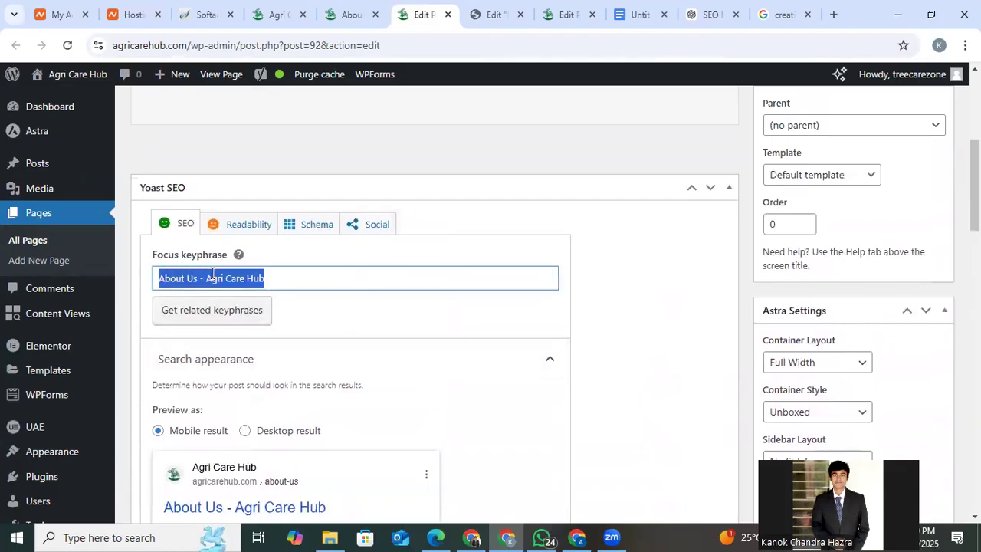
pyautogui.rightClick(212, 276)
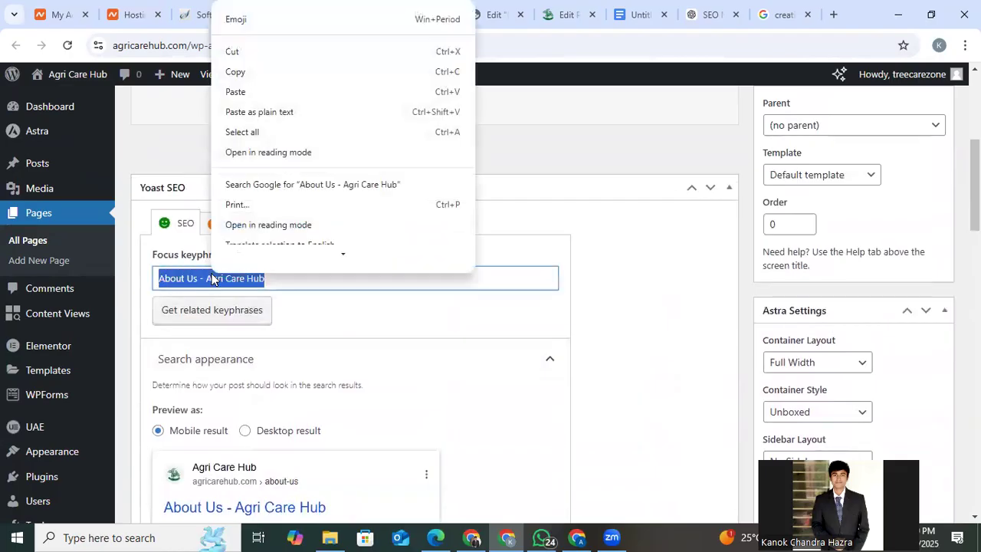
pyautogui.click(256, 83)
pyautogui.click(640, 9)
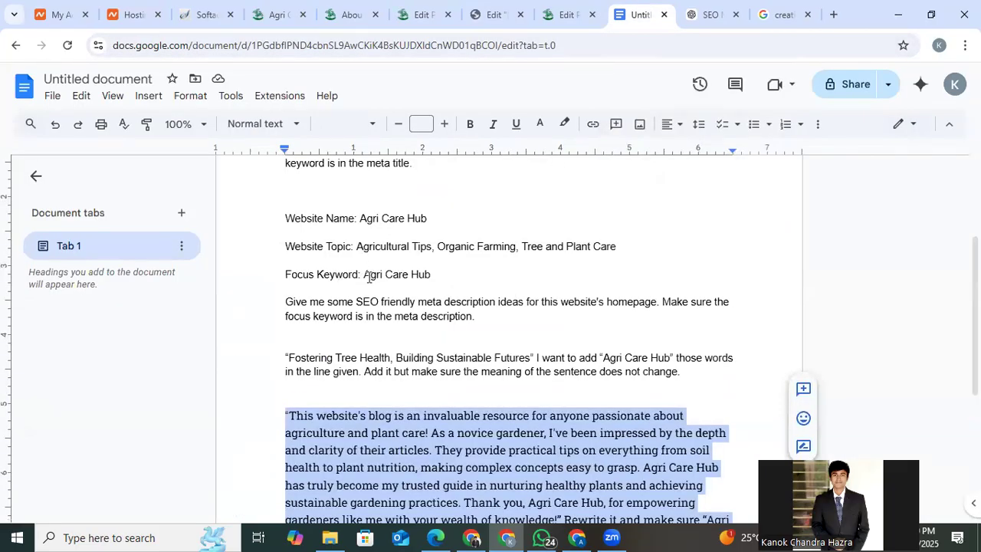
pyautogui.moveTo(362, 274); pyautogui.dragTo(437, 274)
pyautogui.click(394, 275)
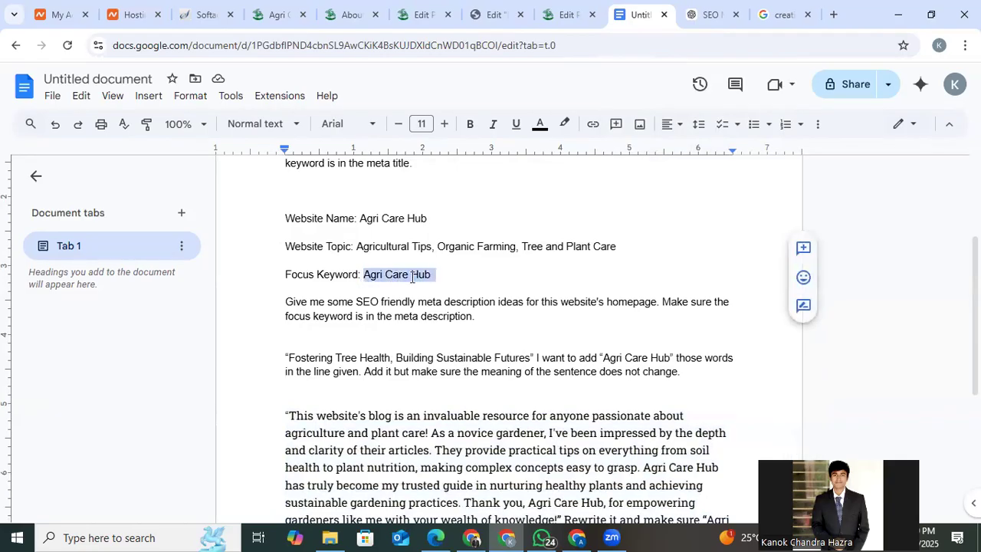
pyautogui.rightClick(411, 282)
pyautogui.click(541, 226)
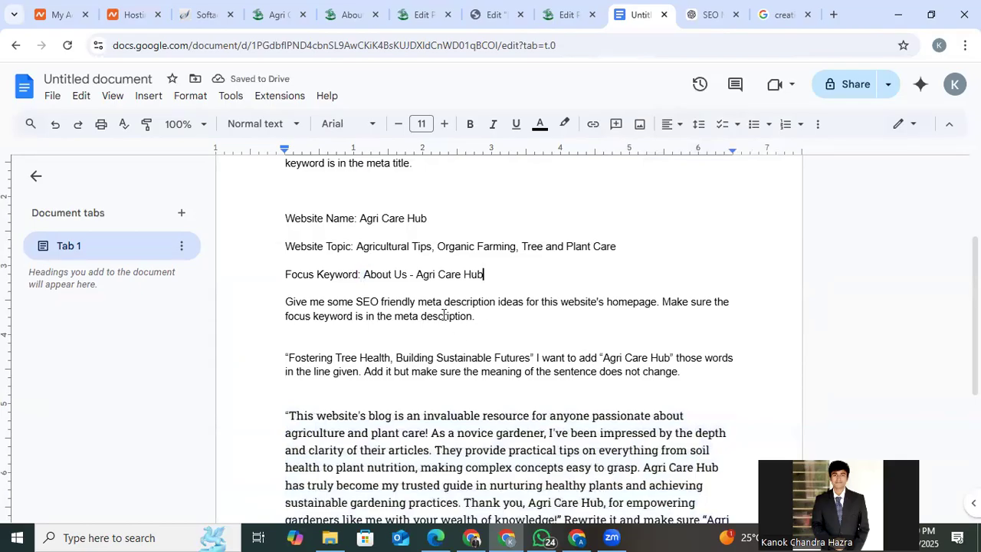
# Replace "homepage" in the meta description prompt with "About Us Page", reusing "About Us" from the focus keyword.
pyautogui.moveTo(365, 276); pyautogui.dragTo(407, 268)
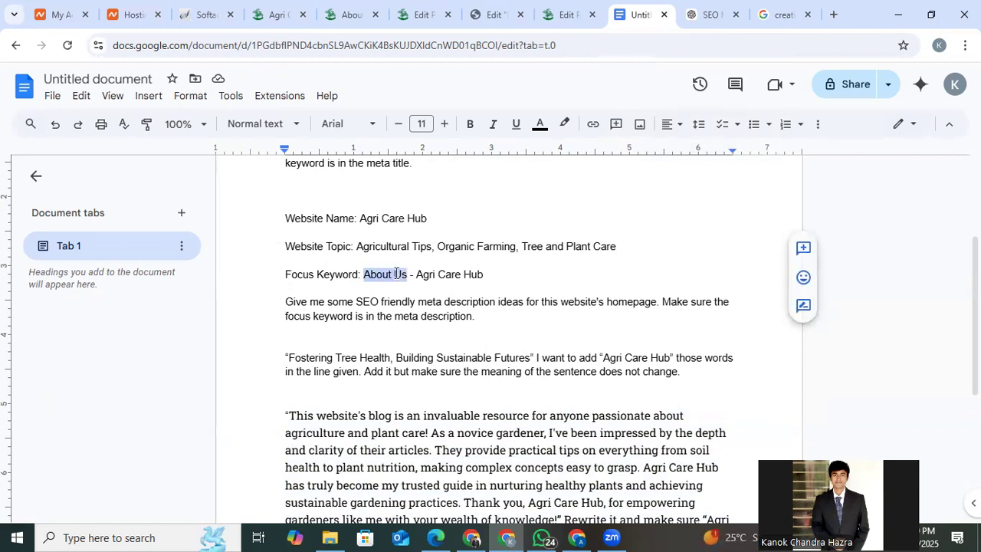
pyautogui.rightClick(395, 274)
pyautogui.click(463, 184)
pyautogui.click(611, 301)
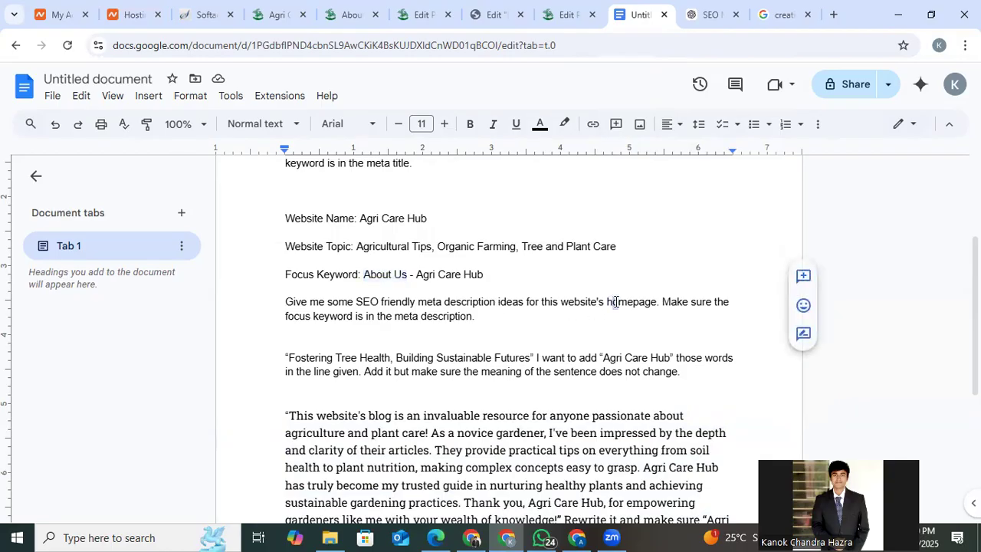
pyautogui.press('BackSpace')
pyautogui.write('h')
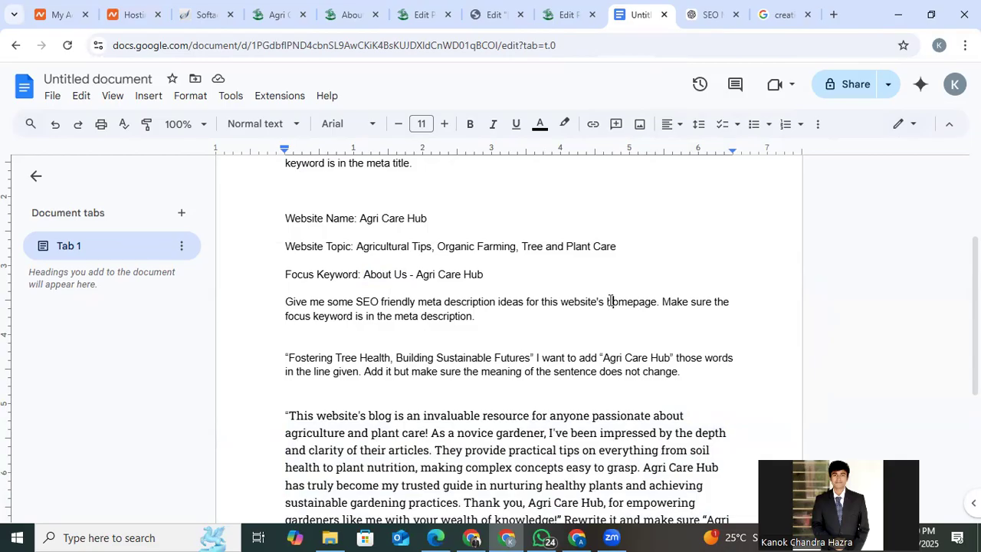
pyautogui.moveTo(610, 301); pyautogui.dragTo(649, 301)
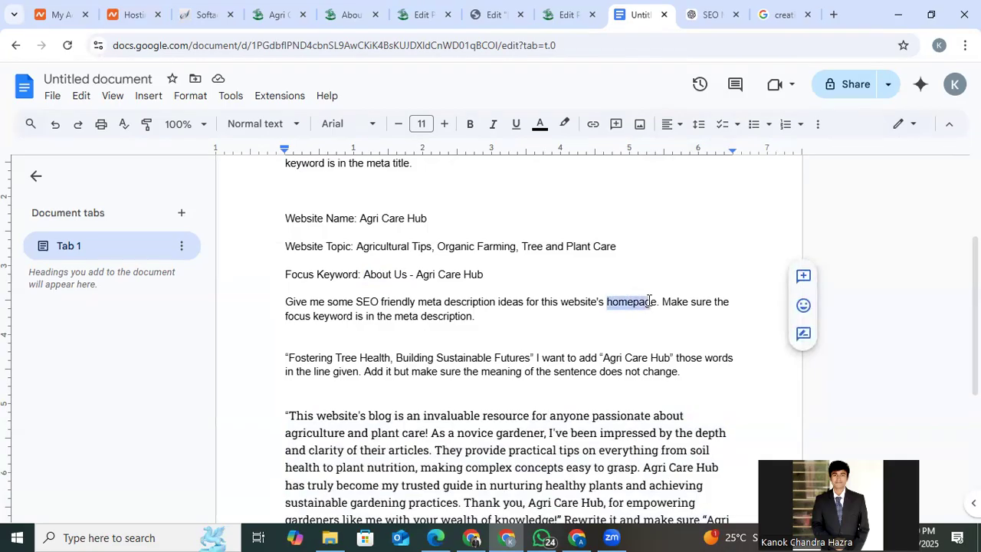
pyautogui.rightClick(654, 300)
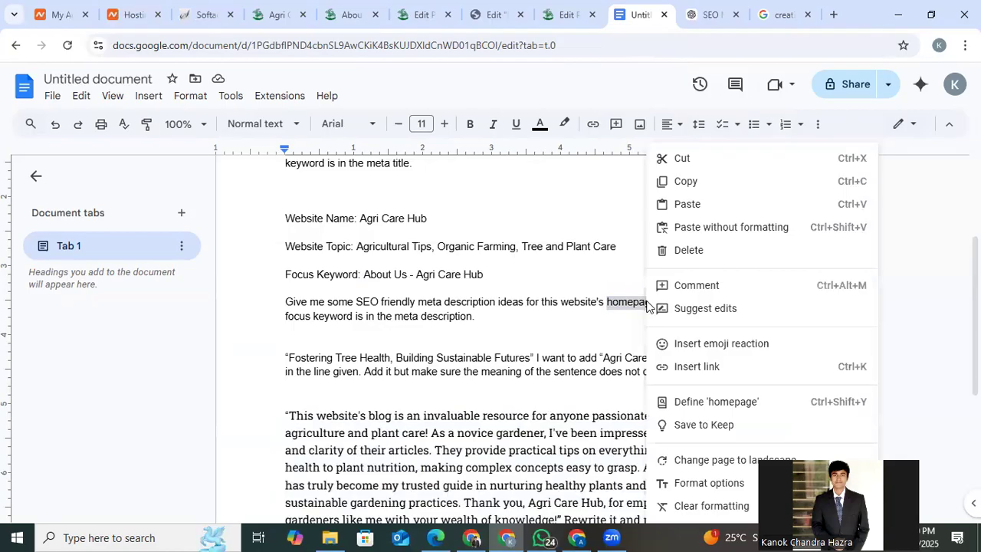
pyautogui.click(723, 228)
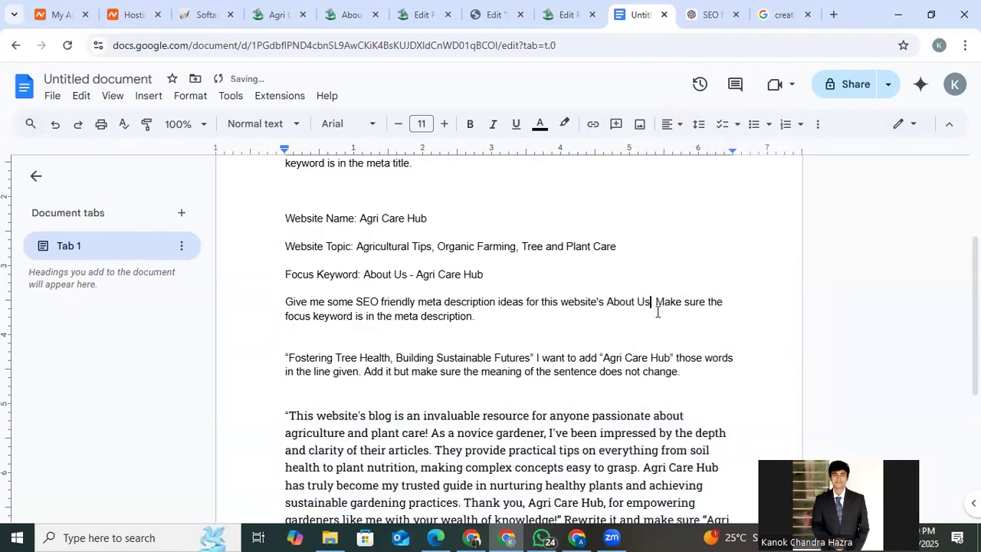
pyautogui.write('.')
pyautogui.write('Fage')
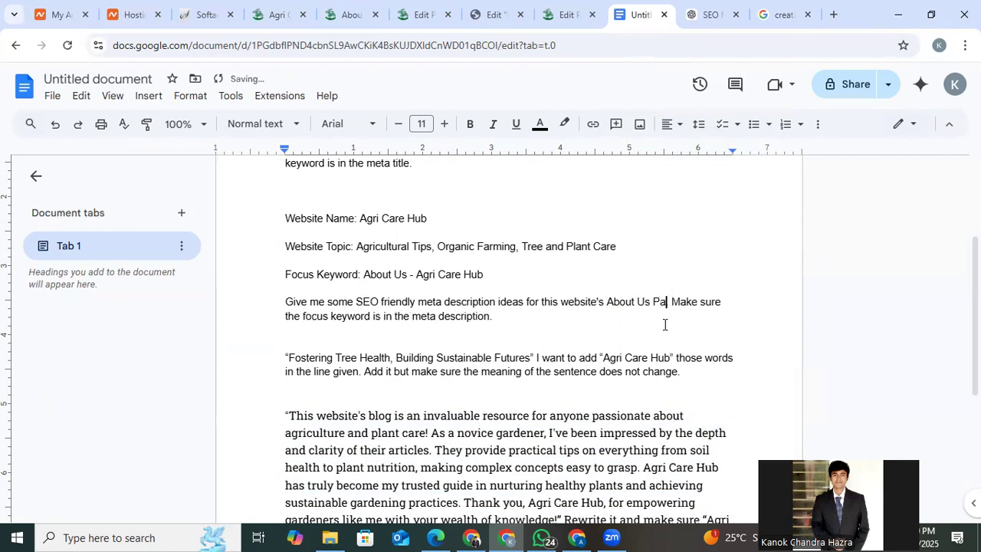
pyautogui.write('.')
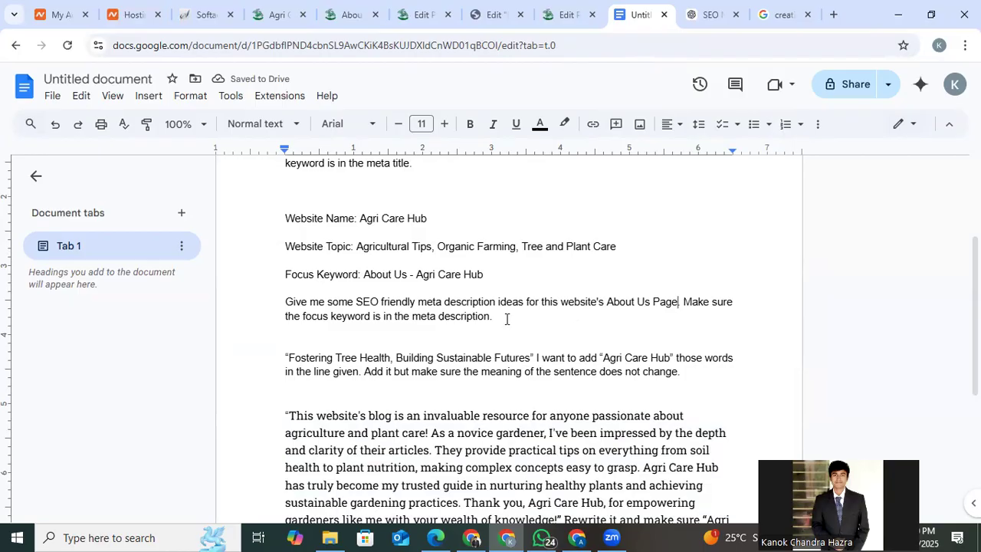
# Copy the whole meta description prompt, from Website Name to its last sentence, and submit it to ChatGPT.
pyautogui.moveTo(495, 317); pyautogui.dragTo(287, 216)
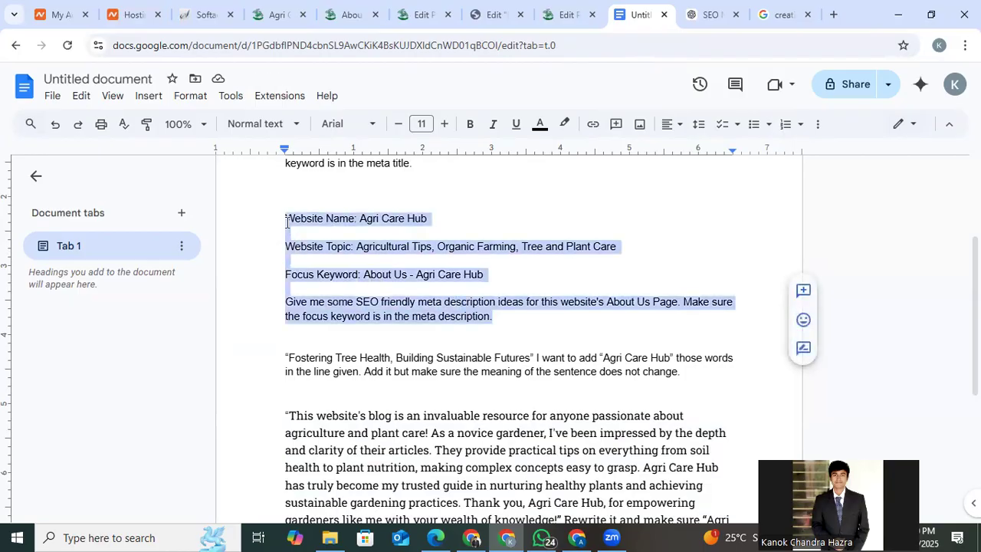
pyautogui.rightClick(303, 220)
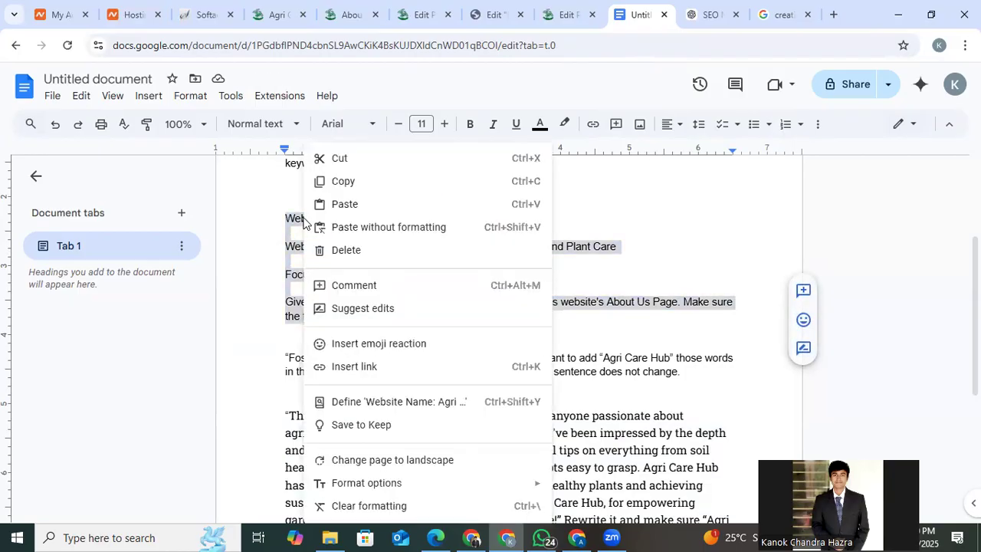
pyautogui.click(343, 182)
pyautogui.click(699, 6)
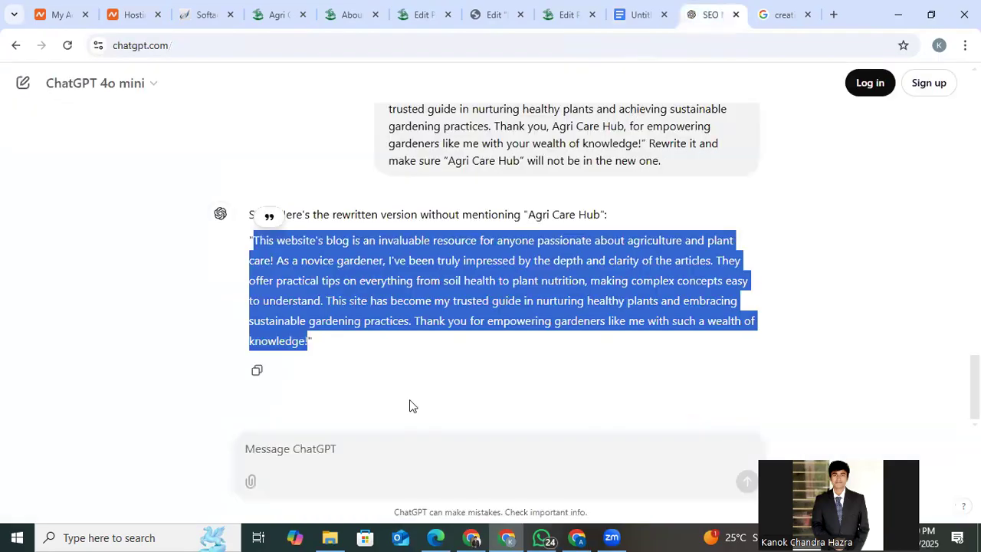
pyautogui.click(362, 438)
pyautogui.hotkey('ctrl', 'v')
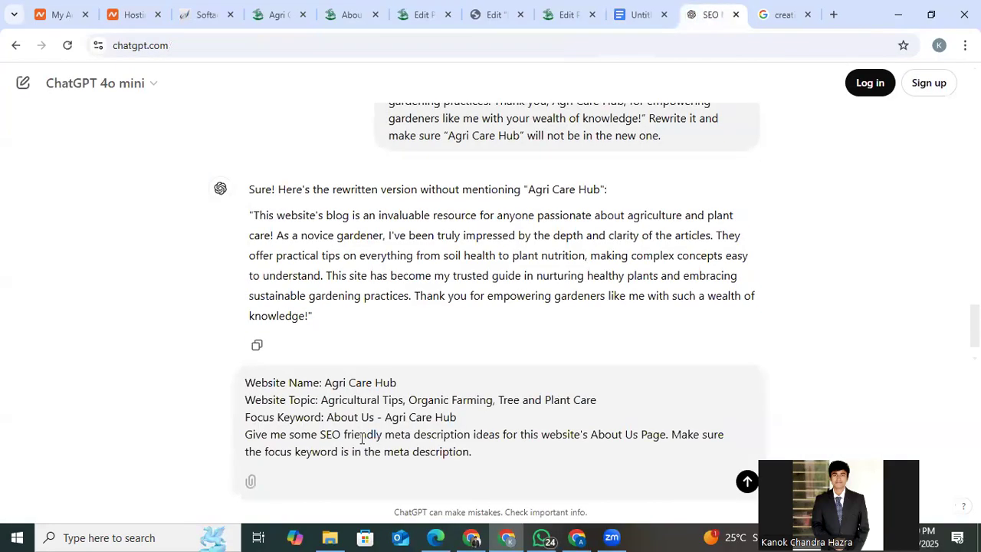
pyautogui.press('Return')
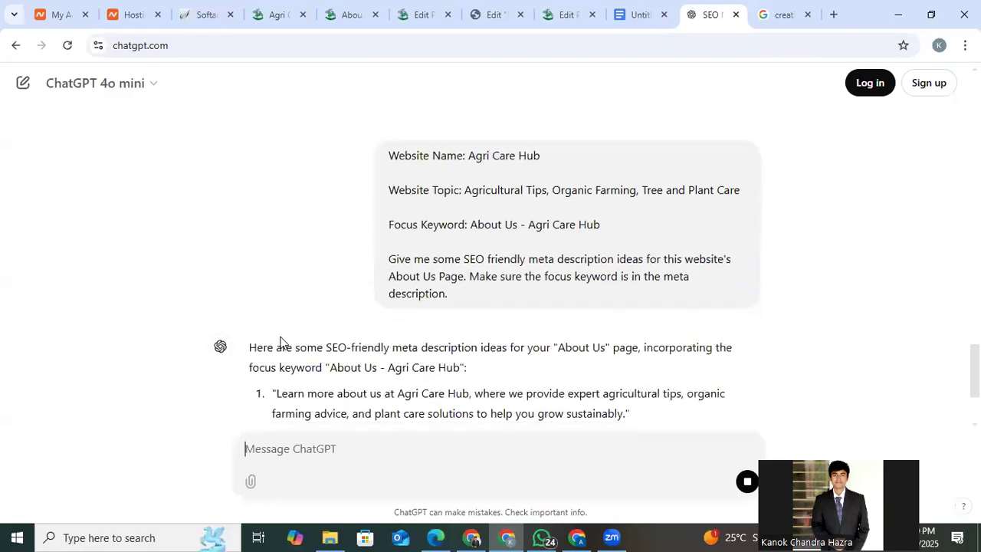
# Copy ChatGPT's third idea, starting "About Us - Agri Care Hub: We're passionate", and replace the About Us page's Yoast meta description with it.
pyautogui.scroll(1, 276, 339)
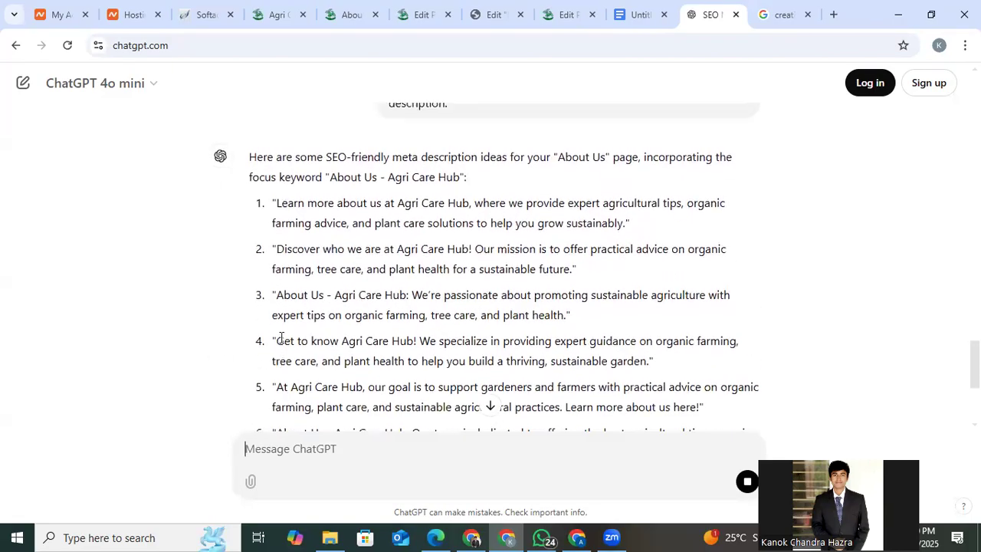
pyautogui.moveTo(277, 296)
pyautogui.mouseDown()
pyautogui.moveTo(349, 316)
pyautogui.moveTo(587, 316)
pyautogui.moveTo(564, 307)
pyautogui.moveTo(569, 313)
pyautogui.mouseUp()
pyautogui.rightClick(540, 312)
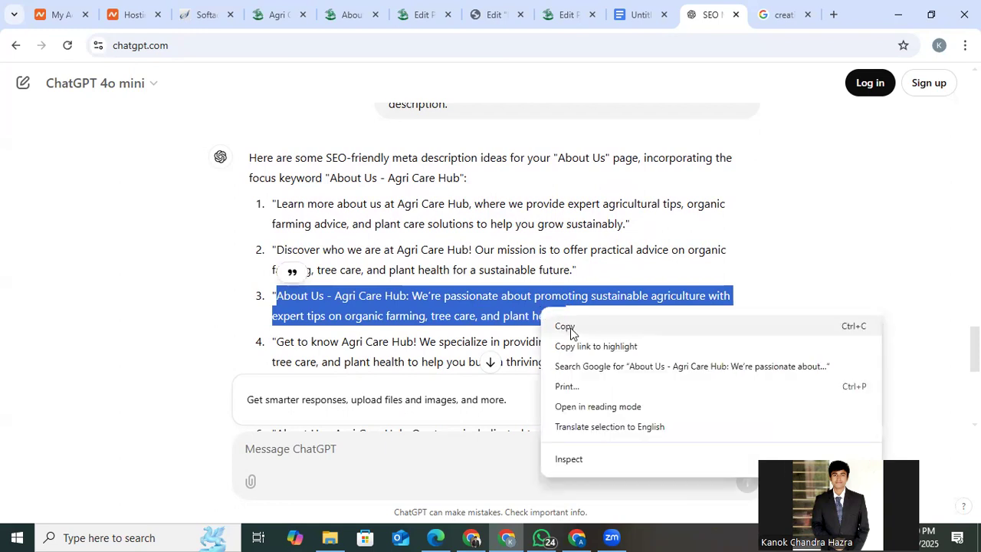
pyautogui.click(571, 329)
pyautogui.click(494, 11)
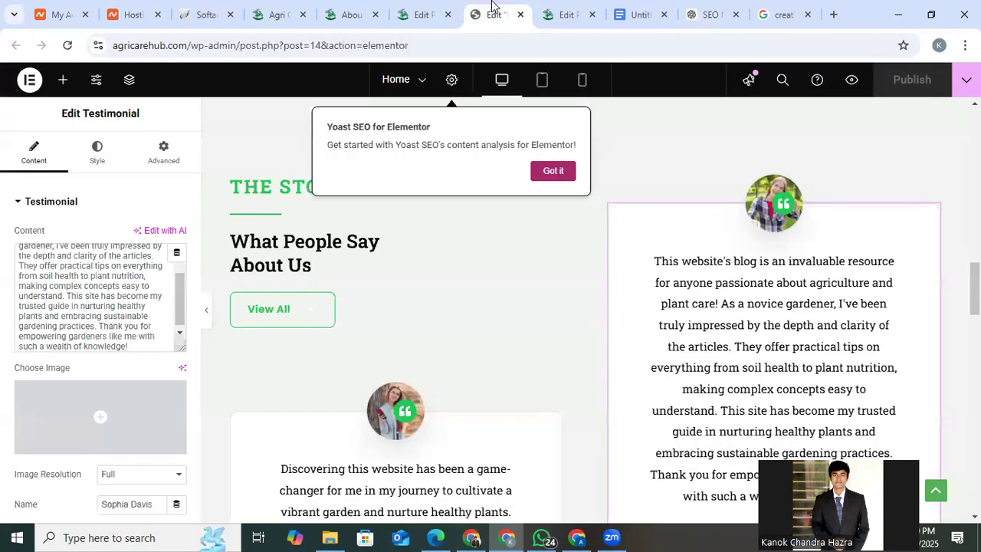
pyautogui.click(418, 12)
pyautogui.scroll(-3, 387, 322)
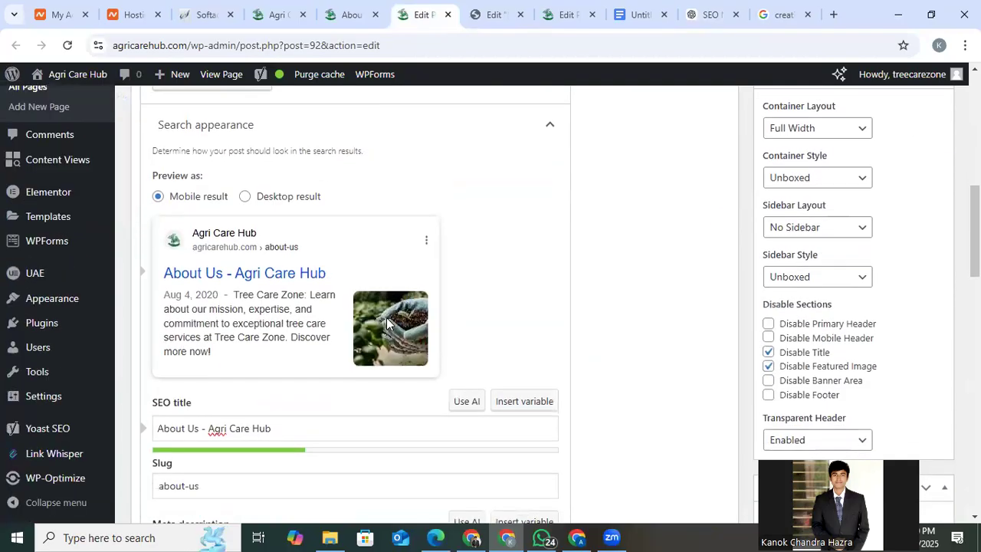
pyautogui.scroll(-2, 305, 414)
pyautogui.click(282, 409)
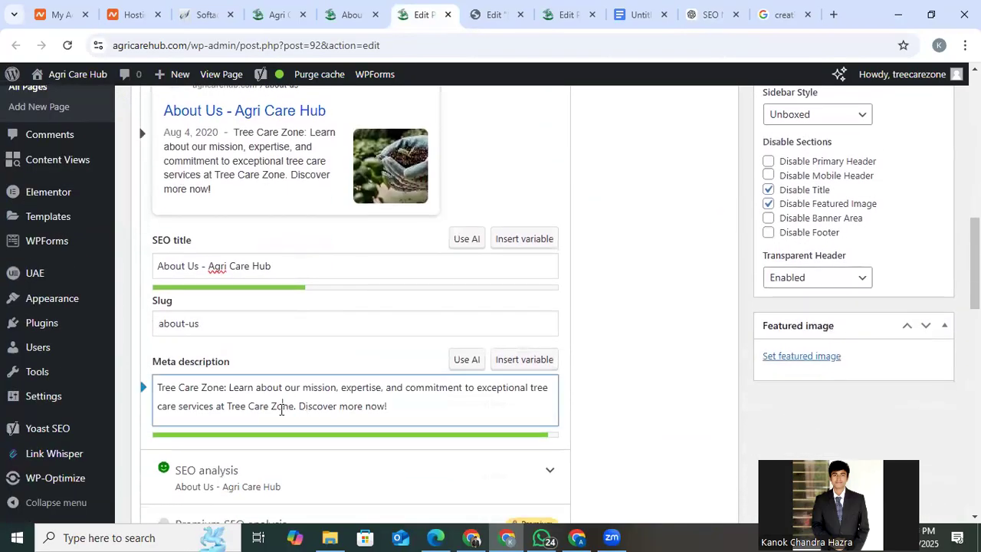
pyautogui.hotkey('ctrl', 'a')
pyautogui.hotkey('ctrl', 'v')
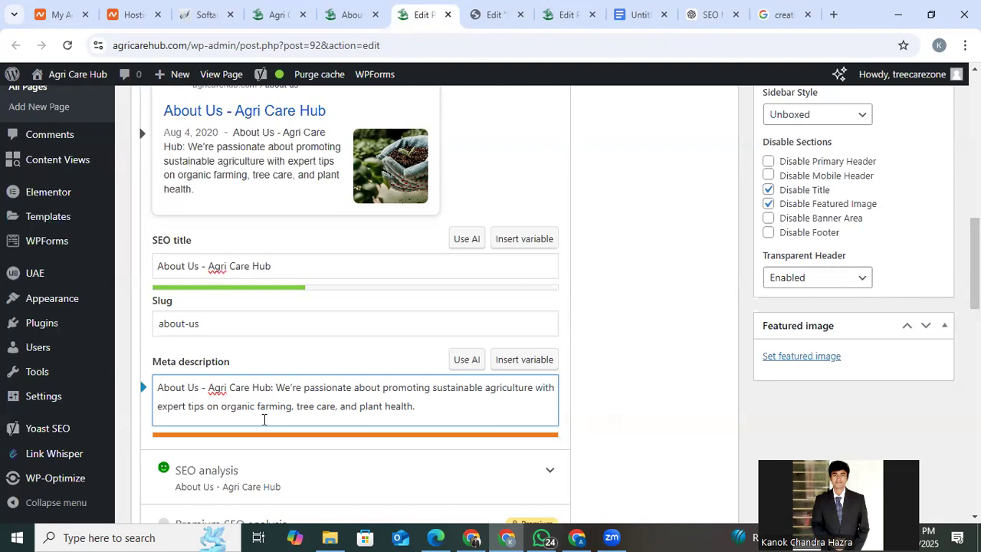
# Shorten the end of the meta description to "expert tips on organic farming and tree care.".
pyautogui.doubleClick(348, 405)
pyautogui.click(295, 407)
pyautogui.press('BackSpace')
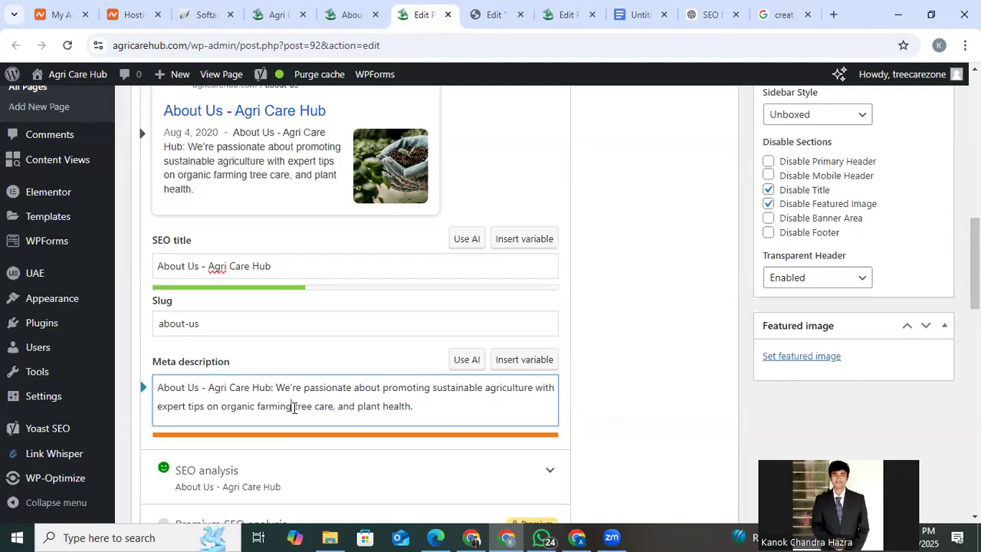
pyautogui.write('and')
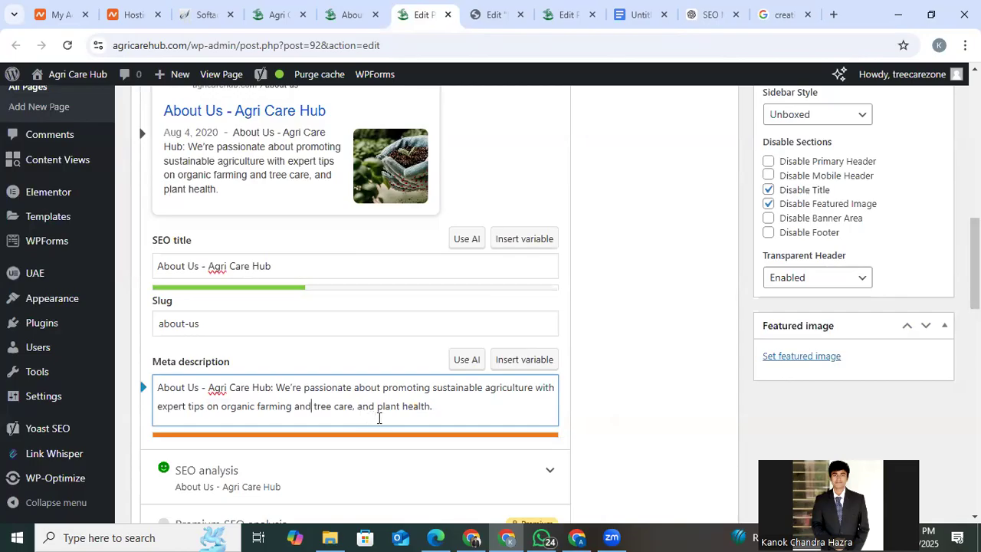
pyautogui.click(432, 406)
pyautogui.press('BackSpace')
pyautogui.press('BackSpace')
pyautogui.press('BackSpace')
pyautogui.press('BackSpace')
pyautogui.press('BackSpace')
pyautogui.press('BackSpace')
pyautogui.press('BackSpace')
pyautogui.press('BackSpace')
pyautogui.press('BackSpace')
pyautogui.press('BackSpace')
pyautogui.press('BackSpace')
pyautogui.press('BackSpace')
pyautogui.press('BackSpace')
pyautogui.press('BackSpace')
pyautogui.press('BackSpace')
pyautogui.press('BackSpace')
pyautogui.press('BackSpace')
pyautogui.press('BackSpace')
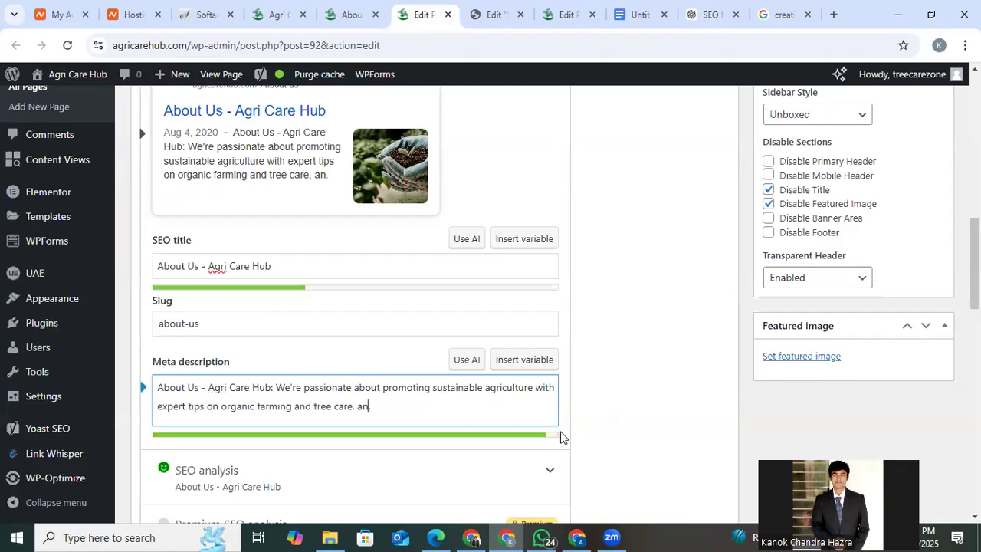
pyautogui.click(600, 422)
# Review the problems, improvements and good results in the SEO analysis, and update the About Us page.
pyautogui.scroll(-2, 601, 422)
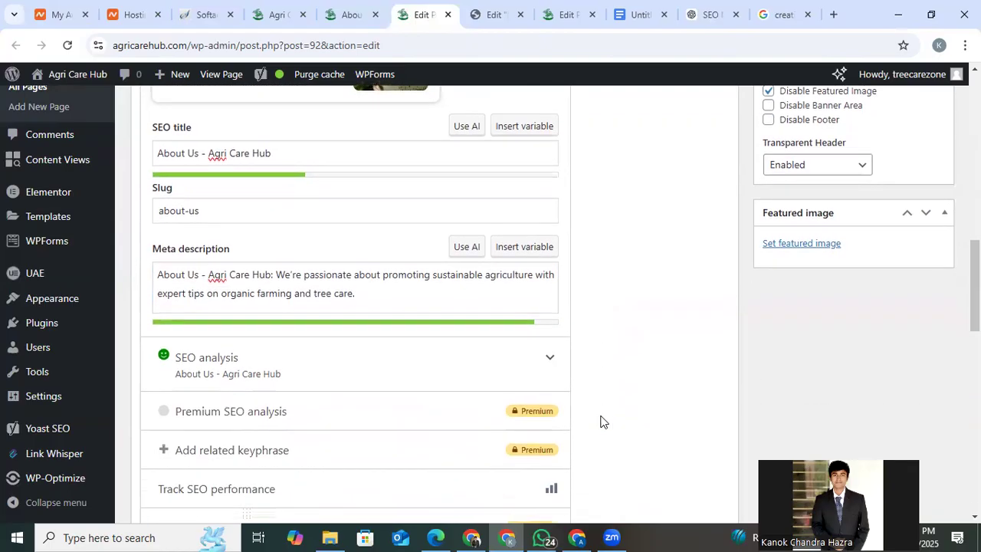
pyautogui.click(525, 356)
pyautogui.scroll(-2, 524, 355)
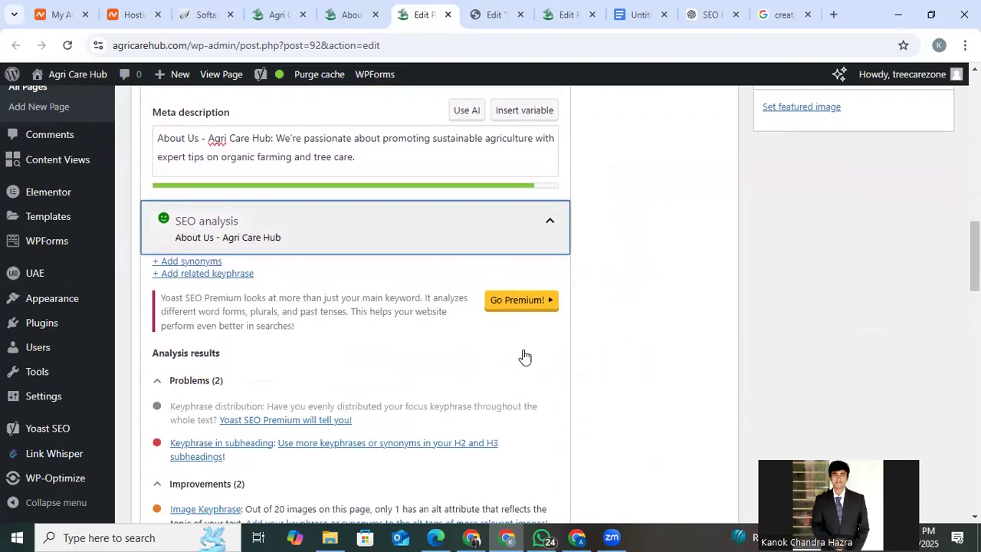
pyautogui.scroll(-1, 309, 398)
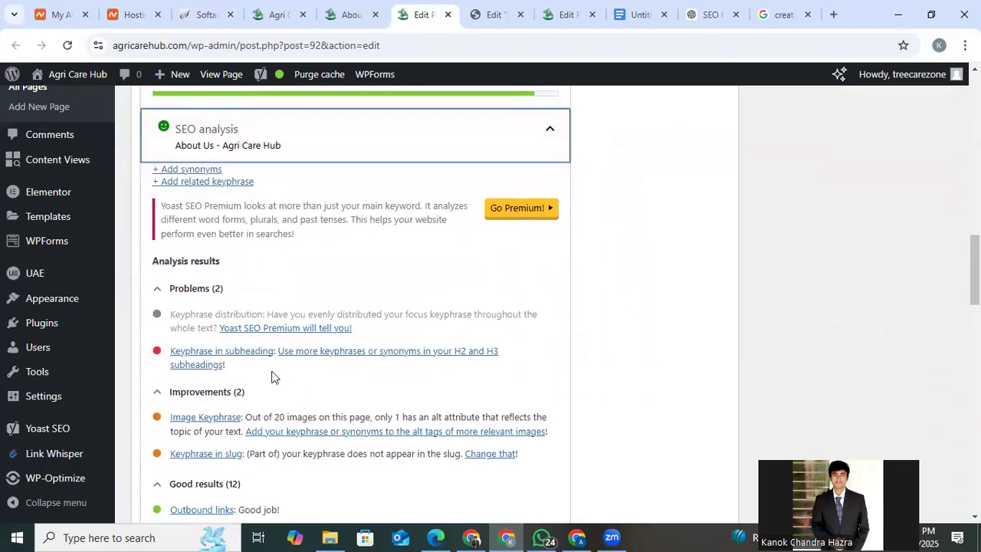
pyautogui.scroll(-2, 505, 365)
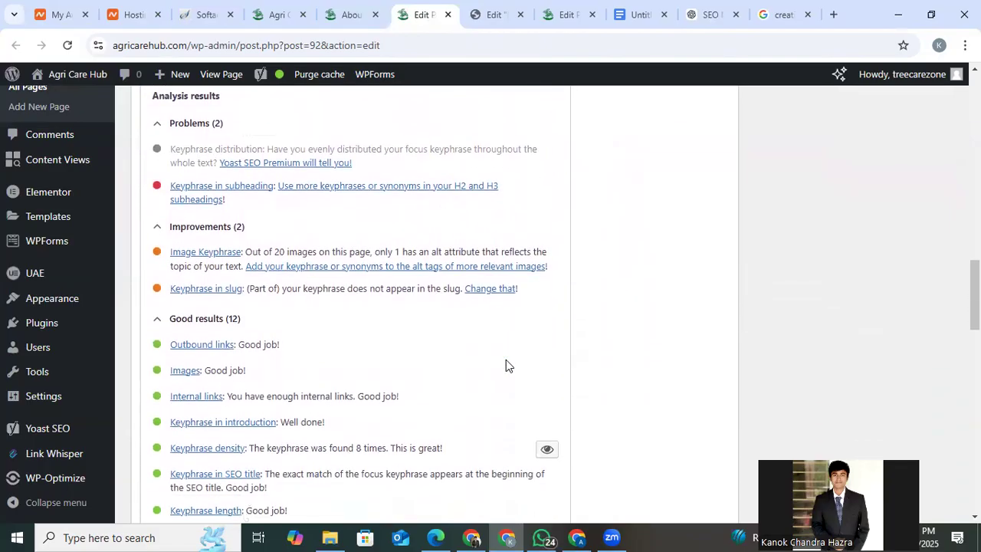
pyautogui.scroll(8, 567, 347)
pyautogui.scroll(5, 567, 347)
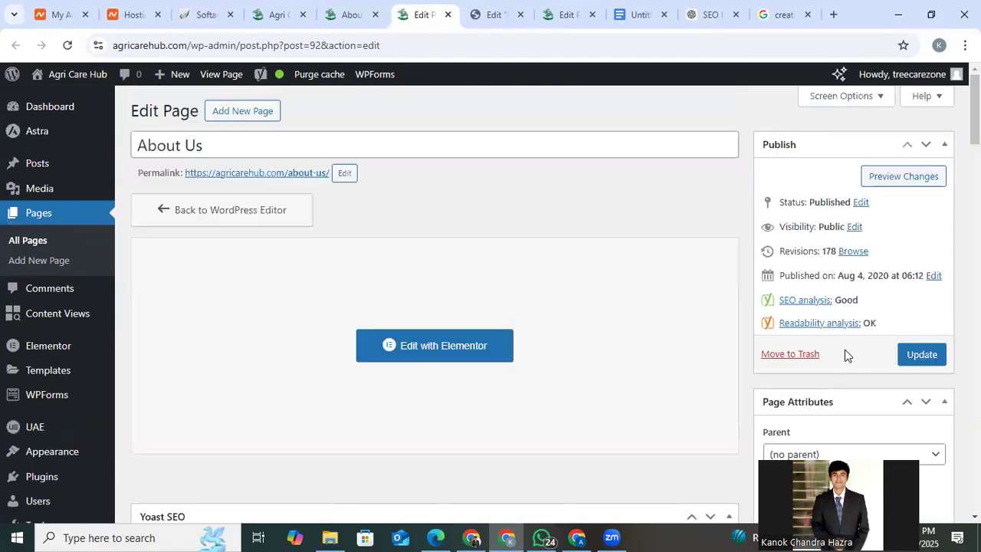
pyautogui.click(930, 360)
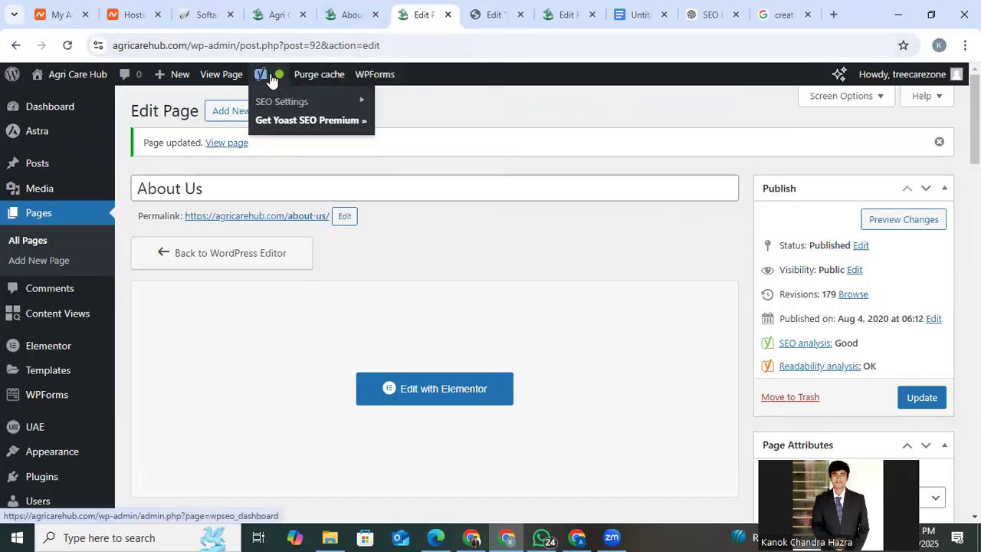
# From the live About Us page's Seaweed Farming navigation, open the Basics of Seaweed Farming page in a new tab and switch to it.
pyautogui.click(347, 13)
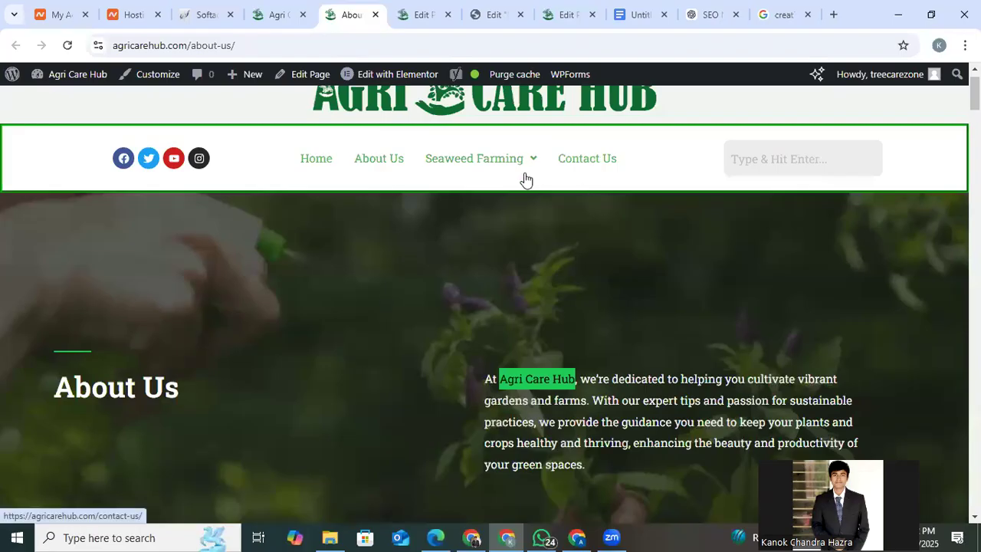
pyautogui.moveTo(526, 173)
pyautogui.rightClick(473, 194)
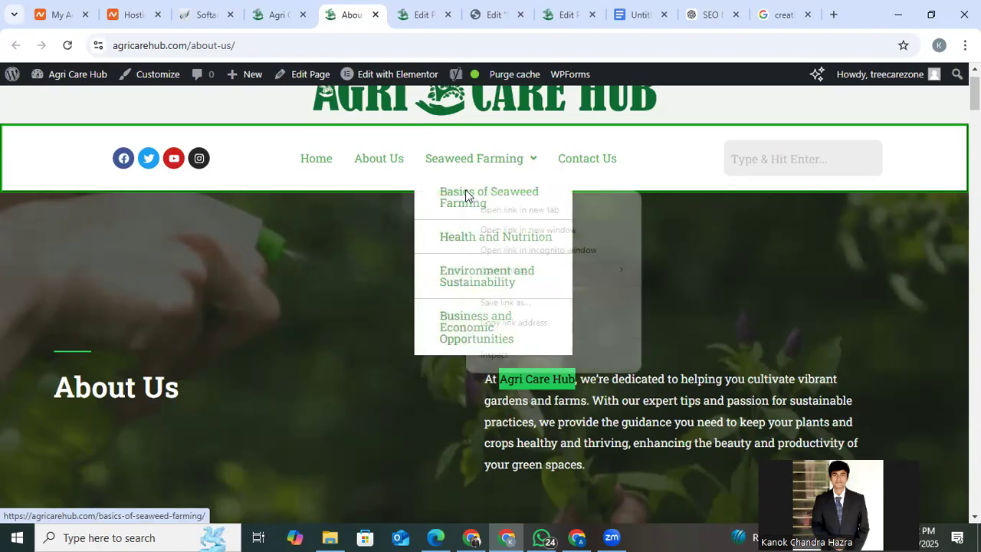
pyautogui.click(490, 211)
pyautogui.click(385, 13)
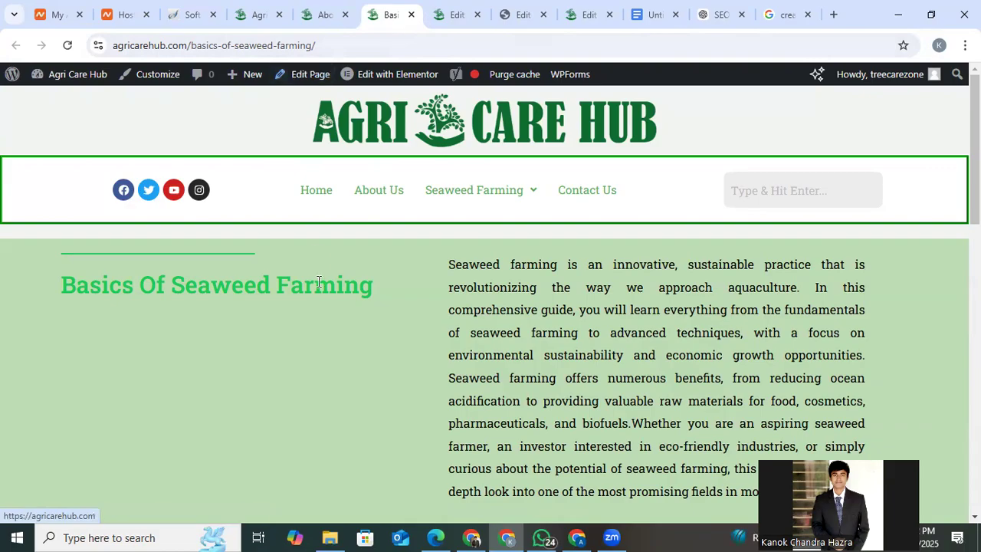
# Copy the page heading "Basics of Seaweed Farming" and replace the Focus Keyword in the Google Docs meta description prompt with it, without an extra line break.
pyautogui.tripleClick(191, 286)
pyautogui.rightClick(192, 286)
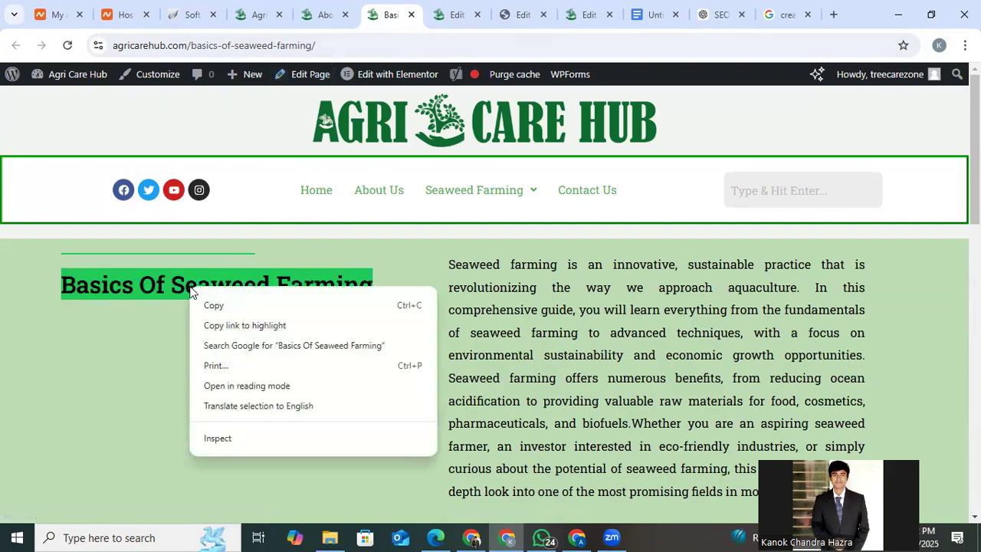
pyautogui.click(220, 303)
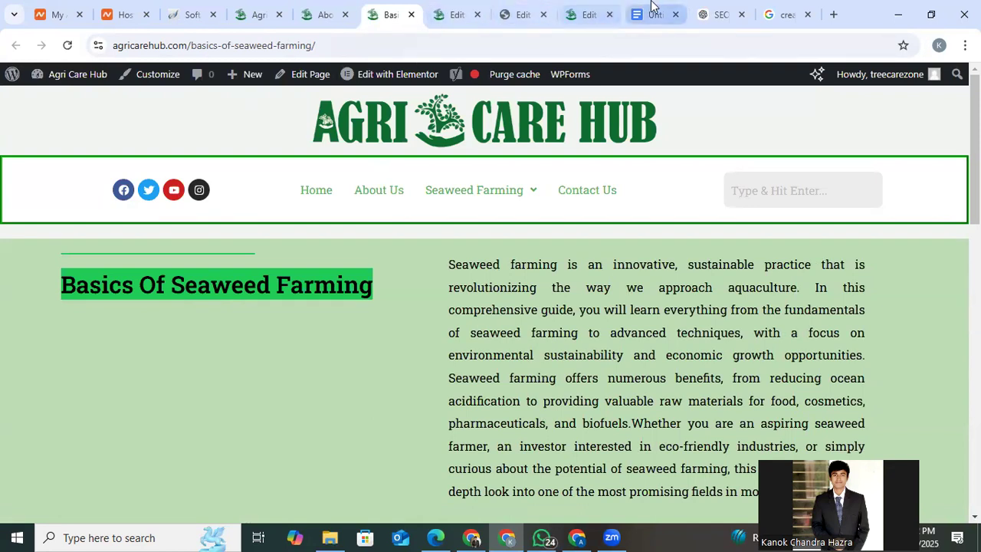
pyautogui.click(651, 6)
pyautogui.click(464, 327)
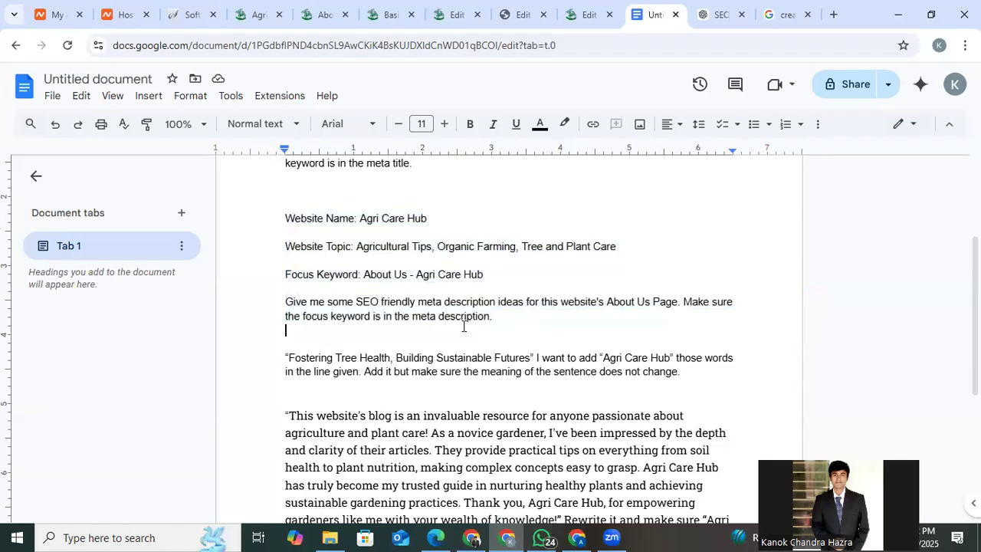
pyautogui.moveTo(363, 274); pyautogui.dragTo(484, 271)
pyautogui.rightClick(465, 274)
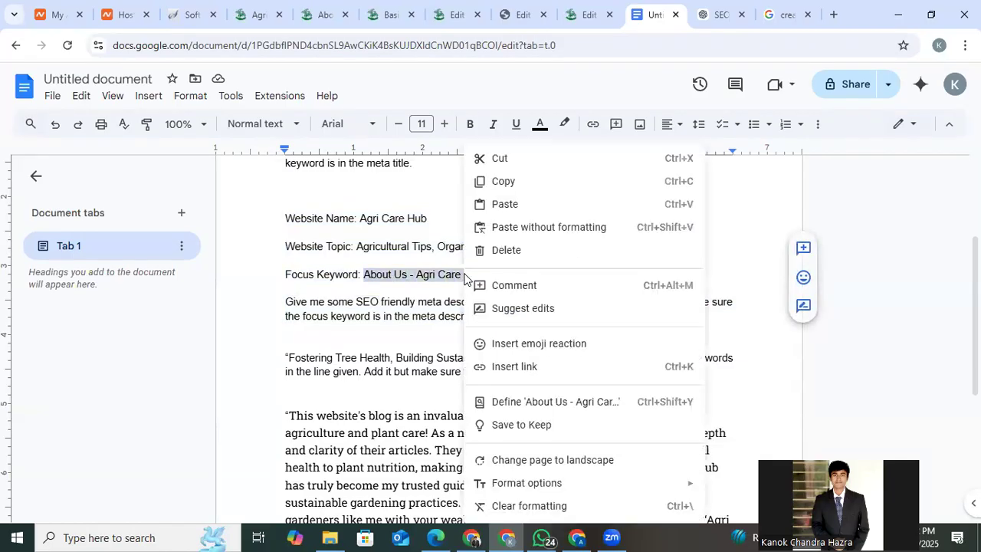
pyautogui.click(541, 226)
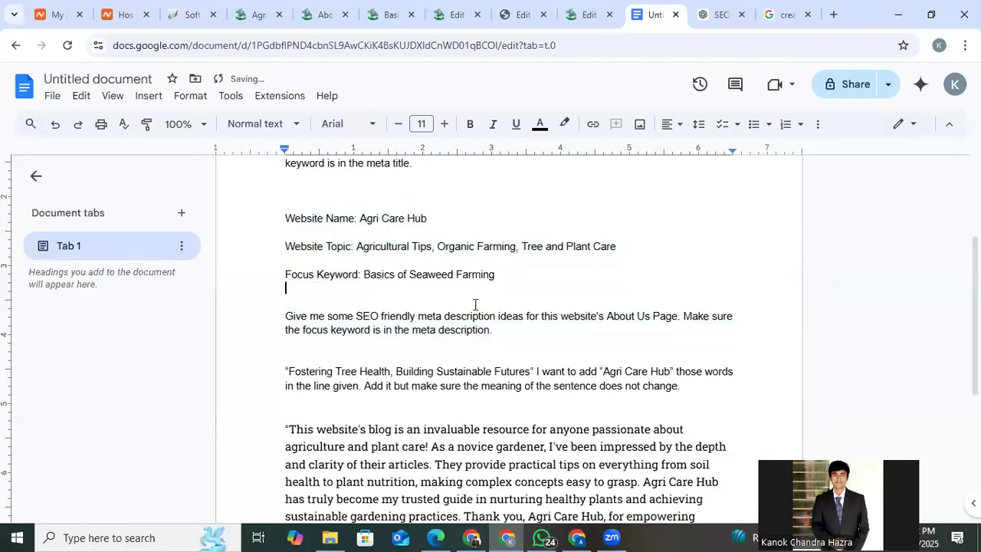
pyautogui.press('BackSpace')
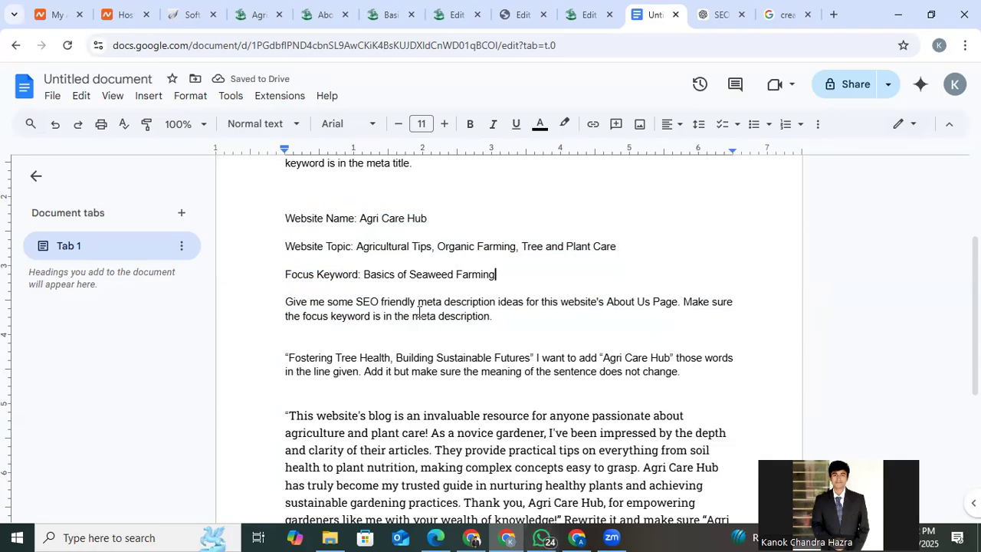
pyautogui.click(628, 493)
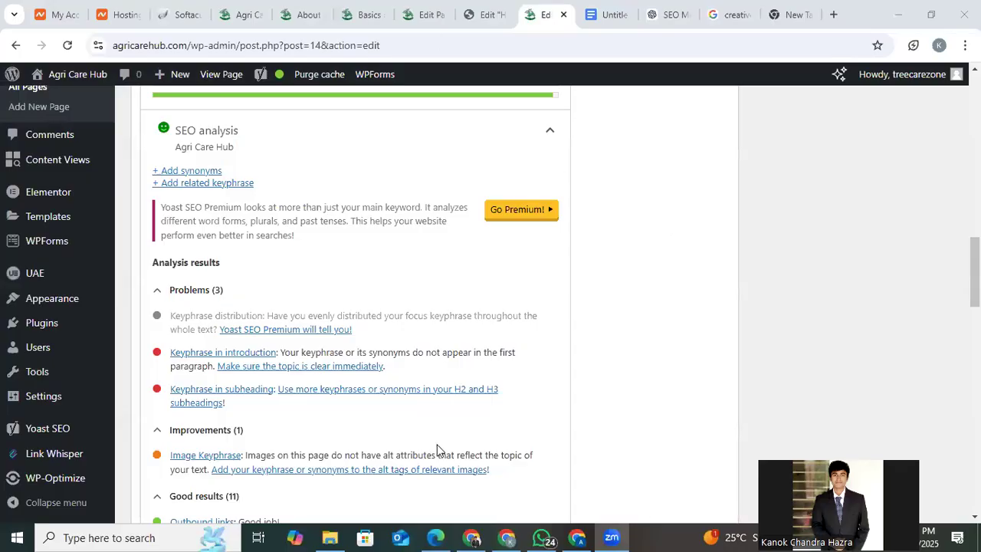
# Return to the live Basics of Seaweed Farming page, clear the heading selection and show the Seaweed Farming subpages.
pyautogui.click(373, 10)
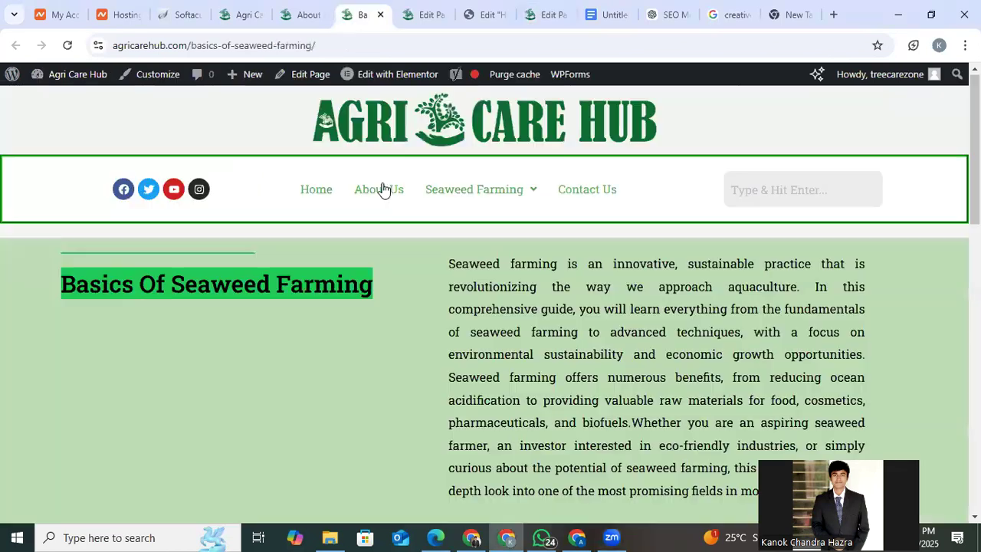
pyautogui.click(381, 325)
pyautogui.moveTo(460, 208)
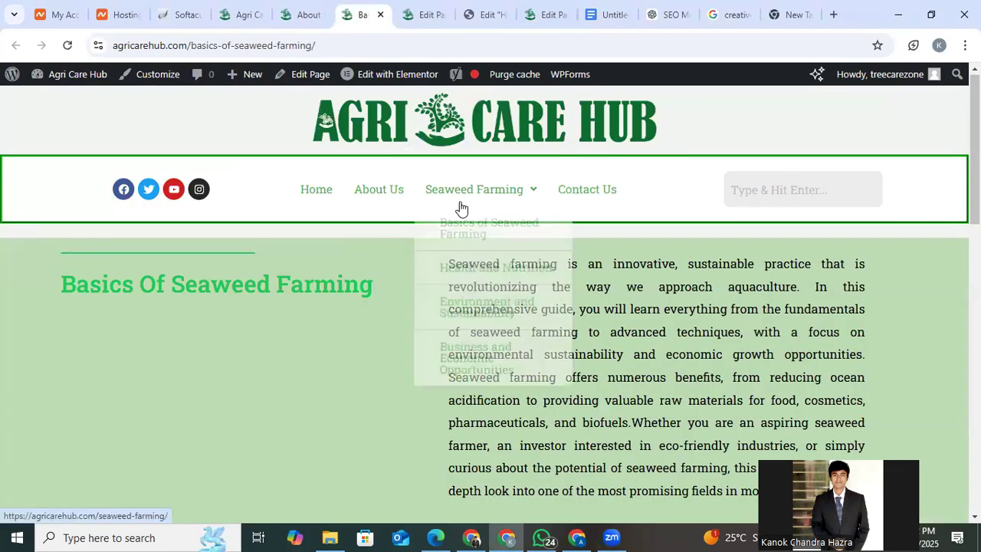